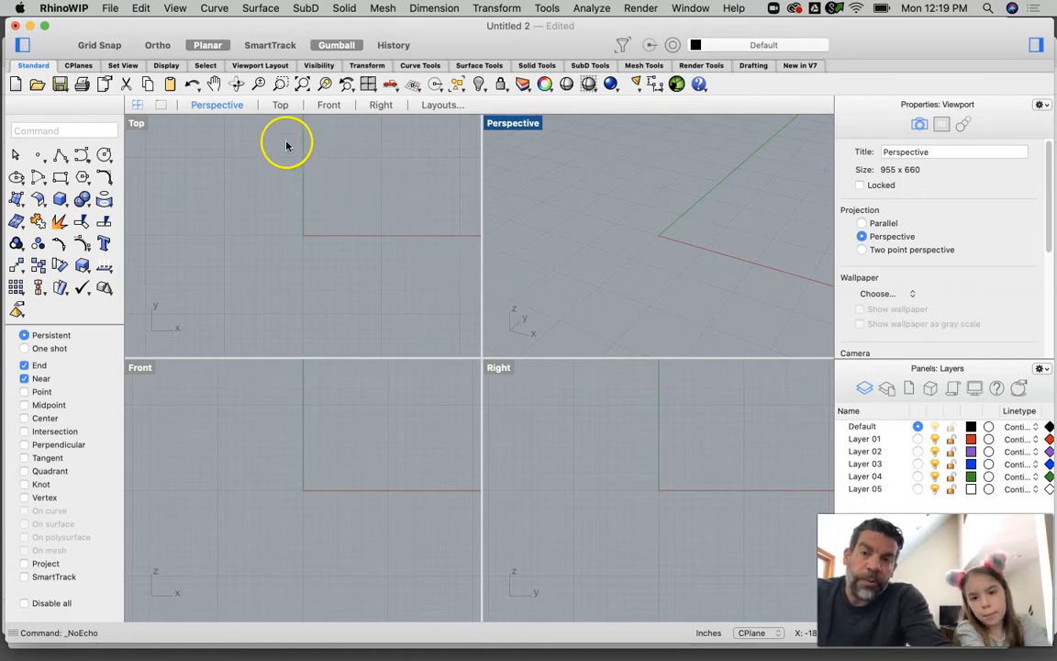
# Step: Draw a circle with a 1.75-inch diameter centred near the origin in the Top viewport
pyautogui.click(236, 157)
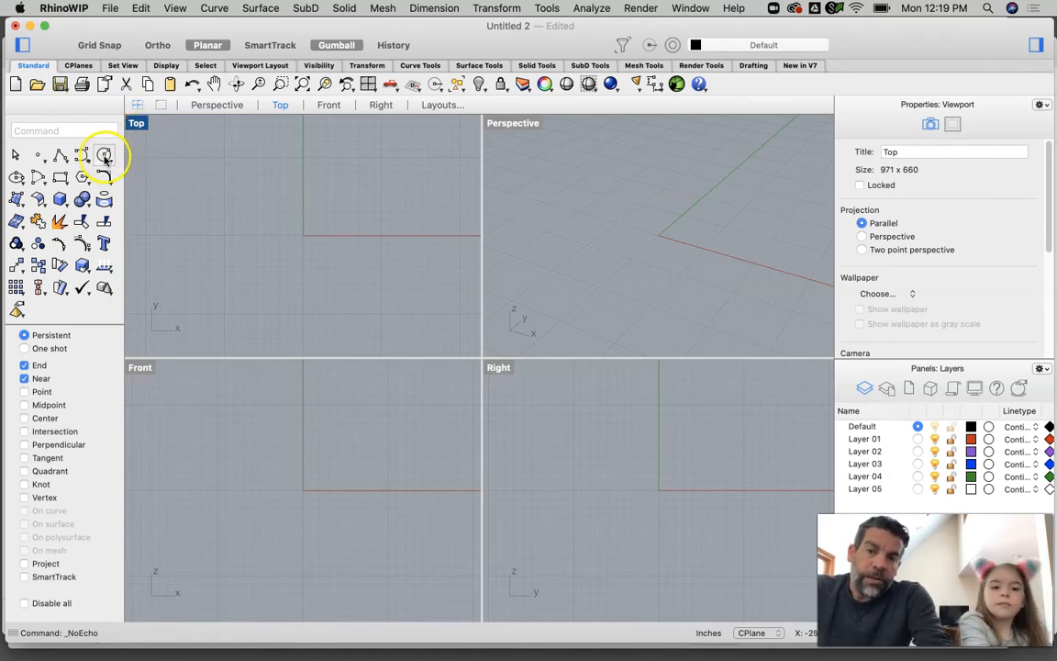
pyautogui.write('Cic')
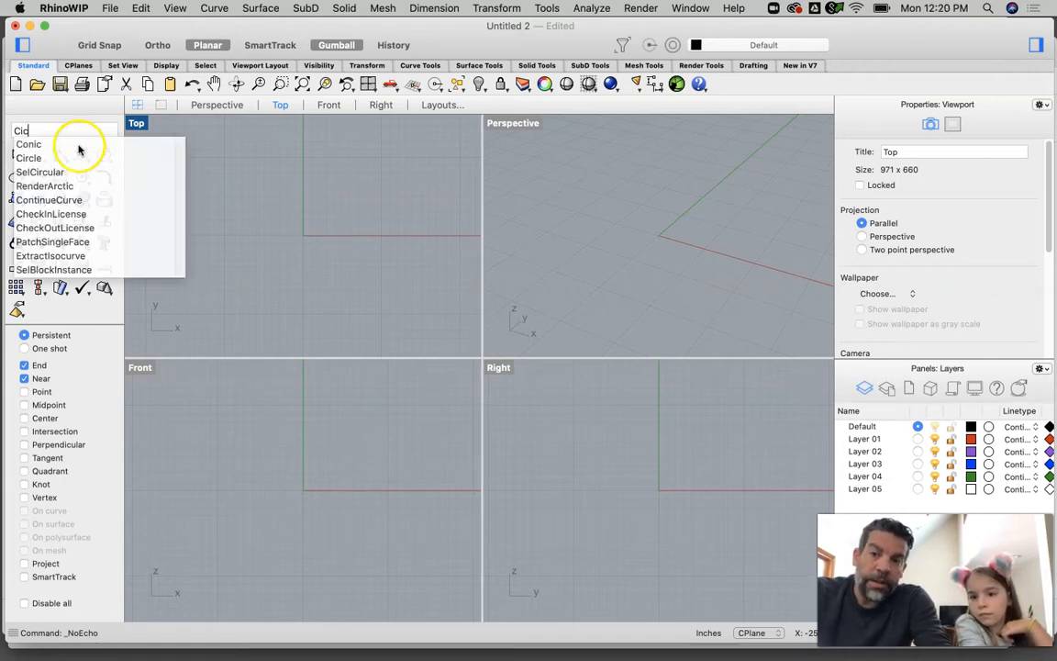
pyautogui.click(46, 161)
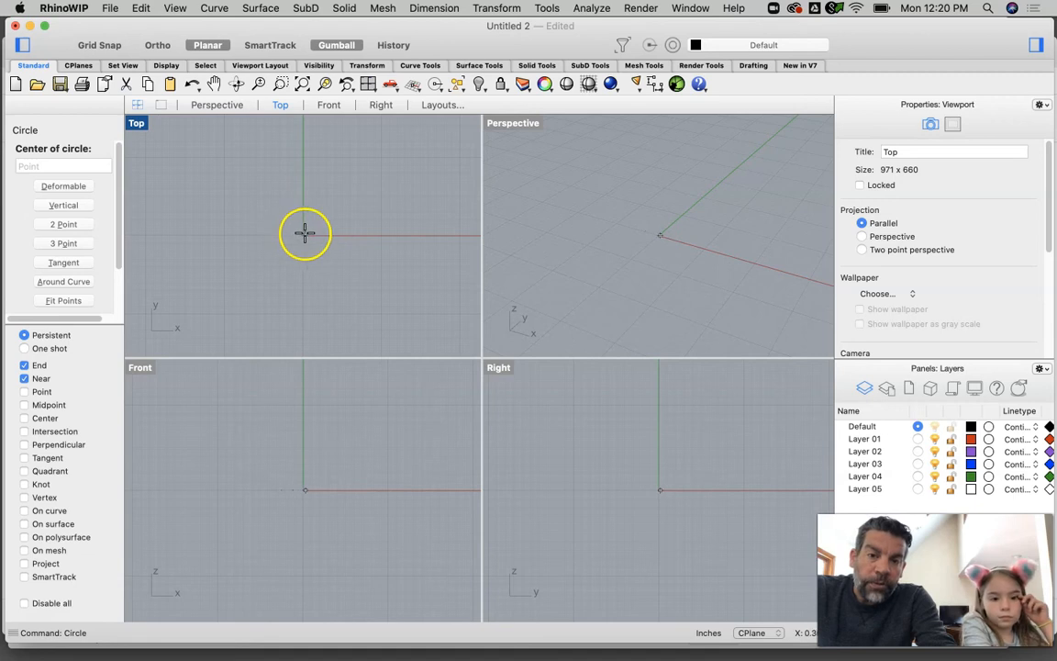
pyautogui.click(304, 234)
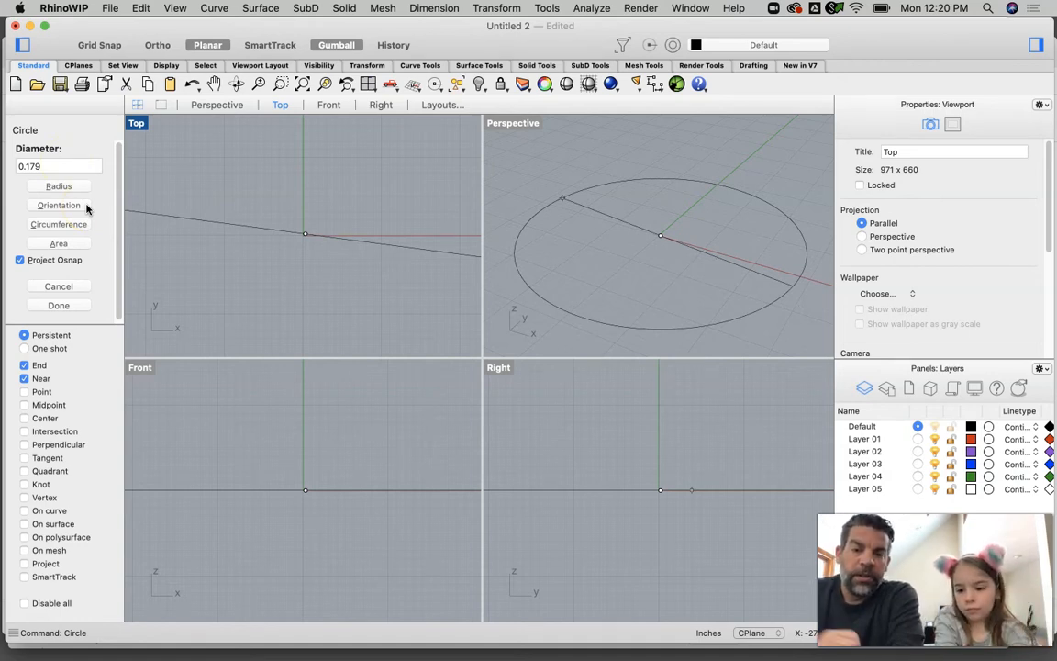
pyautogui.write('1')
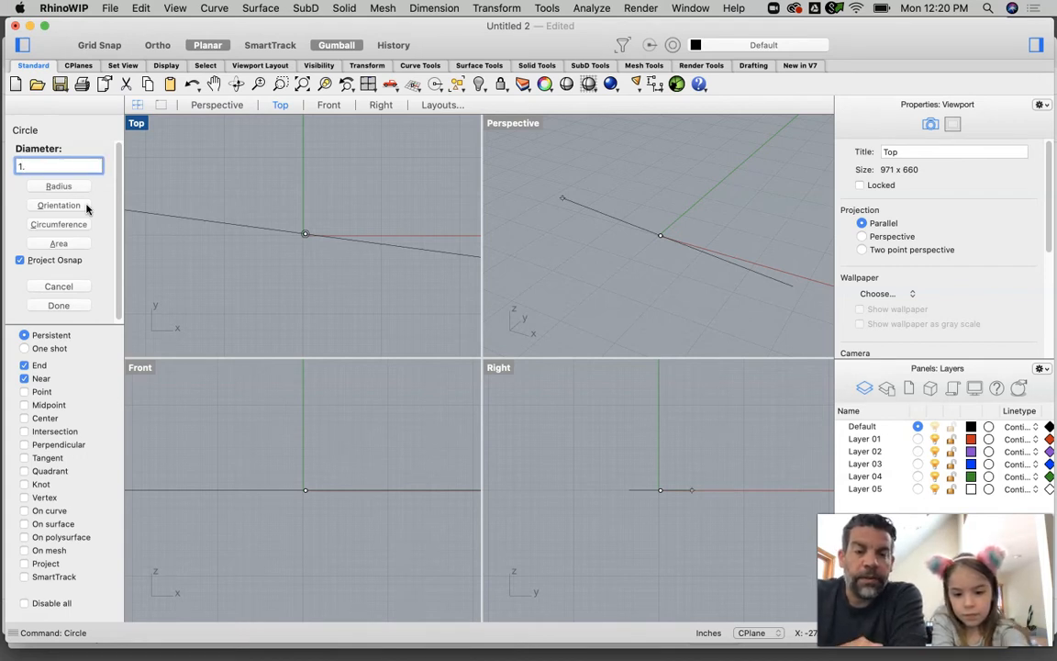
pyautogui.write('.75')
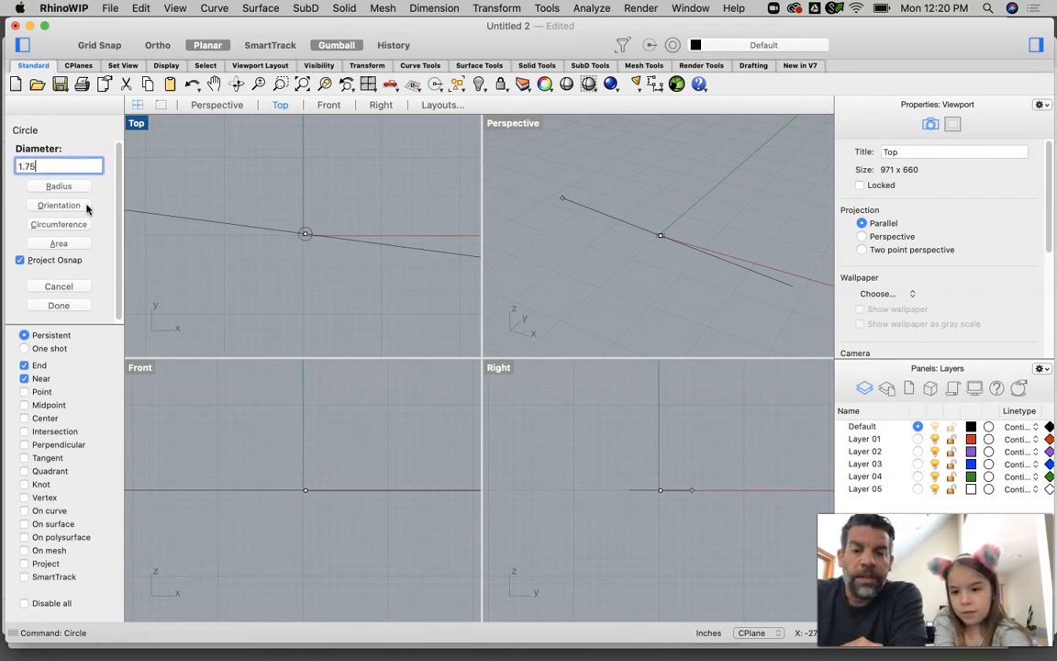
pyautogui.press('Return')
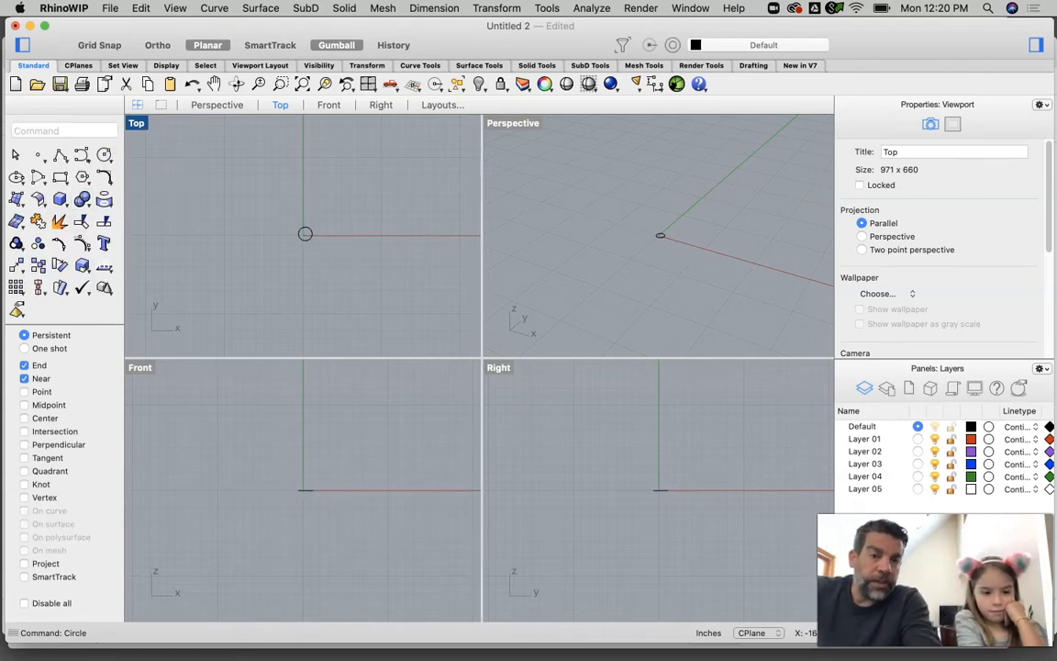
# Step: Enable the Center object snap and draw a slightly smaller concentric circle inside the first one to define a thin wall
pyautogui.scroll(1, 649, 246)
pyautogui.scroll(5, 671, 238)
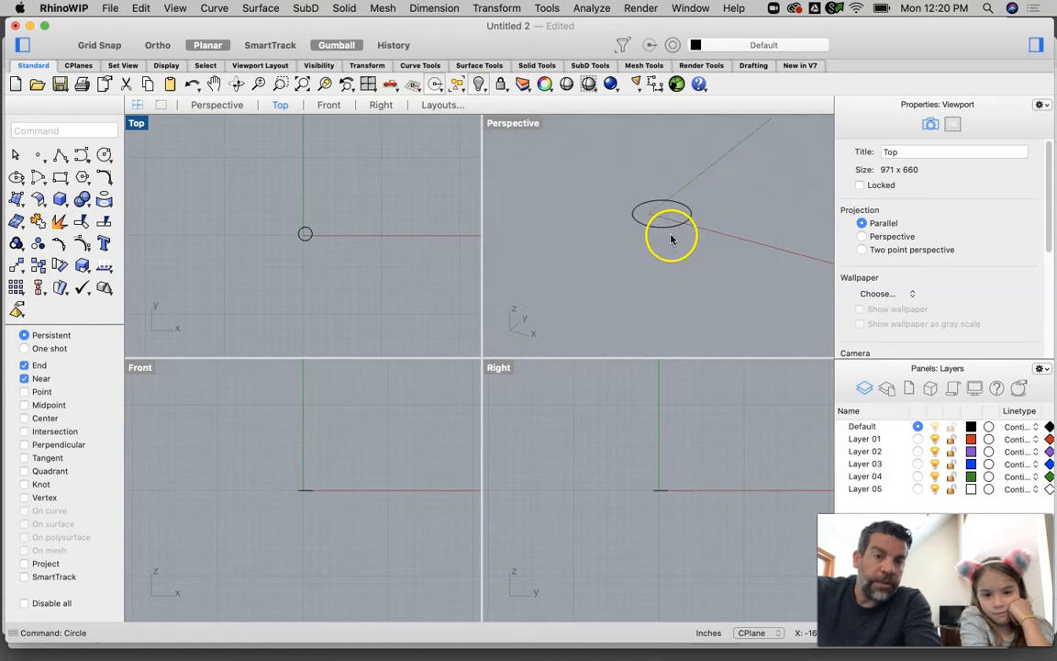
pyautogui.scroll(4, 323, 238)
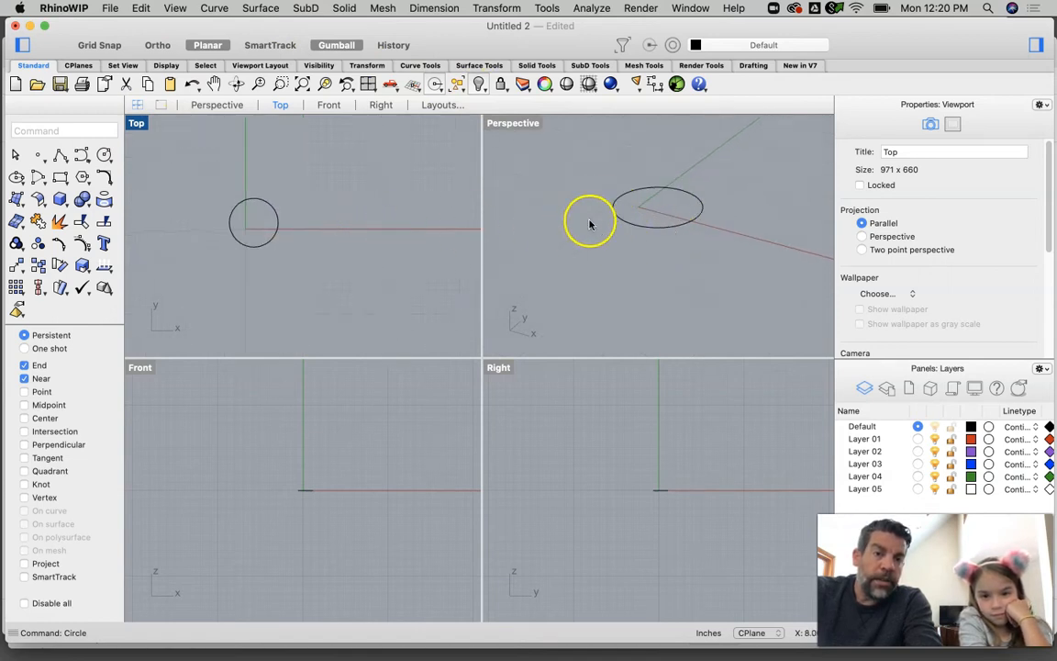
pyautogui.moveTo(649, 240); pyautogui.dragTo(630, 250, button='right')
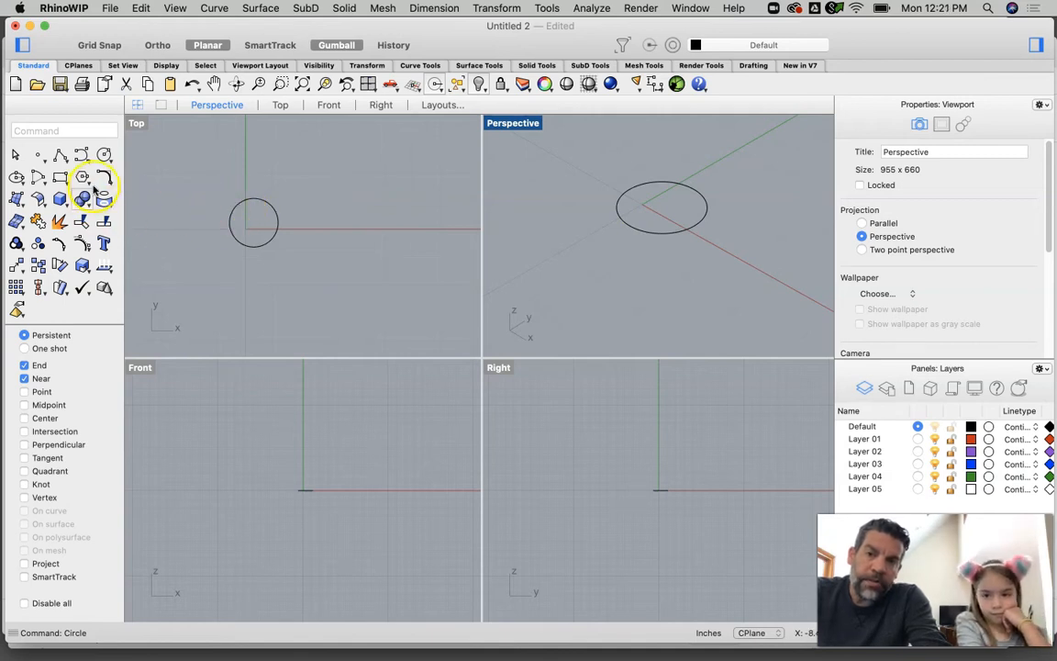
pyautogui.click(23, 418)
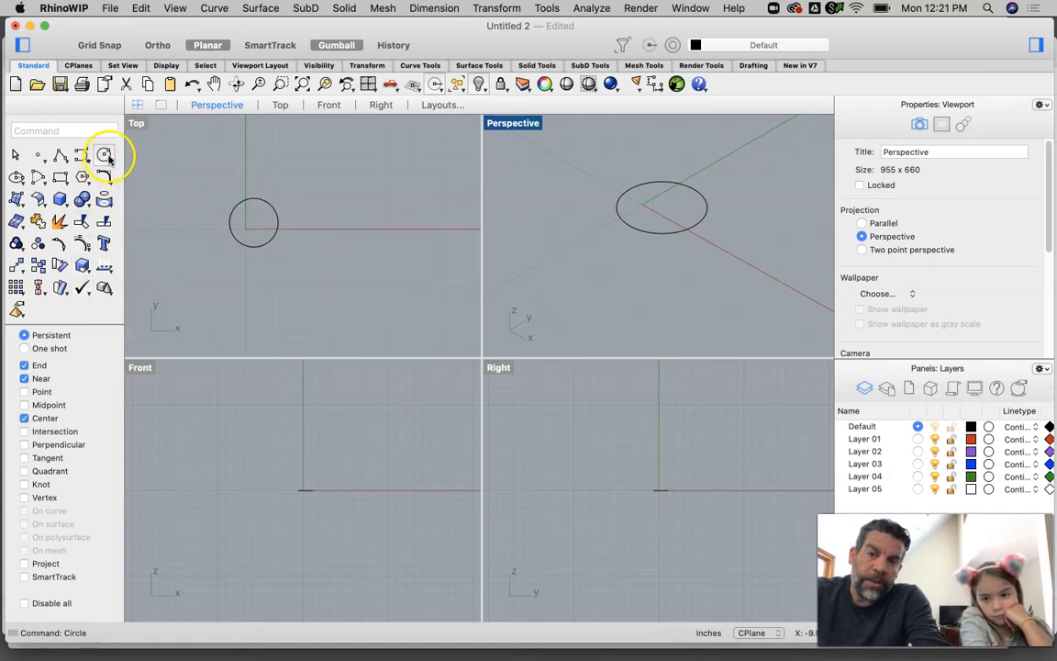
pyautogui.click(106, 155)
pyautogui.scroll(3, 245, 220)
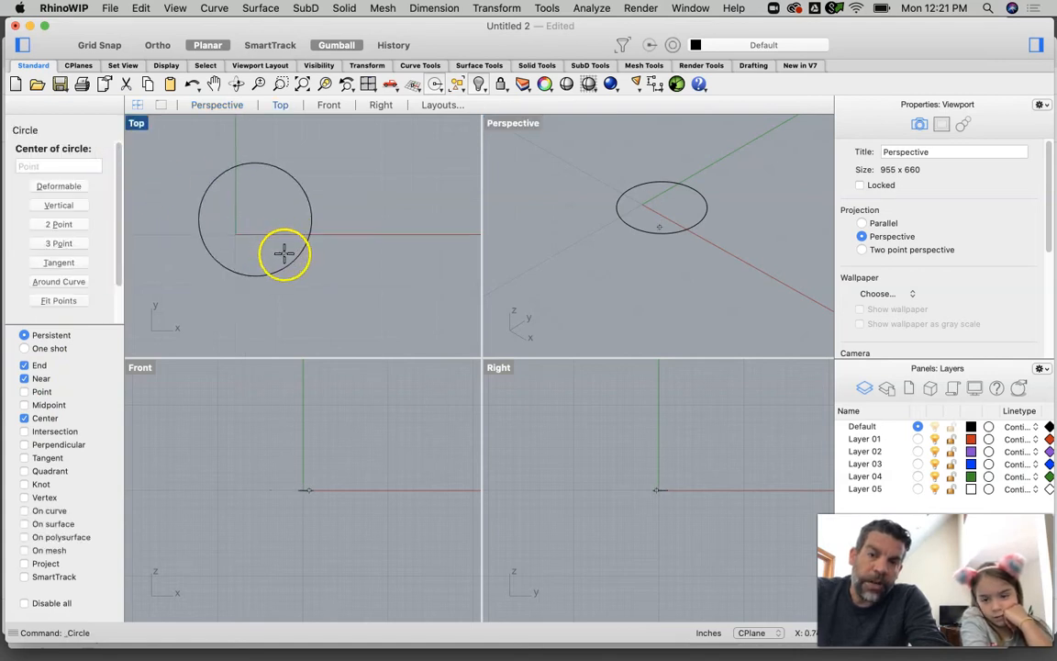
pyautogui.click(286, 256)
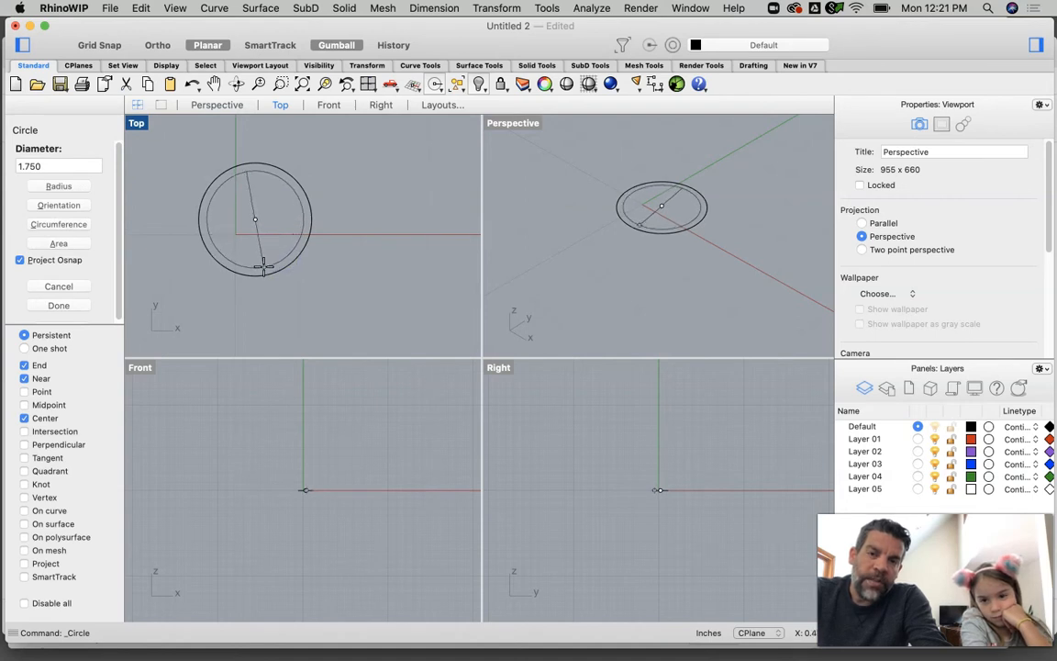
pyautogui.scroll(4, 261, 269)
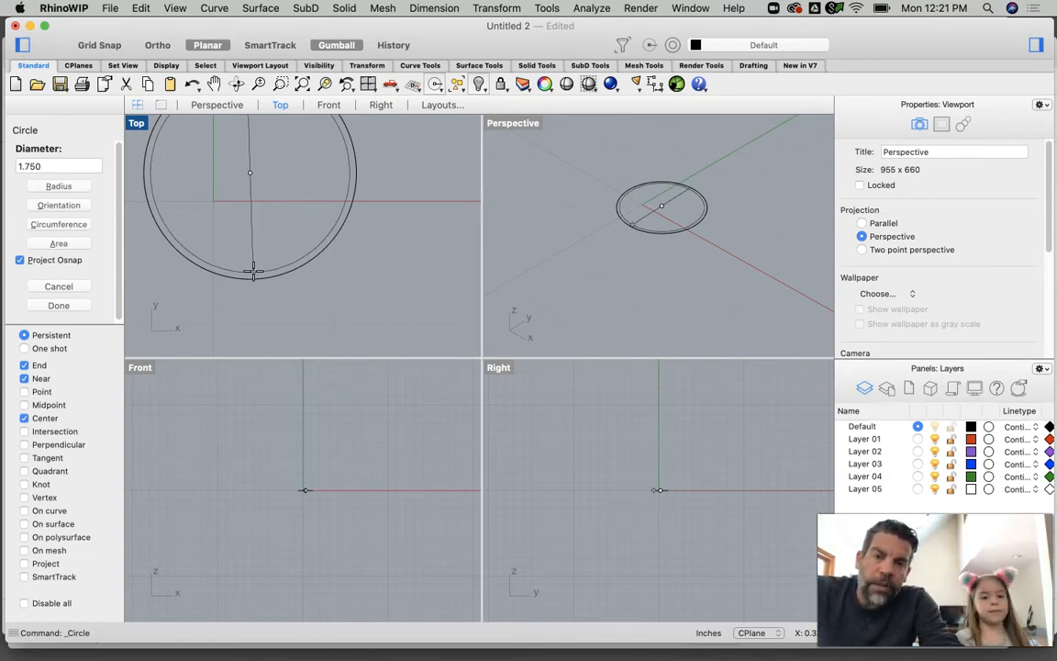
pyautogui.click(253, 272)
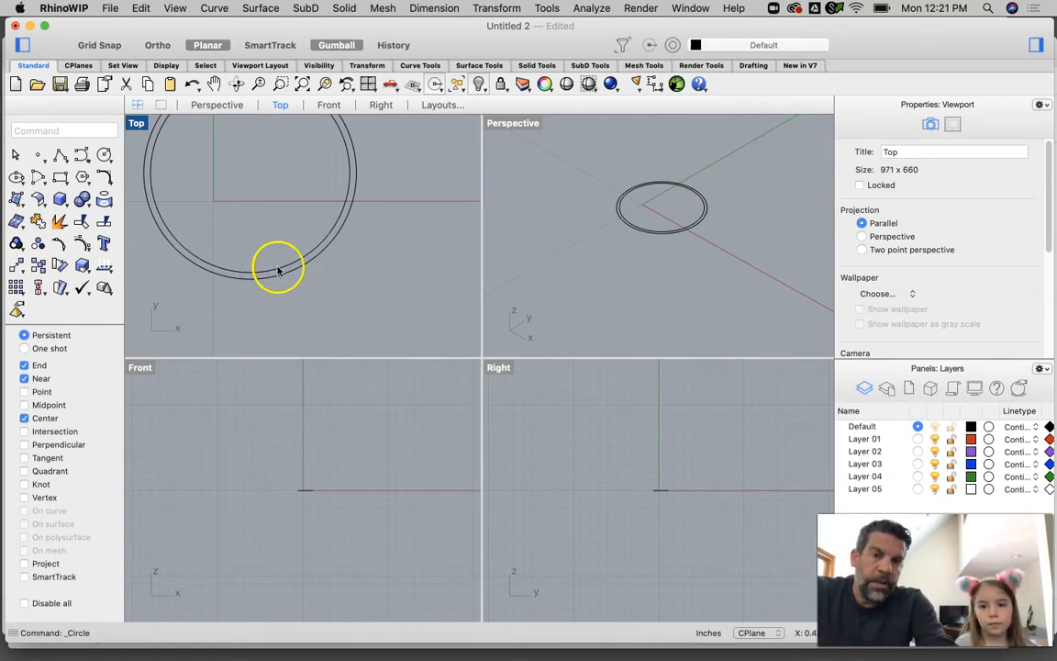
# Step: Set the Perspective viewport to Shaded display and maximize it
pyautogui.scroll(-4, 415, 248)
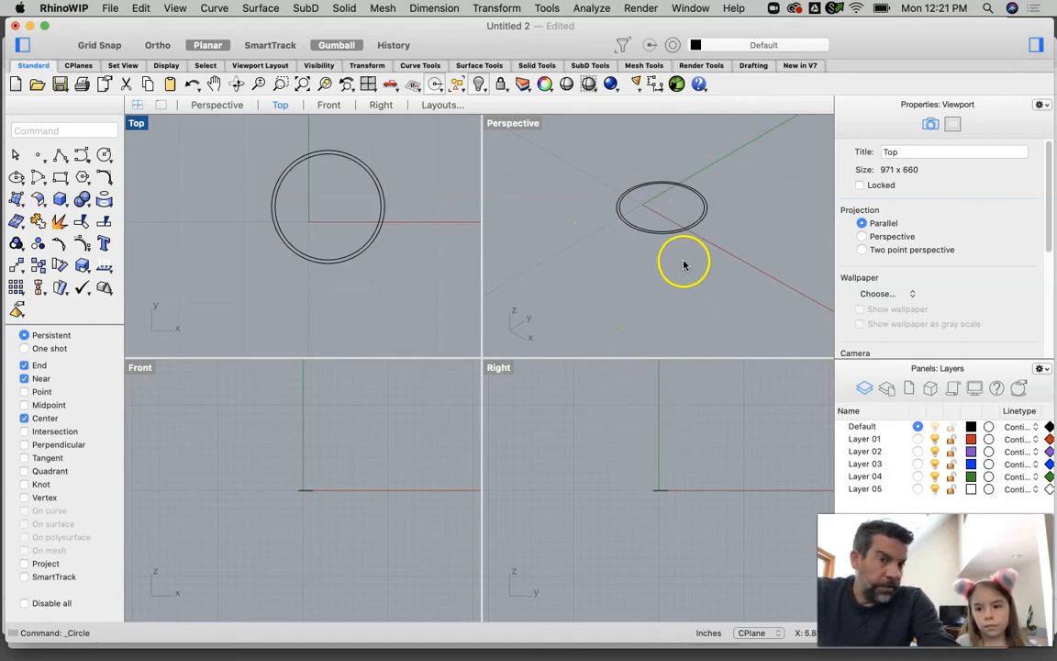
pyautogui.click(505, 129)
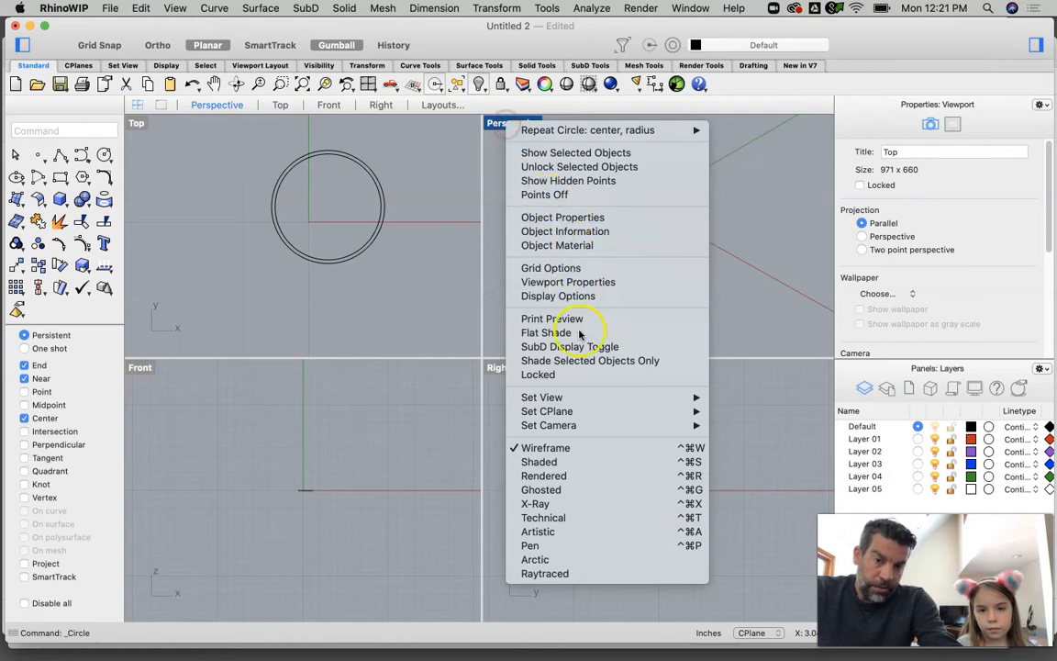
pyautogui.click(575, 462)
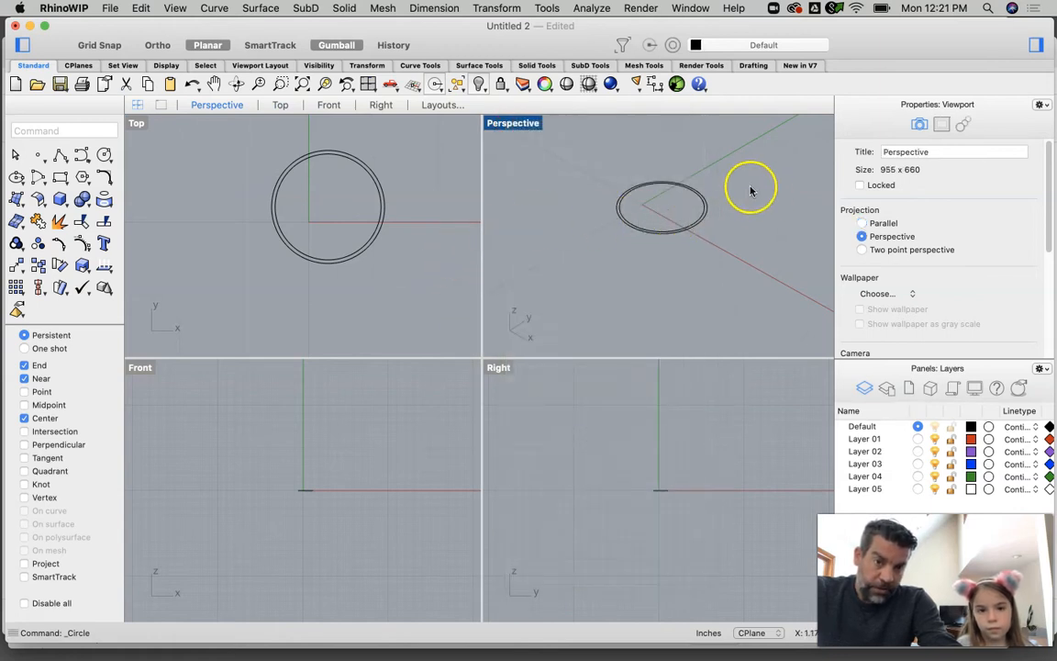
pyautogui.doubleClick(505, 128)
pyautogui.scroll(-4, 503, 291)
pyautogui.keyDown('shift'); pyautogui.moveTo(513, 261); pyautogui.dragTo(532, 319, button='right'); pyautogui.keyUp('shift')
# Step: Extrude both circles straight up 3.75 inches as a solid tube, with Both Sides turned off
pyautogui.moveTo(612, 280); pyautogui.dragTo(412, 433)
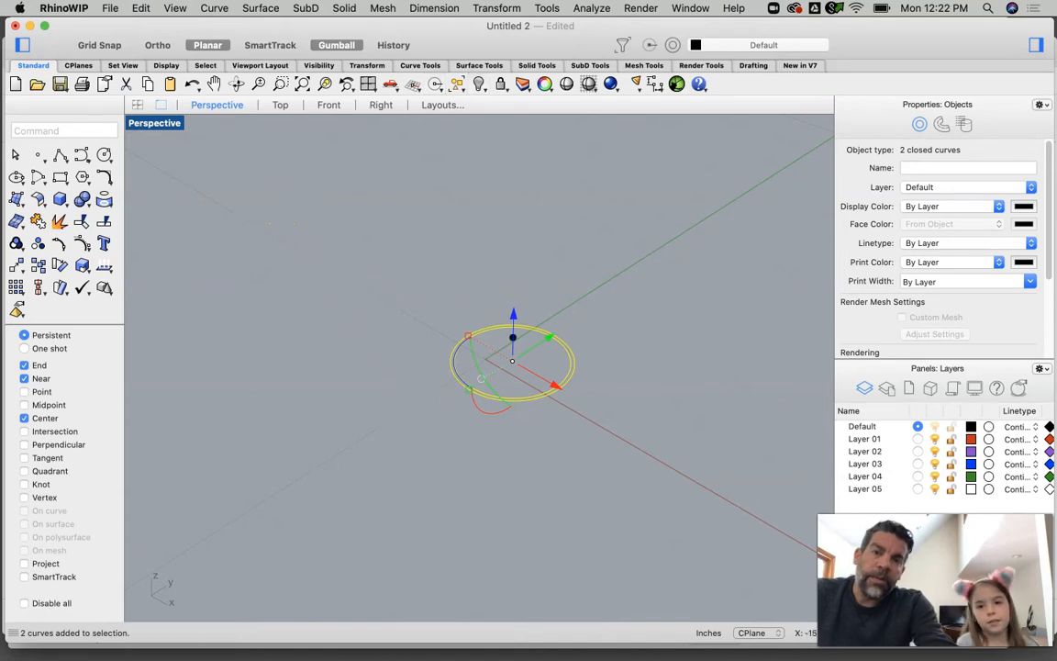
pyautogui.click(344, 8)
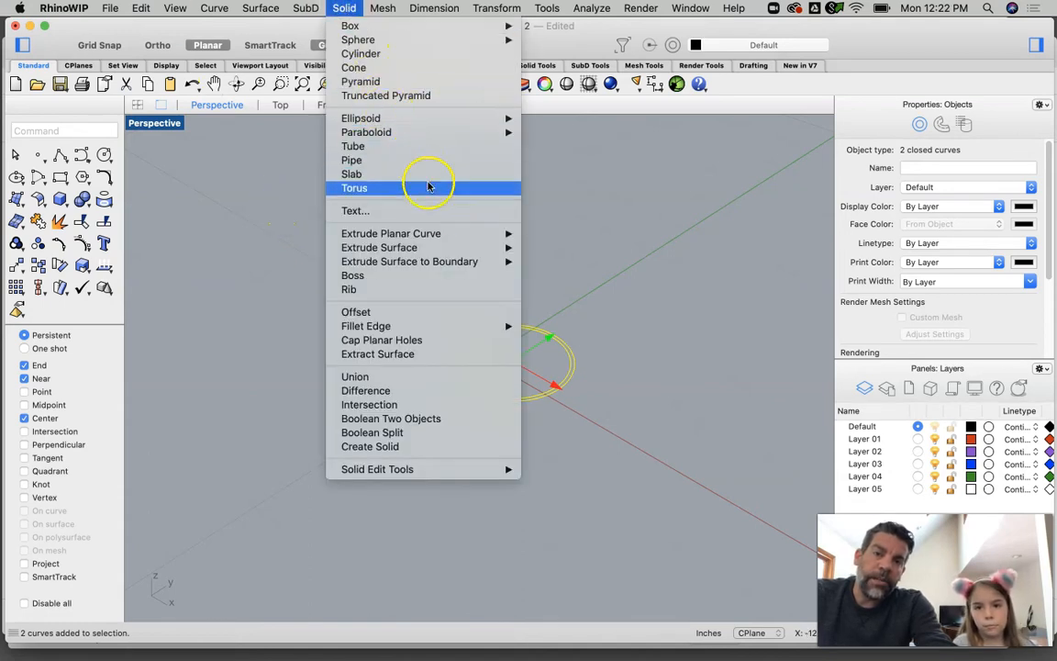
pyautogui.moveTo(444, 235)
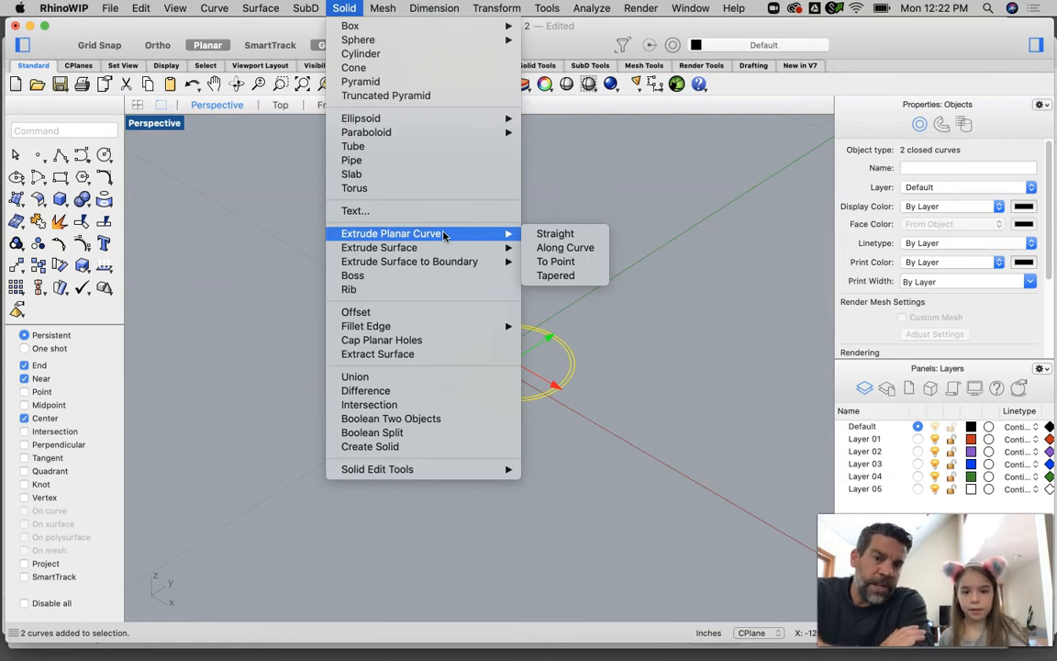
pyautogui.moveTo(503, 246)
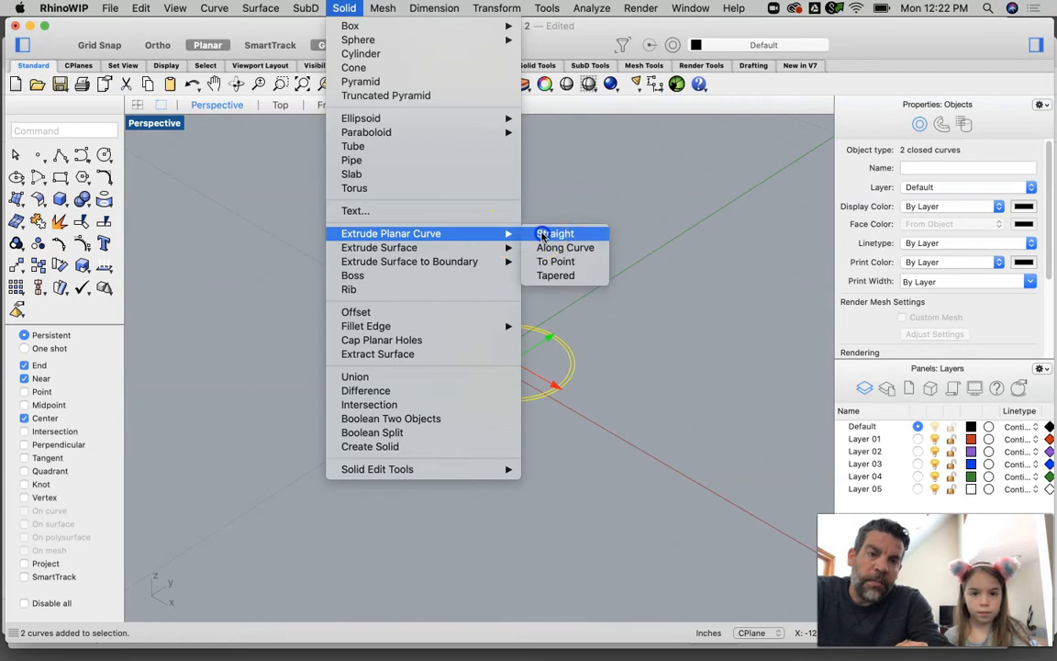
pyautogui.click(551, 235)
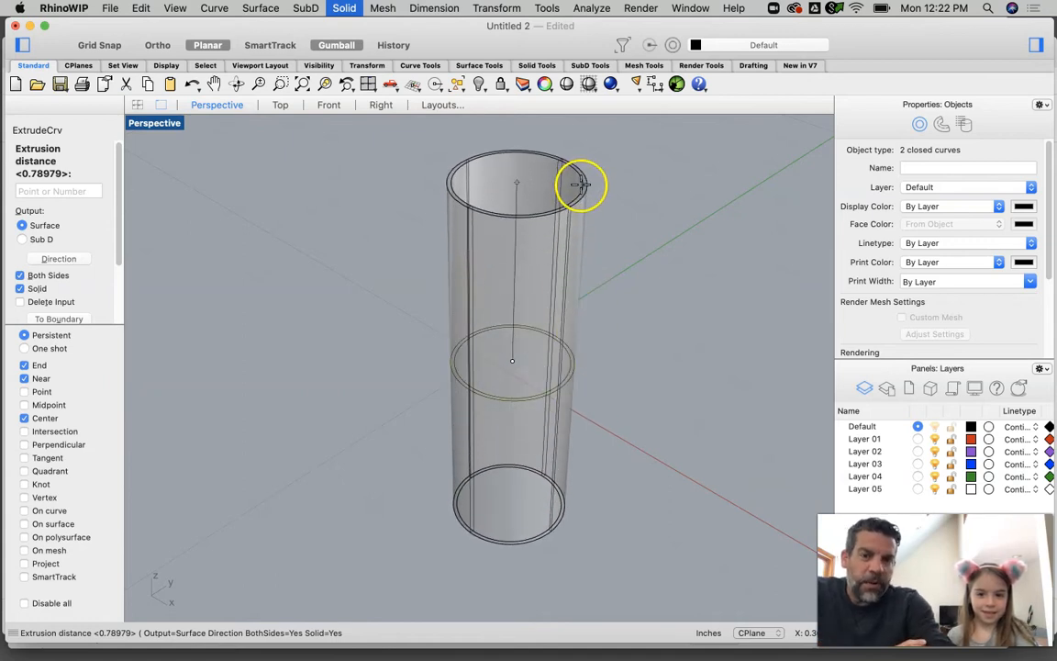
pyautogui.click(21, 276)
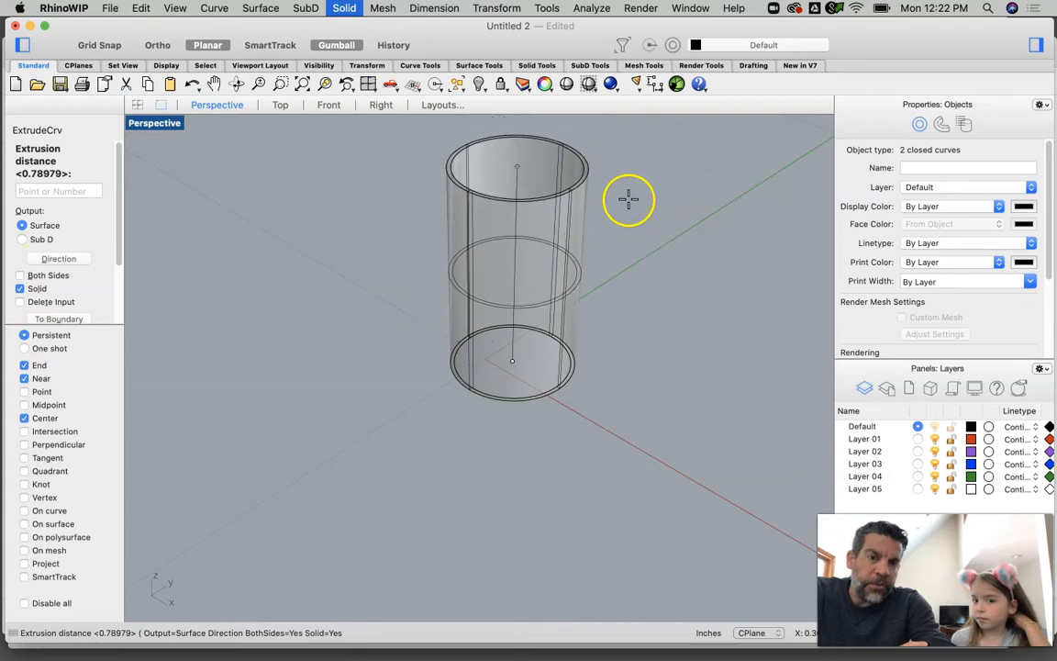
pyautogui.scroll(-3, 598, 272)
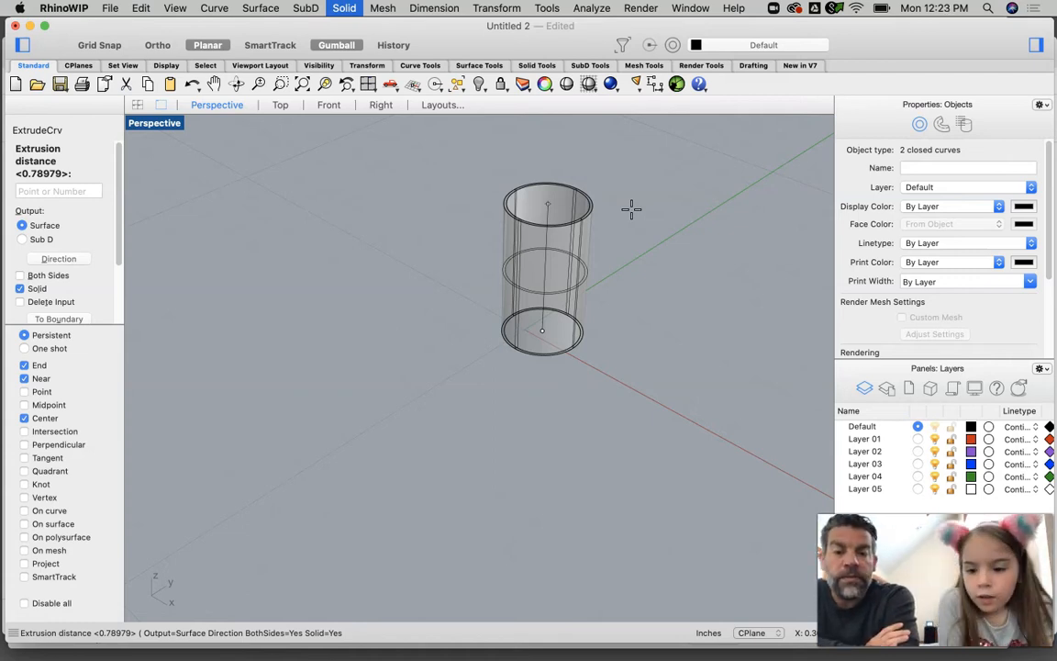
pyautogui.write('3')
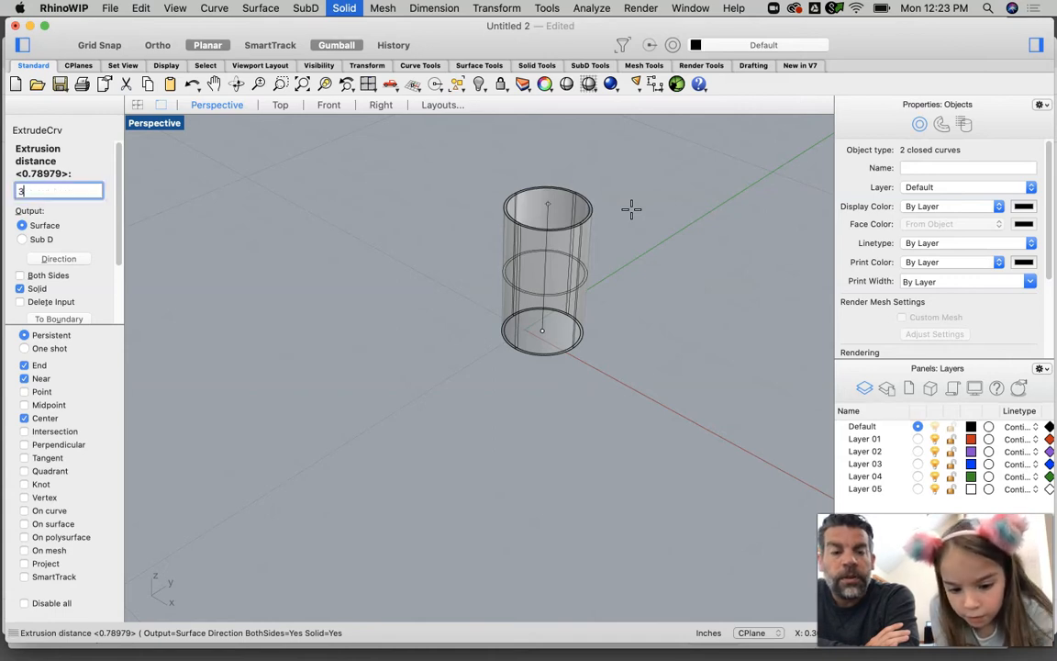
pyautogui.write('.')
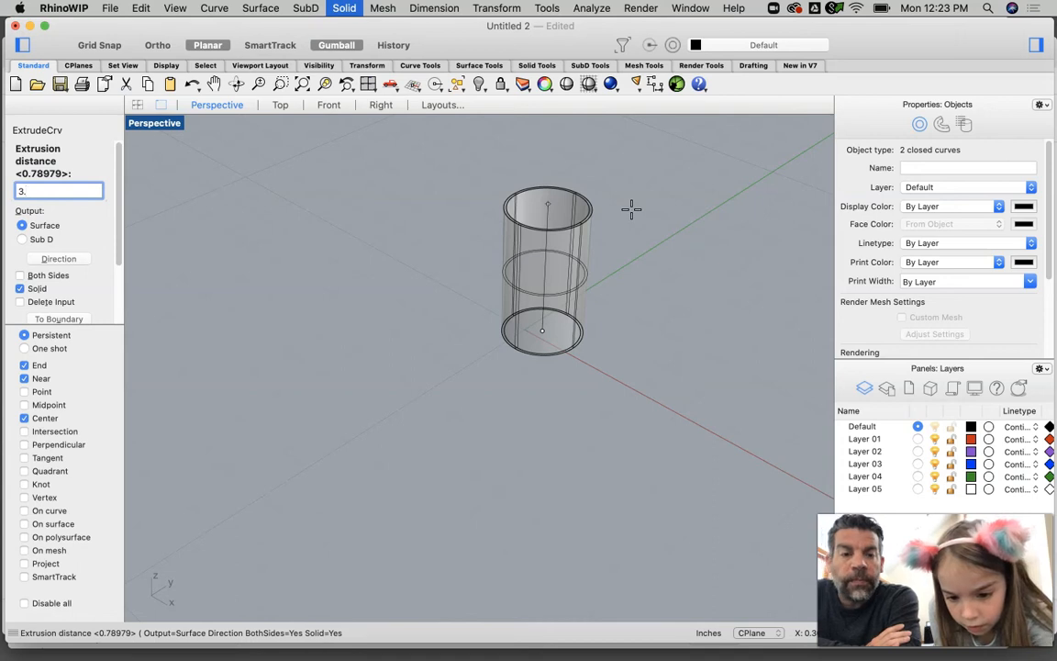
pyautogui.write('75')
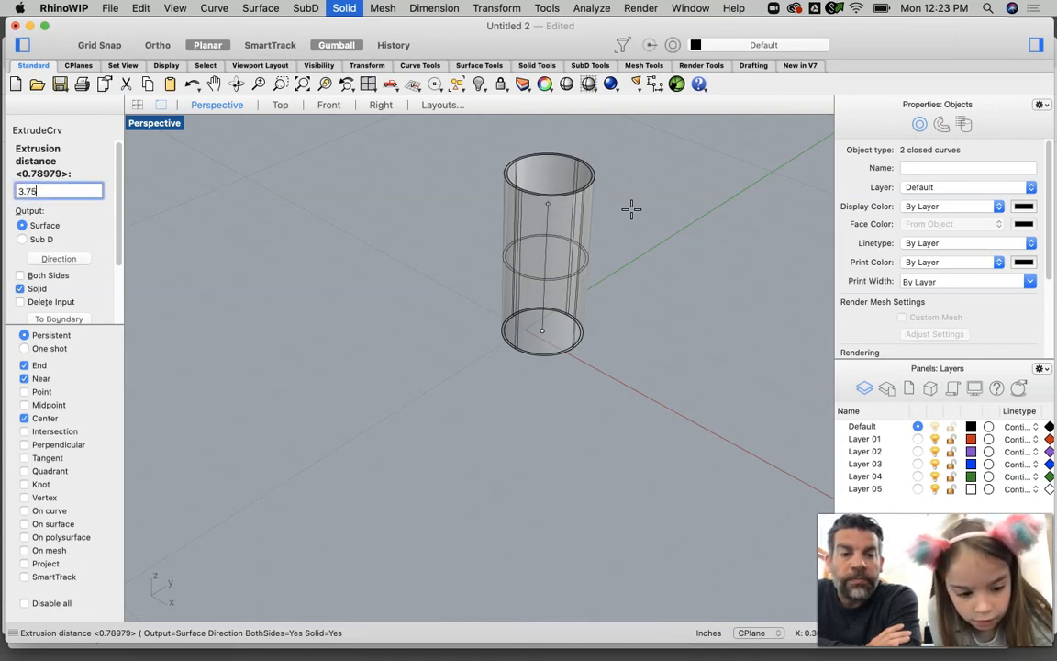
pyautogui.press('Return')
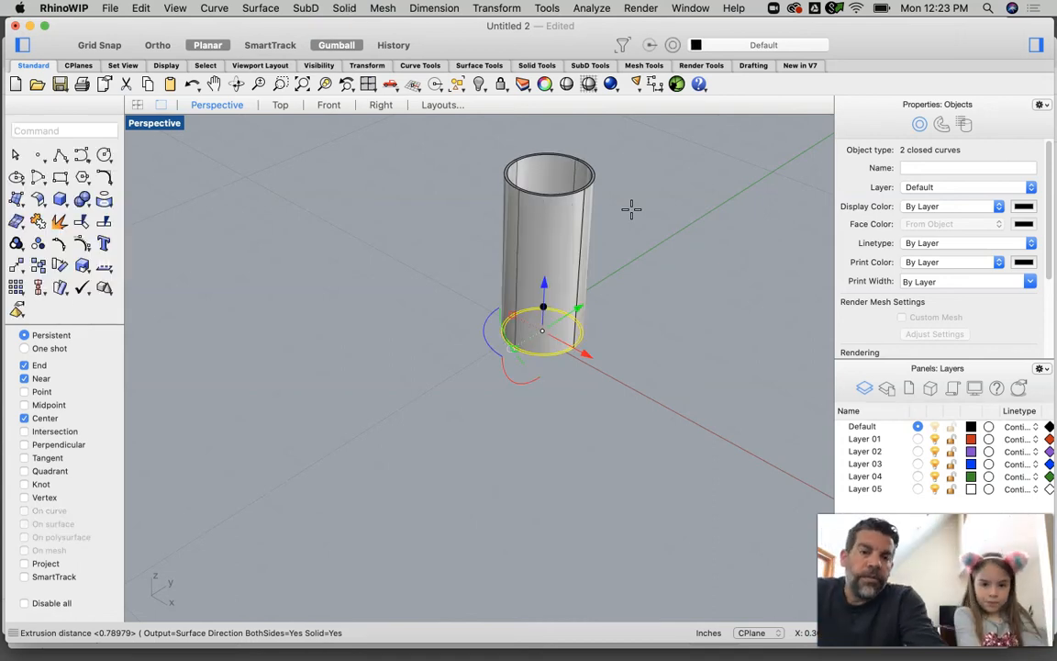
# Step: Restore the four-viewport layout and rotate the tube 90 degrees in the Right viewport so it lies horizontally
pyautogui.moveTo(597, 222); pyautogui.dragTo(627, 261, button='right')
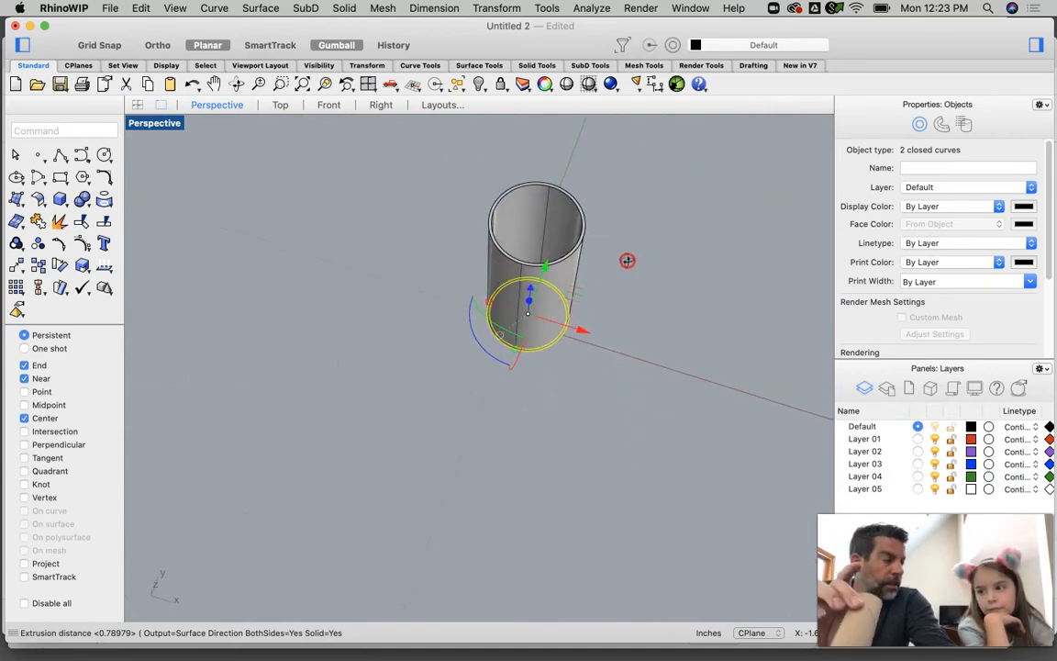
pyautogui.doubleClick(163, 128)
pyautogui.click(694, 431)
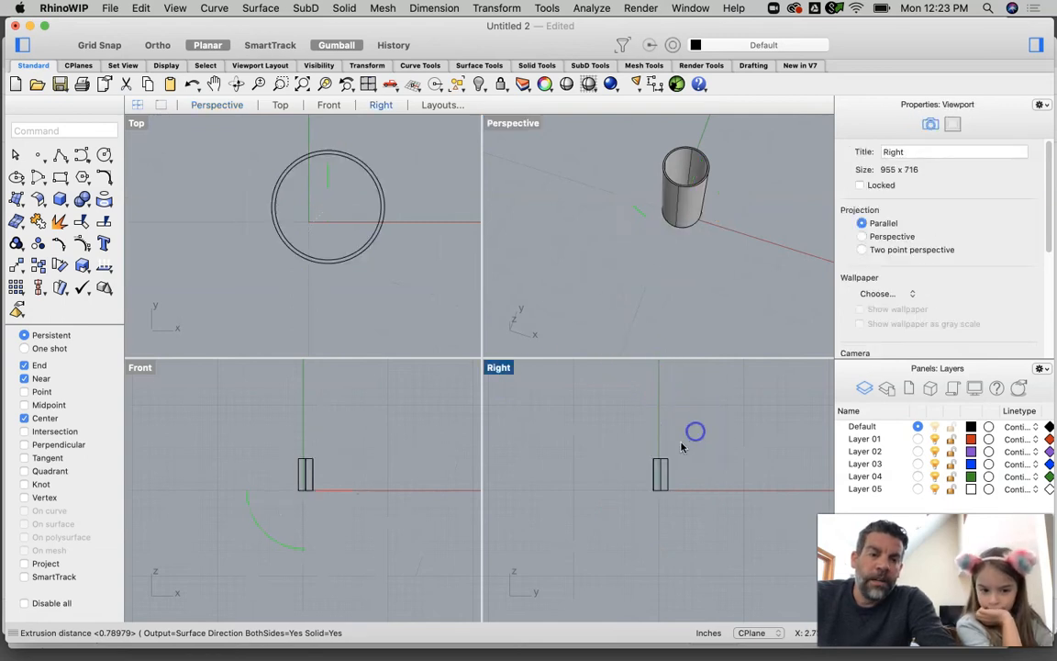
pyautogui.click(653, 472)
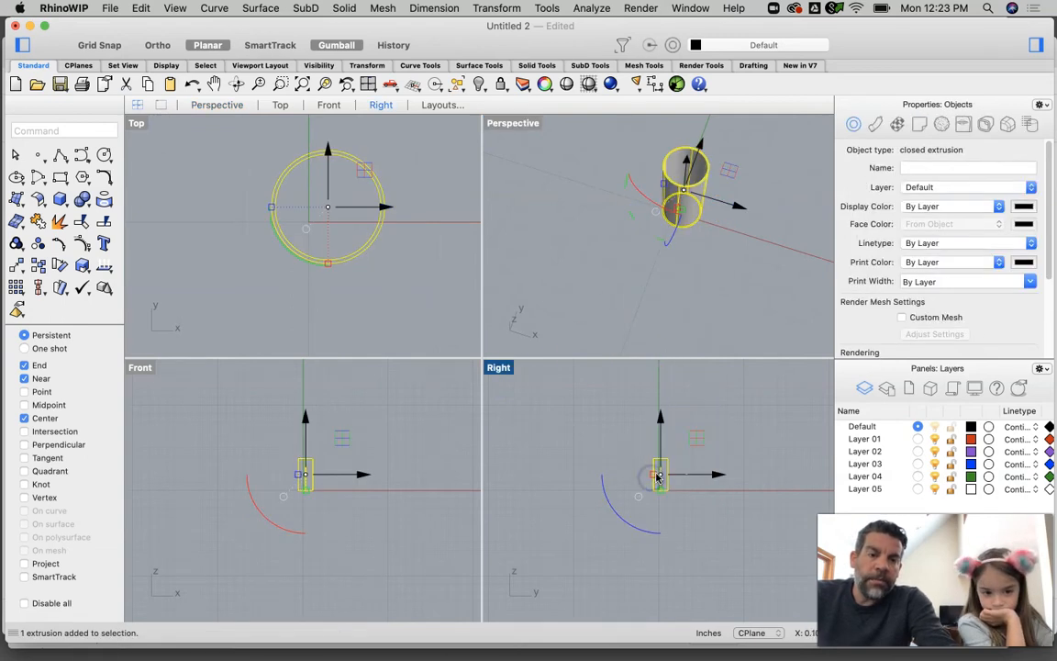
pyautogui.moveTo(613, 514); pyautogui.dragTo(684, 501)
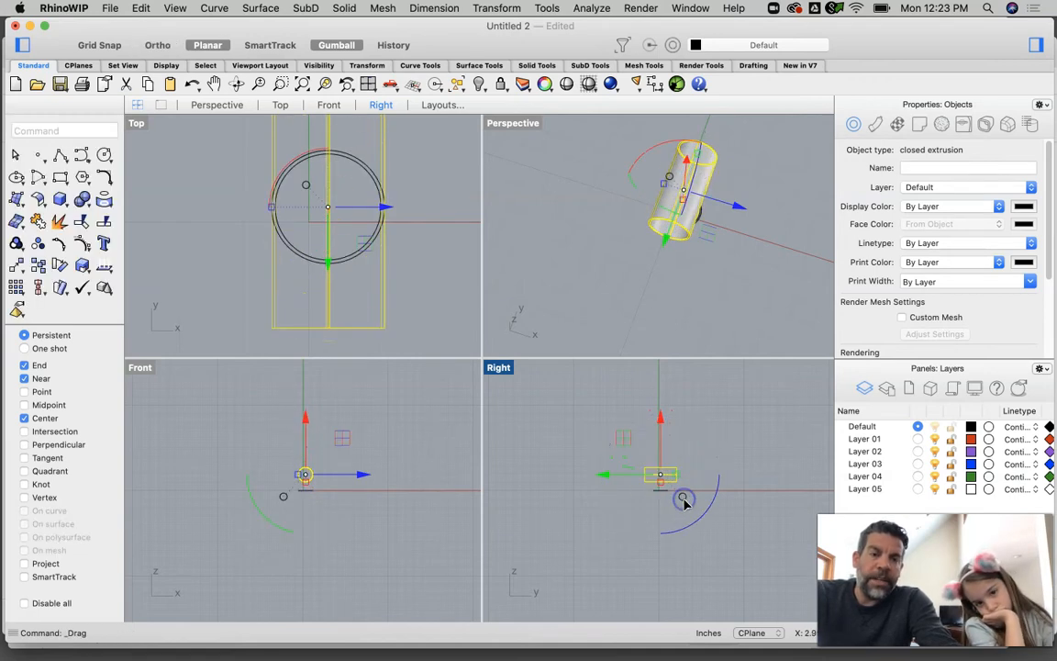
# Step: Maximize the Perspective viewport around the horizontal tube and deselect the tube
pyautogui.moveTo(727, 240); pyautogui.dragTo(588, 159, button='right')
pyautogui.doubleClick(512, 123)
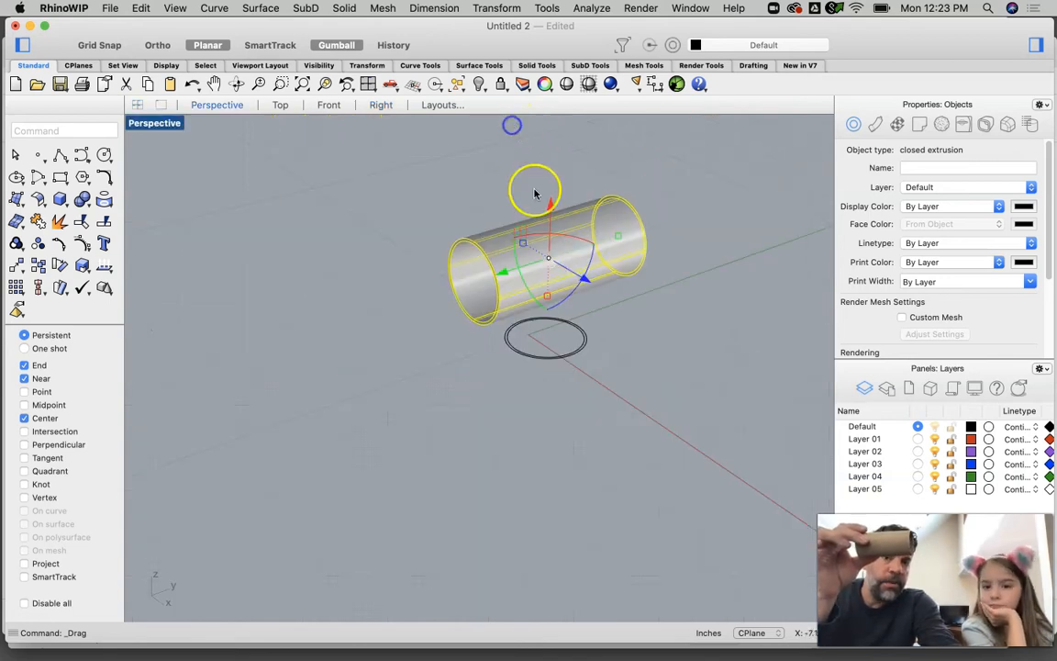
pyautogui.scroll(5, 586, 265)
pyautogui.click(611, 356)
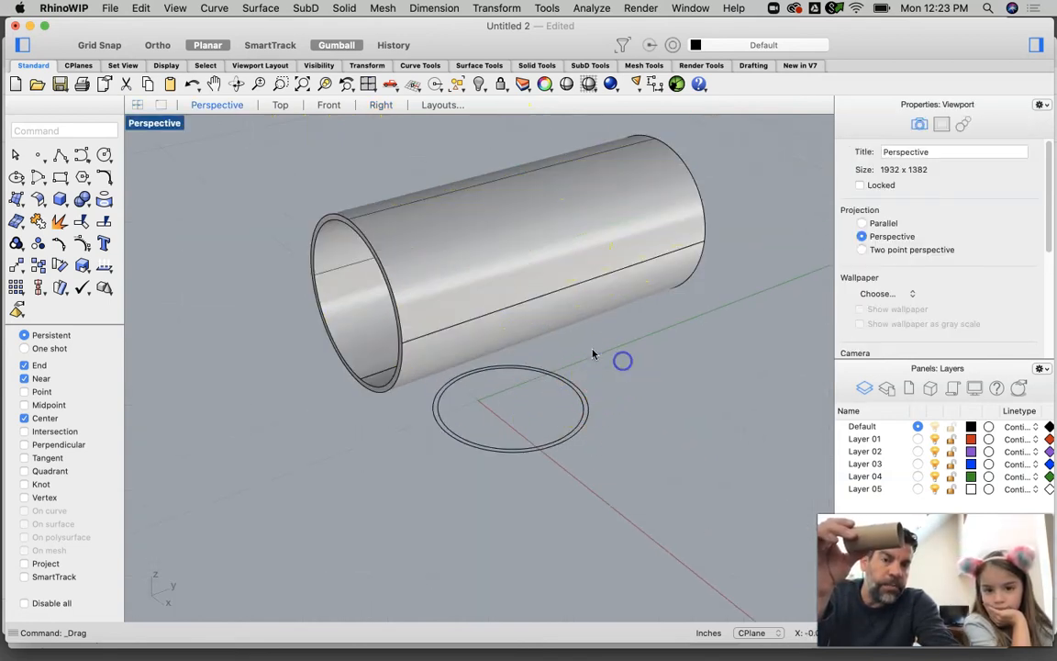
# Step: Extrude the outer circle below the tube upward into a thin solid disc
pyautogui.moveTo(589, 448); pyautogui.dragTo(571, 430, button='right')
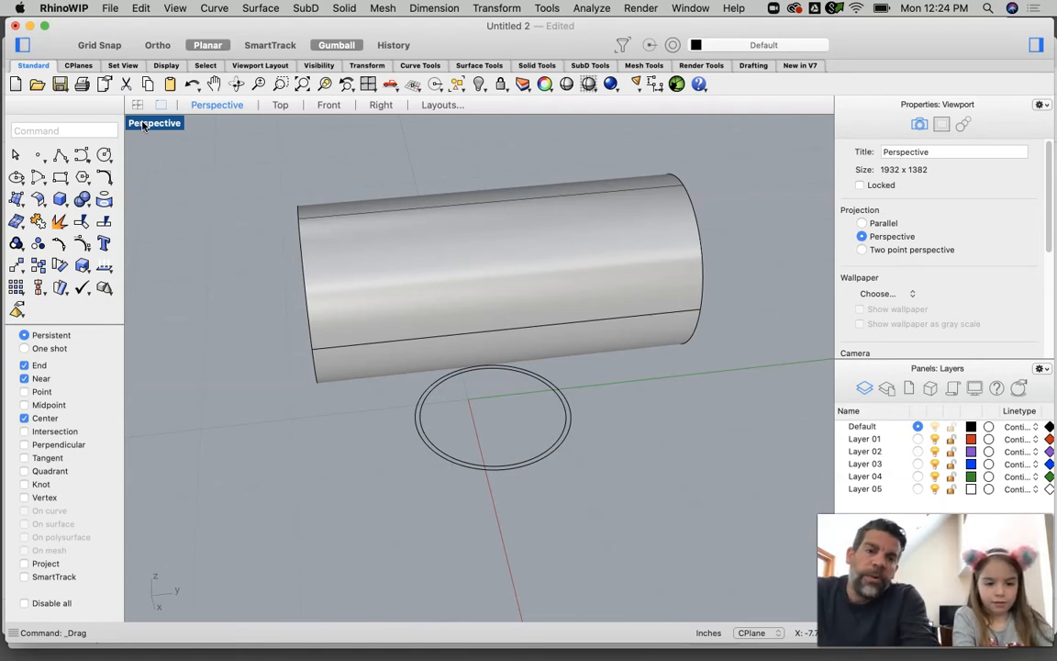
pyautogui.click(466, 469)
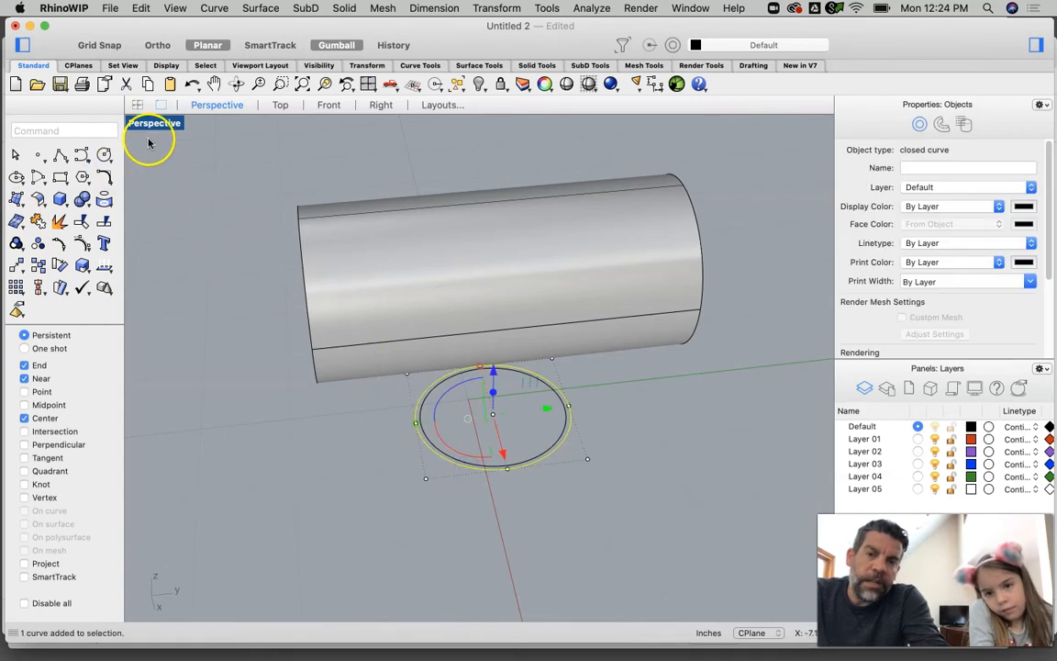
pyautogui.moveTo(437, 354); pyautogui.dragTo(460, 389, button='right')
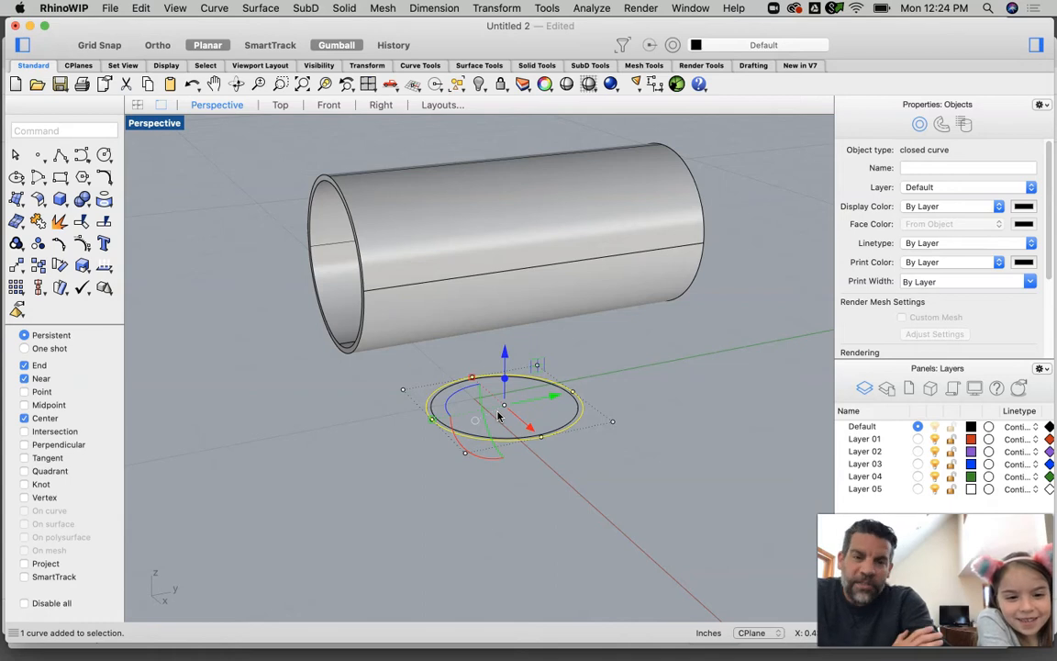
pyautogui.click(343, 8)
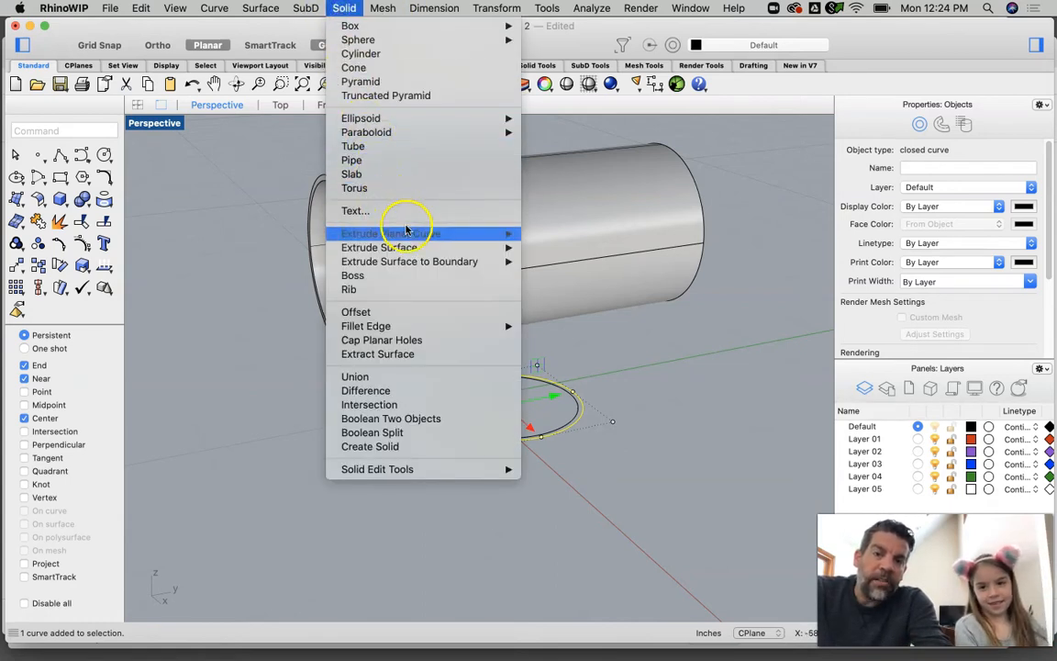
pyautogui.moveTo(407, 230)
pyautogui.click(558, 233)
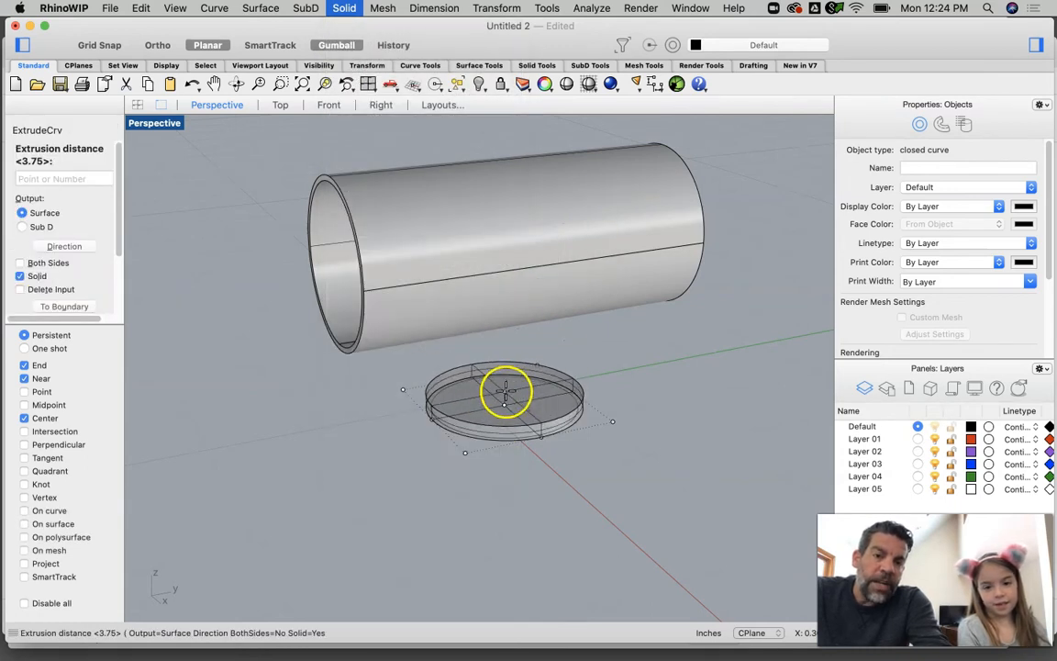
pyautogui.scroll(3, 505, 392)
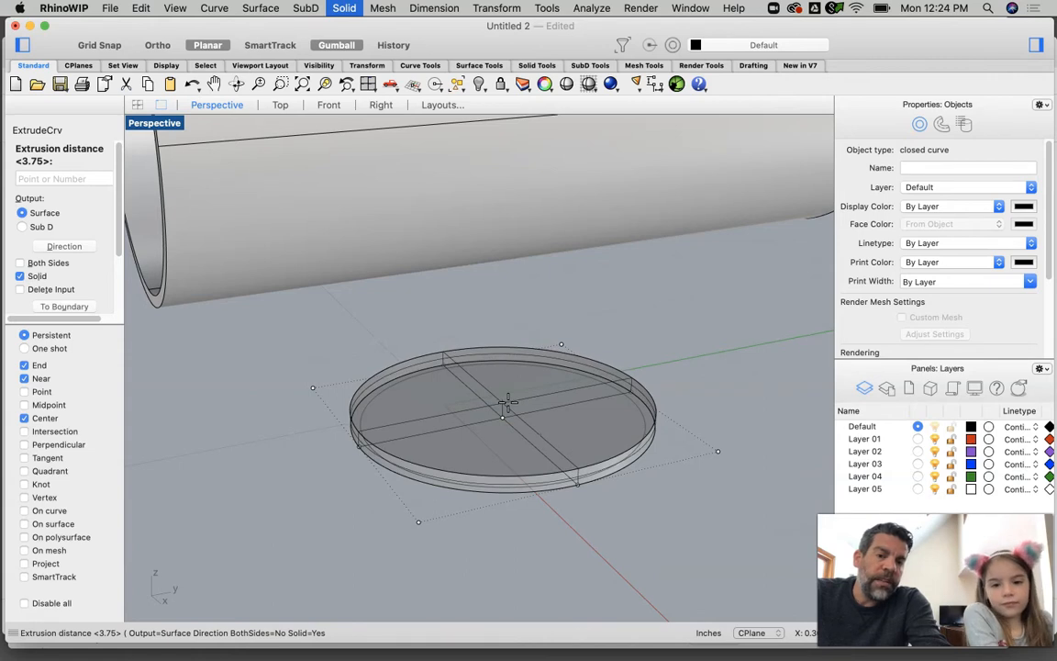
pyautogui.click(508, 401)
# Step: Restore the four-viewport layout and rotate the disc in the Front viewport so it stands upright, parallel to the tube's length
pyautogui.click(531, 451)
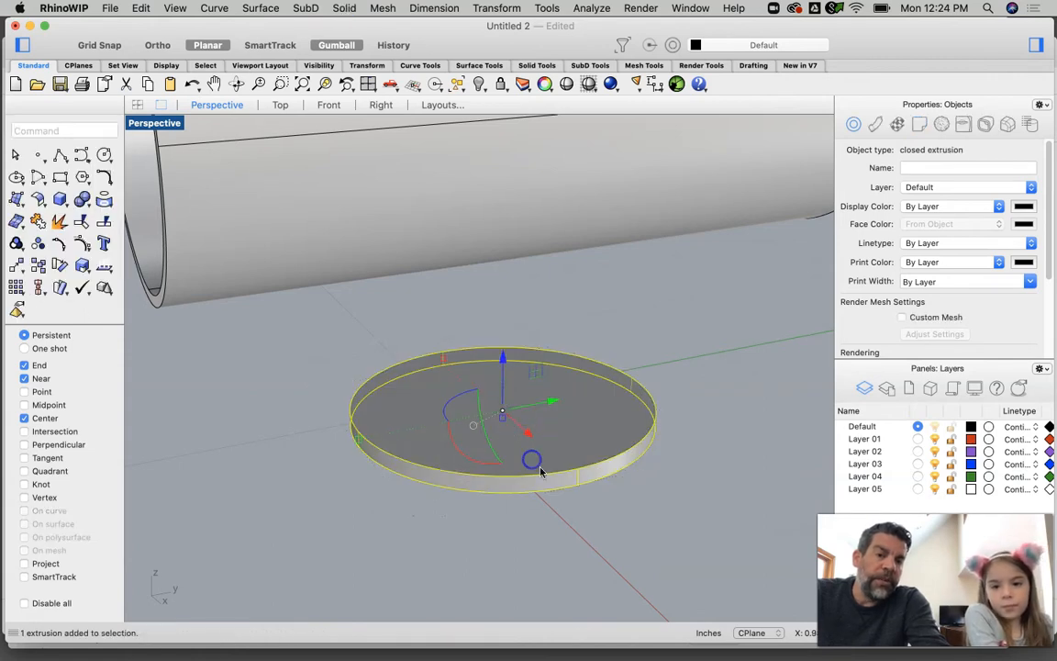
pyautogui.scroll(-5, 548, 459)
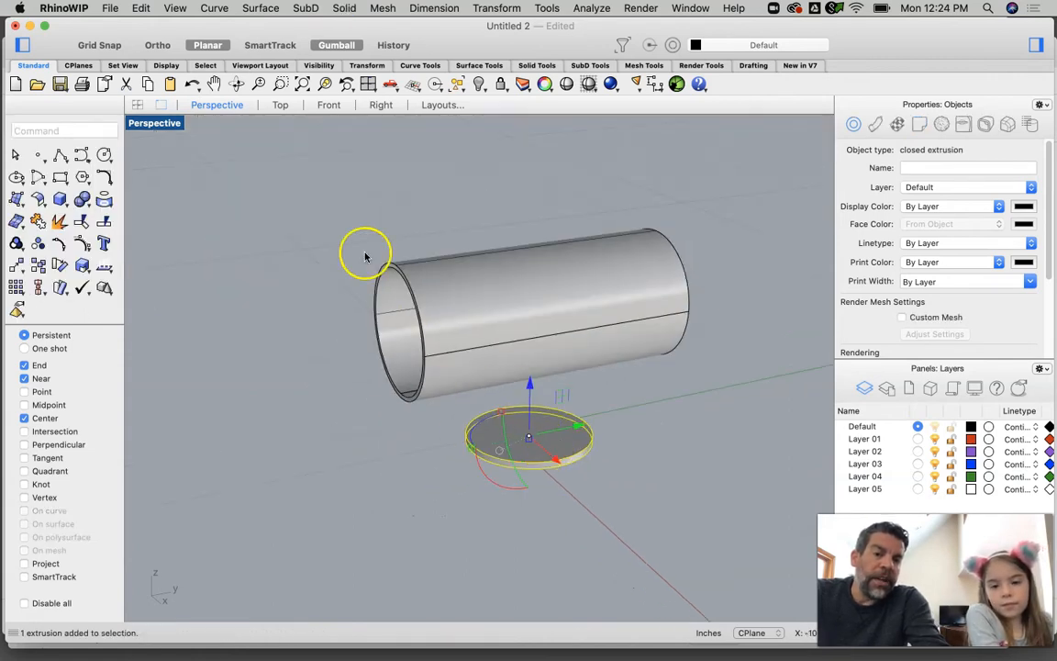
pyautogui.doubleClick(166, 123)
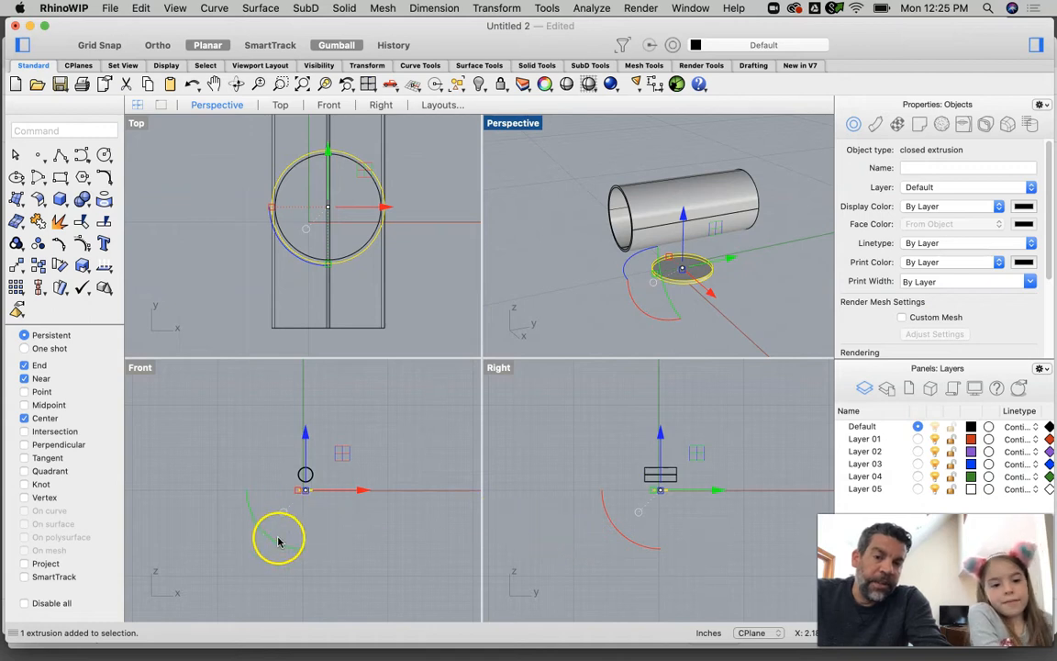
pyautogui.moveTo(277, 524); pyautogui.dragTo(339, 505)
pyautogui.scroll(5, 609, 213)
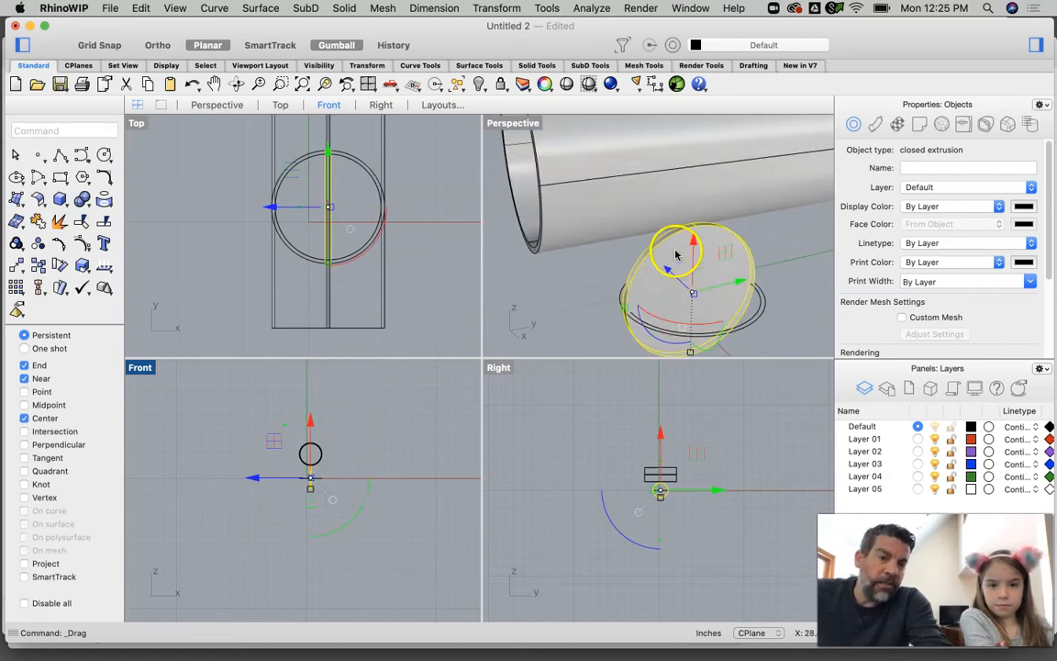
pyautogui.scroll(-5, 705, 269)
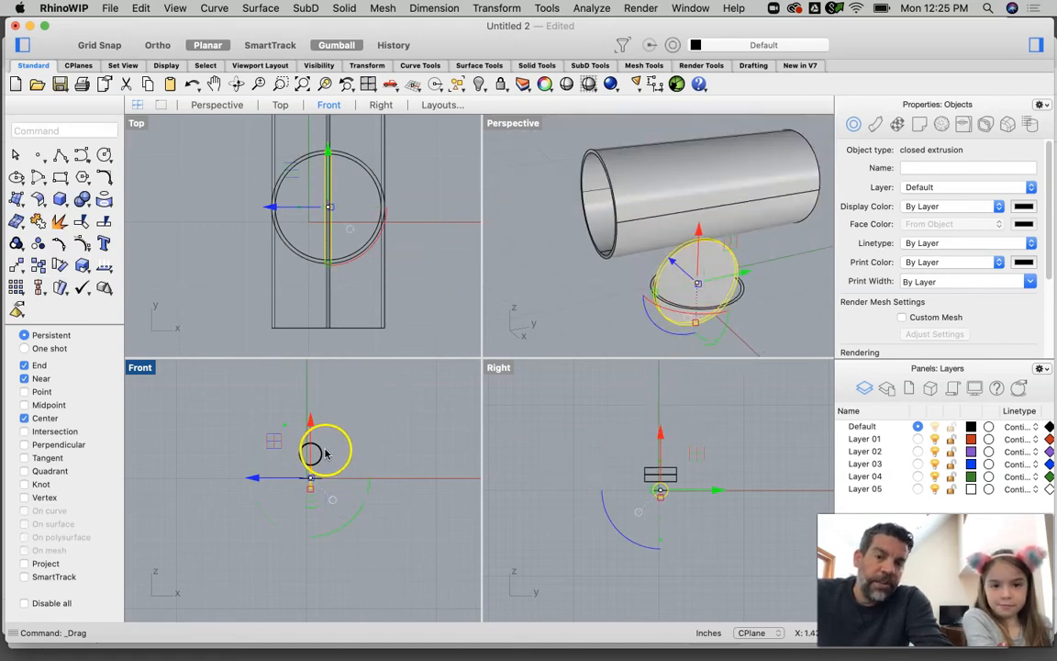
# Step: Raise the upright disc to about the tube's height and shift it outward beside the tube in the Front viewport
pyautogui.moveTo(312, 425); pyautogui.dragTo(309, 404)
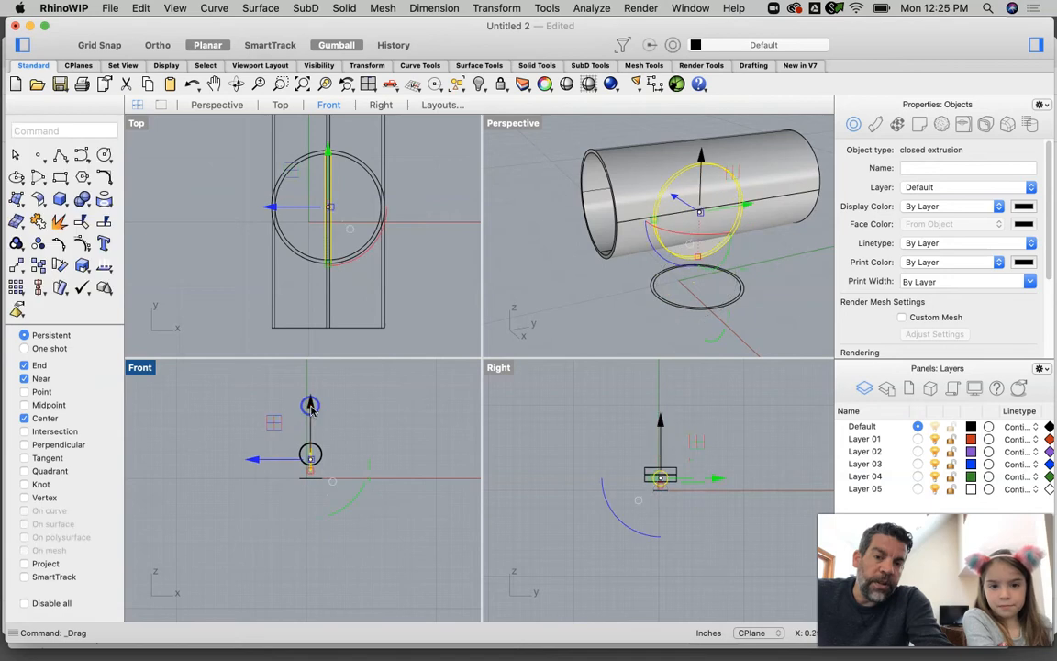
pyautogui.moveTo(253, 455); pyautogui.dragTo(240, 458)
pyautogui.moveTo(563, 213); pyautogui.dragTo(685, 215, button='right')
pyautogui.click(619, 292)
pyautogui.click(632, 215)
pyautogui.moveTo(594, 222); pyautogui.dragTo(567, 208, button='right')
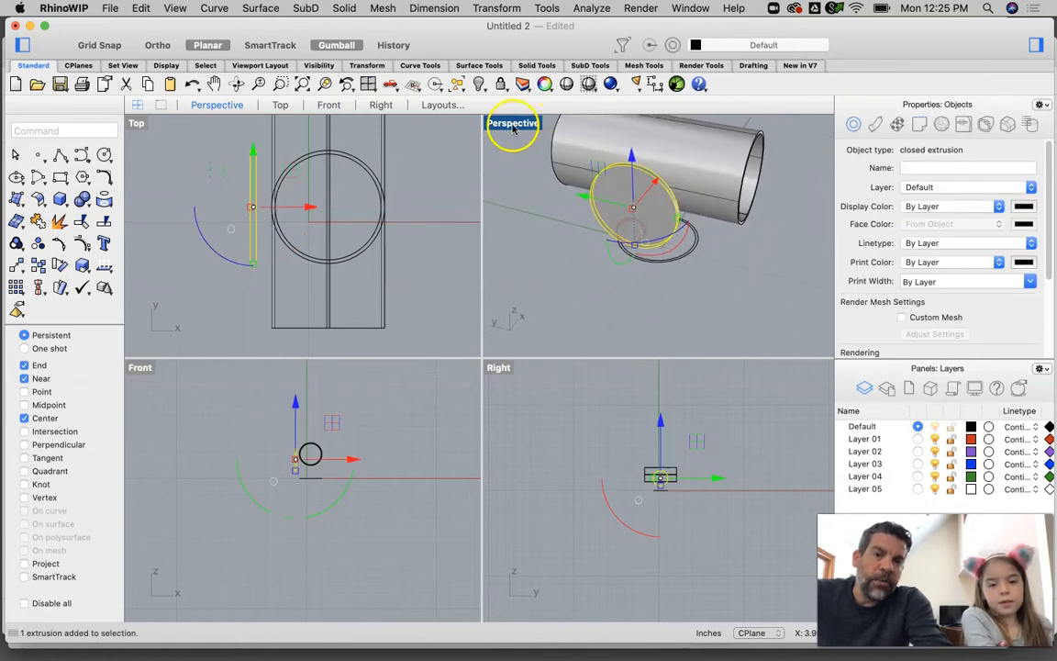
# Step: Slide the disc along the tube in the Top viewport to the tube's positive-Y end
pyautogui.scroll(-6, 229, 215)
pyautogui.moveTo(231, 222); pyautogui.dragTo(255, 283, button='right')
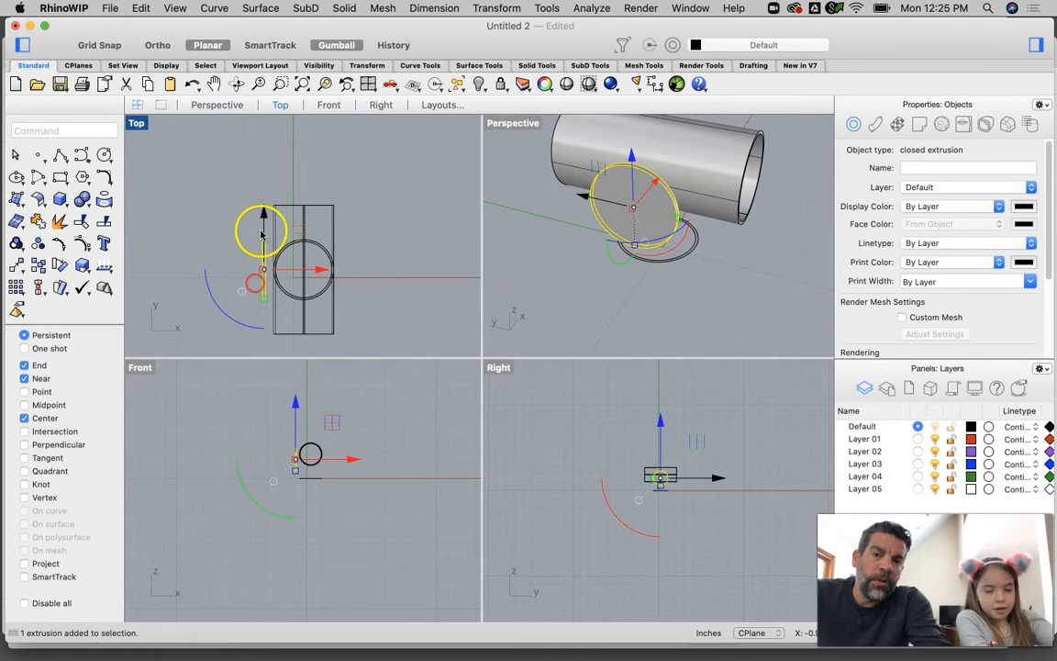
pyautogui.moveTo(263, 222); pyautogui.dragTo(266, 160)
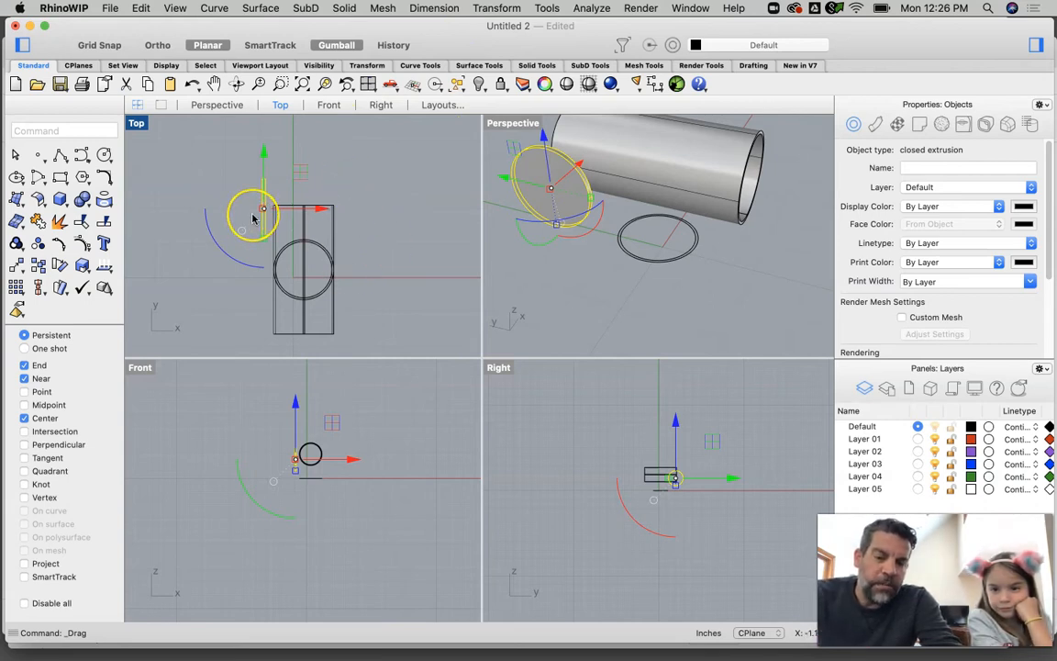
# Step: Paste a copy of the wheel disc and move it along the same side to the tube's opposite end
pyautogui.press('super+v')
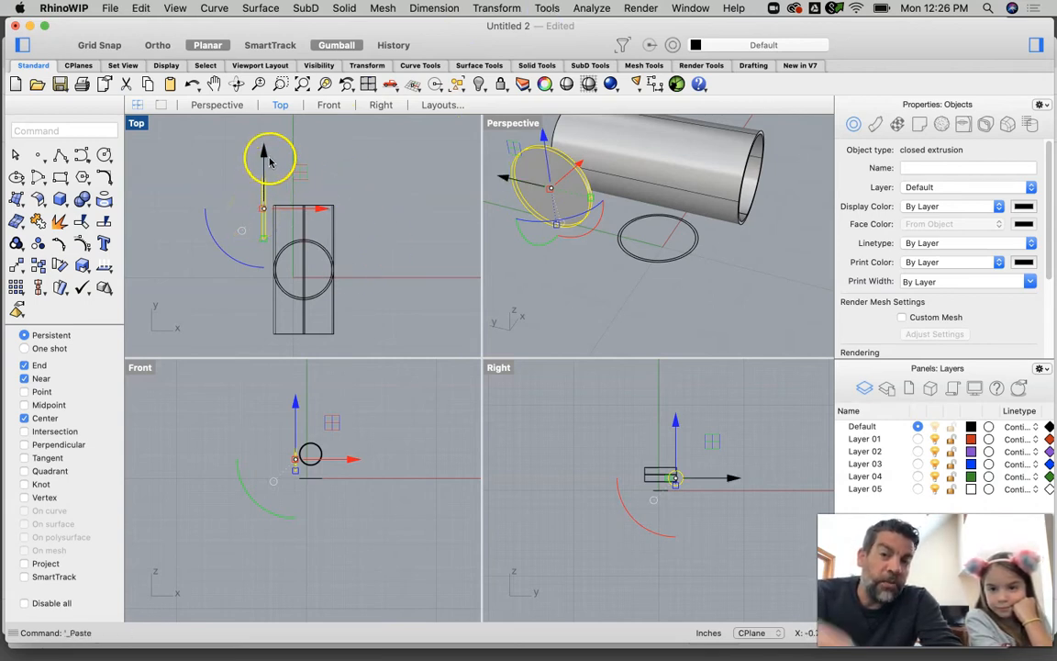
pyautogui.moveTo(263, 192); pyautogui.dragTo(261, 276)
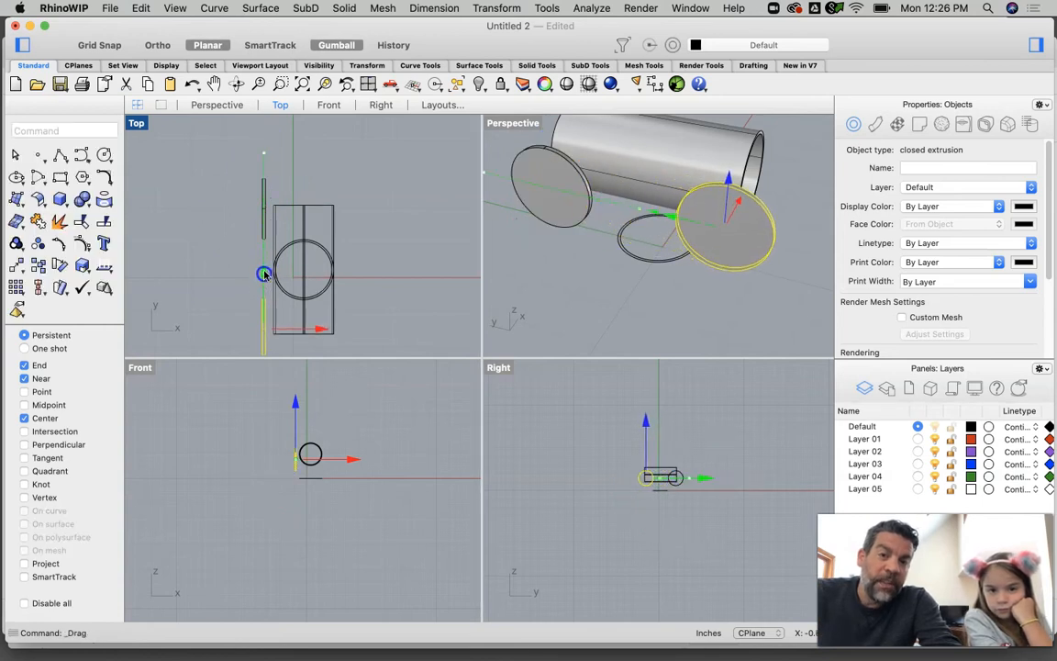
pyautogui.doubleClick(514, 122)
pyautogui.moveTo(518, 255); pyautogui.dragTo(455, 207, button='right')
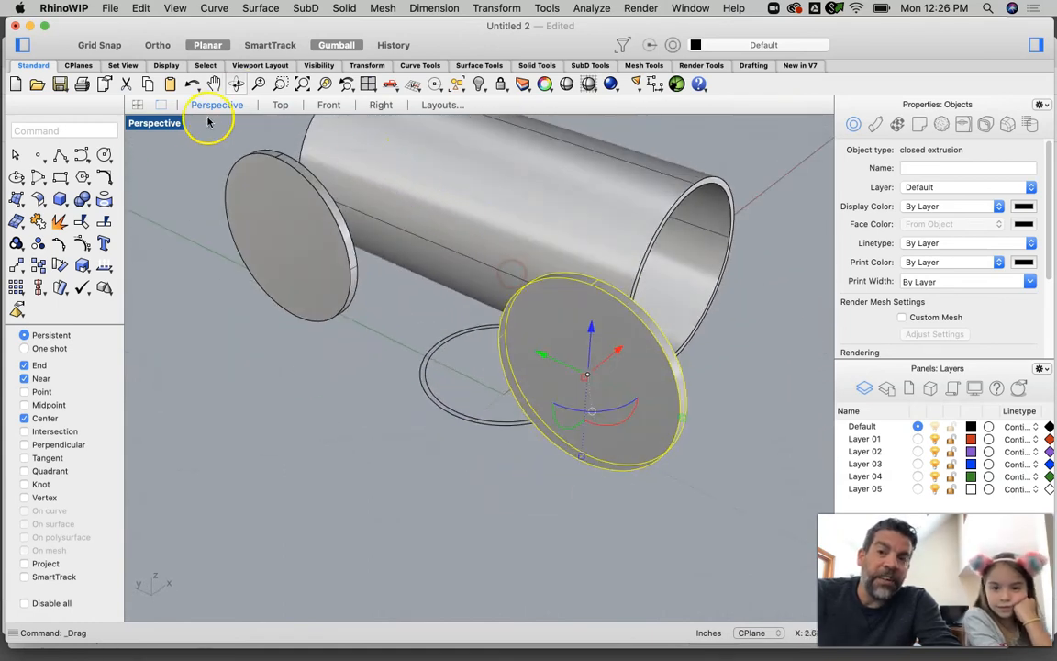
# Step: Mirror both wheel discs as copies to the tube's other side along its lengthwise centerline in the Top viewport, with Midpoint snap enabled
pyautogui.doubleClick(160, 123)
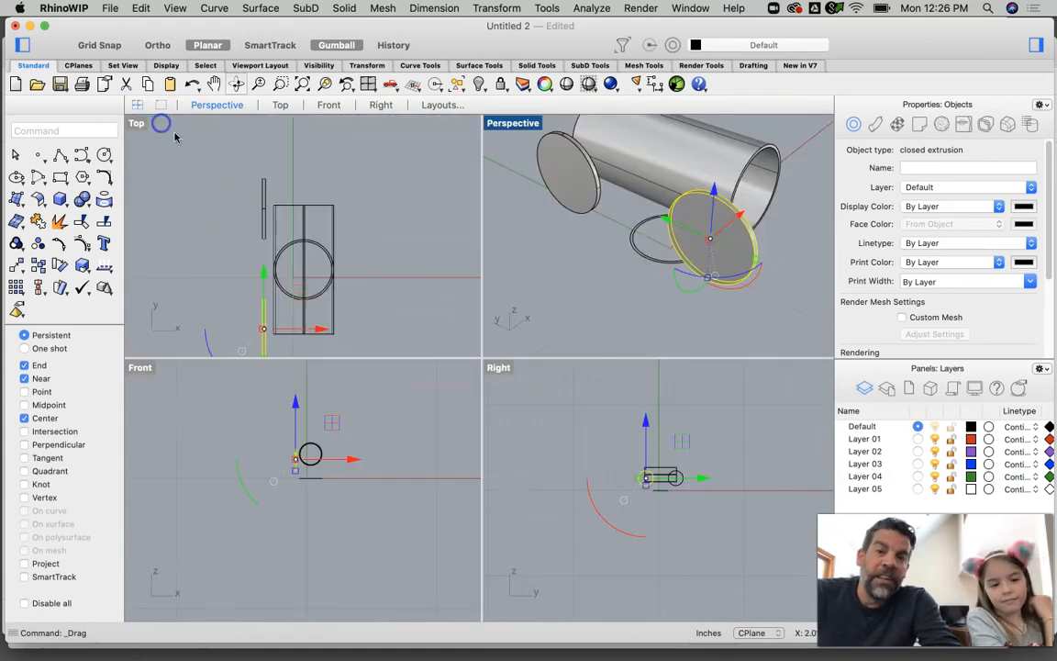
pyautogui.keyDown('shift'); pyautogui.click(261, 190); pyautogui.keyUp('shift')
pyautogui.scroll(-2, 266, 199)
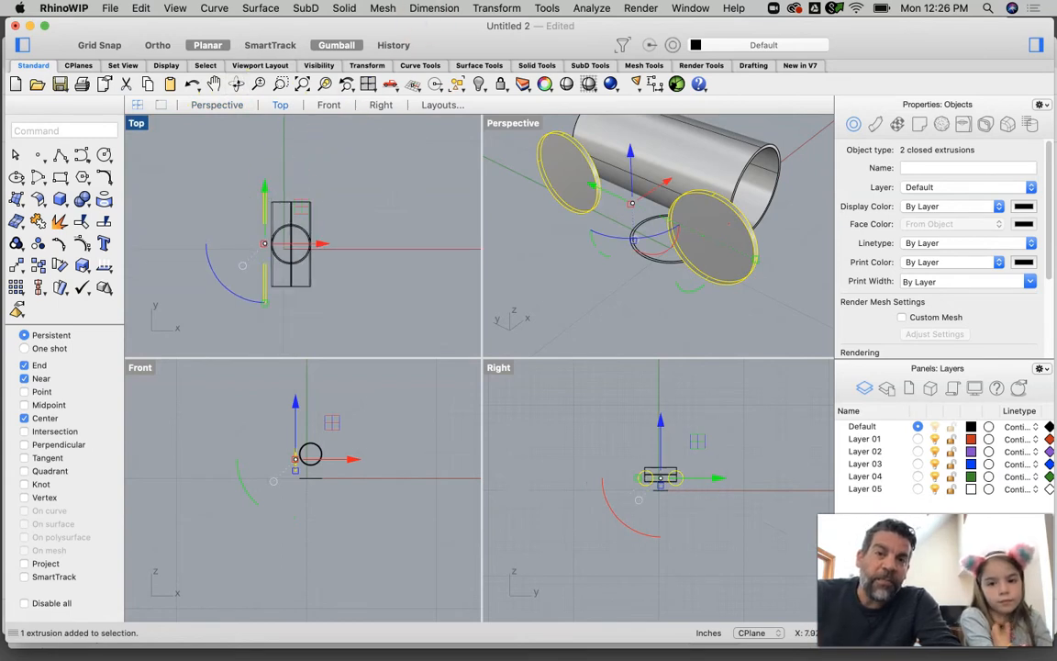
pyautogui.click(493, 9)
pyautogui.click(503, 104)
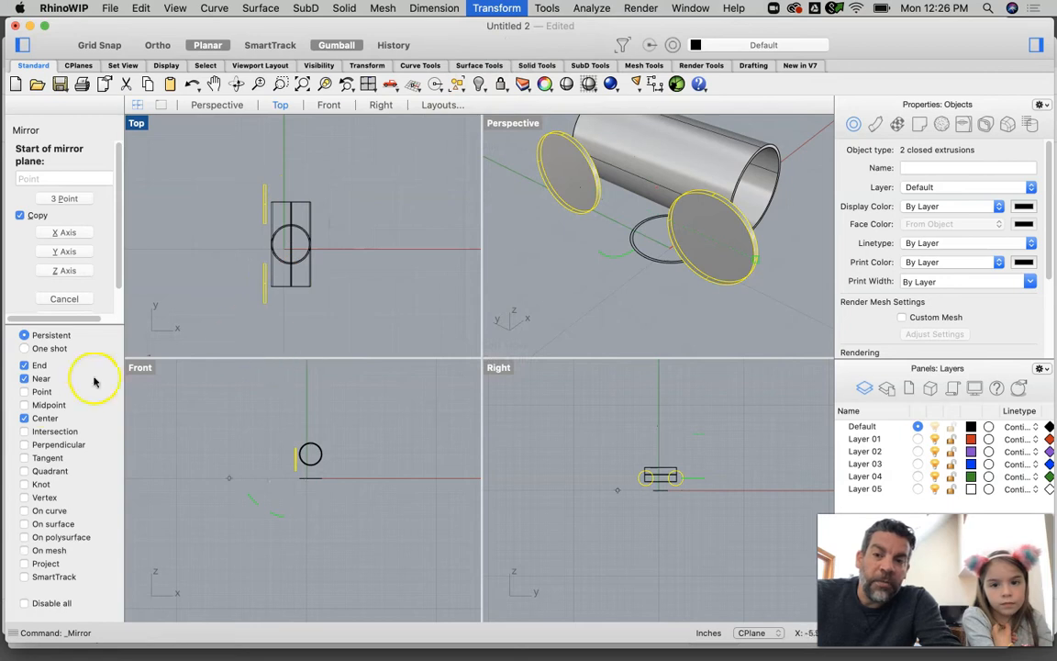
pyautogui.click(33, 405)
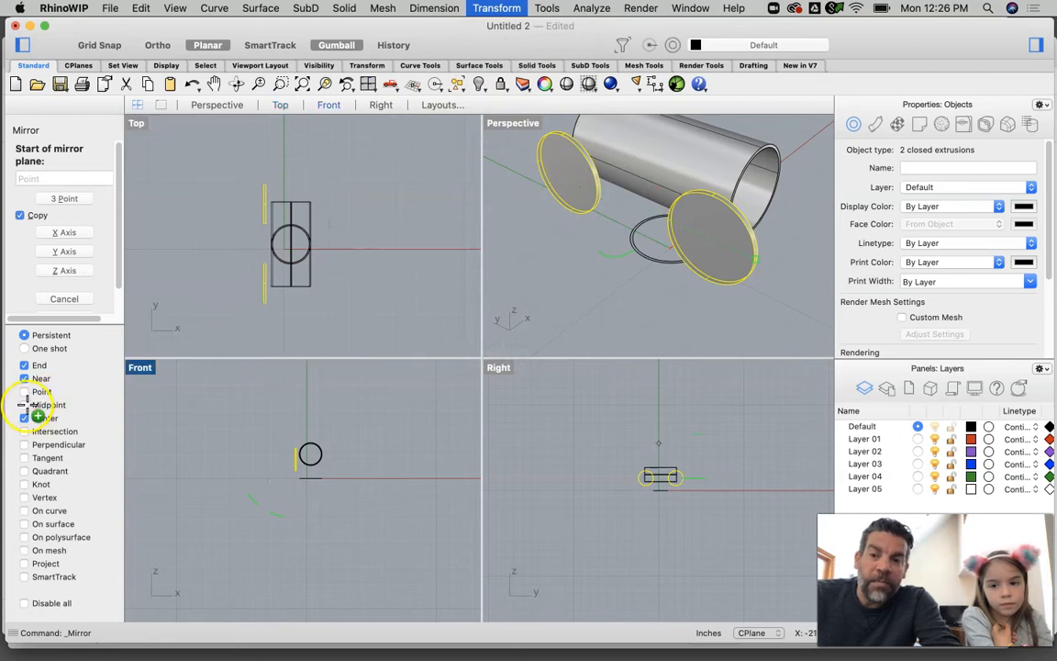
pyautogui.click(288, 204)
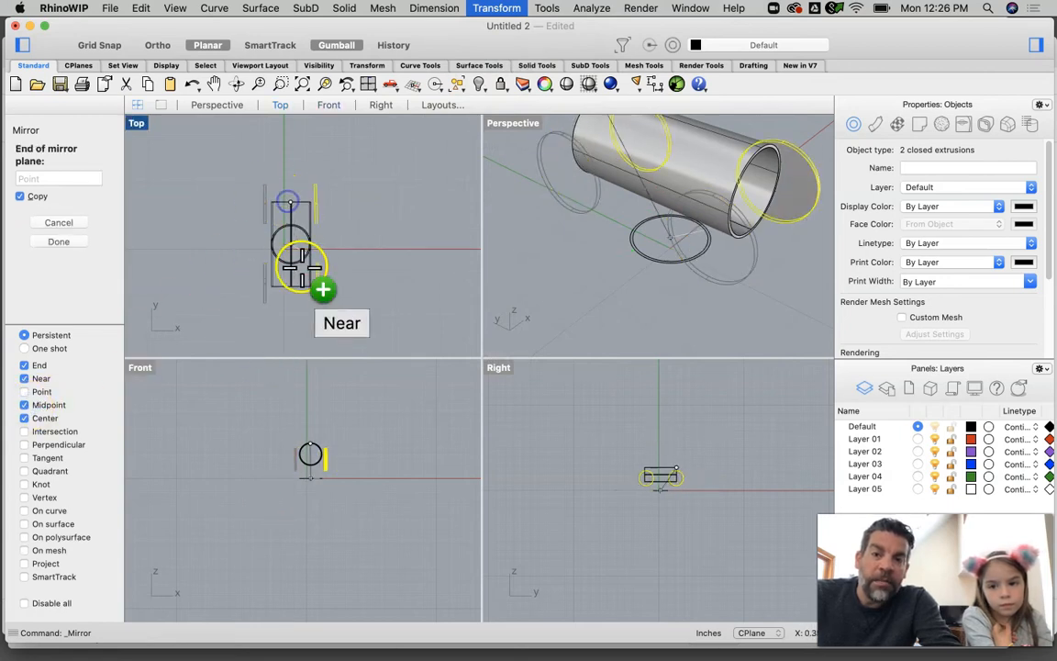
pyautogui.click(292, 313)
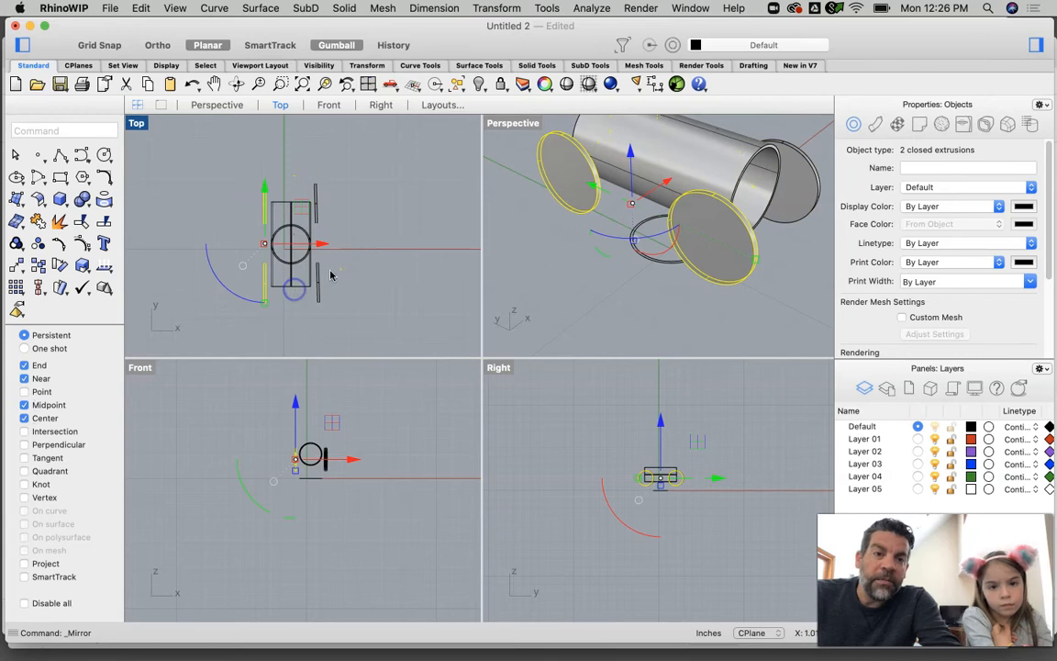
pyautogui.doubleClick(512, 123)
pyautogui.moveTo(630, 426); pyautogui.dragTo(736, 418, button='right')
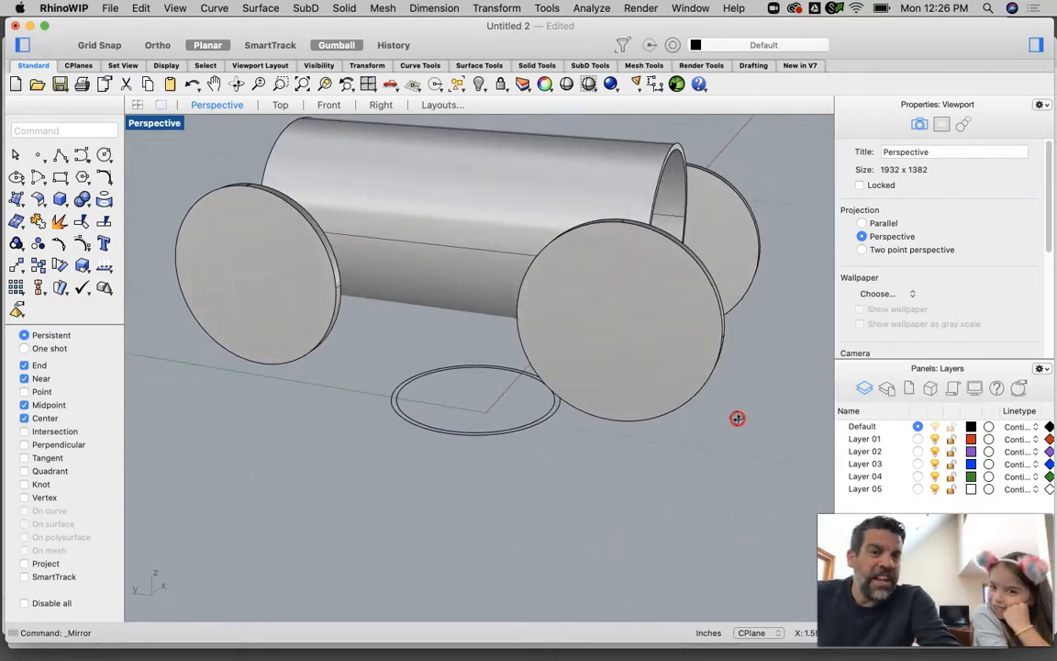
# Step: Restore the four-viewport layout and delete the two original concentric circles beneath the tube
pyautogui.doubleClick(152, 123)
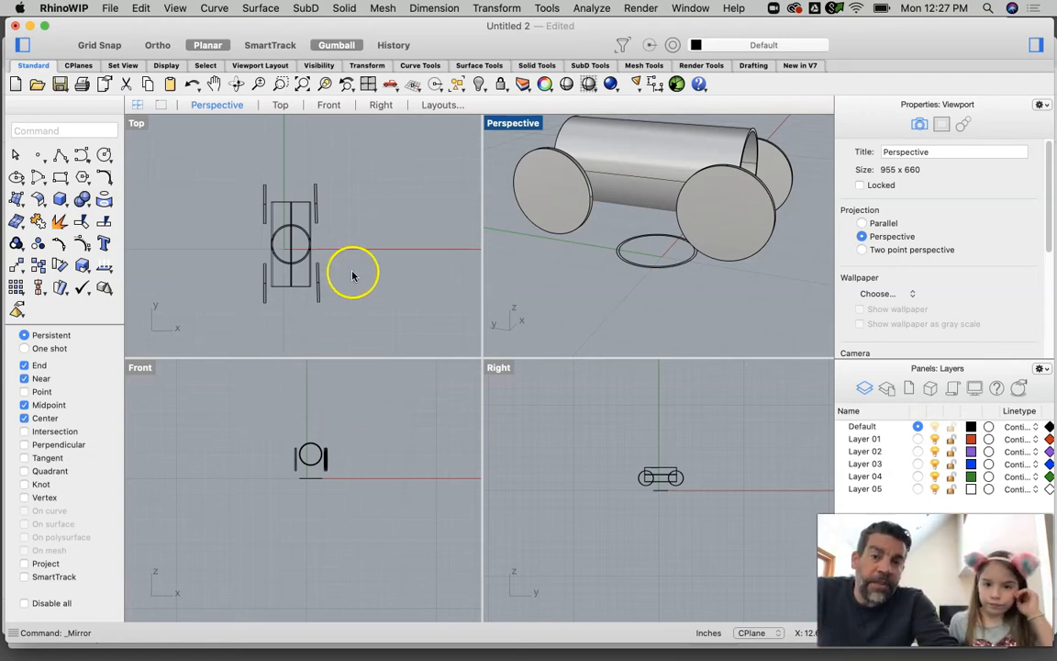
pyautogui.scroll(3, 304, 206)
pyautogui.click(287, 211)
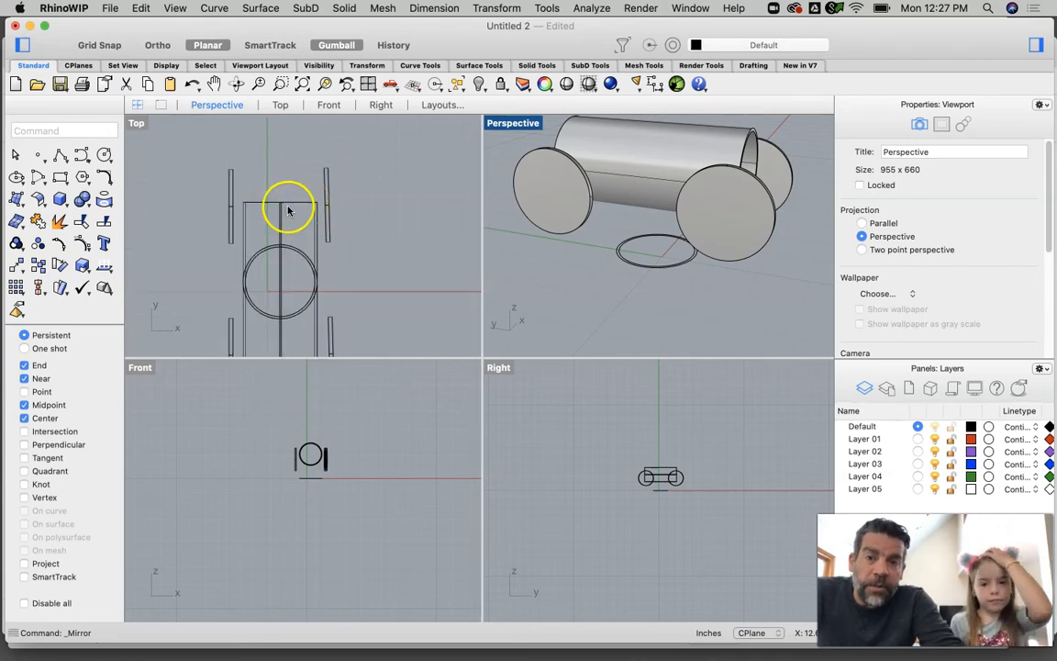
pyautogui.scroll(-3, 312, 257)
pyautogui.click(302, 226)
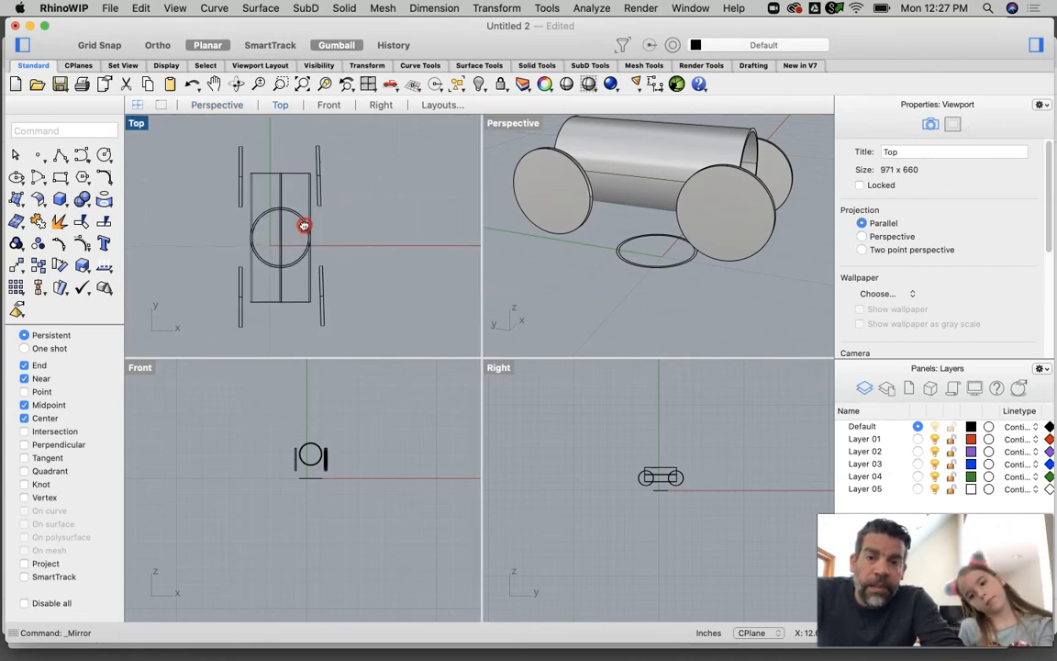
pyautogui.moveTo(658, 249); pyautogui.dragTo(624, 281)
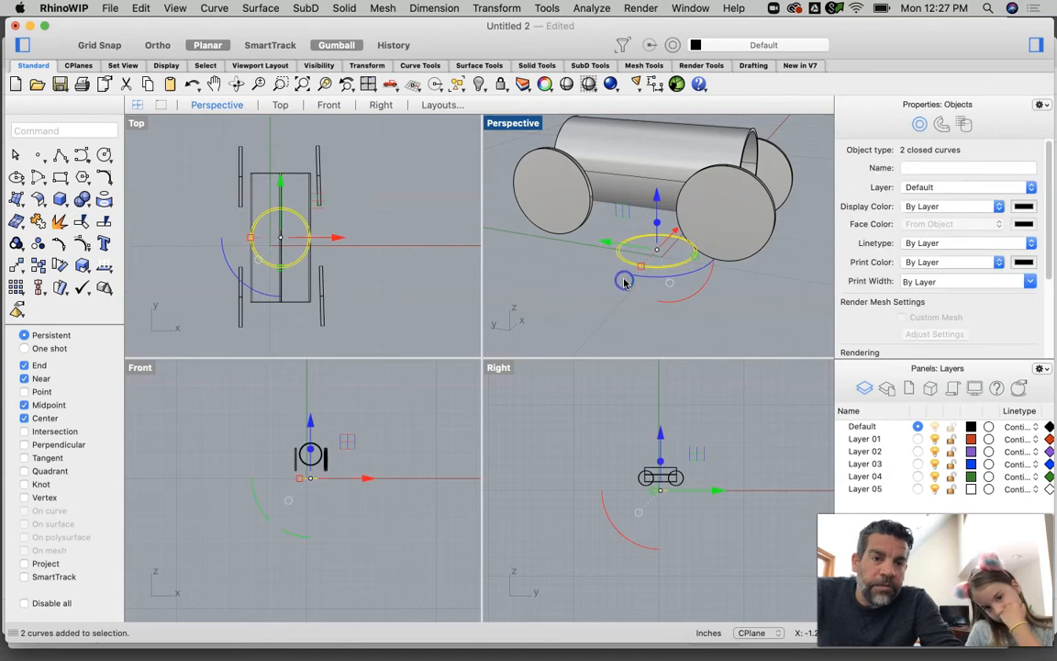
pyautogui.press('Delete')
# Step: Examine the tube and its four wheels from several sides in Perspective, and one wheel up close in the Right viewport
pyautogui.moveTo(712, 212); pyautogui.dragTo(651, 219, button='right')
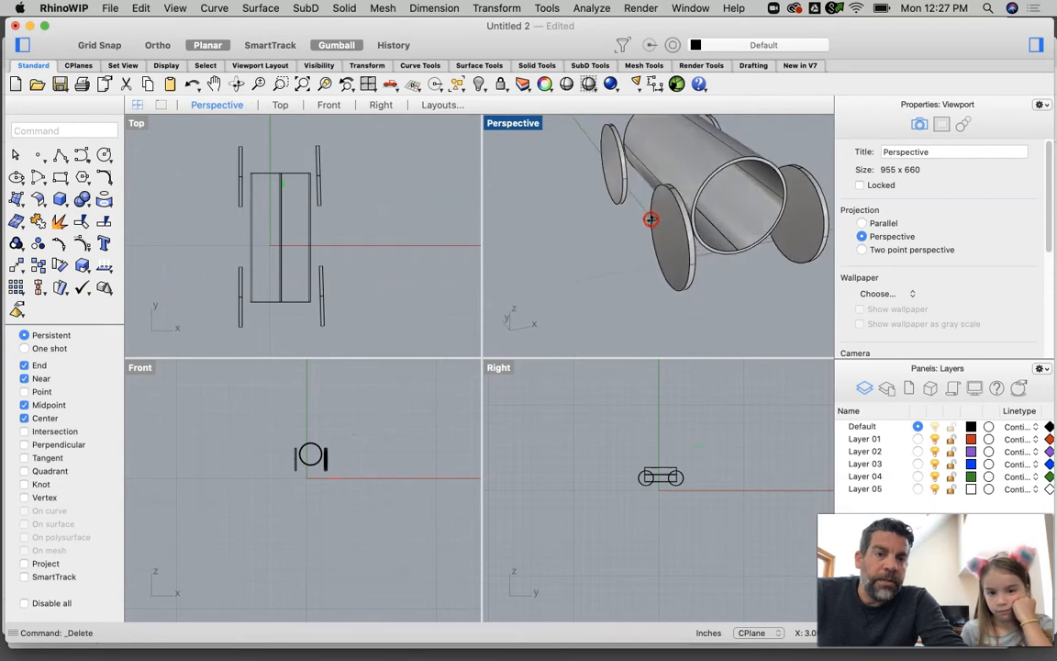
pyautogui.doubleClick(503, 125)
pyautogui.moveTo(449, 247); pyautogui.dragTo(508, 327, button='right')
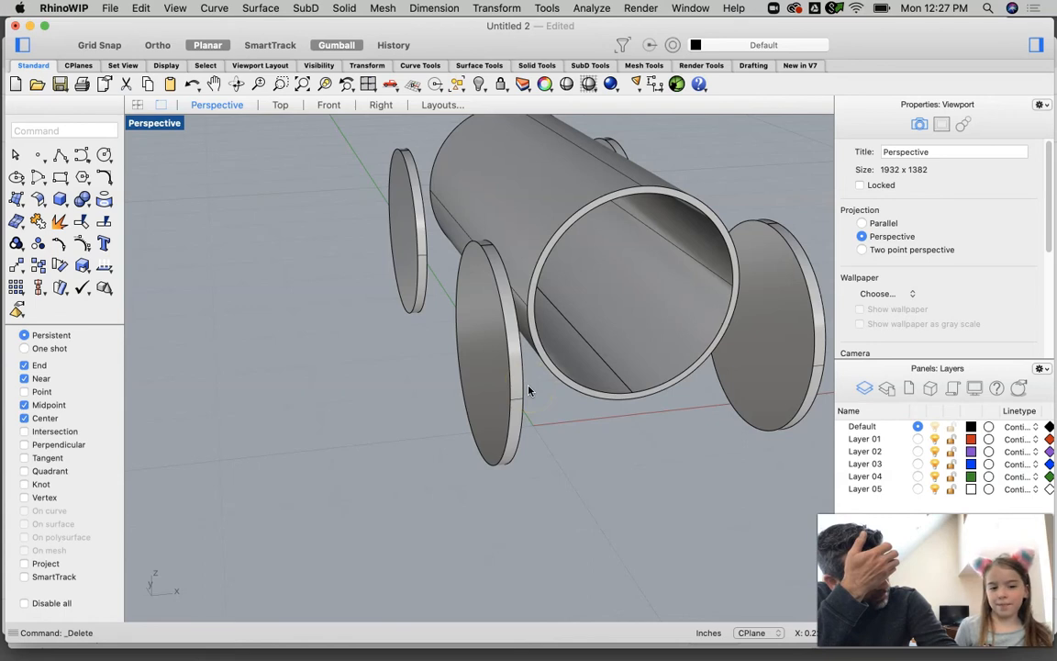
pyautogui.moveTo(482, 330); pyautogui.dragTo(389, 349, button='right')
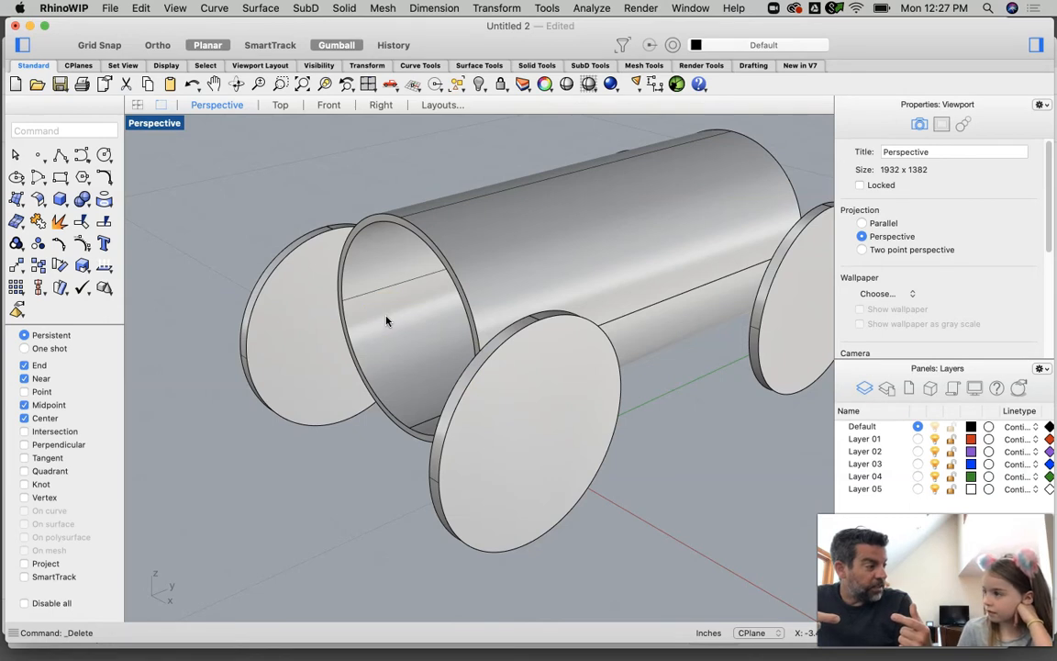
pyautogui.click(338, 45)
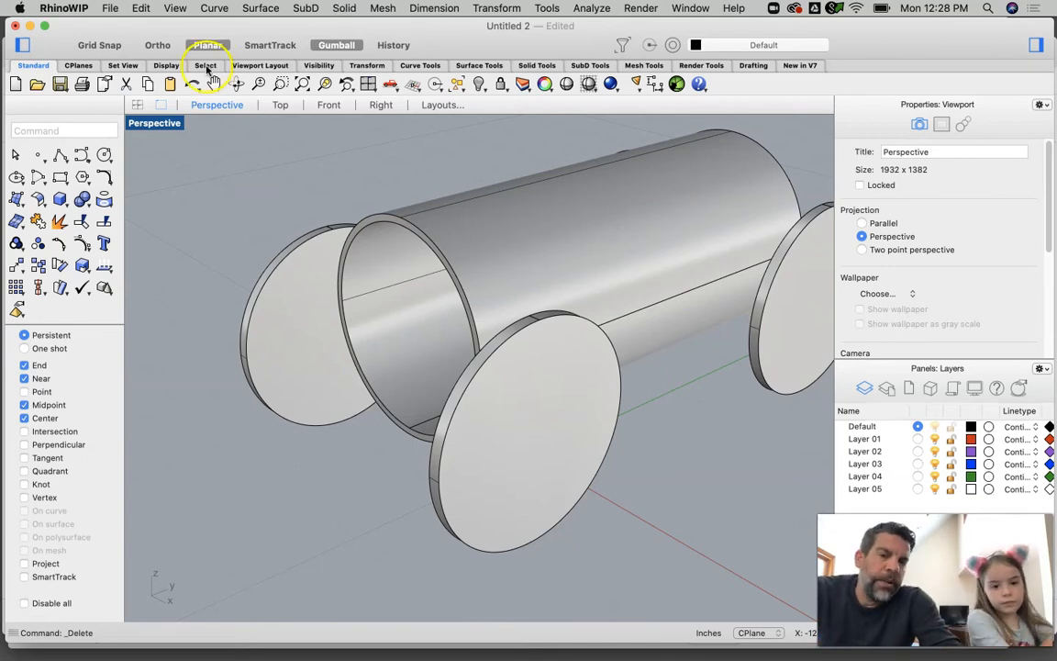
pyautogui.moveTo(384, 243); pyautogui.dragTo(430, 240, button='right')
pyautogui.doubleClick(162, 124)
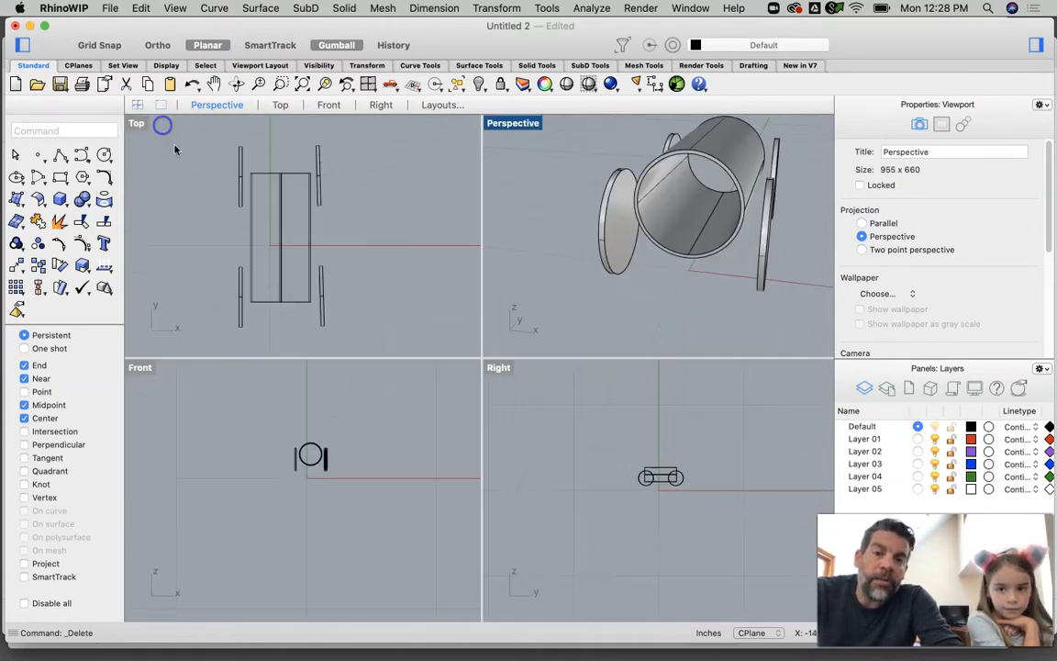
pyautogui.scroll(10, 638, 487)
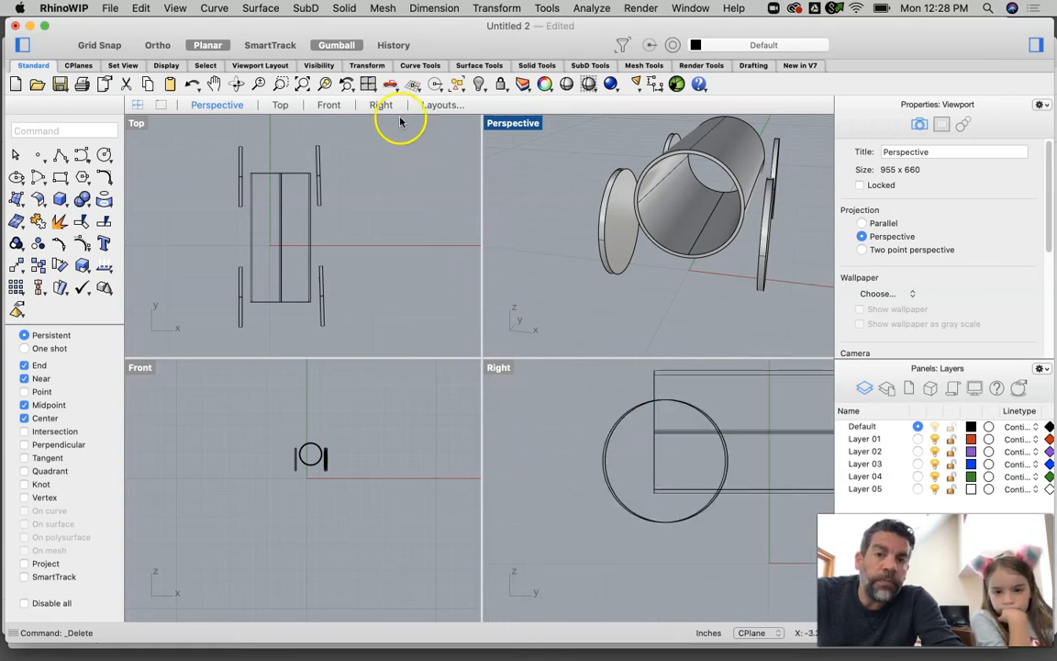
# Step: Model a thin cylinder axle from the center of the near-end wheel in the Right viewport, extending past the opposite wheel
pyautogui.click(346, 8)
pyautogui.moveTo(355, 27)
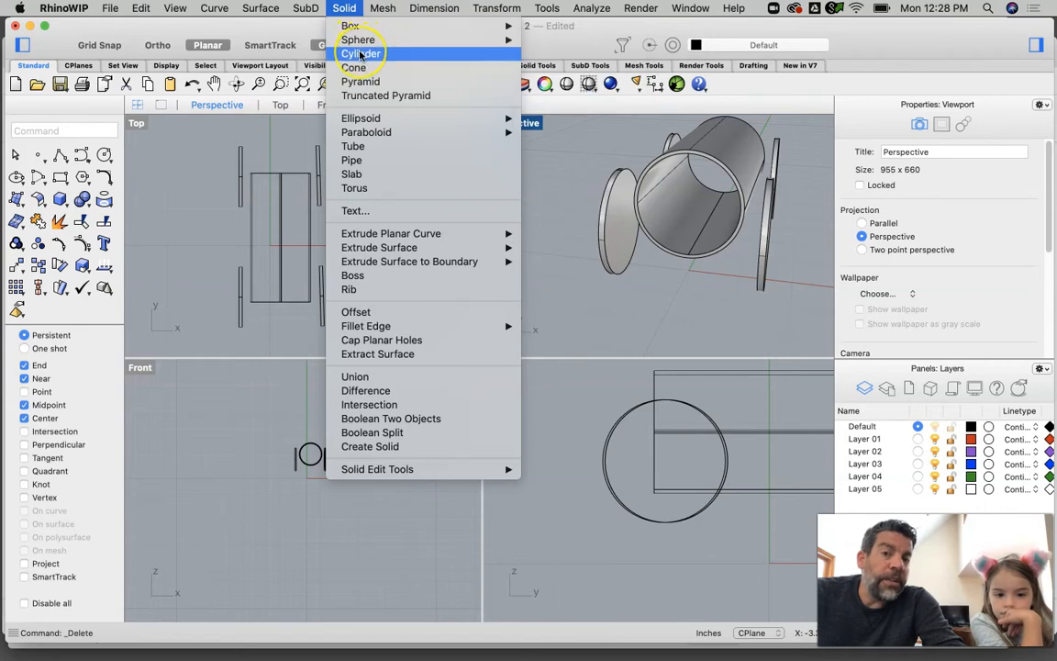
pyautogui.click(360, 54)
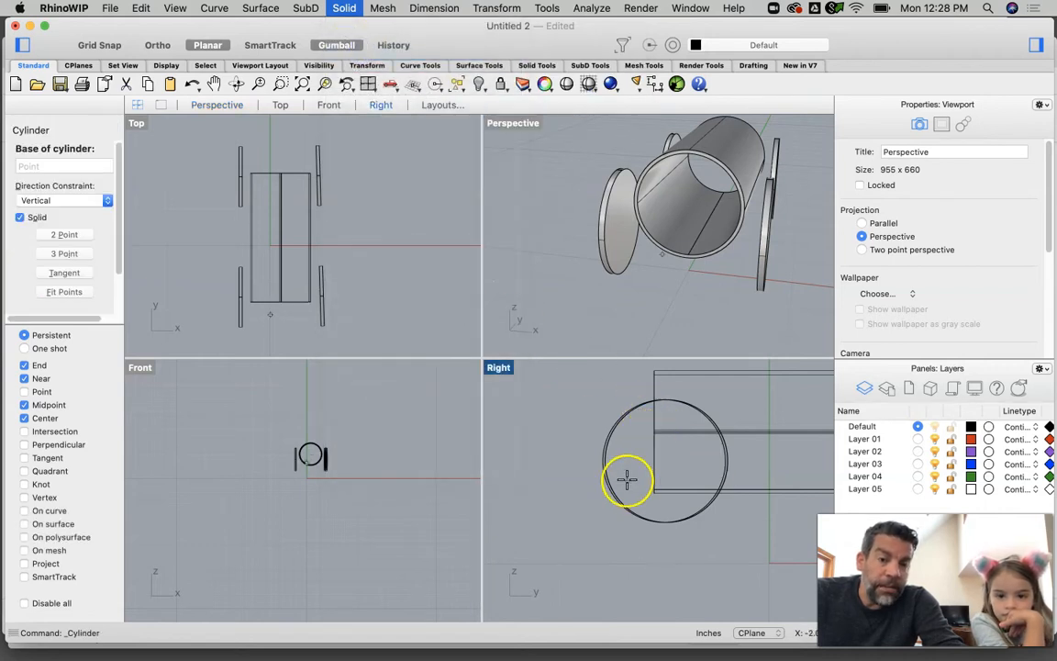
pyautogui.scroll(3, 659, 514)
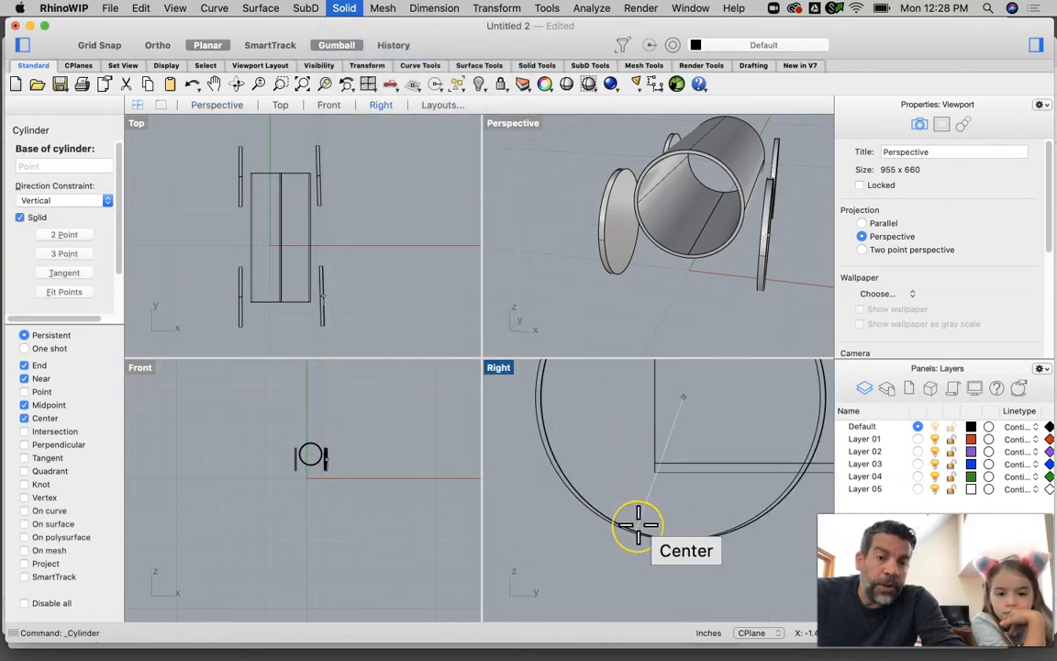
pyautogui.scroll(-2, 658, 510)
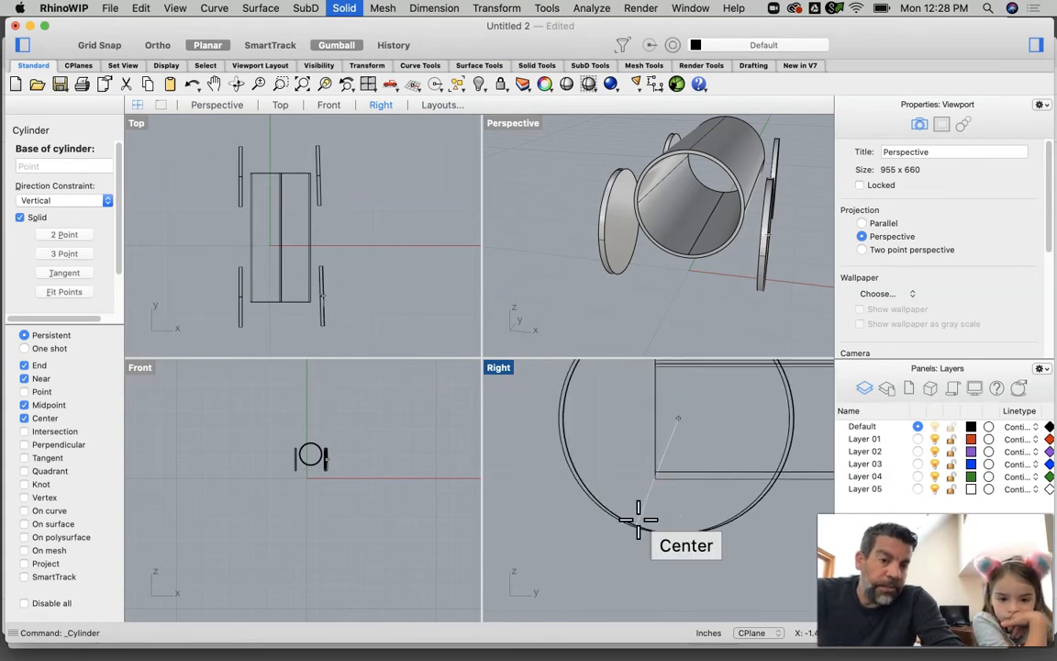
pyautogui.click(640, 515)
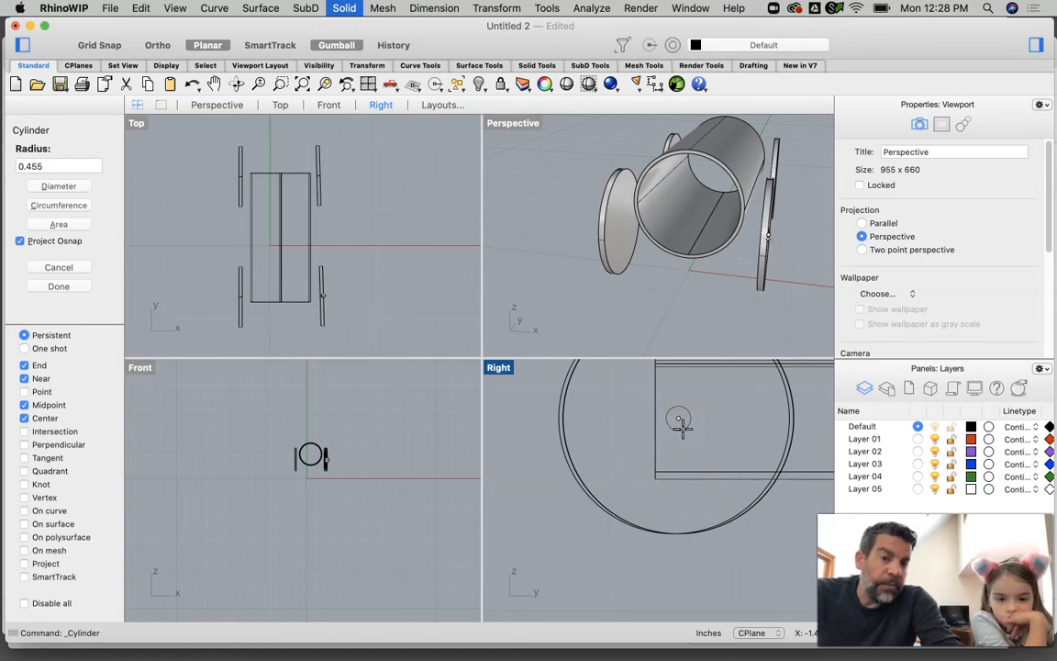
pyautogui.click(679, 423)
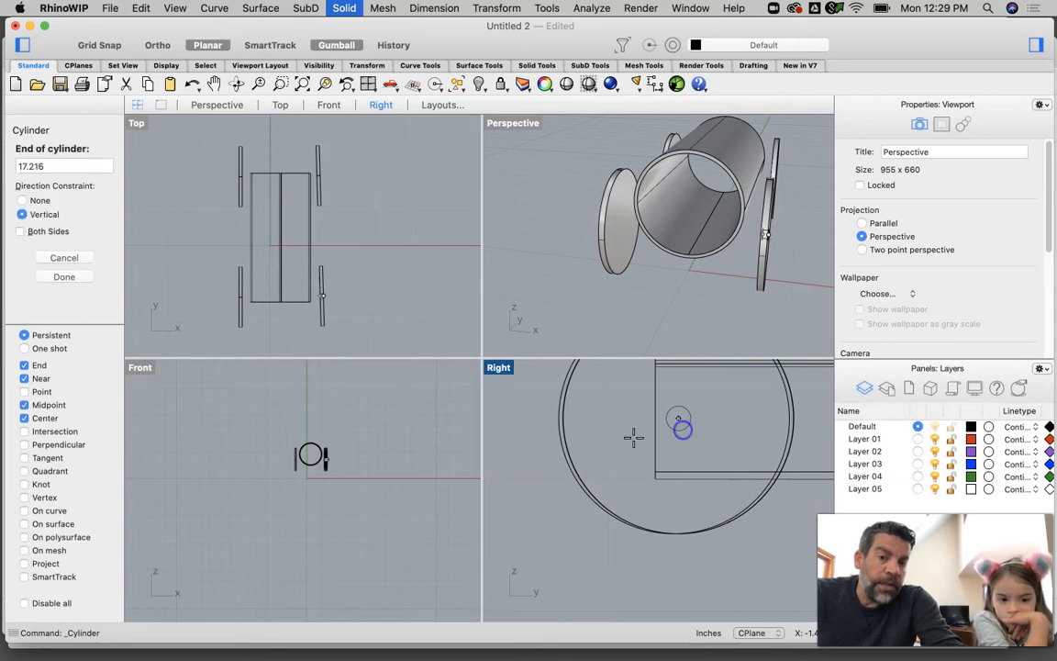
pyautogui.scroll(4, 314, 446)
pyautogui.scroll(6, 305, 456)
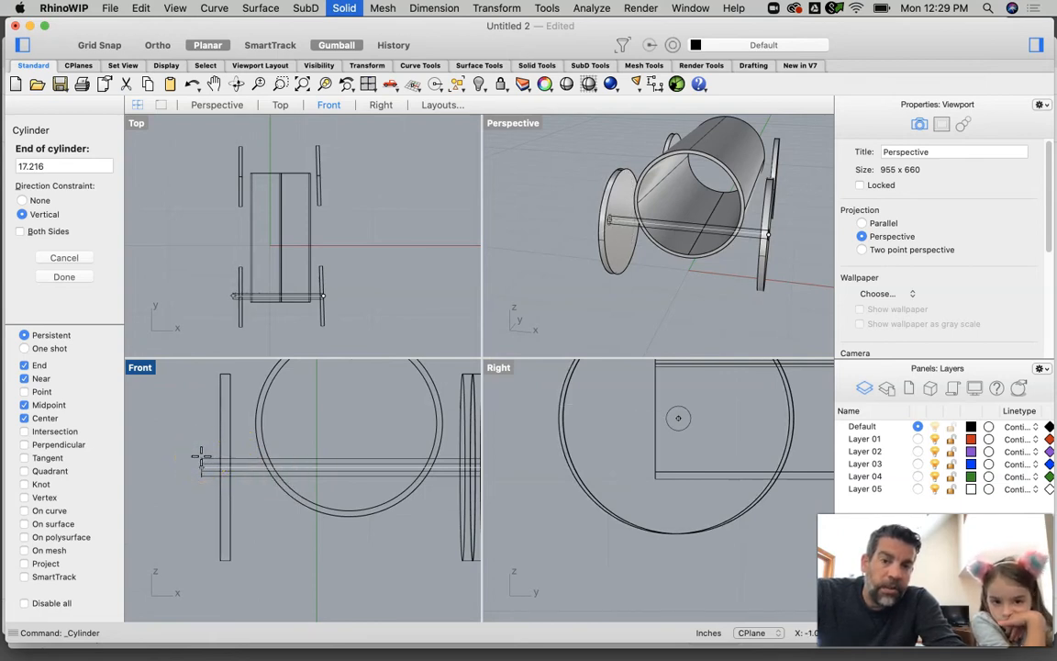
pyautogui.click(201, 456)
pyautogui.scroll(-3, 276, 458)
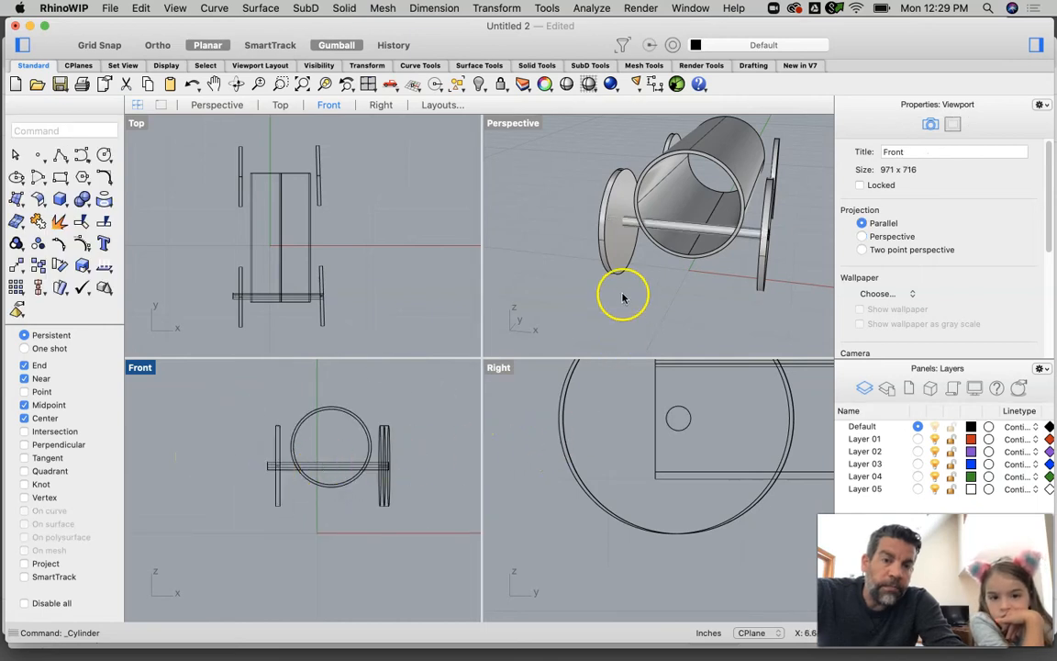
# Step: Move the axle sideways in the Front viewport so that both ends protrude past the wheels
pyautogui.click(287, 475)
pyautogui.scroll(3, 303, 472)
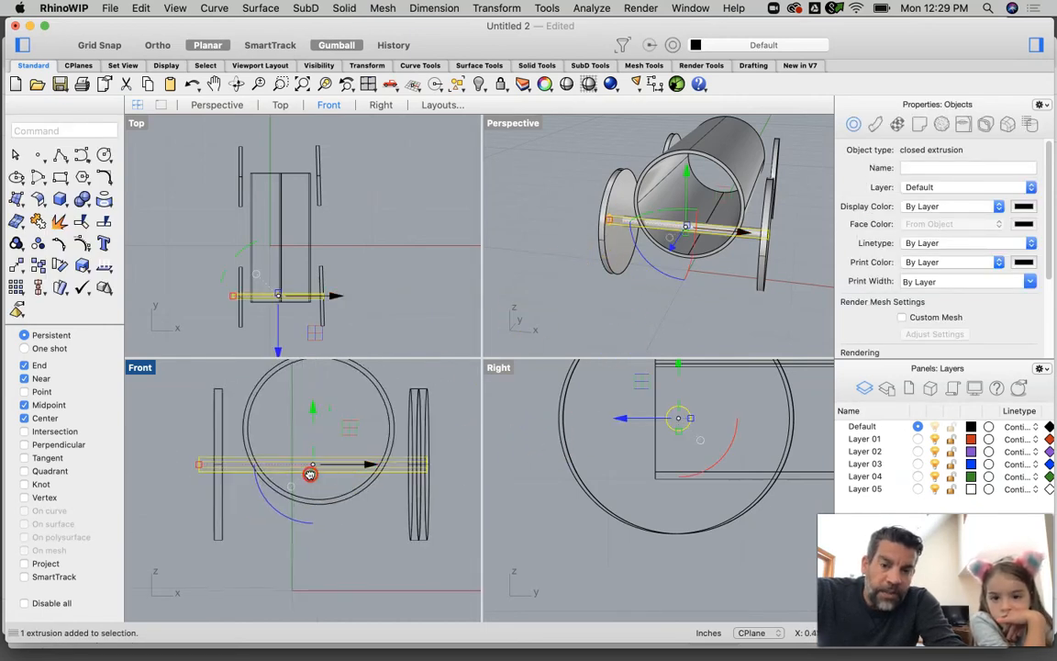
pyautogui.scroll(-1, 303, 478)
pyautogui.moveTo(315, 477); pyautogui.dragTo(322, 478)
pyautogui.click(472, 449)
# Step: Try to line up the near-end tilted wheel with the far-end wheel on the same side in the Front viewport
pyautogui.click(376, 420)
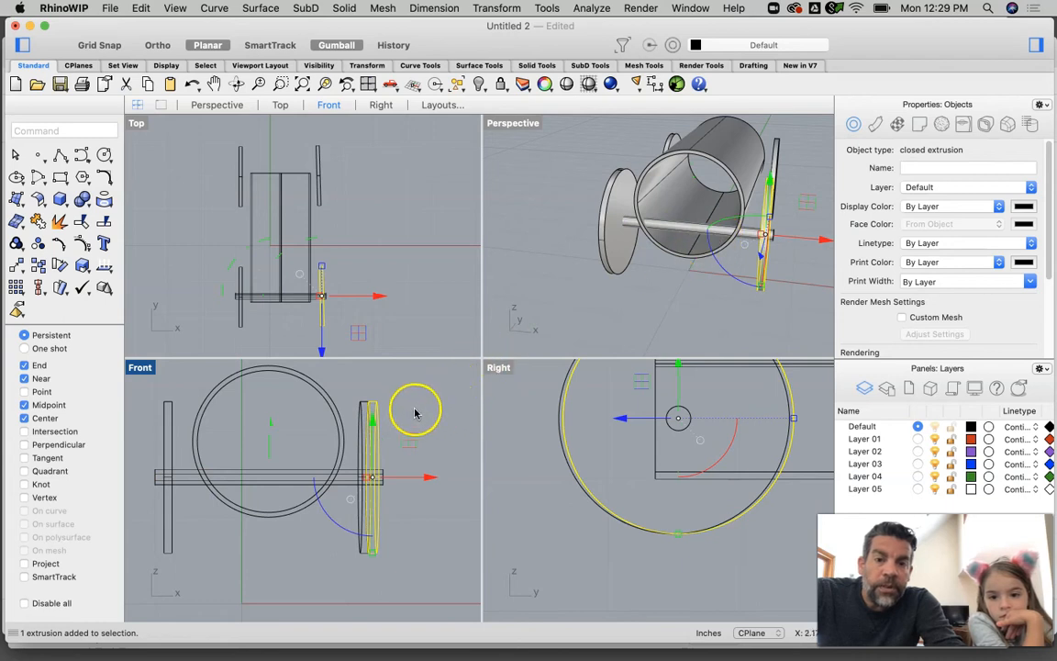
pyautogui.moveTo(751, 170); pyautogui.dragTo(739, 201, button='right')
pyautogui.scroll(5, 759, 252)
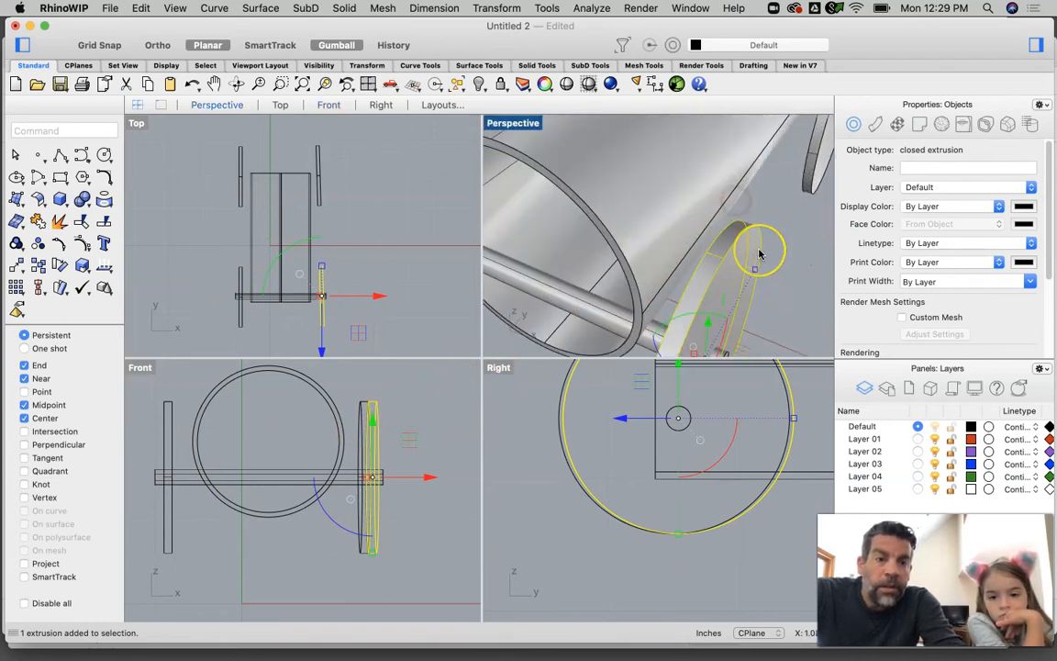
pyautogui.moveTo(359, 413); pyautogui.dragTo(363, 263)
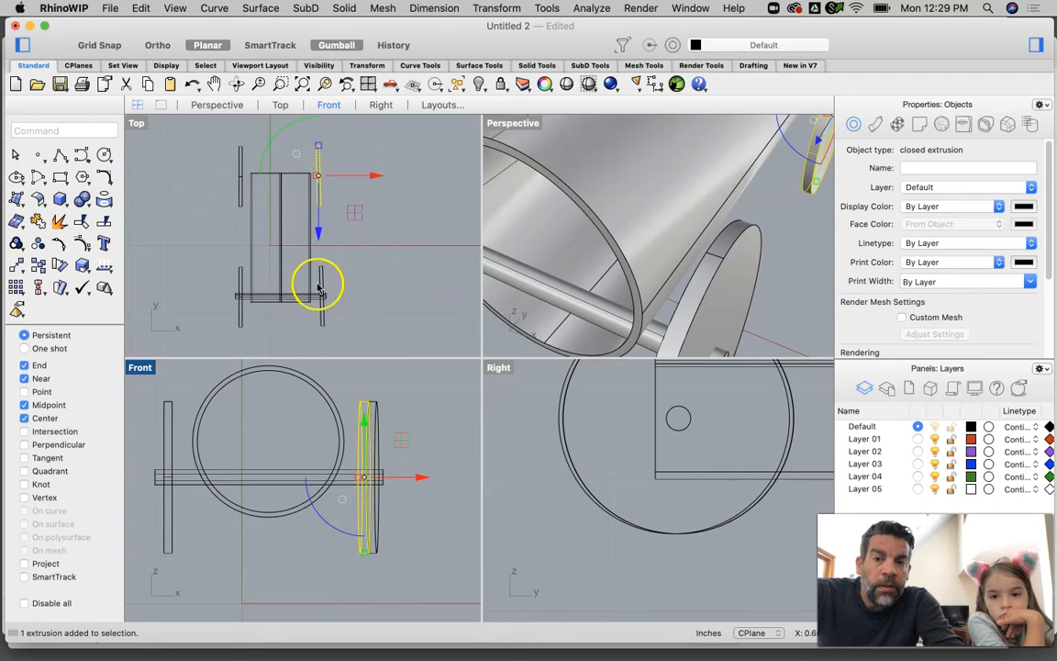
pyautogui.scroll(2, 343, 283)
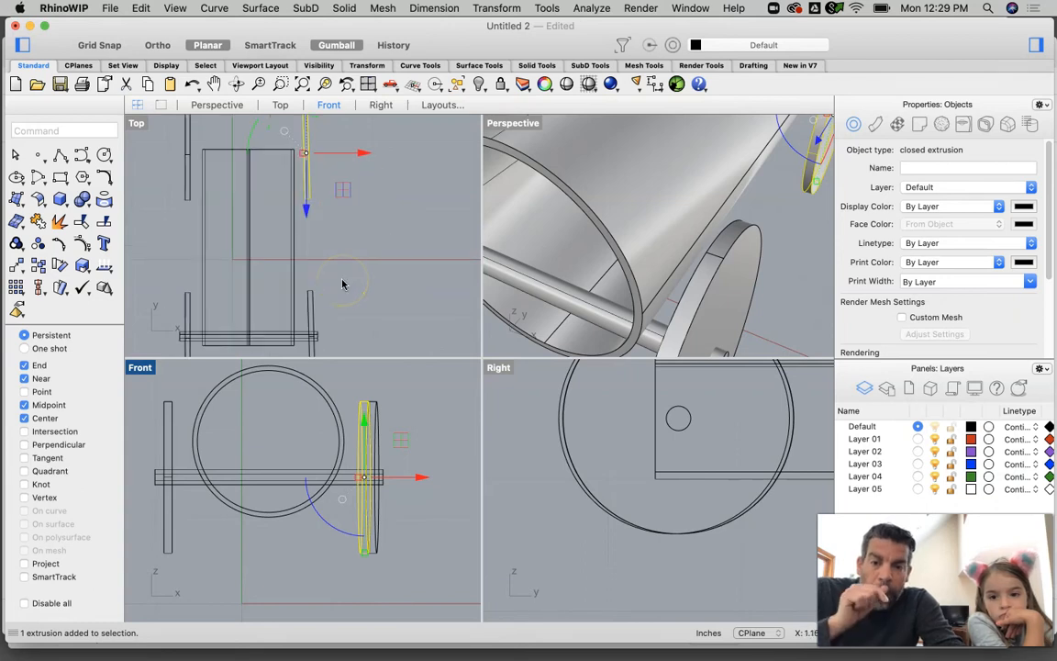
pyautogui.moveTo(378, 412); pyautogui.dragTo(413, 475)
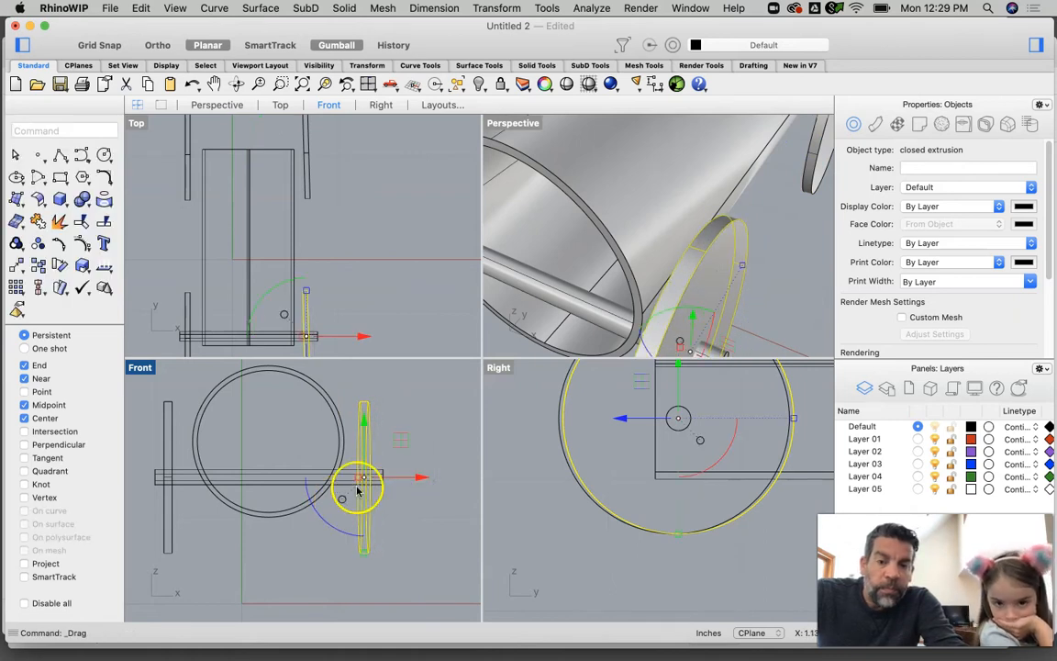
# Step: Delete both tilted wheels on the tube's mirrored side
pyautogui.click(402, 398)
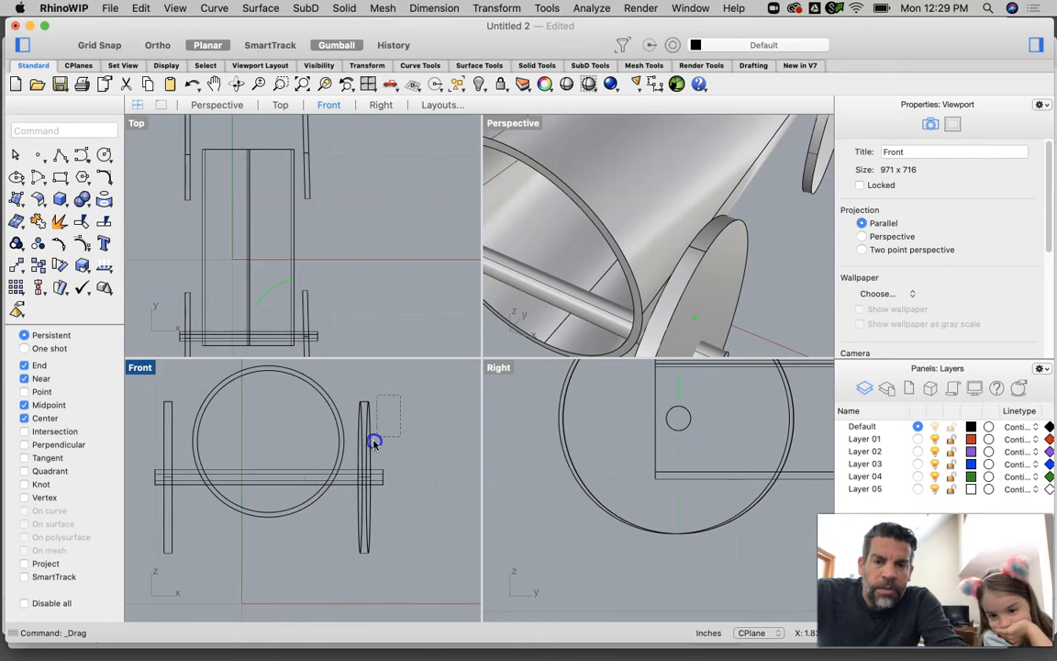
pyautogui.moveTo(362, 451); pyautogui.dragTo(358, 454)
pyautogui.press('Delete')
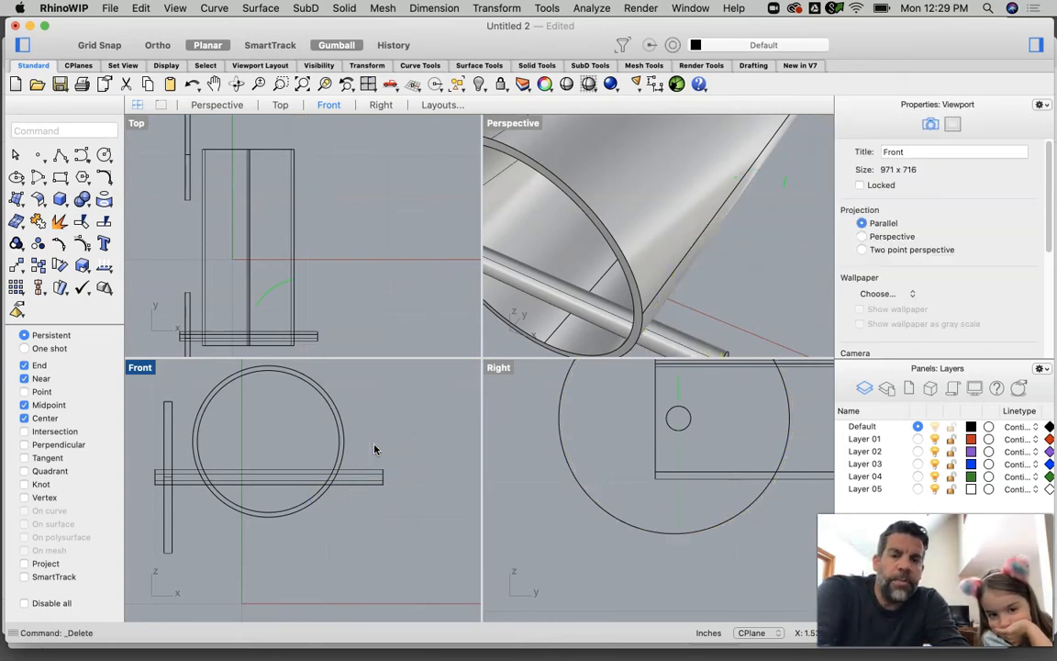
# Step: Mirror the two remaining wheels as copies across the tube's lengthwise centerline in the Top viewport, with Near and Center snaps disabled
pyautogui.scroll(-3, 375, 446)
pyautogui.moveTo(337, 255); pyautogui.dragTo(345, 229, button='right')
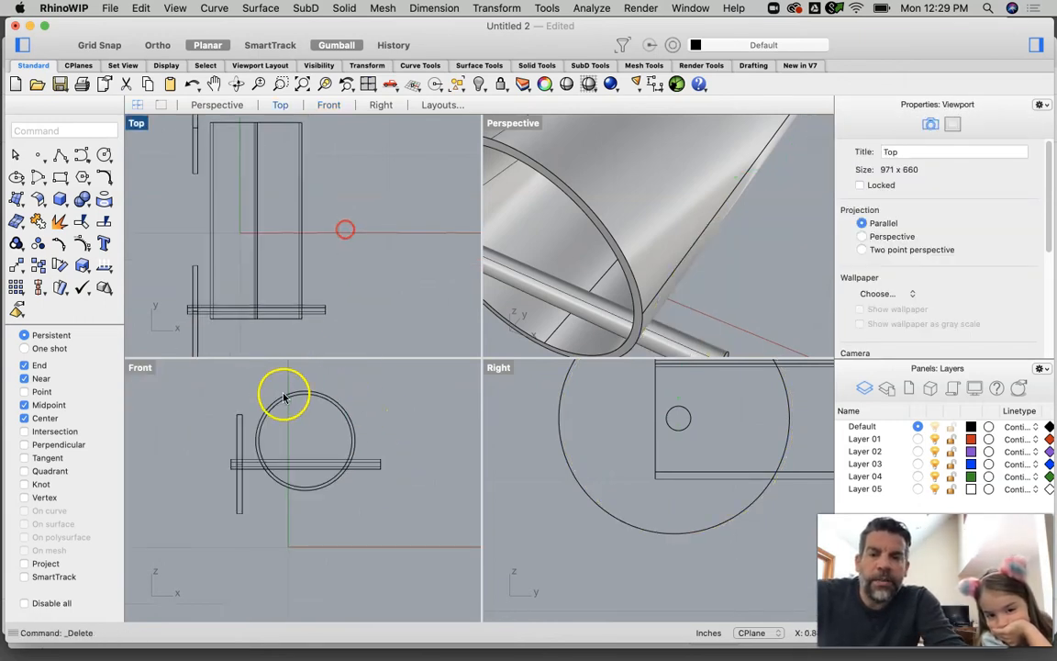
pyautogui.click(238, 432)
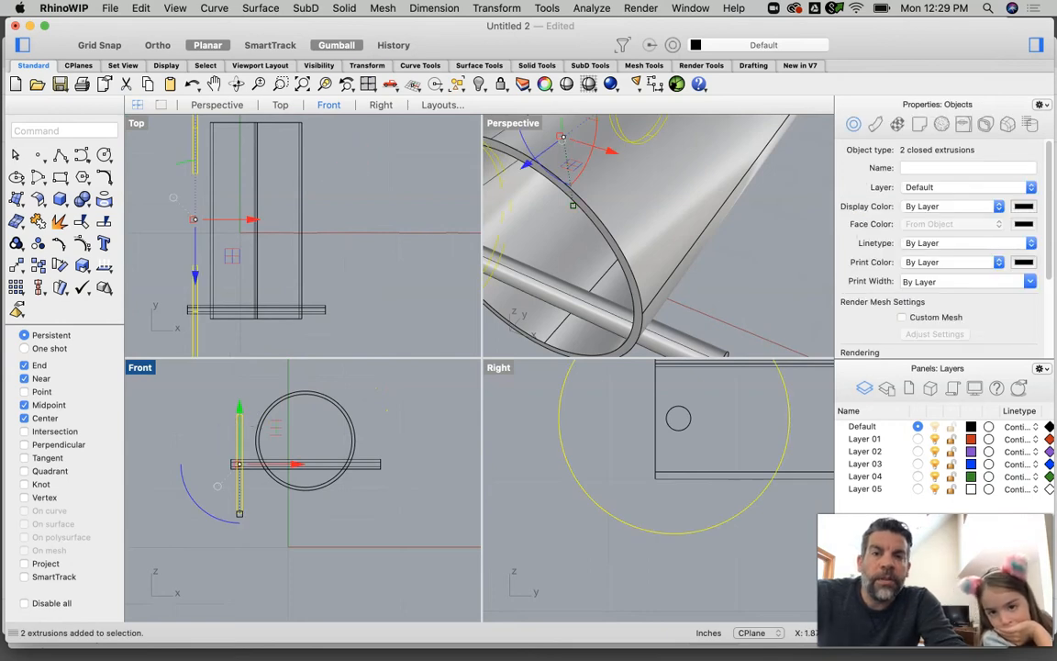
pyautogui.click(444, 11)
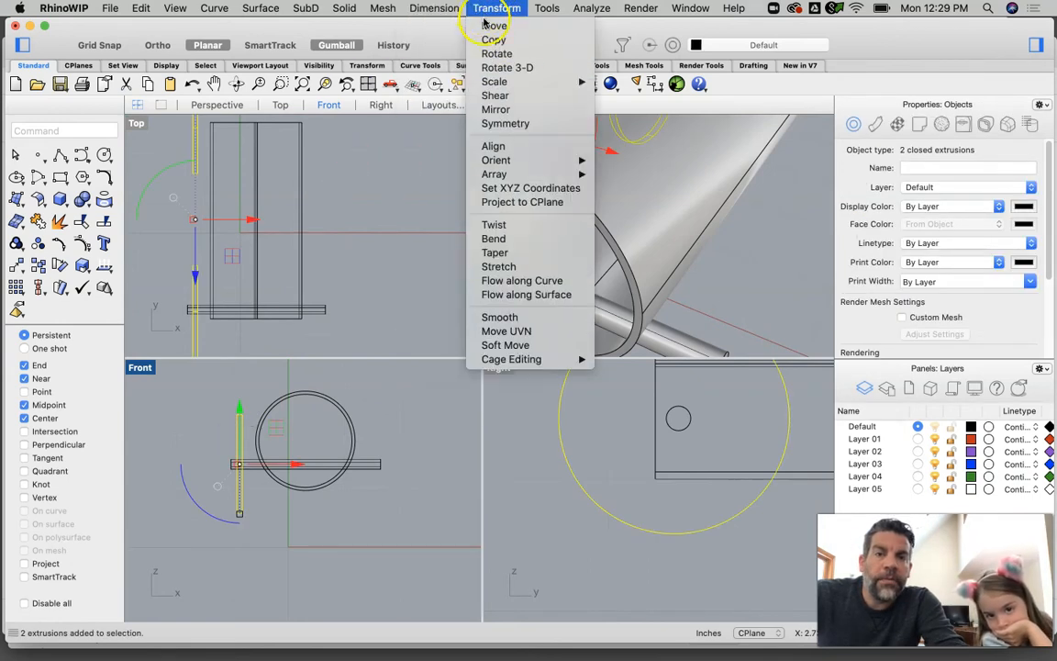
pyautogui.click(493, 109)
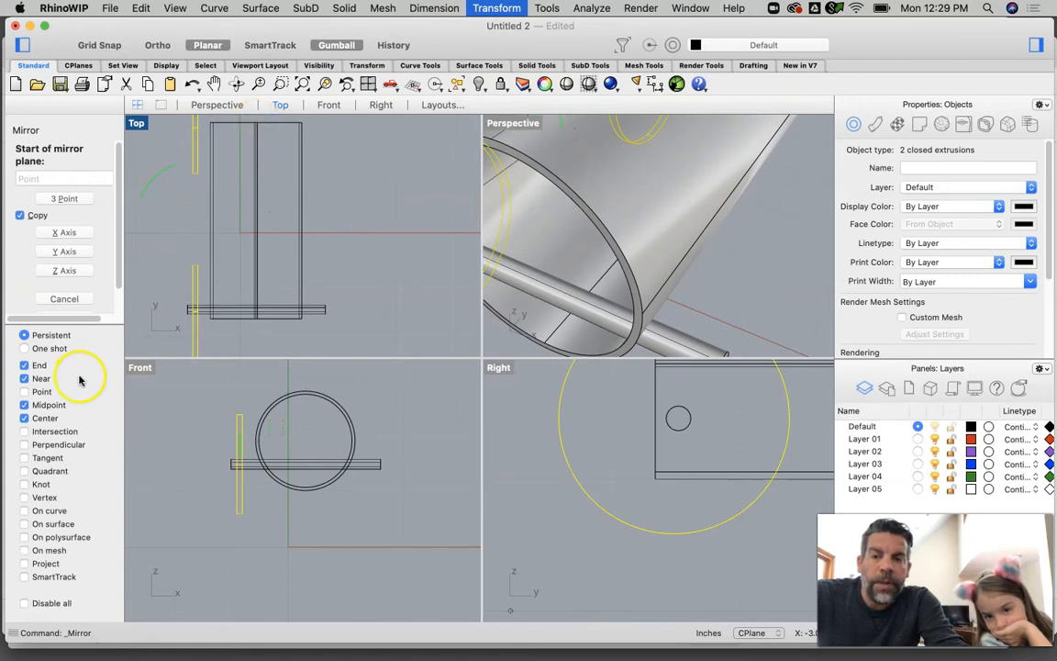
pyautogui.click(25, 378)
pyautogui.click(254, 122)
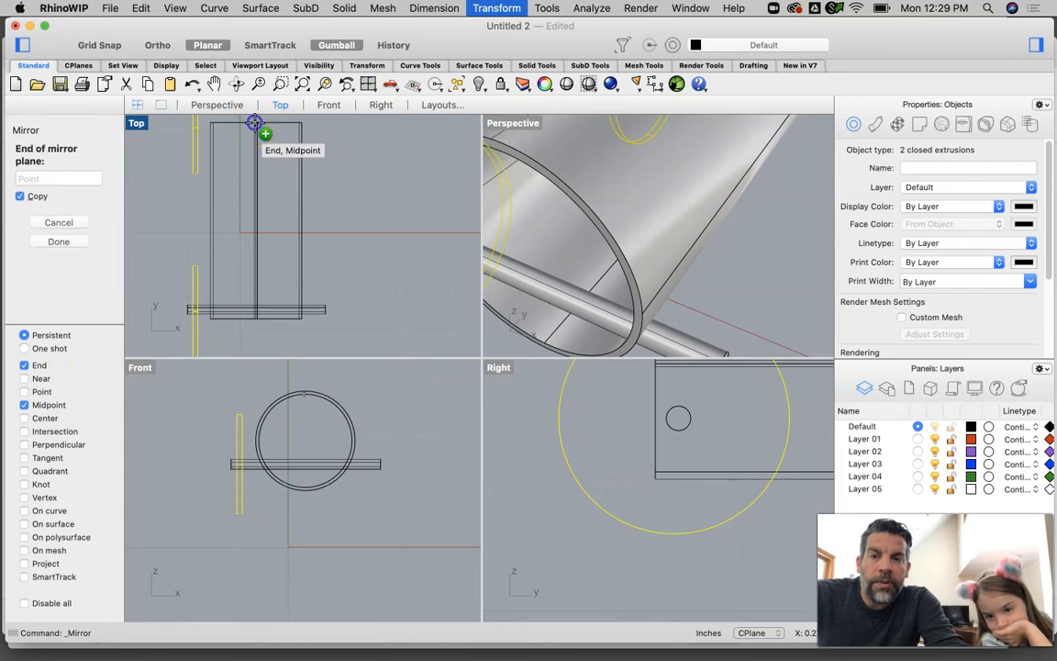
pyautogui.click(254, 319)
# Step: Examine the mirrored wheels and the axle up close and from several sides, including in a maximized Perspective view
pyautogui.scroll(3, 354, 484)
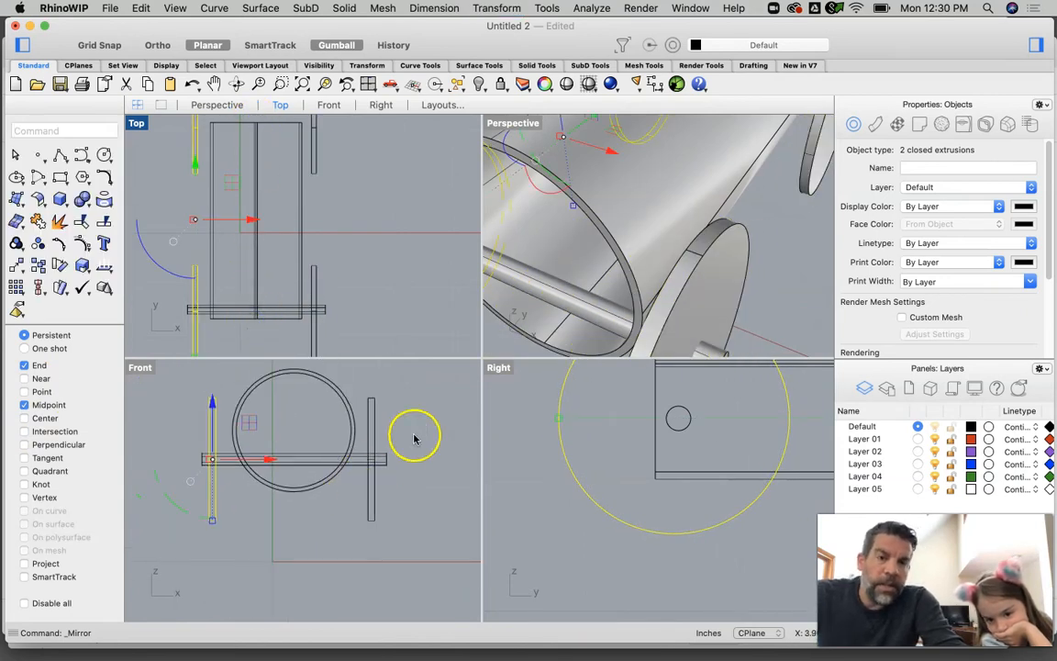
pyautogui.scroll(-5, 687, 274)
pyautogui.moveTo(665, 295); pyautogui.dragTo(706, 271, button='right')
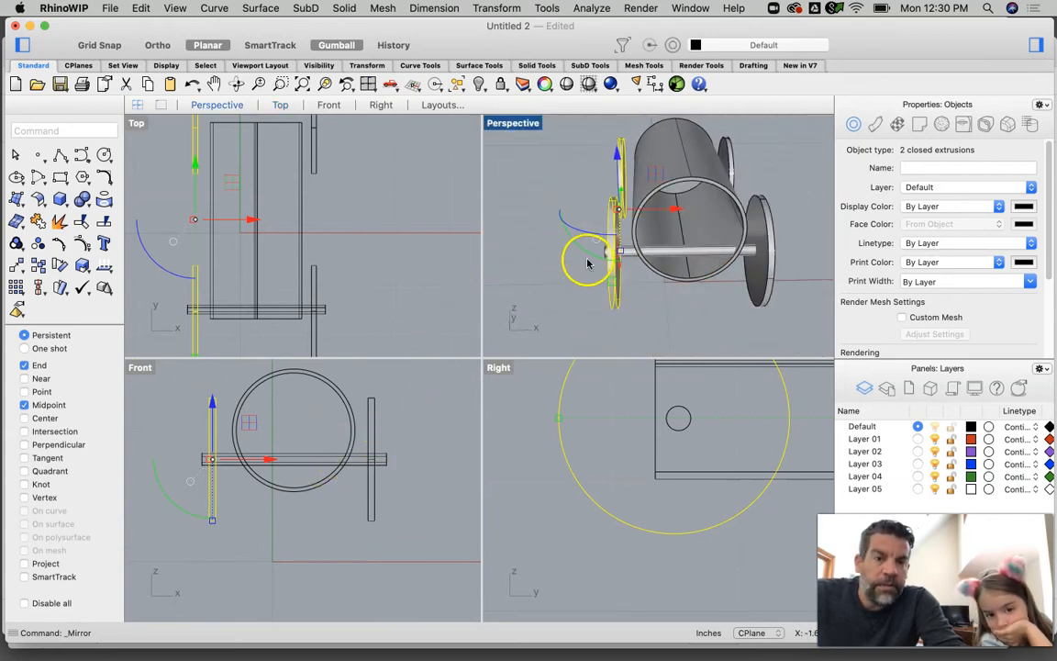
pyautogui.scroll(5, 705, 198)
pyautogui.scroll(-5, 707, 212)
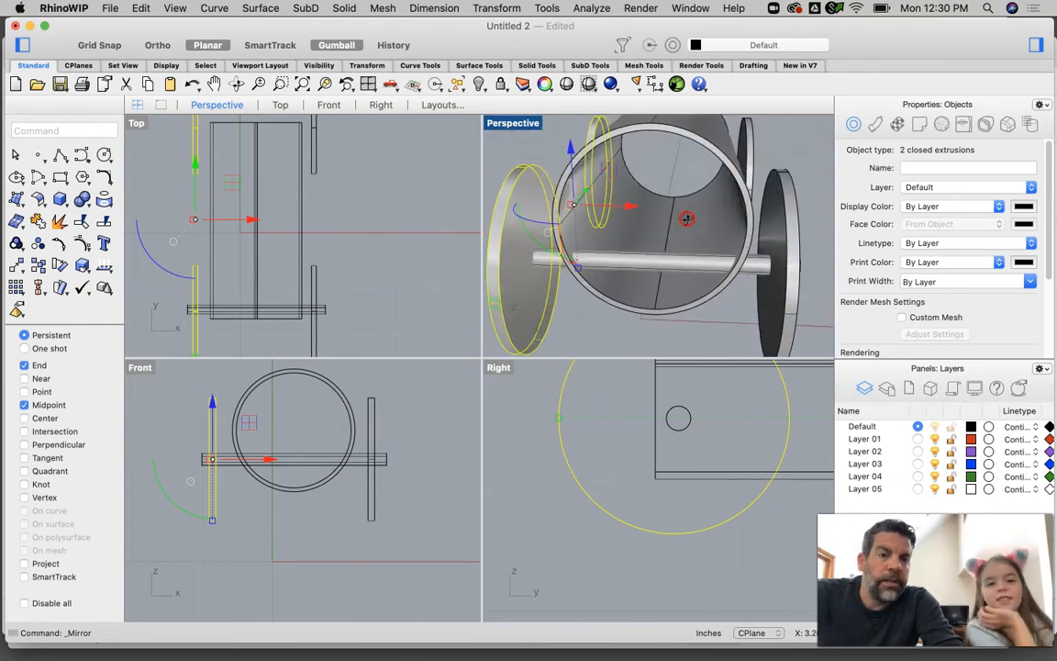
pyautogui.scroll(3, 686, 218)
pyautogui.scroll(-1, 696, 218)
pyautogui.moveTo(696, 218); pyautogui.dragTo(719, 225, button='right')
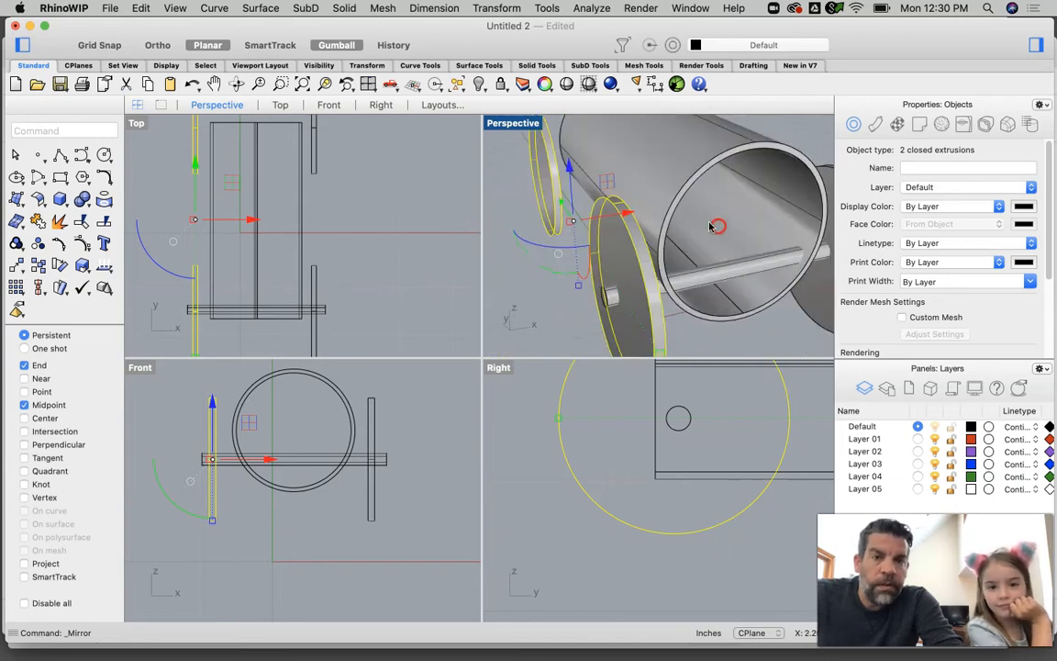
pyautogui.doubleClick(498, 128)
pyautogui.scroll(-3, 409, 307)
pyautogui.moveTo(449, 300); pyautogui.dragTo(390, 439, button='right')
# Step: Copy the axle from the near-end wheel's center to the far-end wheel's center in the Right viewport, with Center snap enabled
pyautogui.click(391, 437)
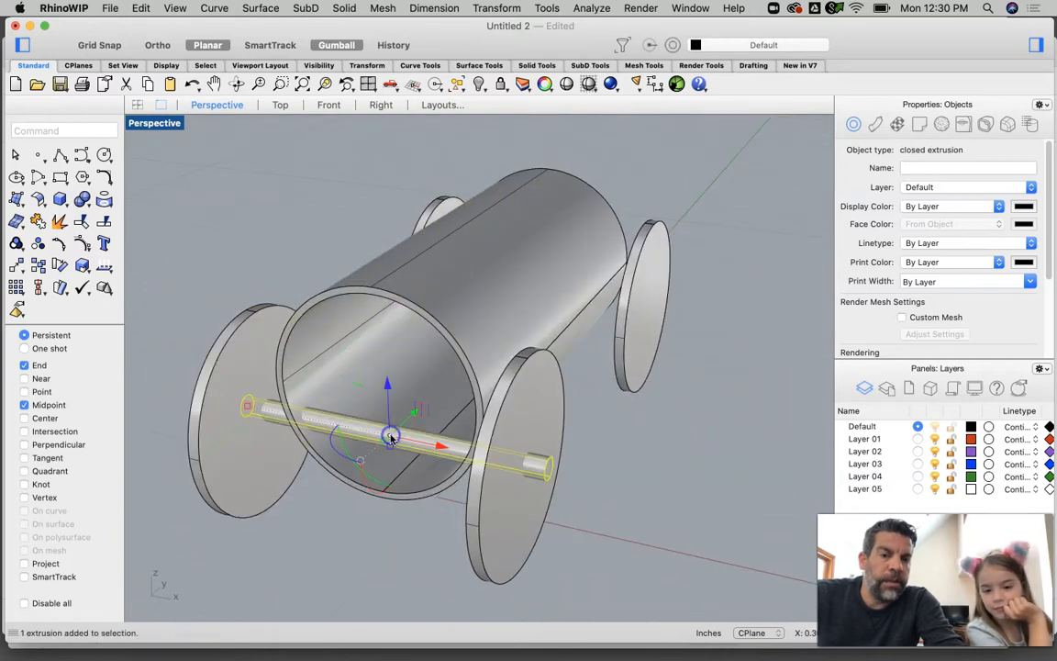
pyautogui.doubleClick(148, 124)
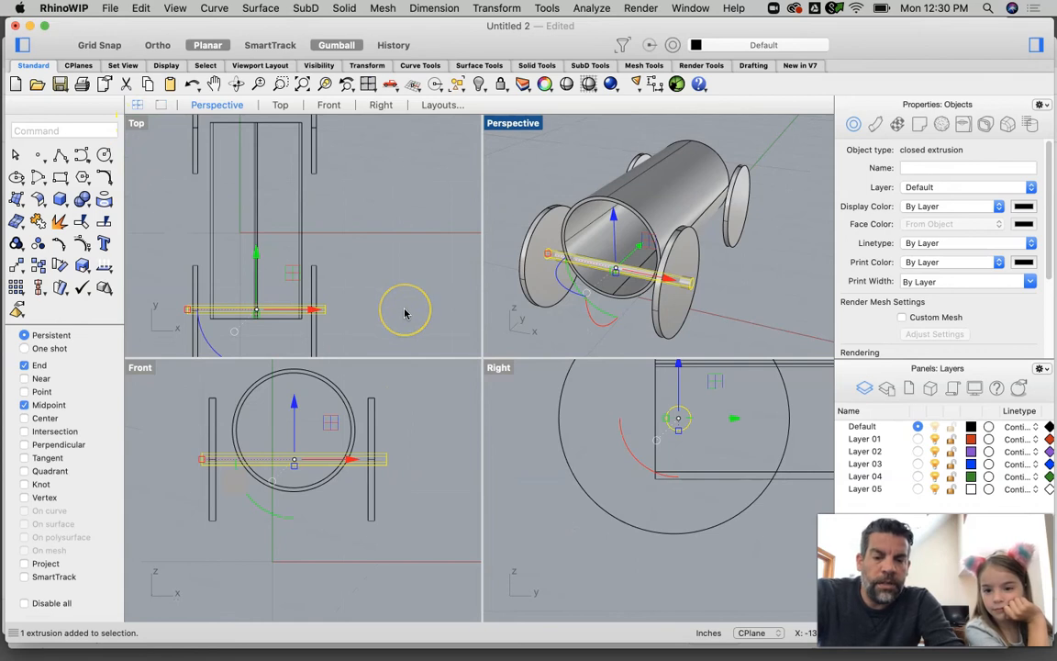
pyautogui.write('copy')
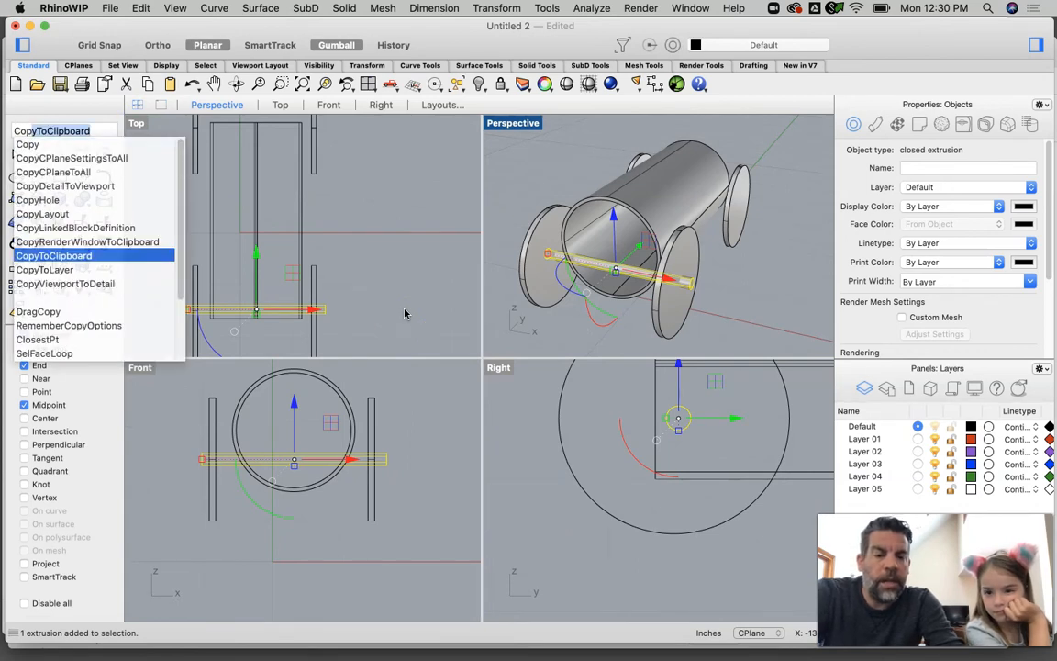
pyautogui.press('Return')
pyautogui.scroll(-6, 663, 468)
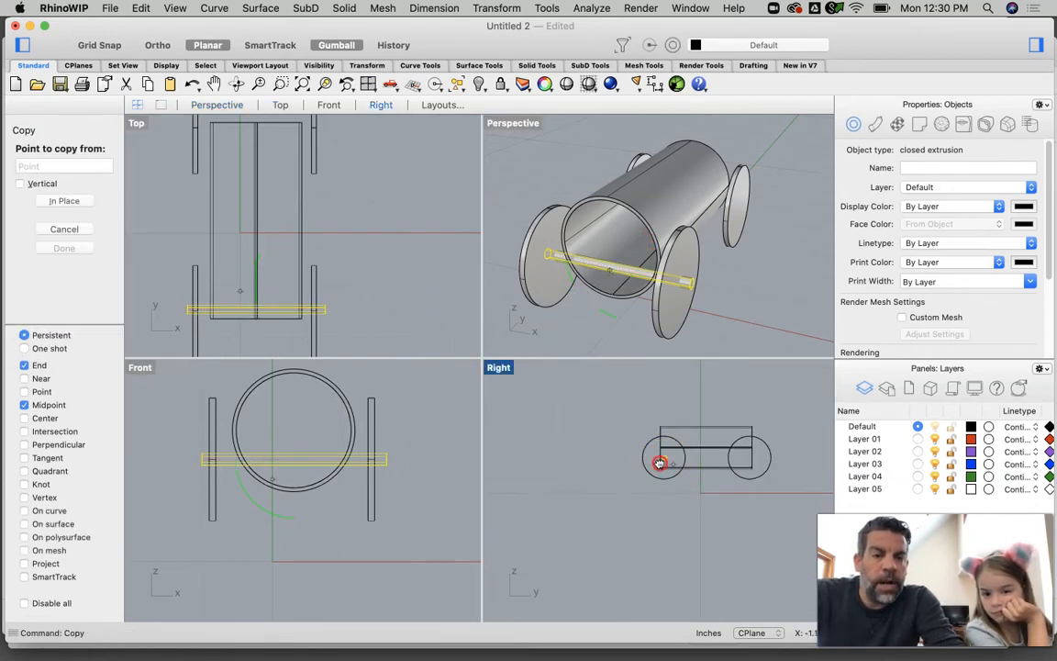
pyautogui.scroll(5, 596, 459)
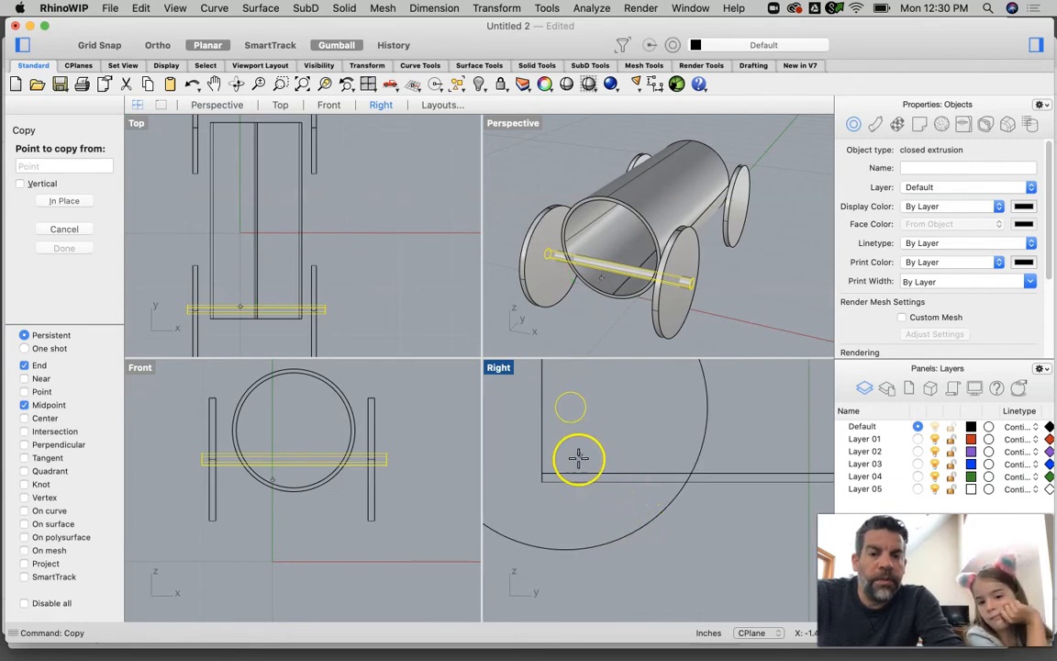
pyautogui.click(23, 417)
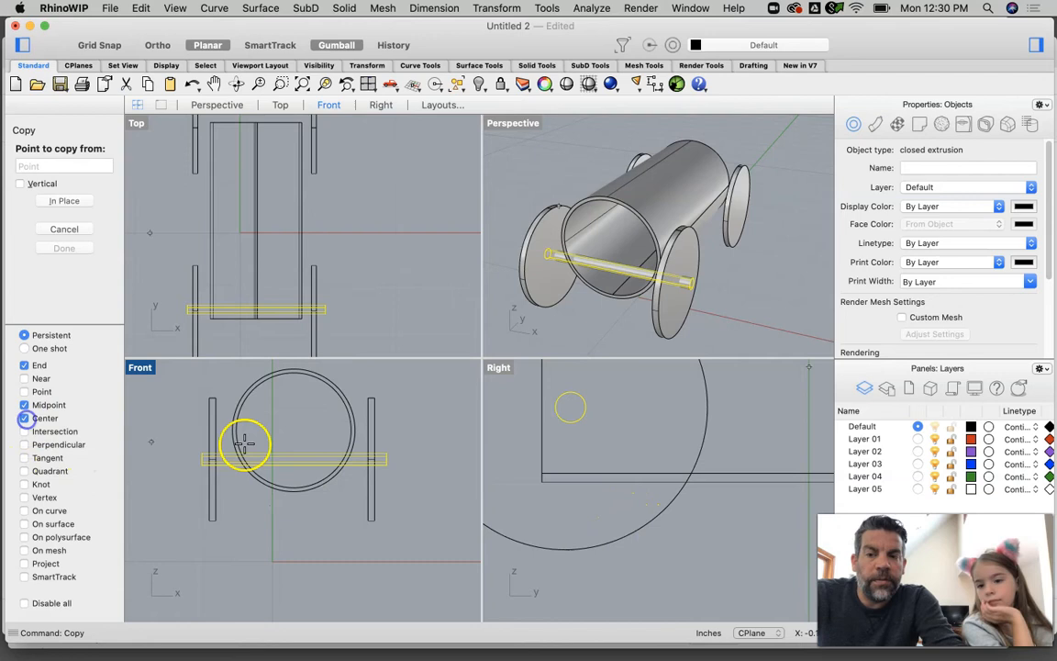
pyautogui.click(607, 511)
pyautogui.scroll(-3, 623, 529)
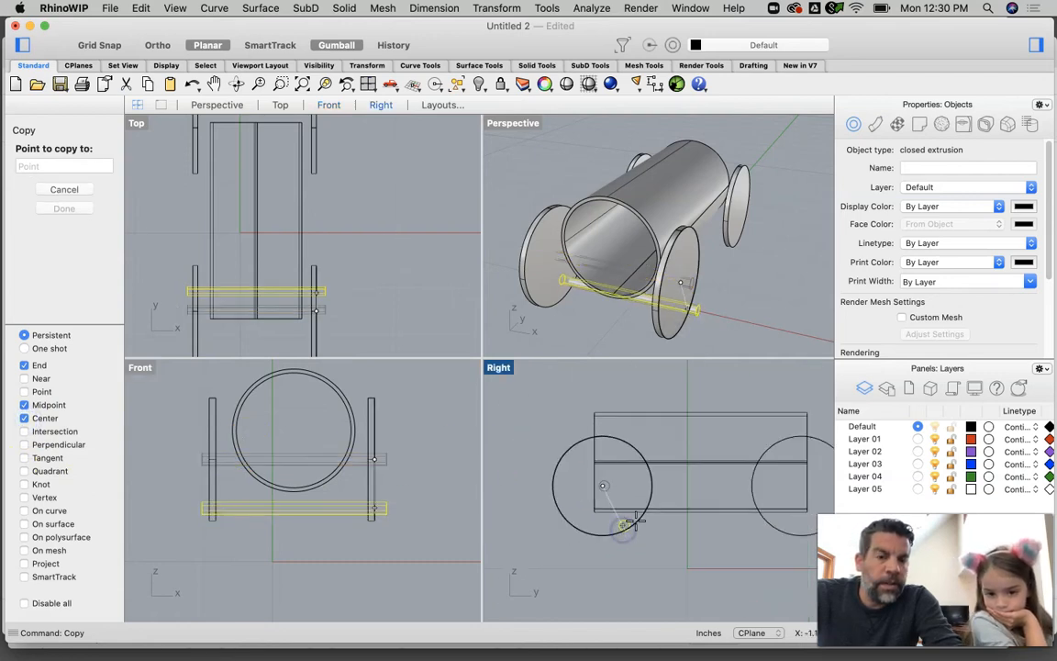
pyautogui.scroll(5, 679, 532)
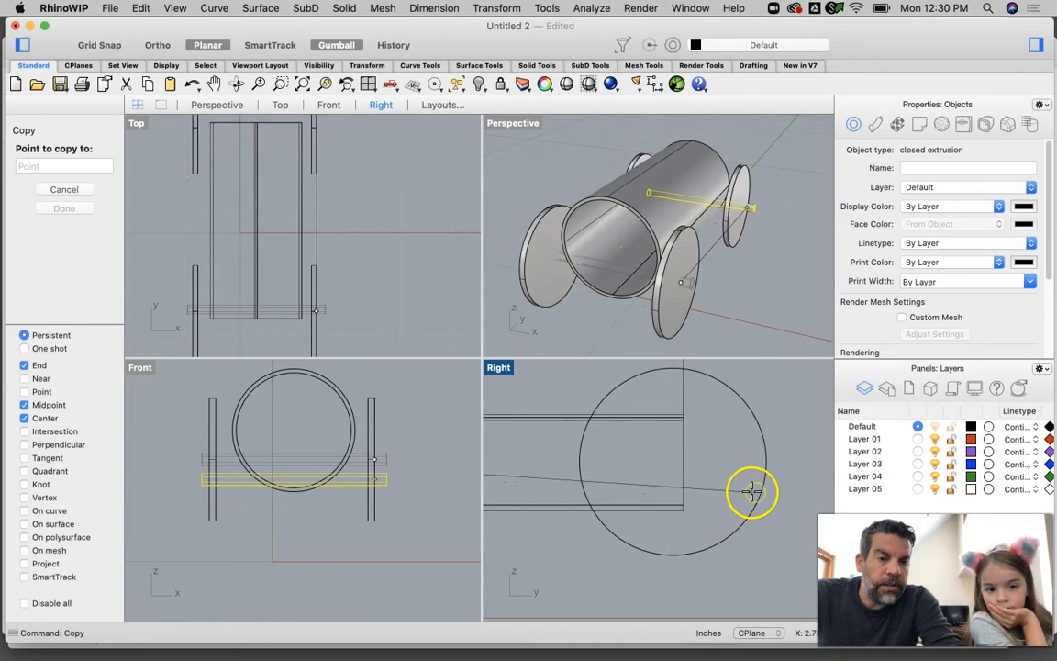
pyautogui.click(722, 533)
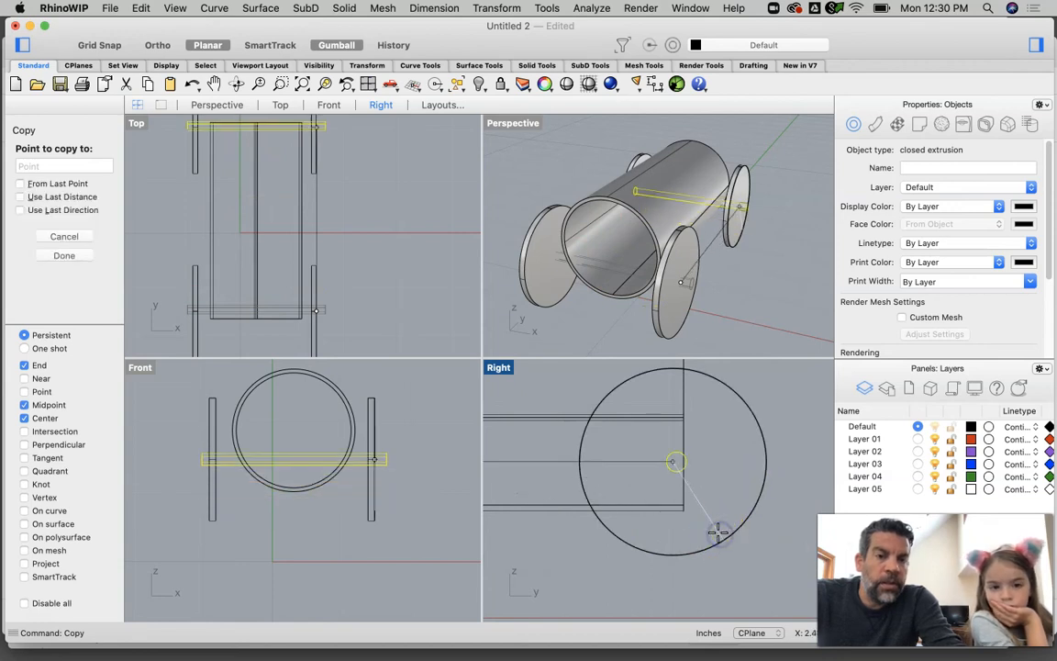
pyautogui.click(718, 532)
pyautogui.press('Return')
pyautogui.scroll(5, 732, 200)
pyautogui.moveTo(732, 200); pyautogui.dragTo(577, 186, button='right')
pyautogui.moveTo(549, 173); pyautogui.dragTo(554, 234, button='right')
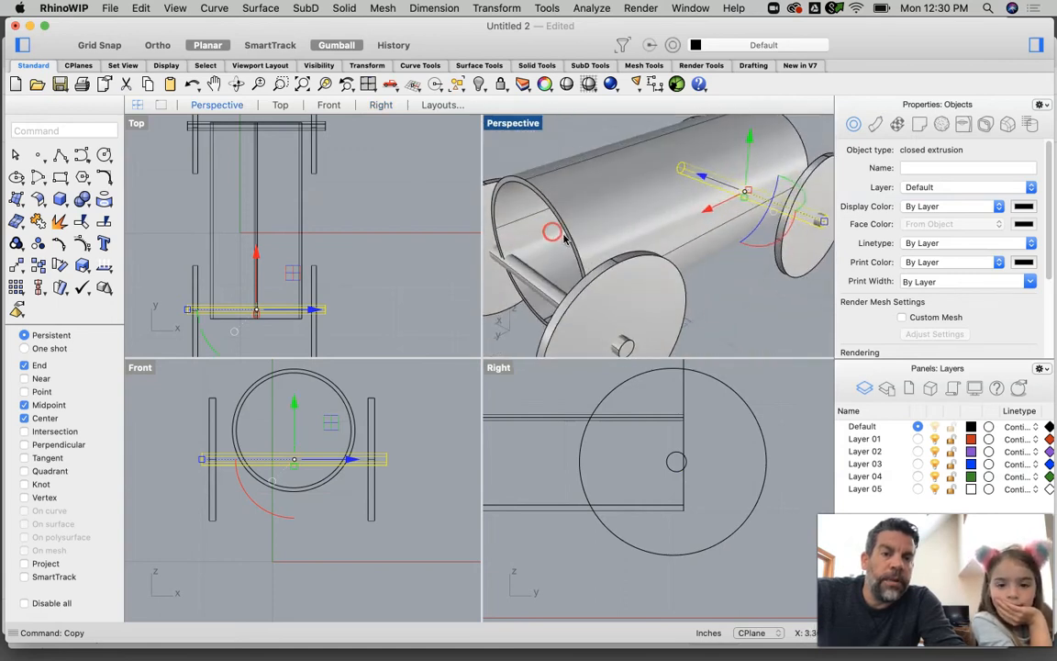
# Step: Move the far-end wheel pair and its axle together slightly inward along the tube in the Right viewport
pyautogui.scroll(3, 516, 284)
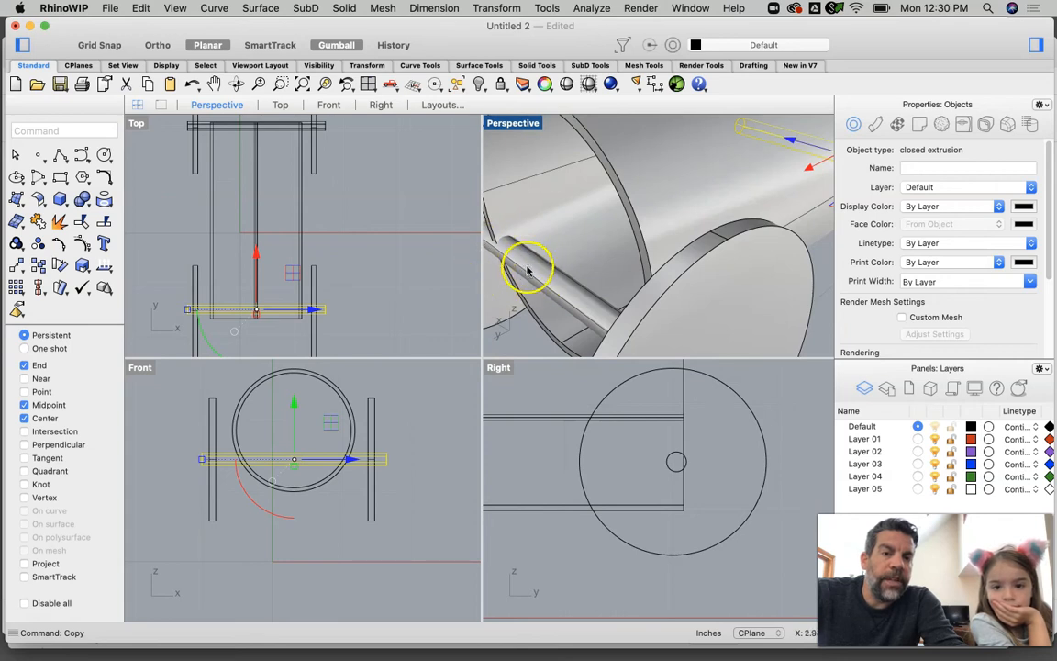
pyautogui.scroll(-5, 554, 292)
pyautogui.moveTo(554, 291); pyautogui.dragTo(620, 302, button='right')
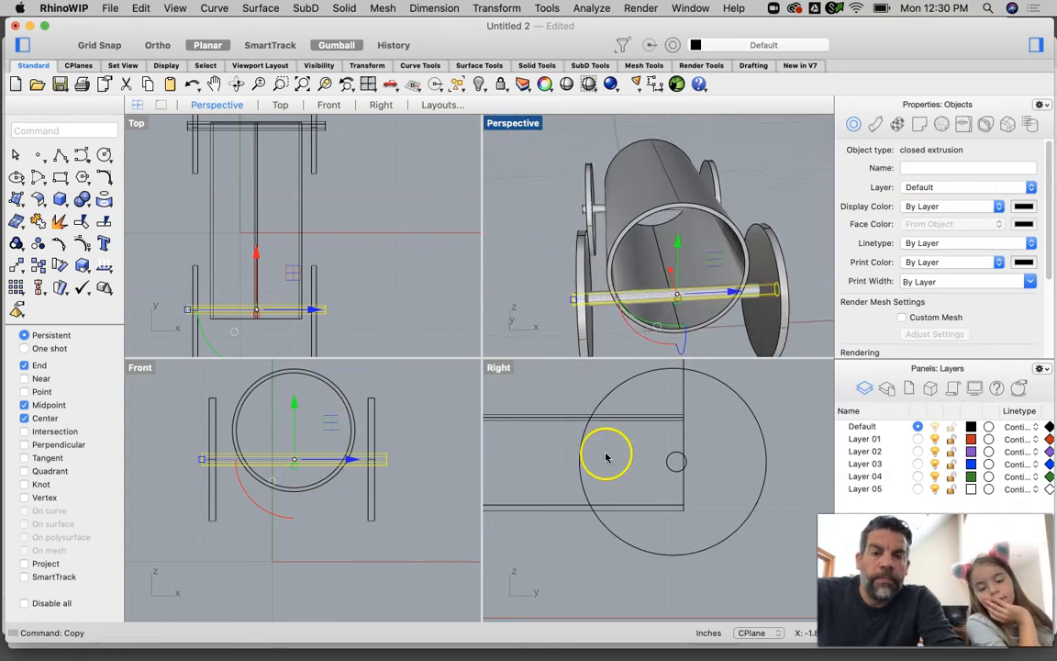
pyautogui.moveTo(769, 400); pyautogui.dragTo(685, 550)
pyautogui.moveTo(732, 462); pyautogui.dragTo(721, 464)
# Step: Examine the wheels, axles and tube from several sides, including in a maximized Perspective view
pyautogui.moveTo(602, 266); pyautogui.dragTo(585, 269, button='right')
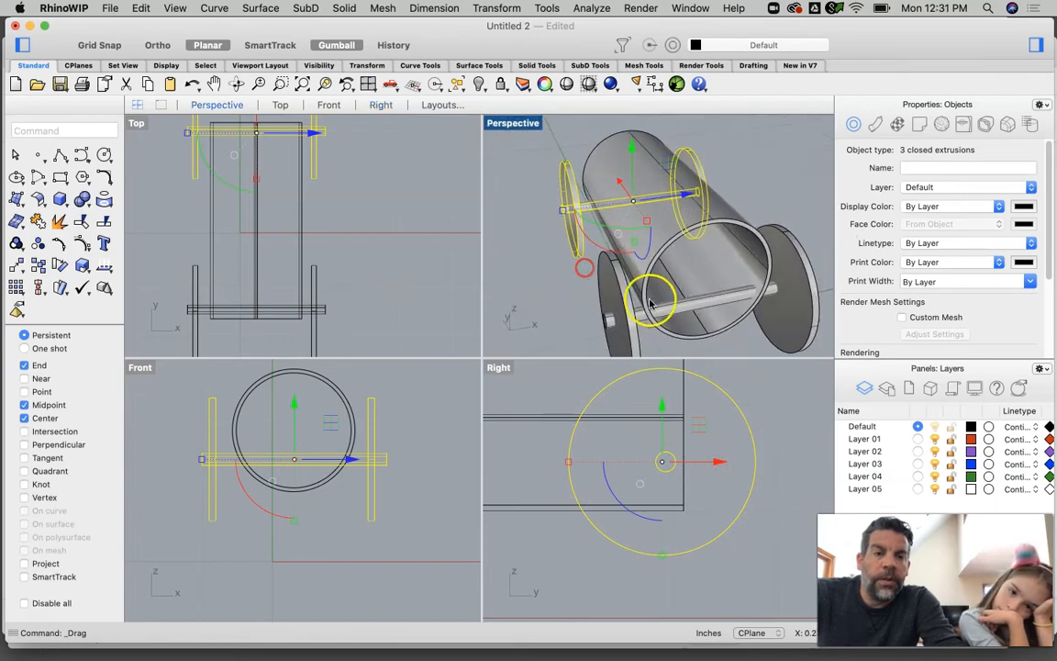
pyautogui.scroll(3, 650, 304)
pyautogui.scroll(-4, 527, 247)
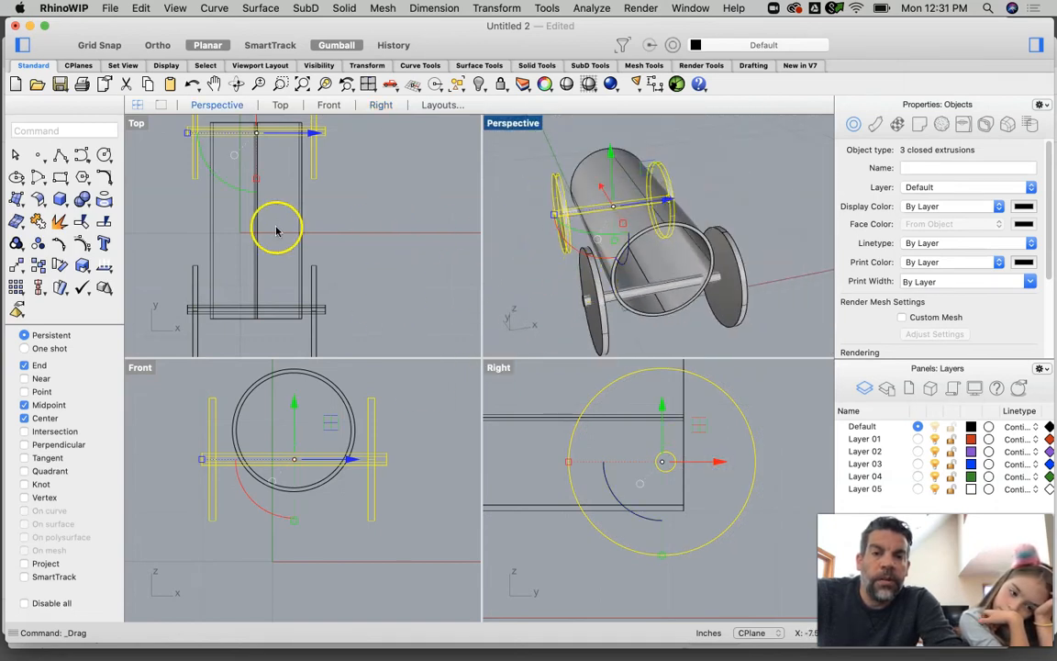
pyautogui.moveTo(521, 223); pyautogui.dragTo(695, 161, button='right')
pyautogui.doubleClick(510, 126)
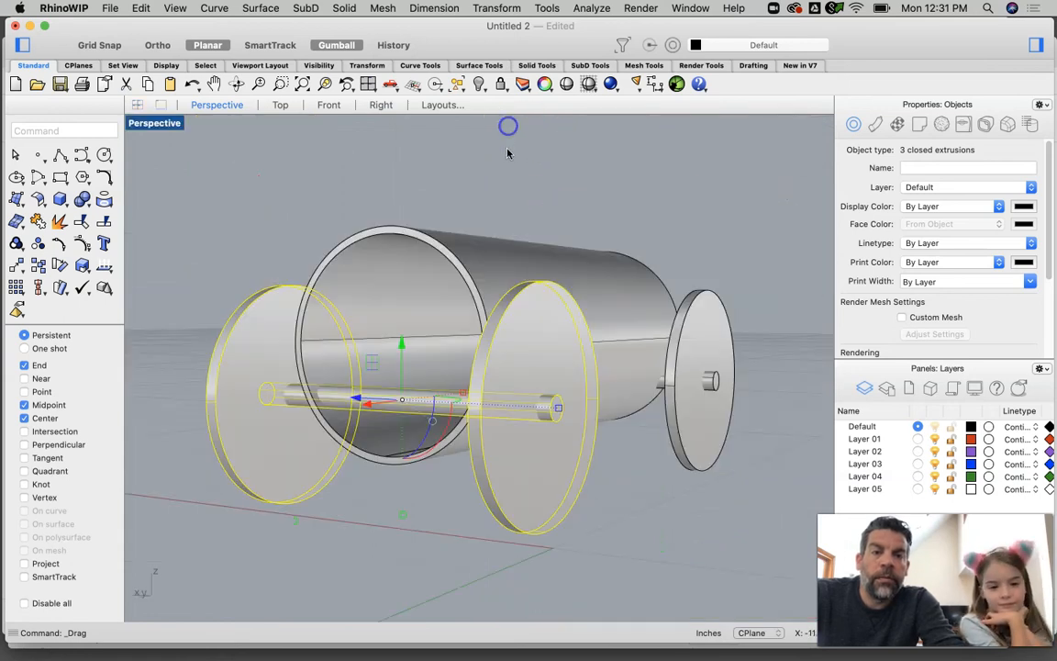
pyautogui.click(630, 201)
pyautogui.moveTo(630, 201); pyautogui.dragTo(500, 257, button='right')
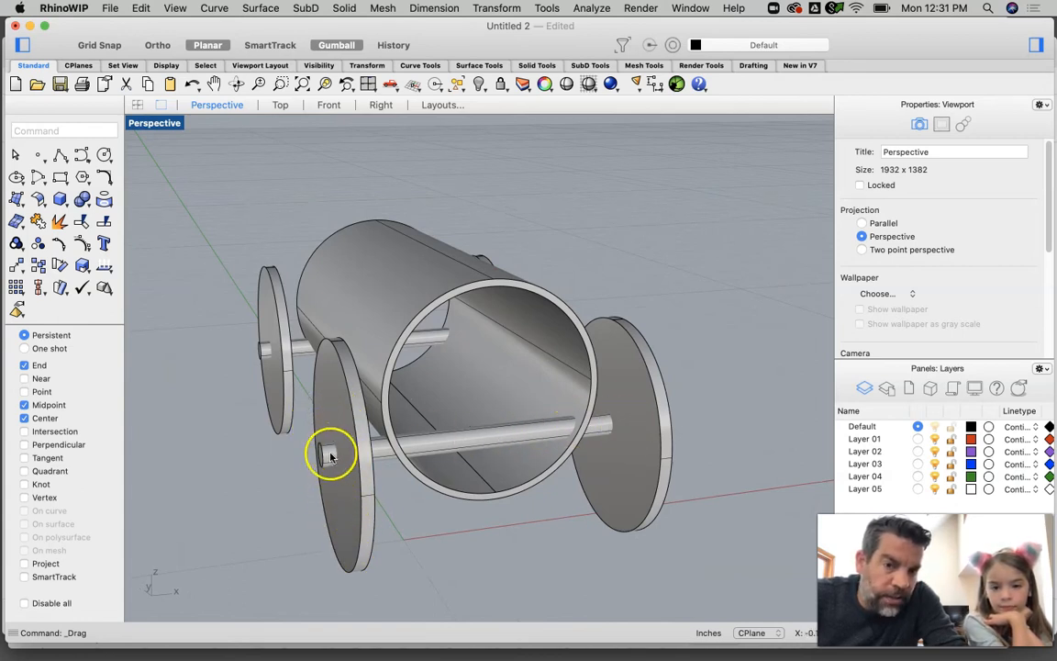
pyautogui.click(397, 430)
pyautogui.moveTo(391, 429); pyautogui.dragTo(466, 335)
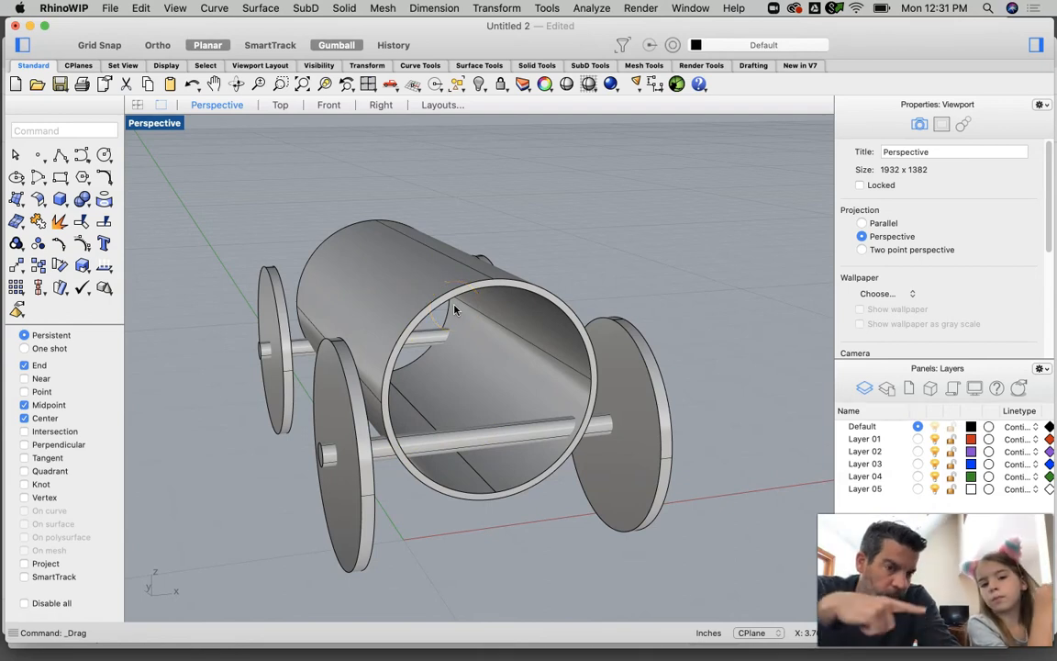
pyautogui.moveTo(603, 296)
pyautogui.mouseDown(button='right')
pyautogui.moveTo(552, 307)
pyautogui.moveTo(602, 300)
pyautogui.mouseUp(button='right')
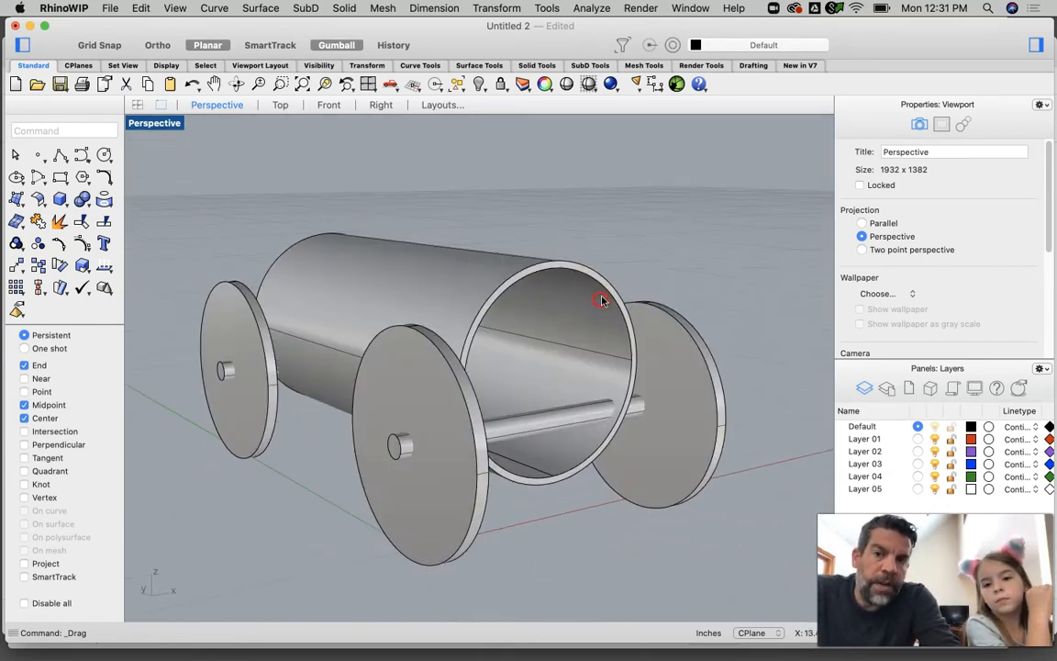
pyautogui.doubleClick(152, 123)
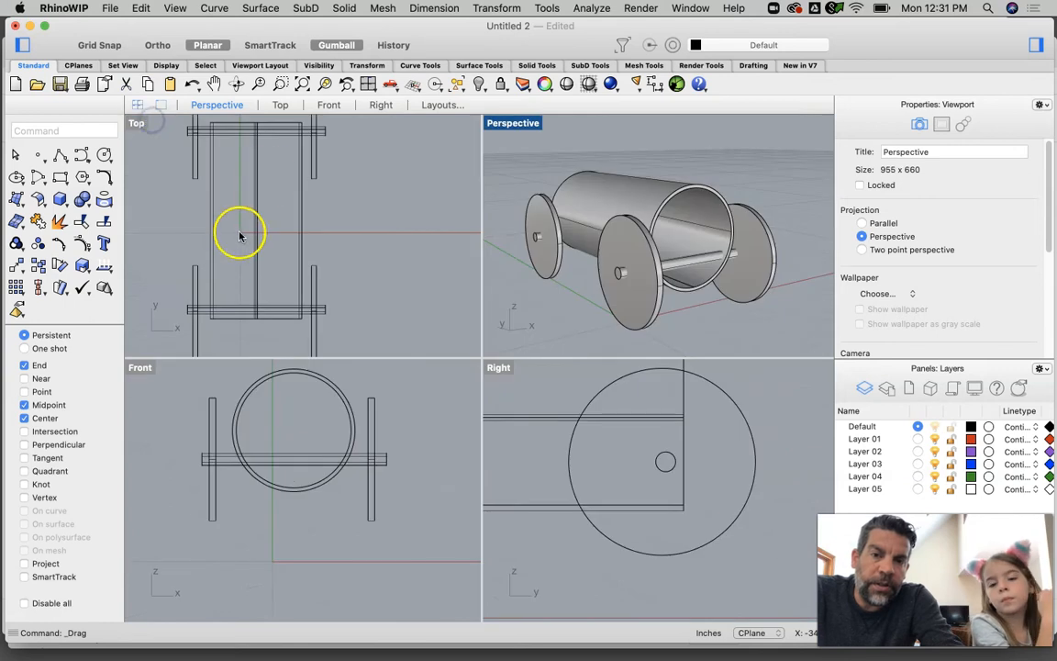
# Step: Duplicate the far-end axle in place and shorten the duplicate to just beyond the tube's width in the Top viewport
pyautogui.click(220, 136)
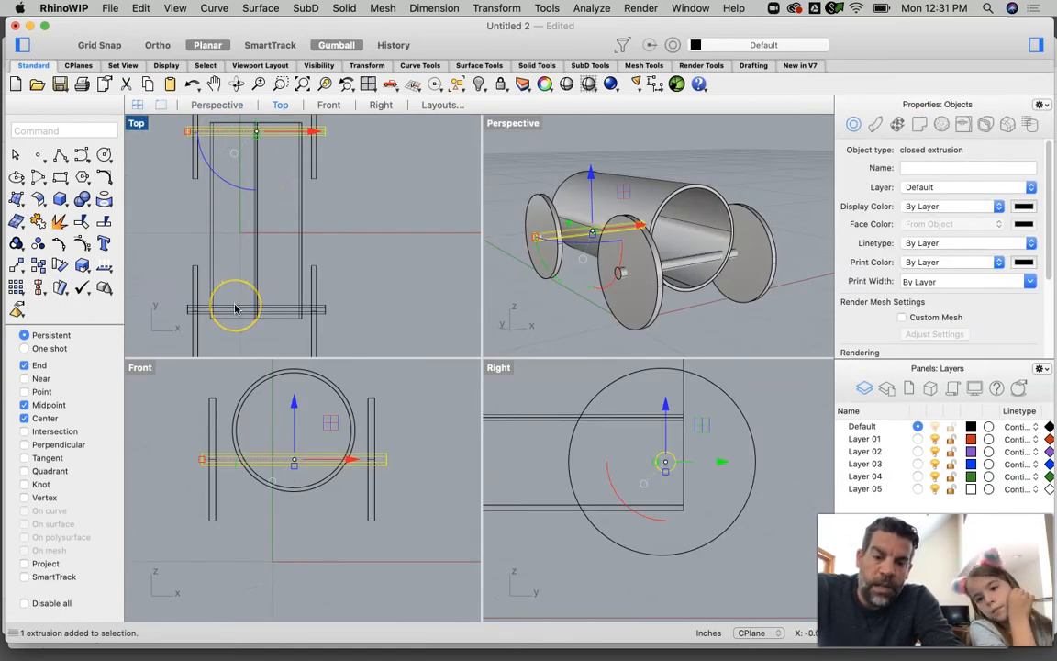
pyautogui.moveTo(249, 192); pyautogui.dragTo(249, 223, button='right')
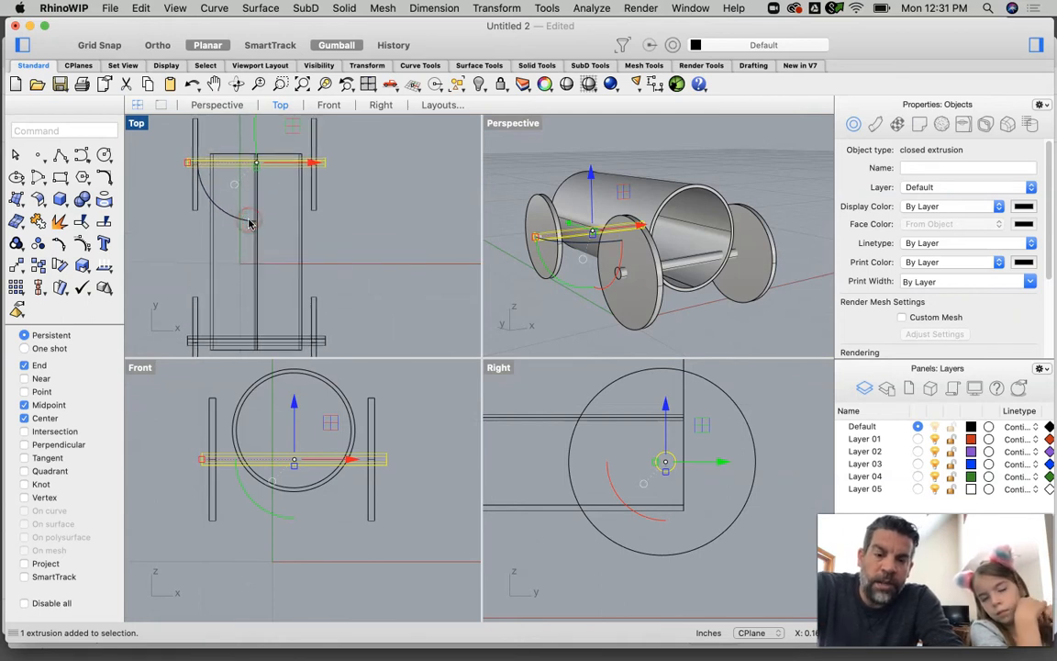
pyautogui.press('super+v')
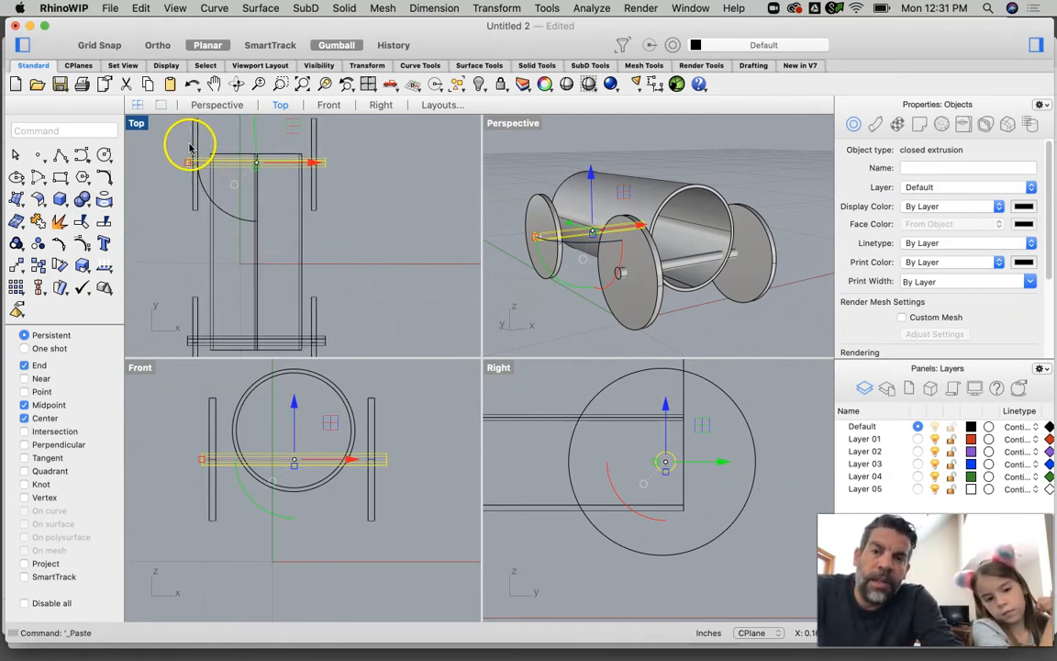
pyautogui.scroll(3, 188, 159)
pyautogui.scroll(3, 184, 174)
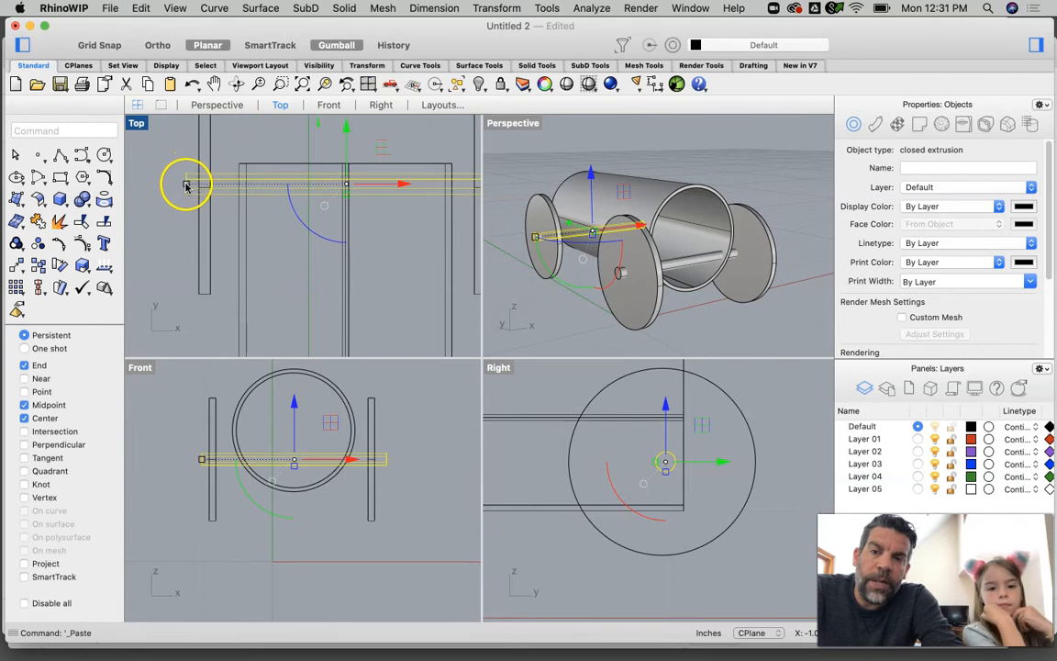
pyautogui.moveTo(186, 184); pyautogui.dragTo(194, 187)
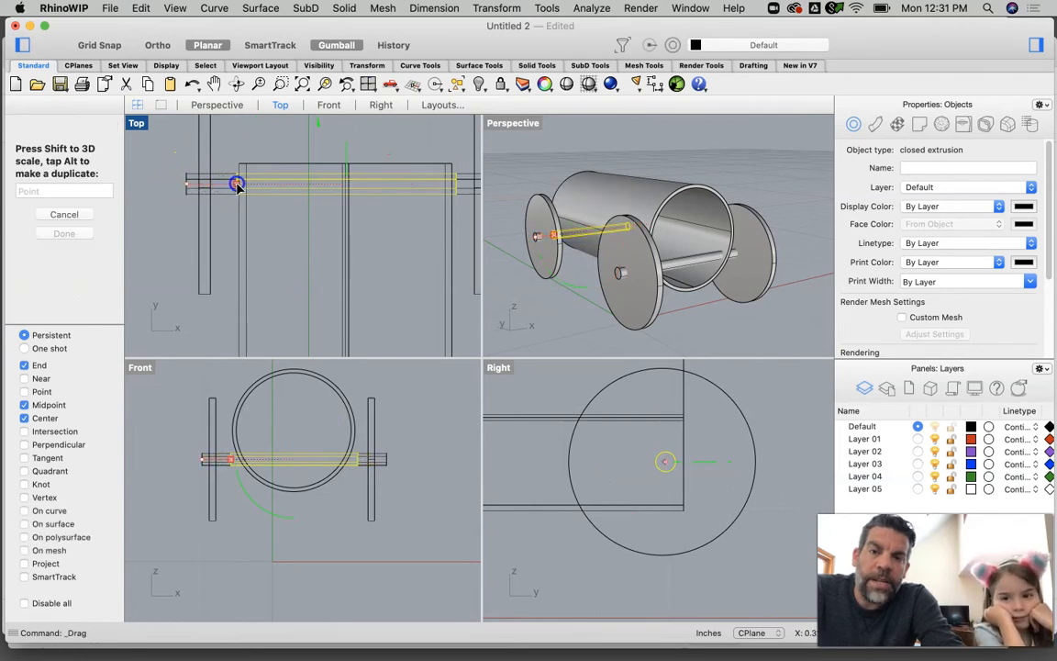
pyautogui.moveTo(237, 184); pyautogui.dragTo(237, 183)
# Step: Scale the duplicate into a thicker cylinder around the axle and shorten its length to just past the tube's walls
pyautogui.scroll(4, 668, 457)
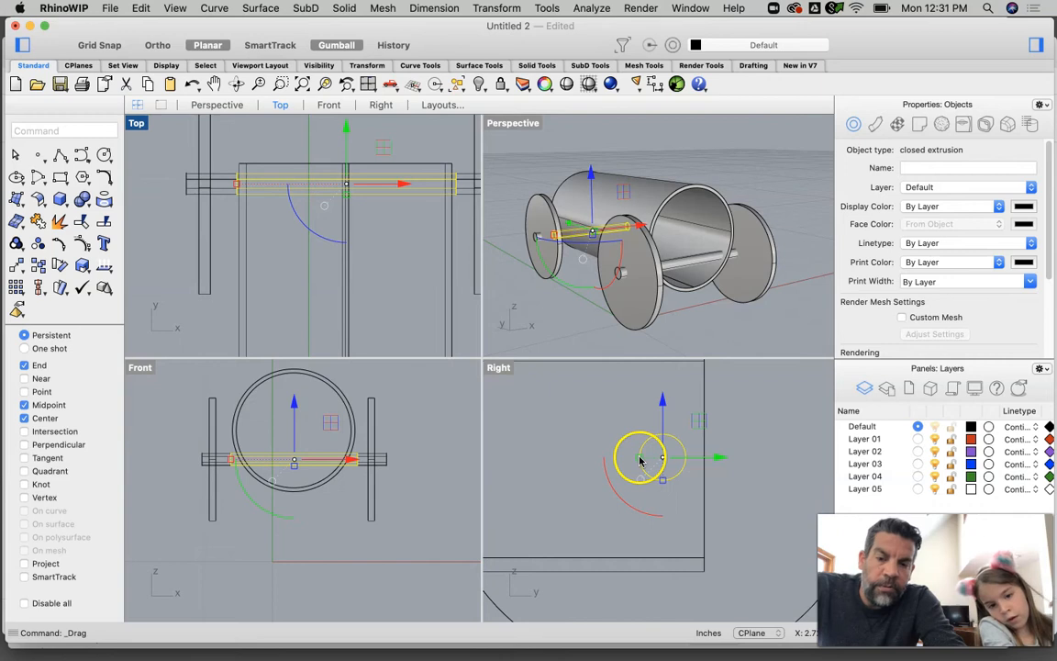
pyautogui.moveTo(639, 459); pyautogui.dragTo(628, 455)
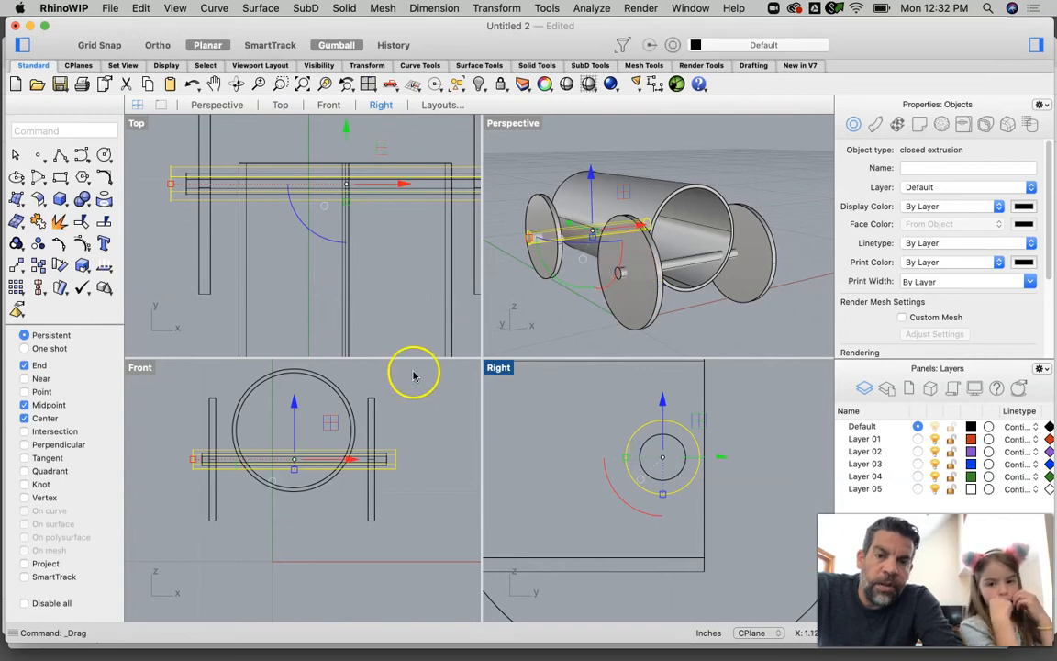
pyautogui.scroll(-3, 387, 234)
pyautogui.moveTo(387, 220); pyautogui.dragTo(300, 165, button='right')
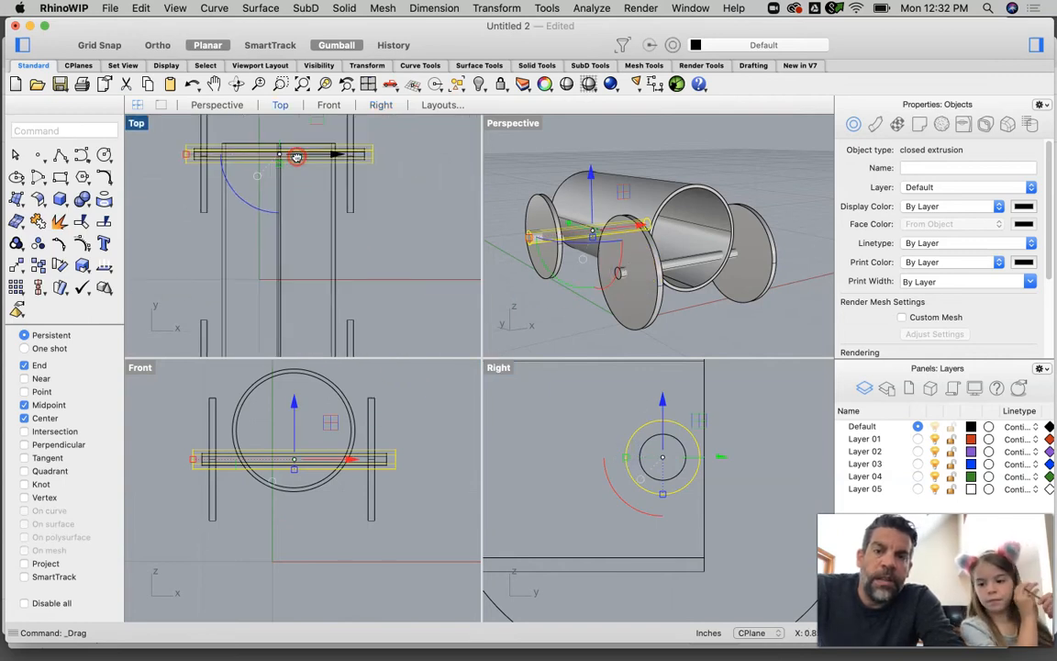
pyautogui.moveTo(185, 154); pyautogui.dragTo(188, 155)
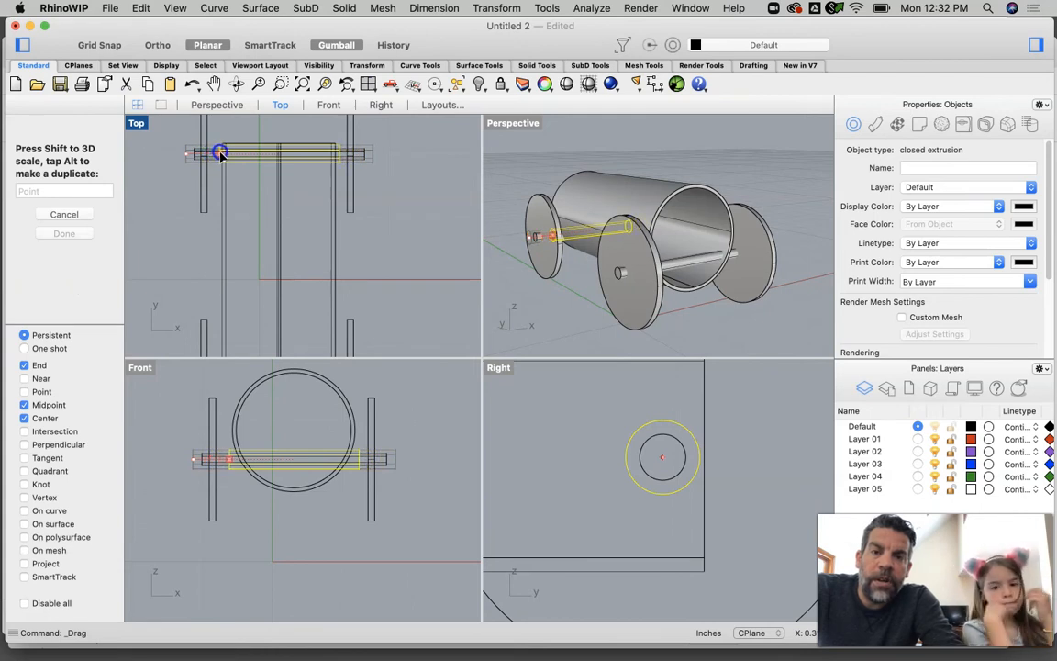
pyautogui.moveTo(221, 155); pyautogui.dragTo(222, 156)
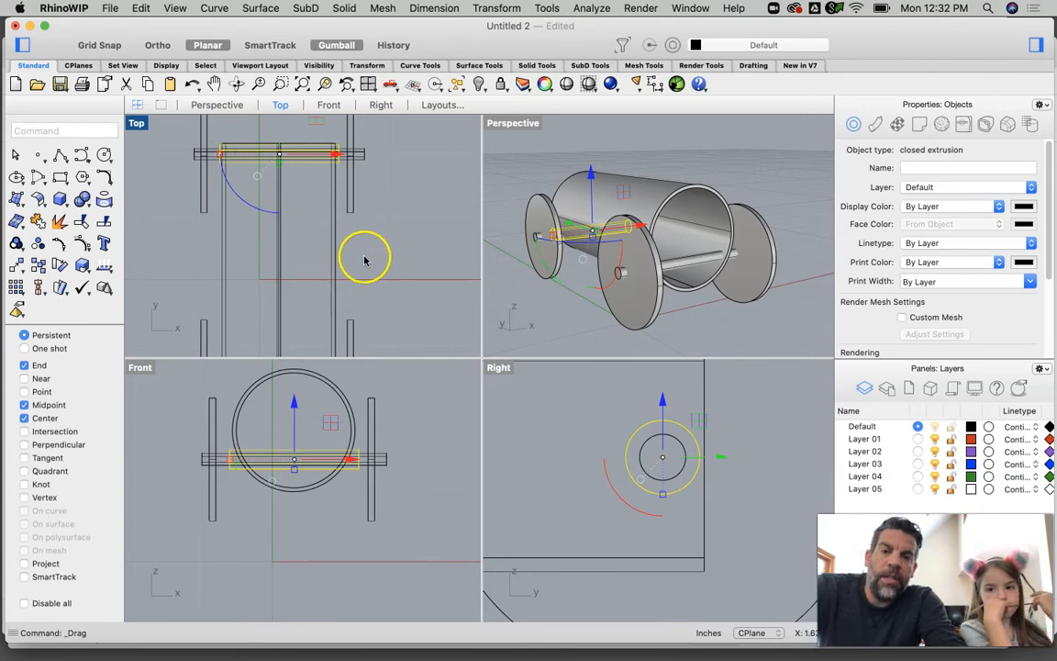
# Step: Copy the thick cylinder in the Right viewport from its center to the near-end wheel's center
pyautogui.scroll(-2, 367, 241)
pyautogui.scroll(2, 301, 277)
pyautogui.scroll(2, 267, 285)
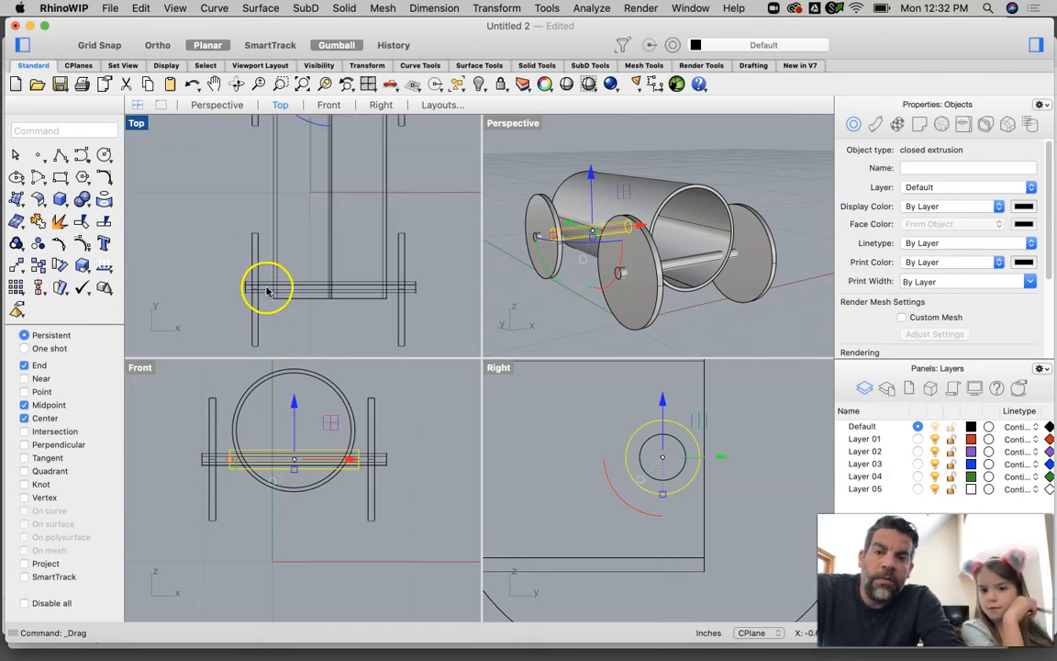
pyautogui.scroll(-2, 314, 263)
pyautogui.moveTo(307, 254); pyautogui.dragTo(304, 275, button='right')
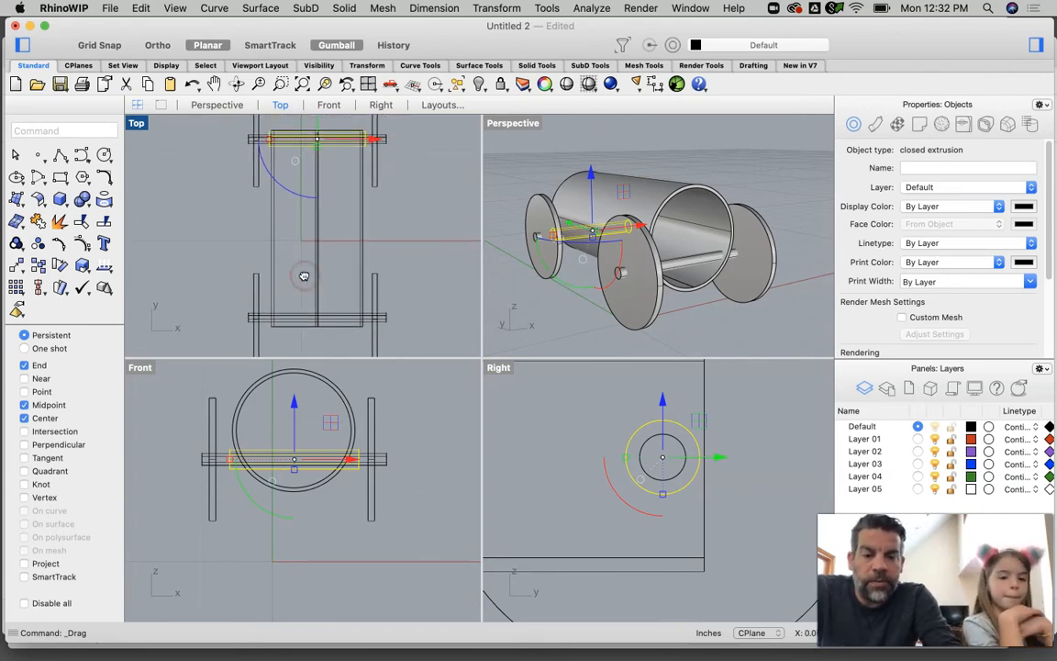
pyautogui.scroll(-2, 608, 441)
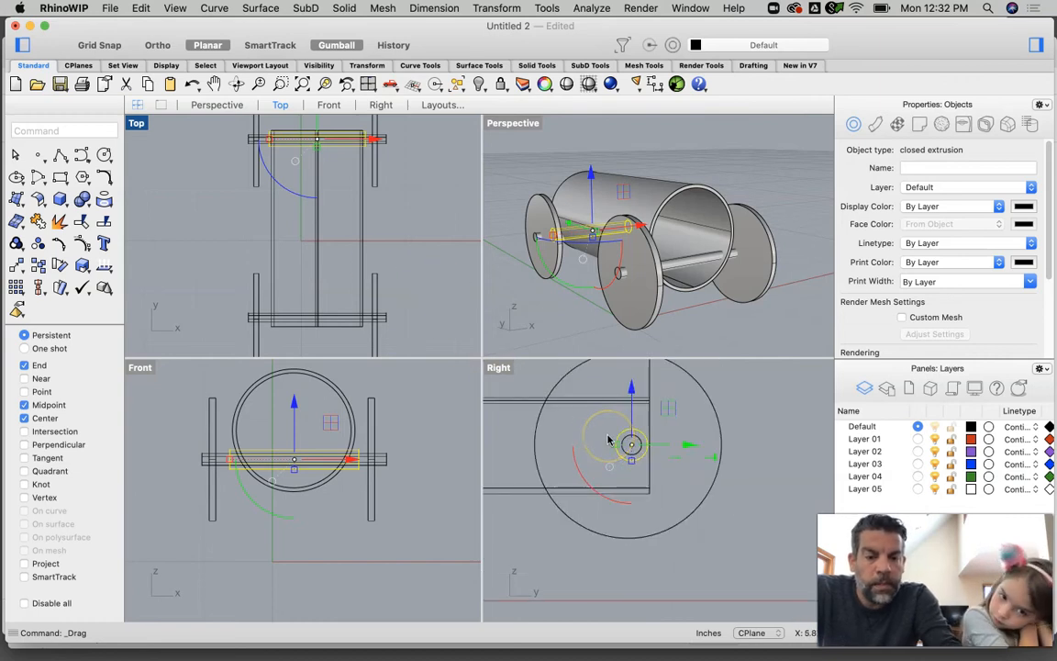
pyautogui.write('Copy')
pyautogui.press('Return')
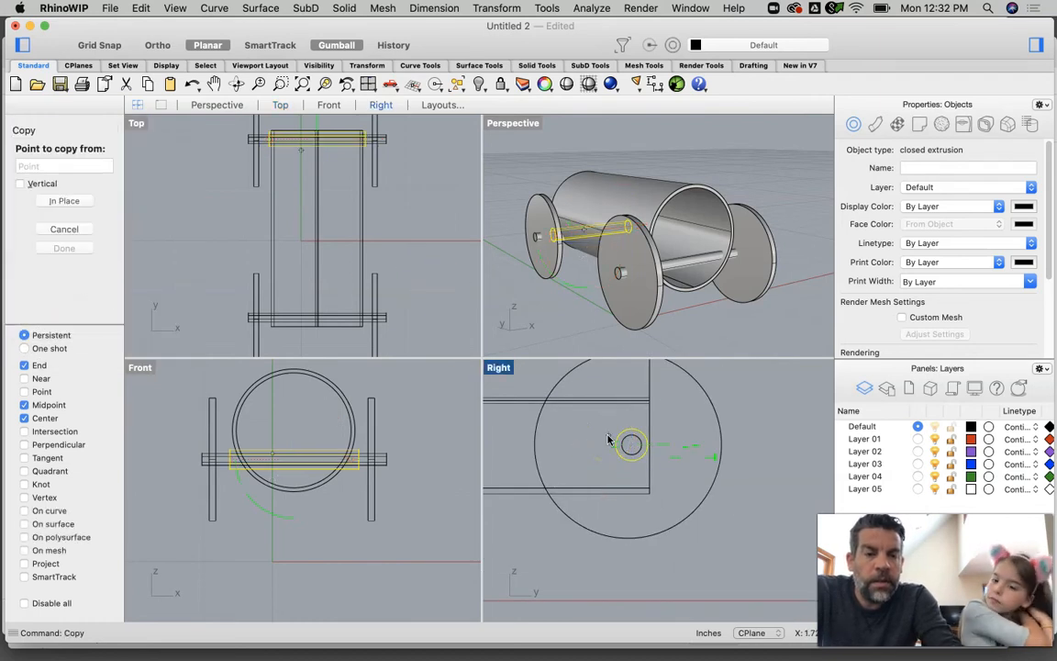
pyautogui.scroll(3, 614, 440)
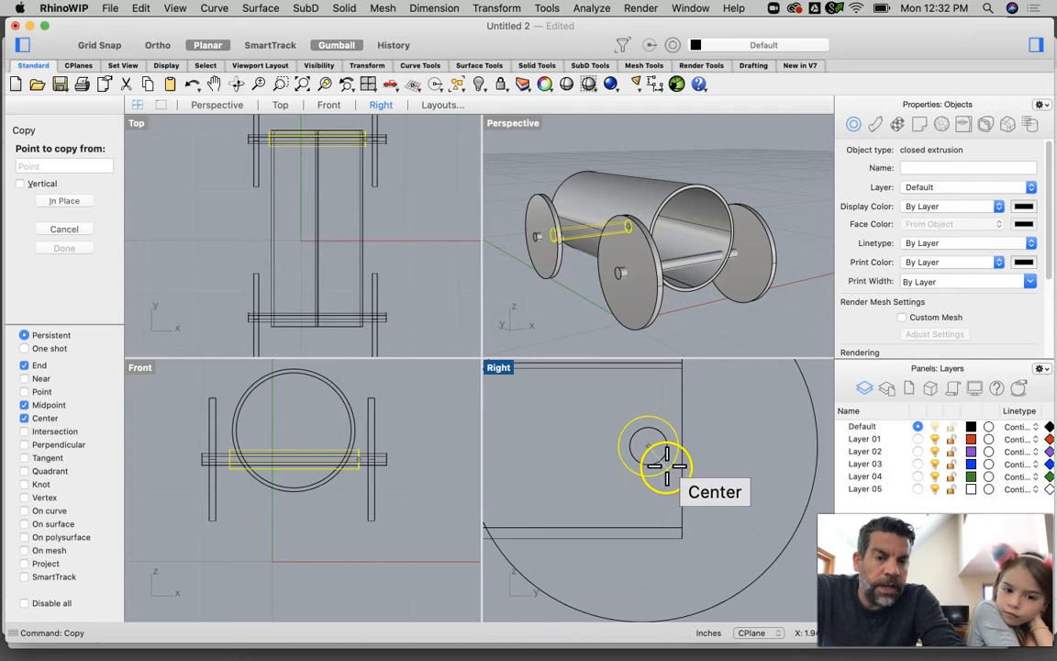
pyautogui.click(665, 464)
pyautogui.scroll(-4, 642, 470)
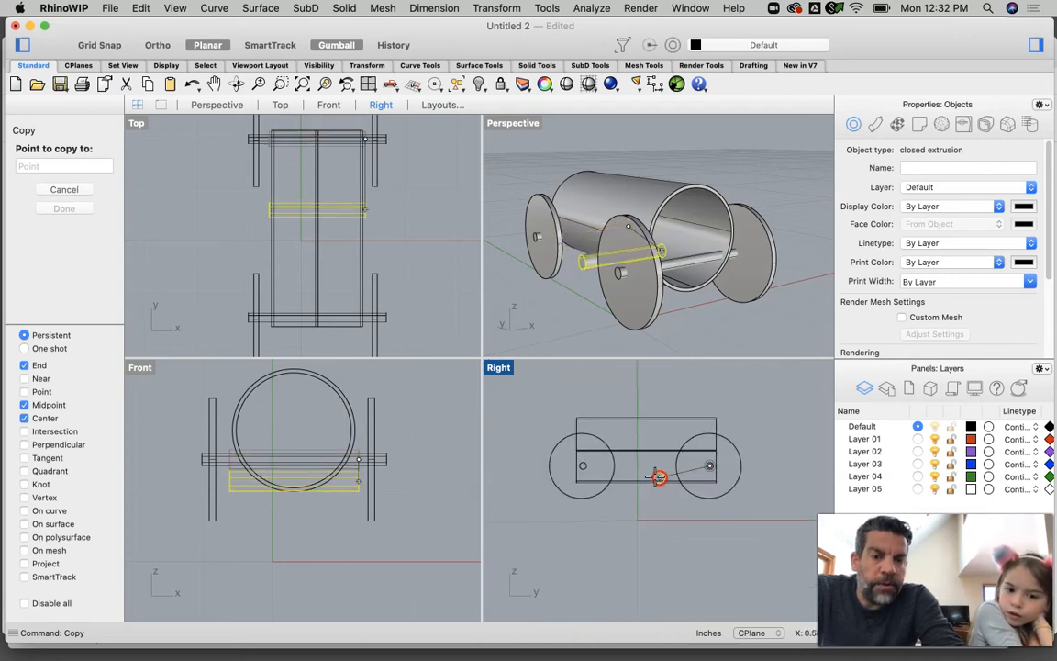
pyautogui.scroll(5, 592, 473)
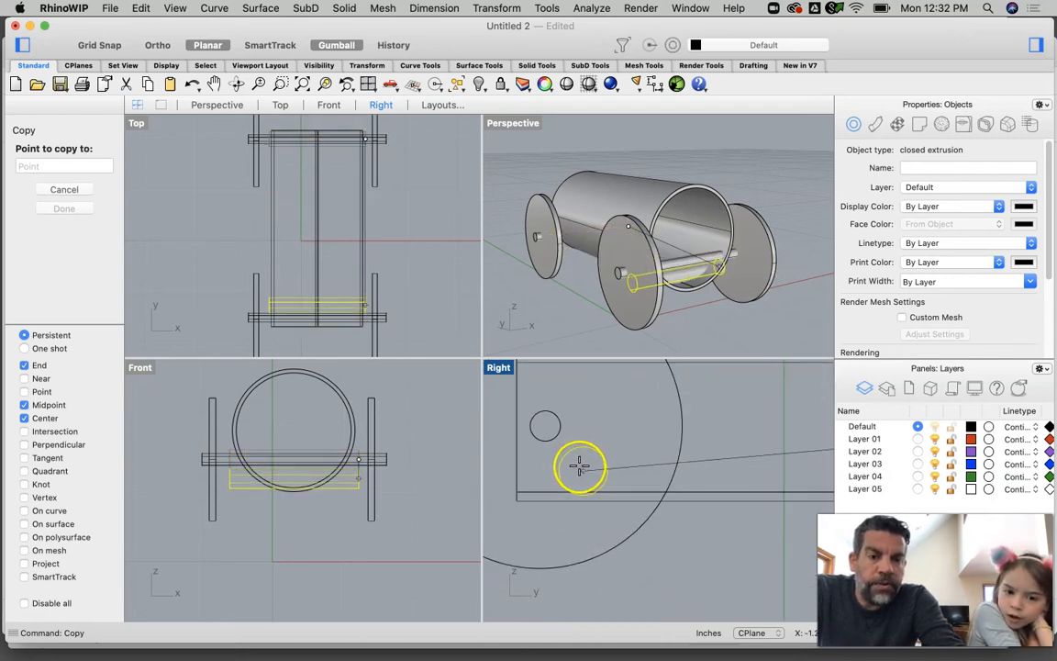
pyautogui.click(545, 424)
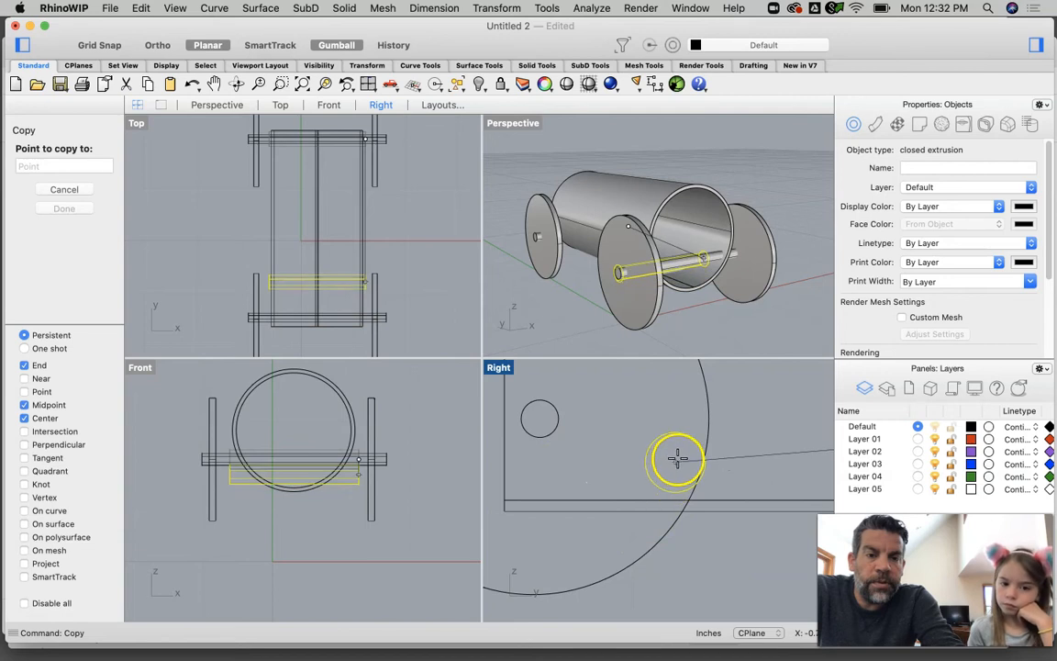
pyautogui.scroll(-4, 641, 471)
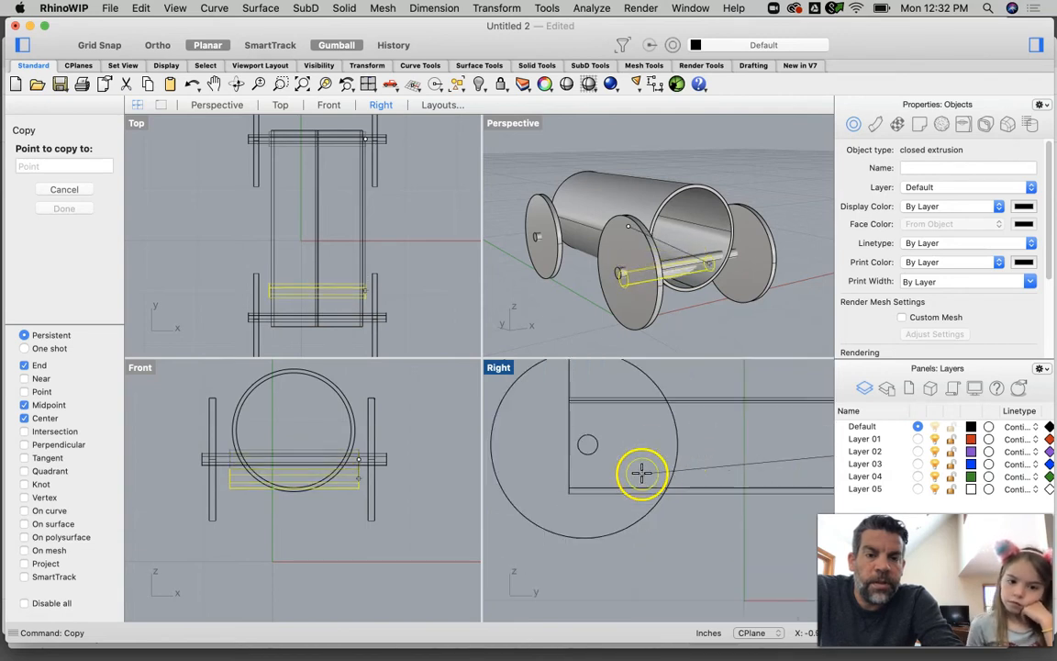
pyautogui.click(535, 518)
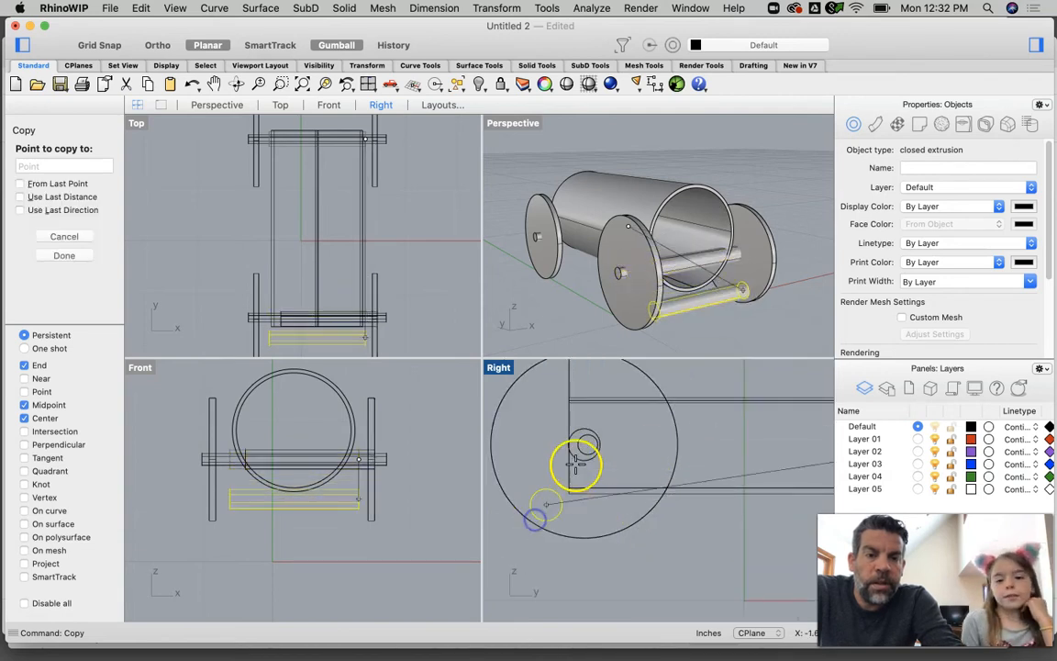
pyautogui.scroll(3, 578, 460)
pyautogui.press('Return')
# Step: Select the near-end axle in the Right viewport
pyautogui.scroll(3, 576, 455)
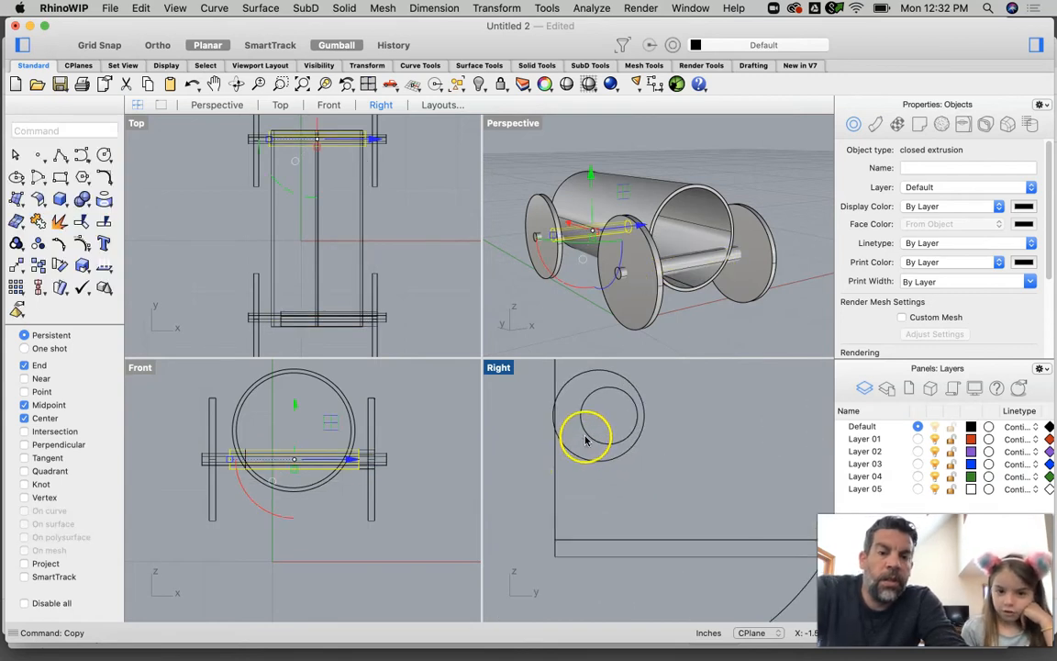
pyautogui.click(586, 434)
pyautogui.scroll(-3, 586, 435)
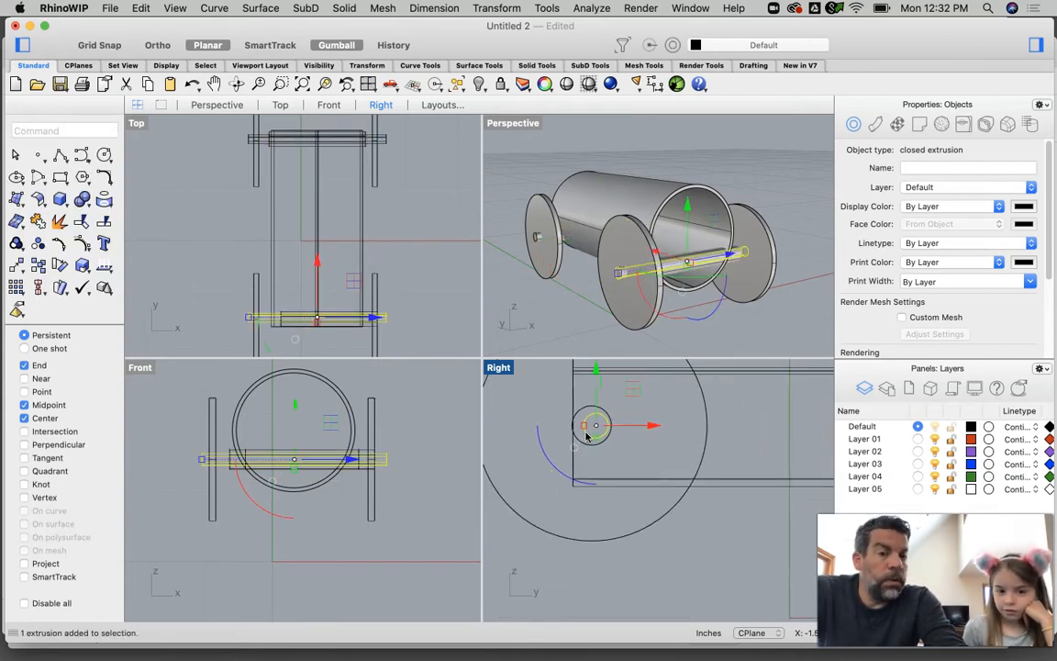
pyautogui.press('Return')
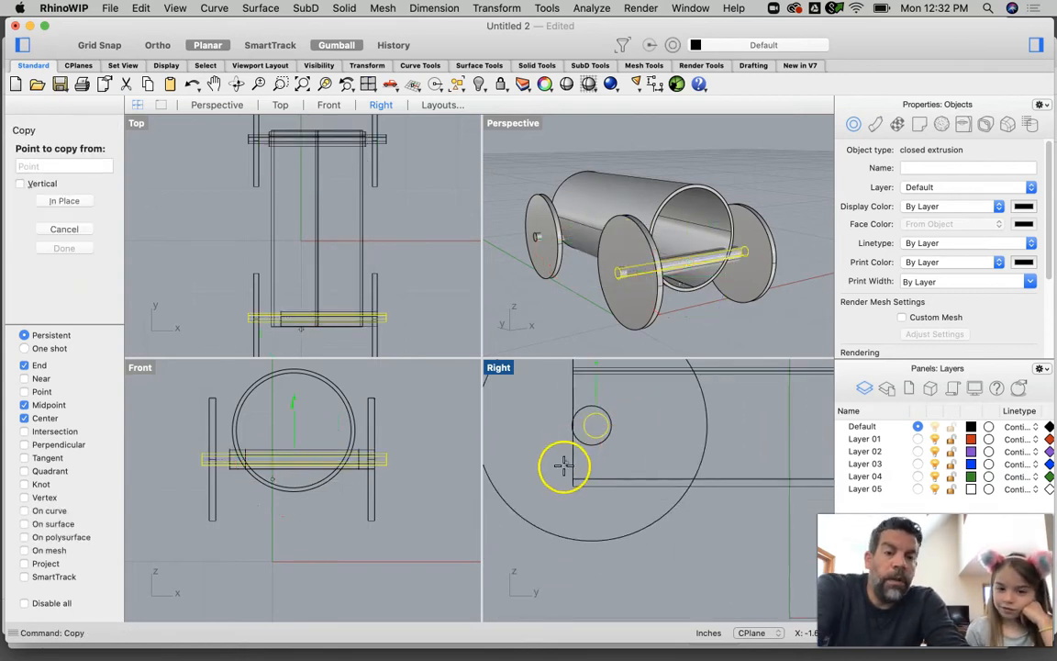
pyautogui.click(538, 505)
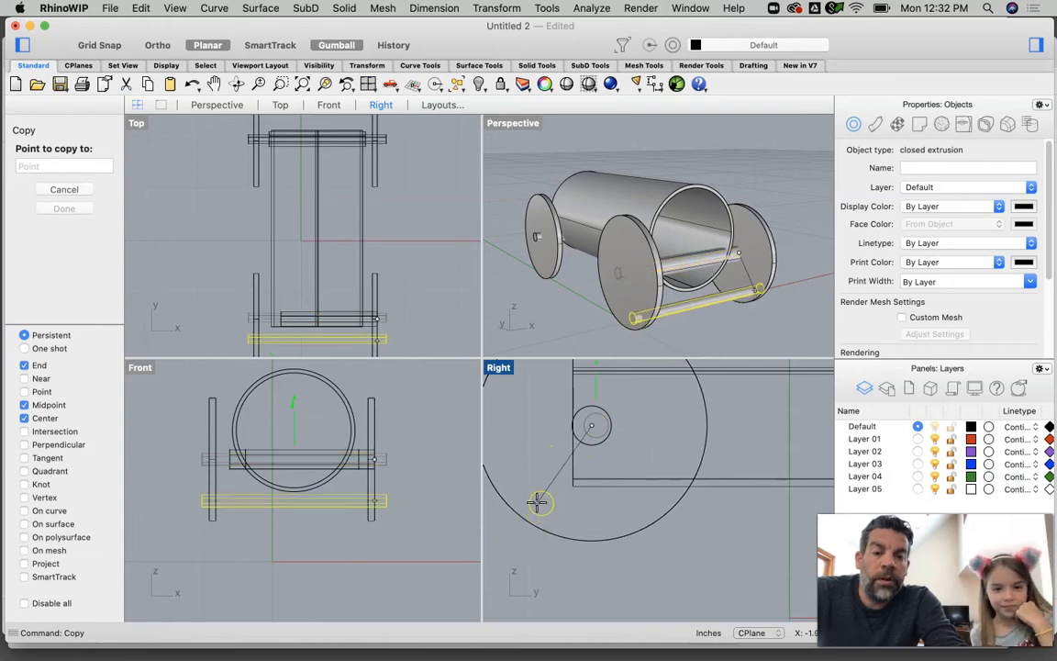
pyautogui.press('Escape')
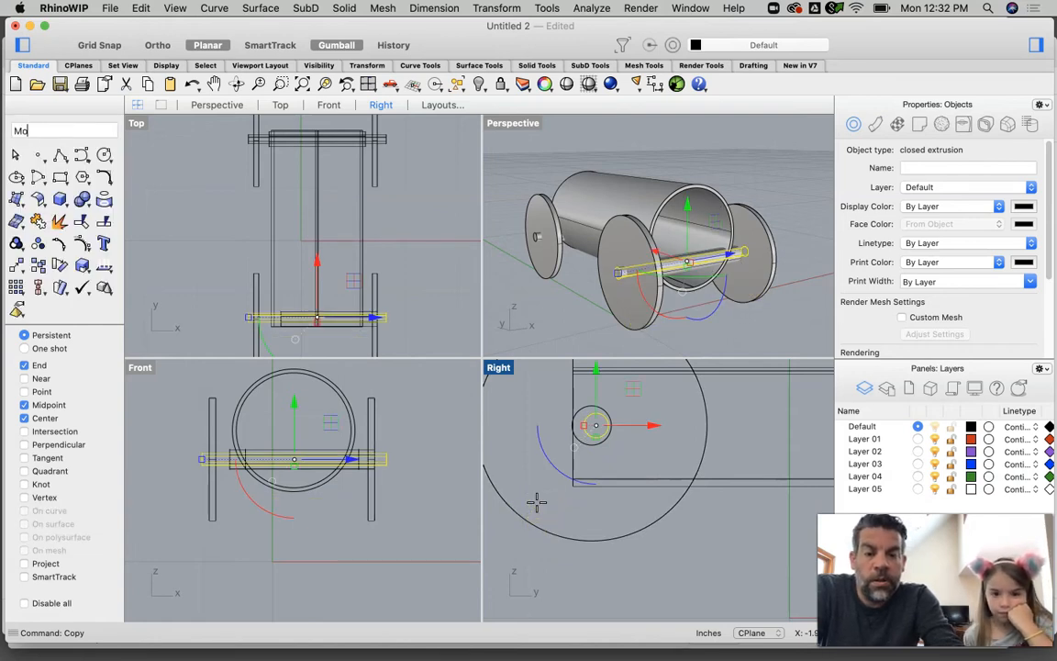
pyautogui.write('Move')
pyautogui.press('Return')
pyautogui.scroll(4, 637, 406)
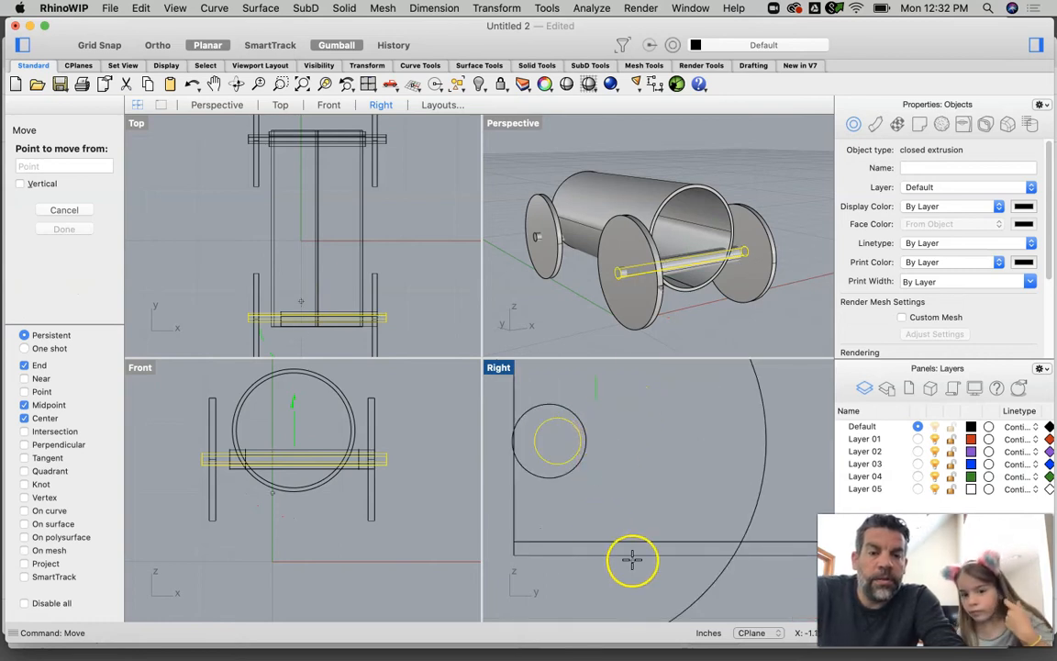
pyautogui.click(655, 589)
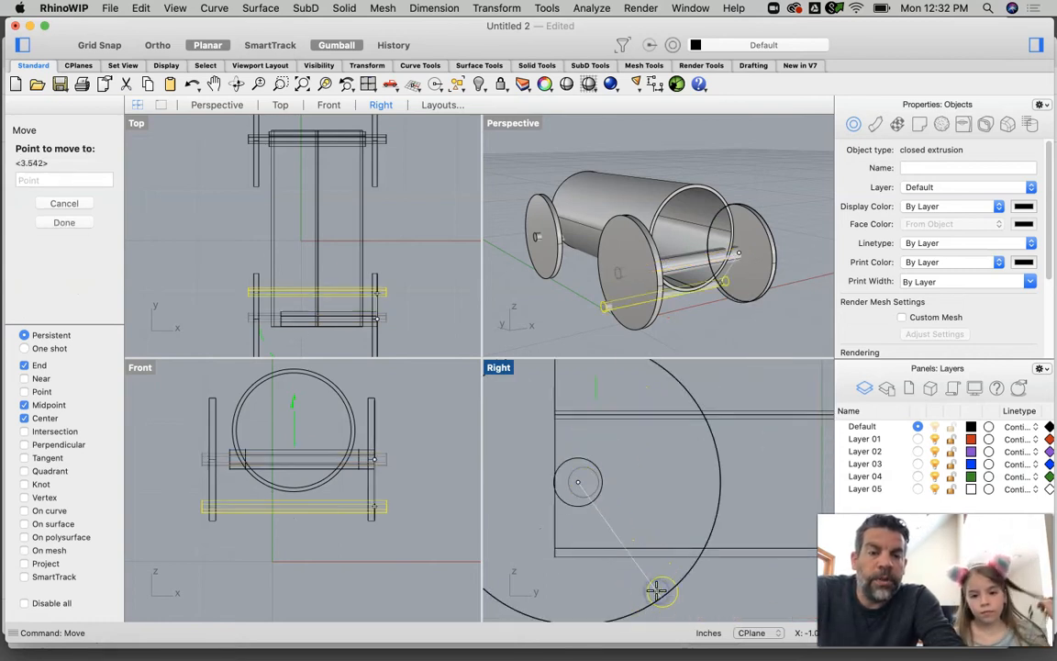
pyautogui.press('Escape')
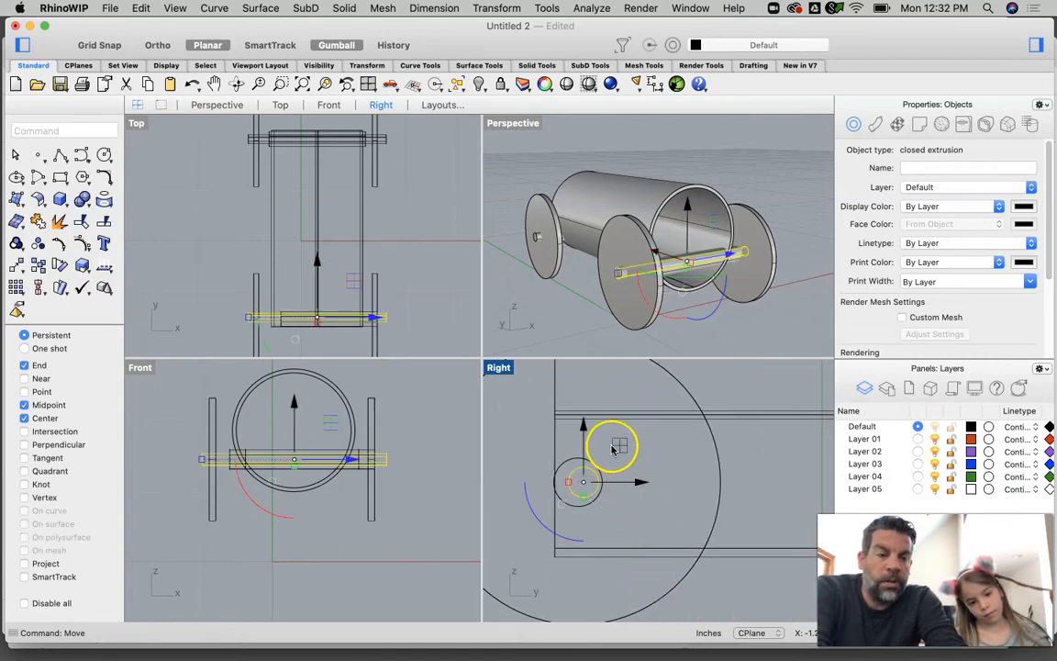
# Step: Move the near-end axle in the Right viewport from its center to the center of the thick cylinder around it
pyautogui.scroll(5, 602, 441)
pyautogui.press('Return')
pyautogui.click(581, 531)
pyautogui.scroll(-4, 592, 535)
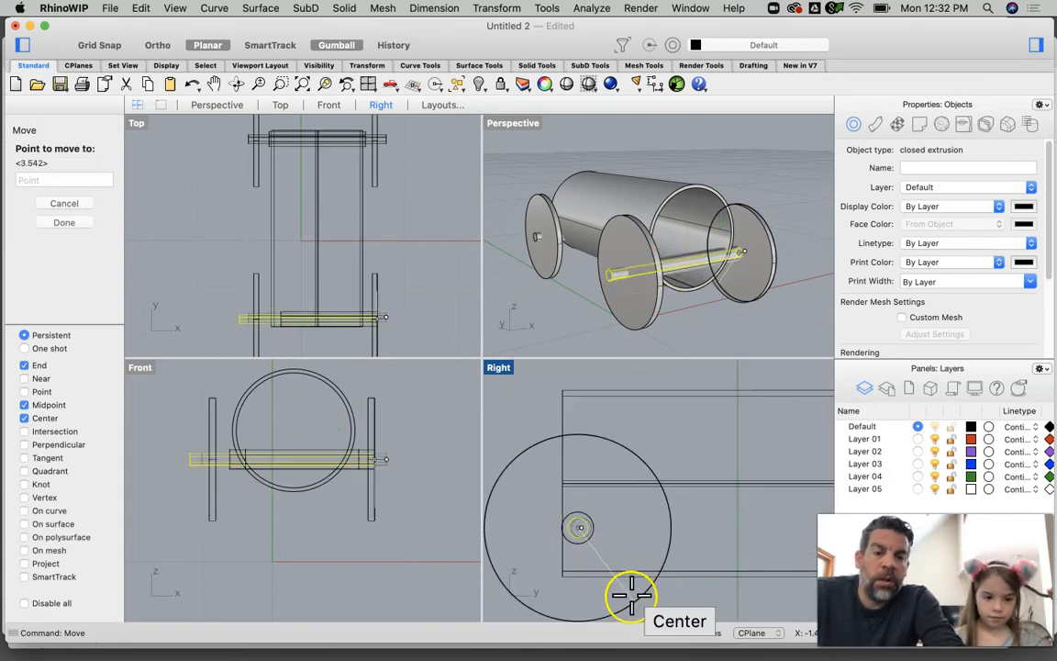
pyautogui.click(629, 597)
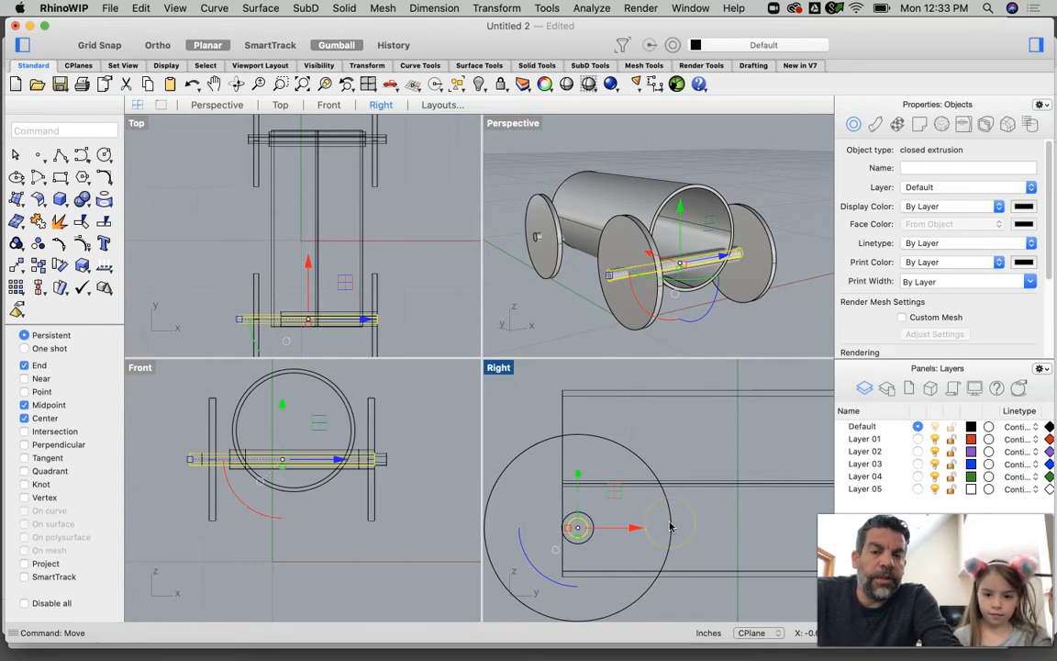
pyautogui.scroll(-3, 705, 493)
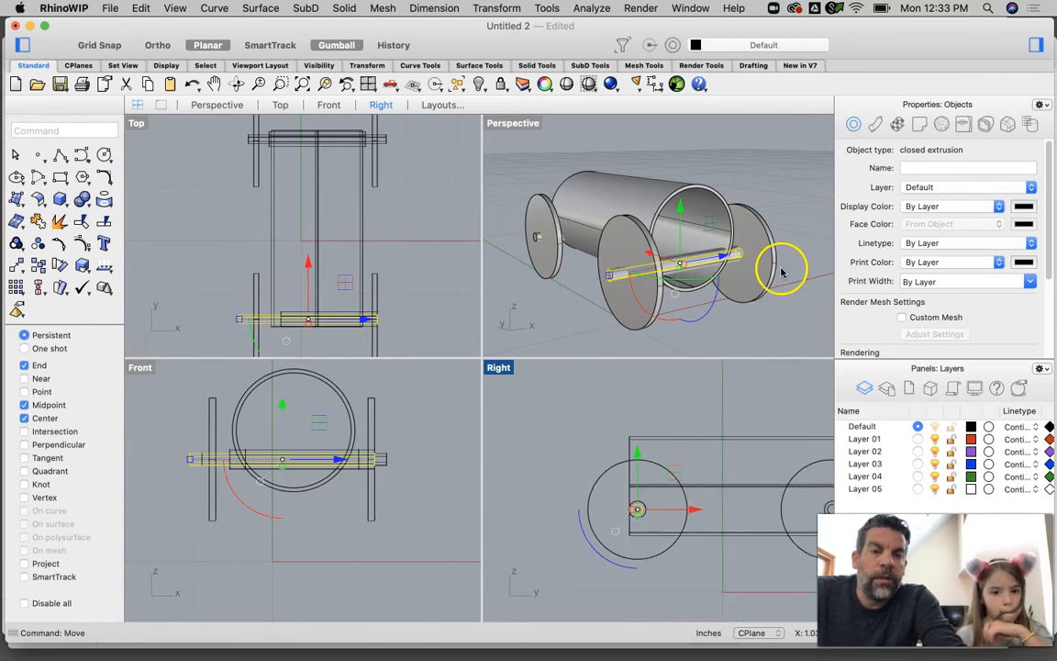
# Step: Slide the near-end thick cylinder sideways in the Top viewport until it extends equally past both tube walls
pyautogui.click(785, 266)
pyautogui.scroll(3, 356, 316)
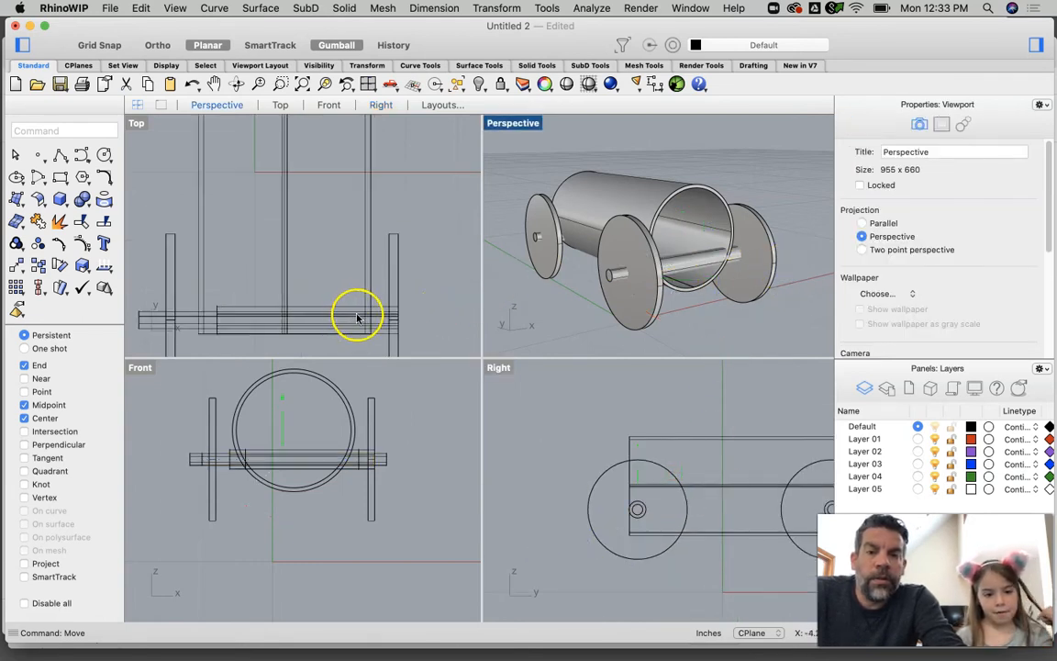
pyautogui.click(360, 310)
pyautogui.moveTo(364, 319); pyautogui.dragTo(342, 320)
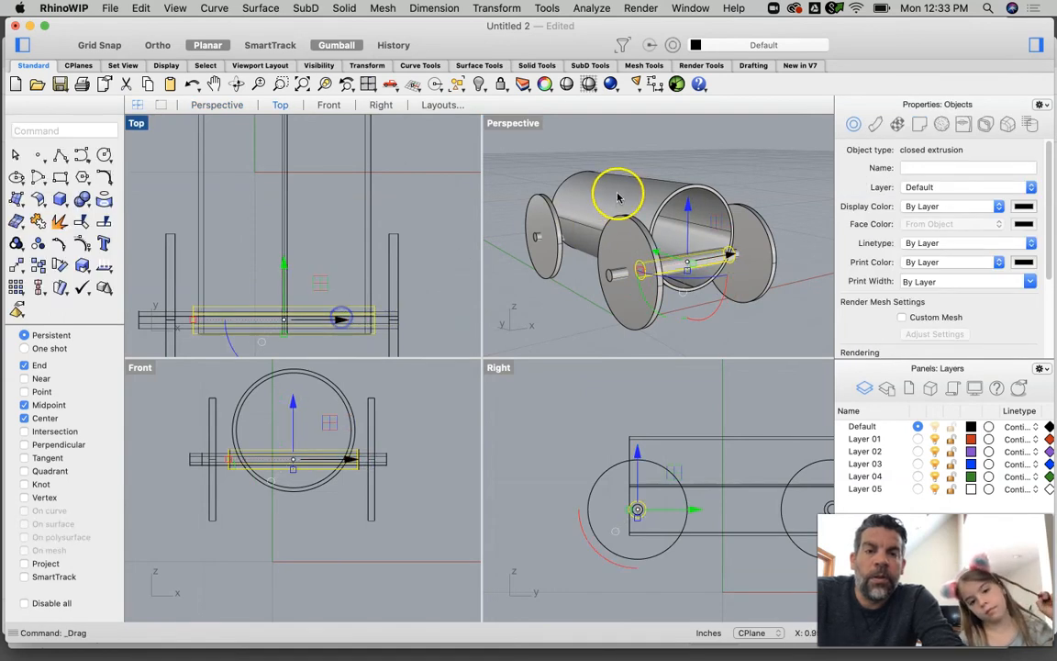
# Step: Select the near-end axle and slide it sideways in the Front viewport until it extends equally past both wheels
pyautogui.doubleClick(501, 125)
pyautogui.scroll(-5, 559, 240)
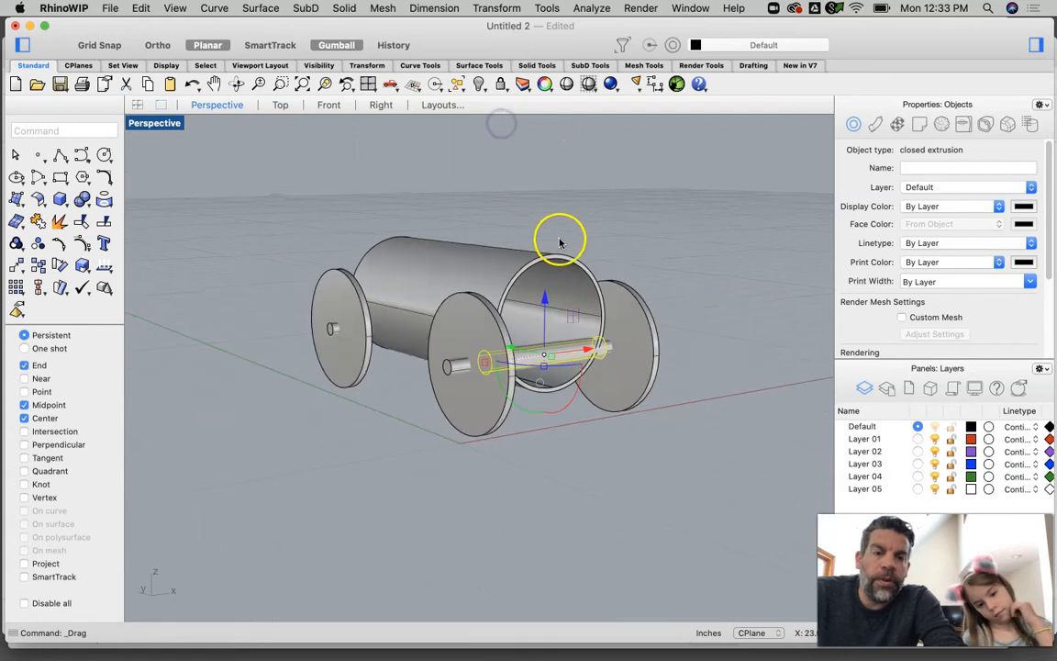
pyautogui.click(632, 214)
pyautogui.moveTo(652, 283); pyautogui.dragTo(634, 307, button='right')
pyautogui.scroll(10, 557, 396)
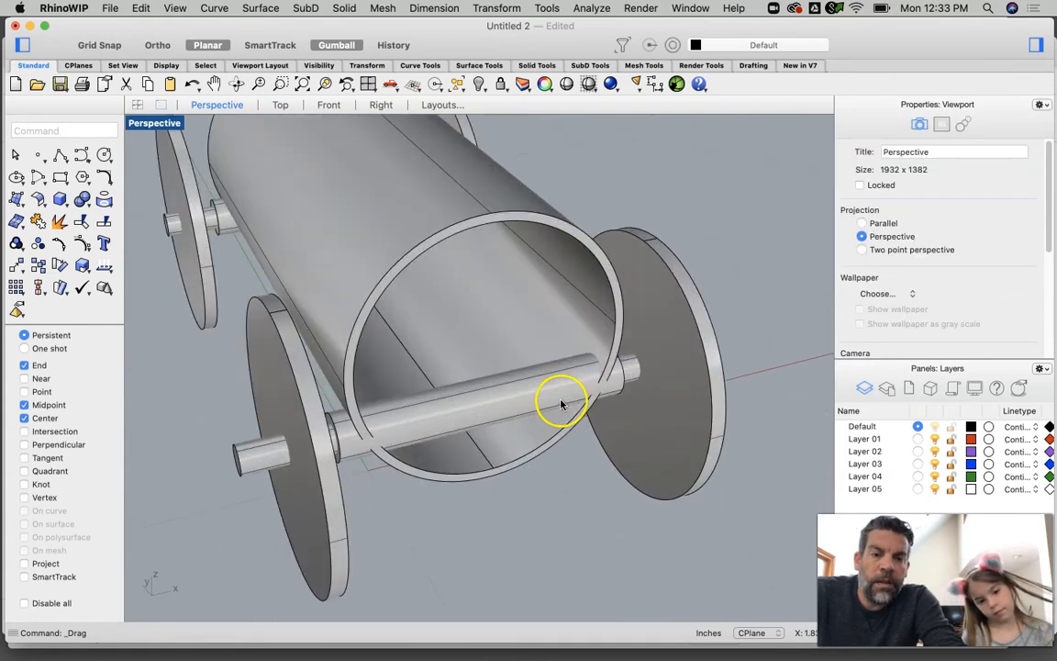
pyautogui.scroll(-10, 662, 421)
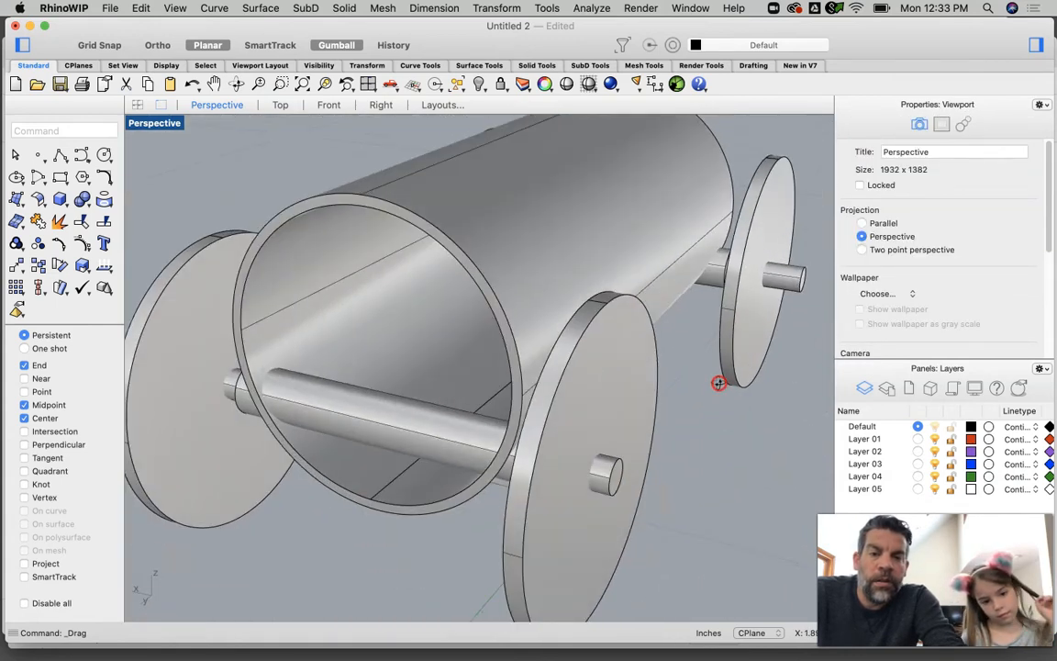
pyautogui.moveTo(673, 397); pyautogui.dragTo(664, 419, button='right')
pyautogui.click(753, 352)
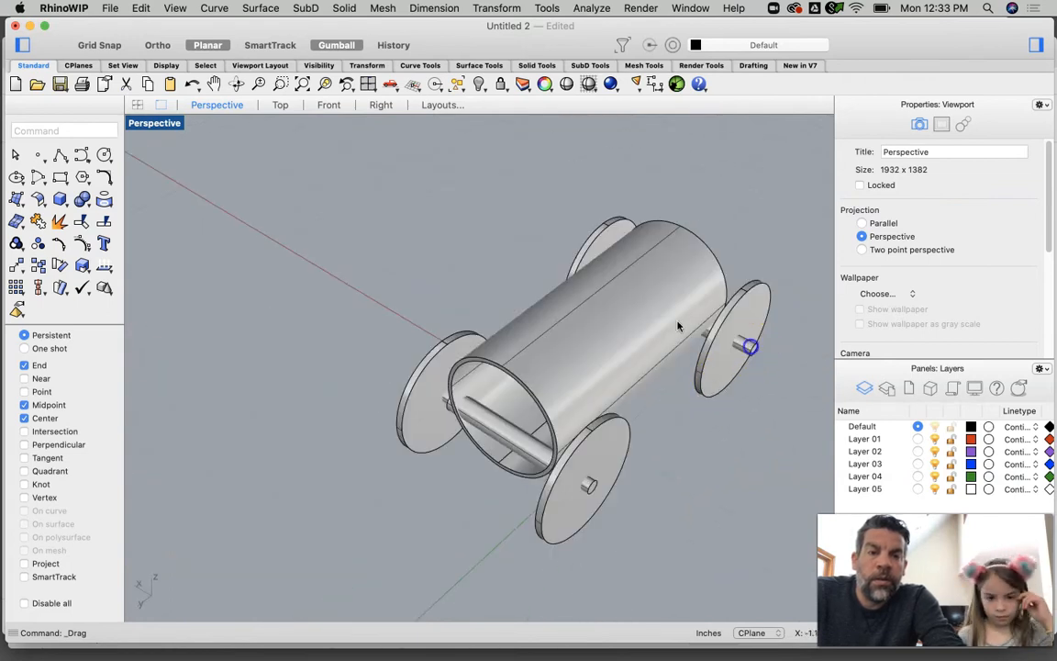
pyautogui.doubleClick(172, 123)
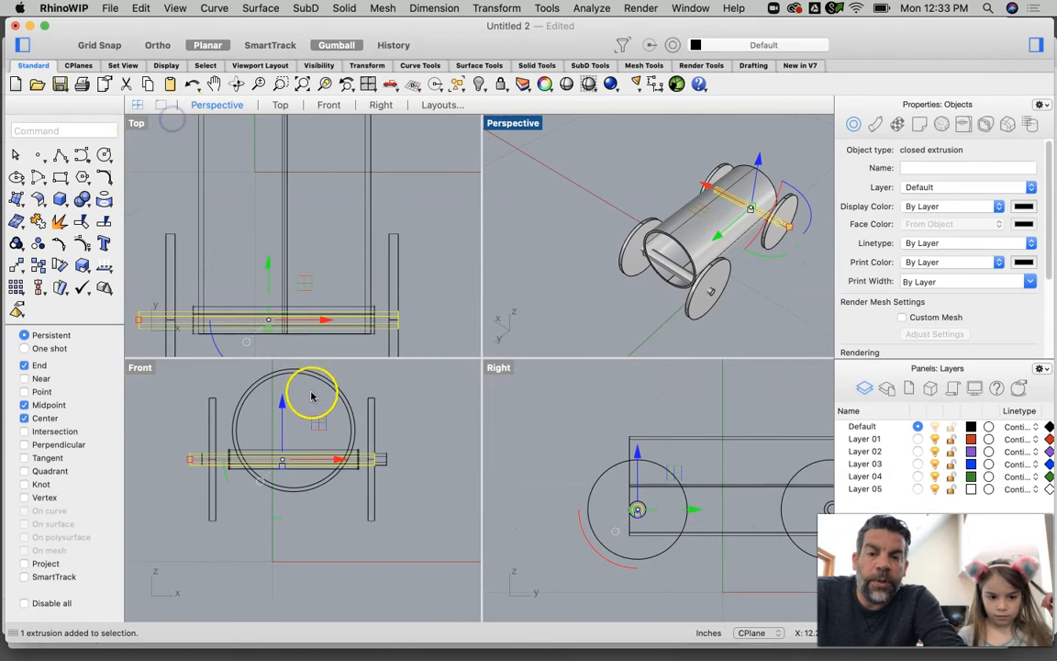
pyautogui.moveTo(312, 463); pyautogui.dragTo(352, 462)
# Step: Maximize the Perspective viewport and set its display mode to Ghosted, viewing the axle inside the thick cylinder
pyautogui.click(557, 190)
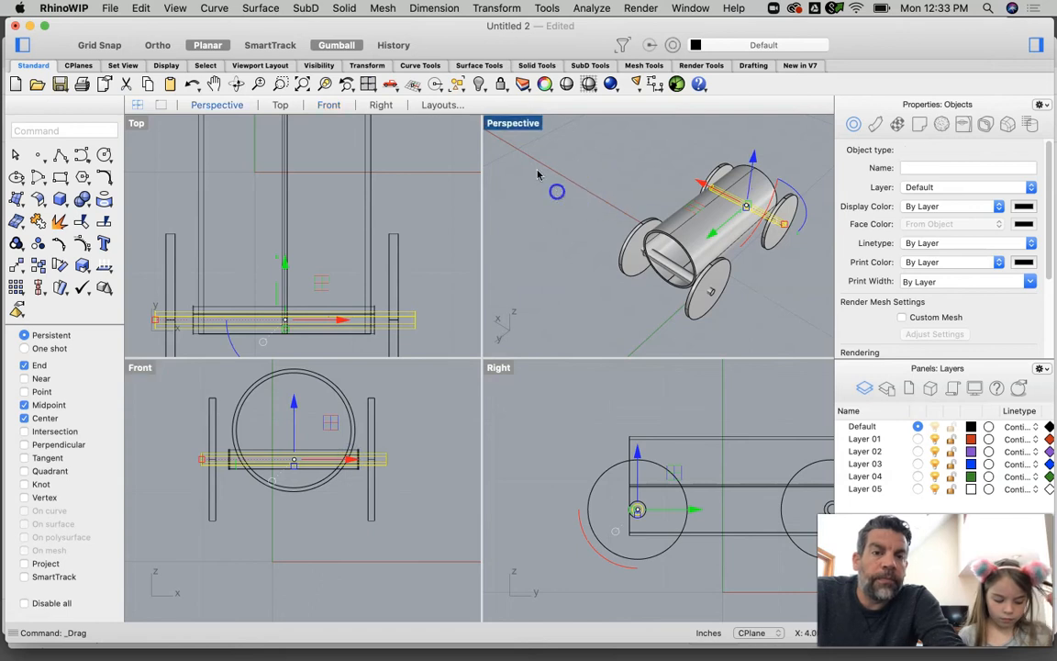
pyautogui.doubleClick(507, 130)
pyautogui.moveTo(528, 338); pyautogui.dragTo(463, 381, button='right')
pyautogui.scroll(3, 557, 371)
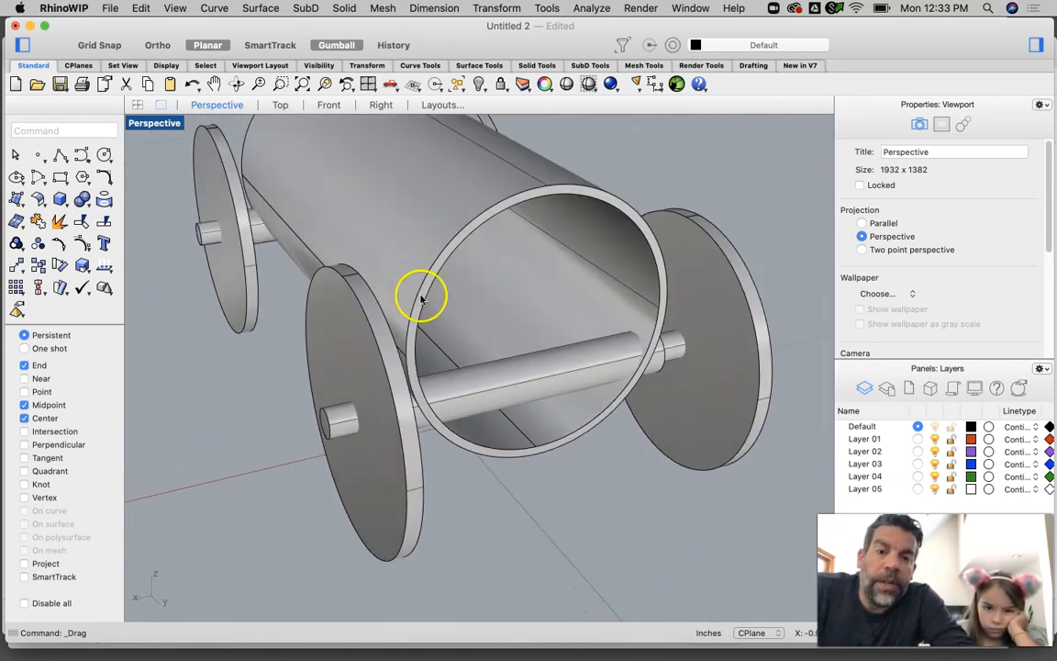
pyautogui.click(161, 125)
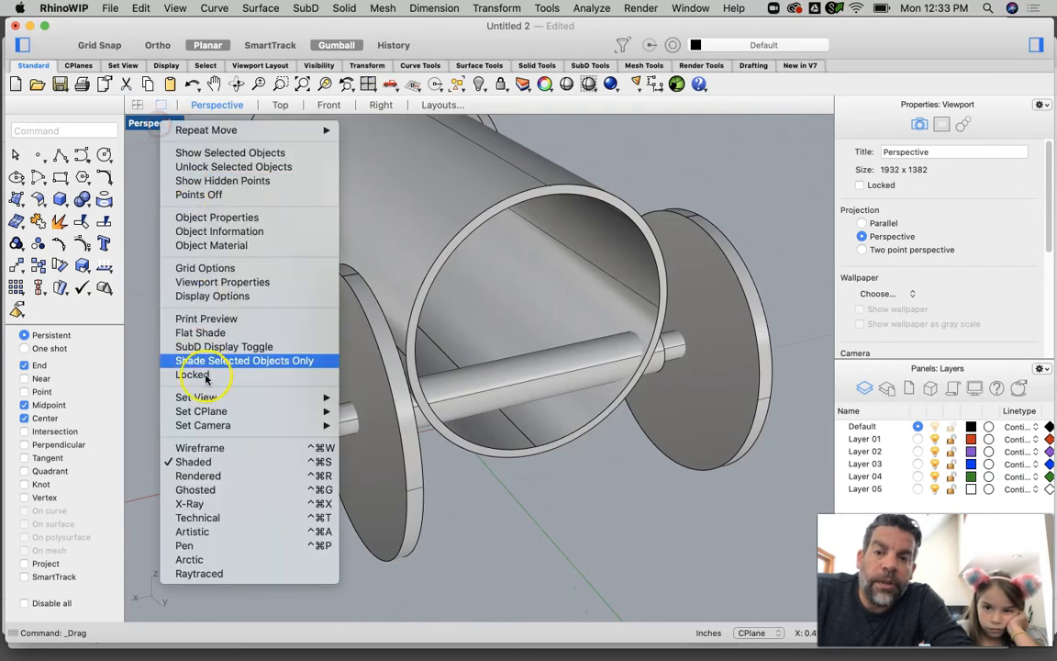
pyautogui.click(231, 490)
pyautogui.moveTo(500, 385); pyautogui.dragTo(478, 388, button='right')
pyautogui.scroll(5, 443, 393)
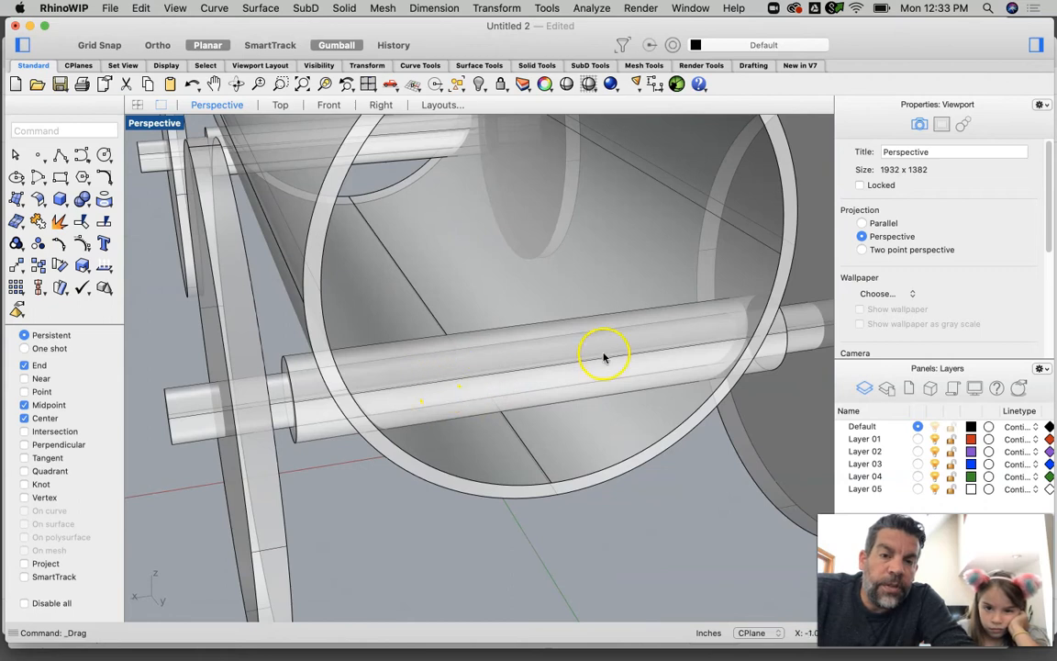
pyautogui.scroll(-5, 531, 369)
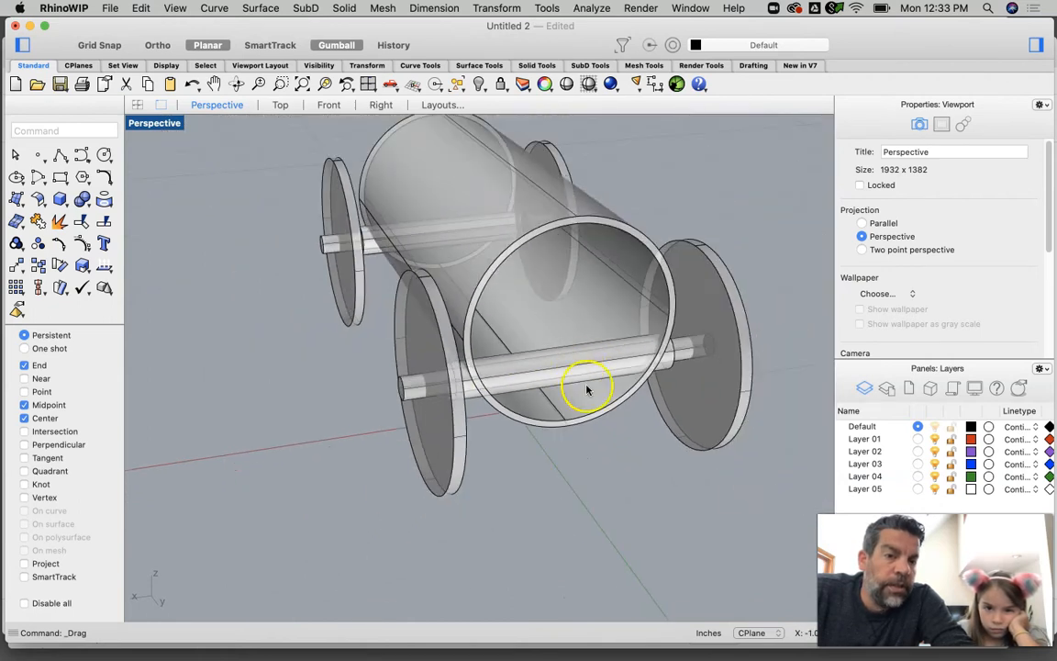
# Step: Subtract both axles from the two thick cylinders with a Boolean Difference, with Delete Input off to keep the axles
pyautogui.click(345, 9)
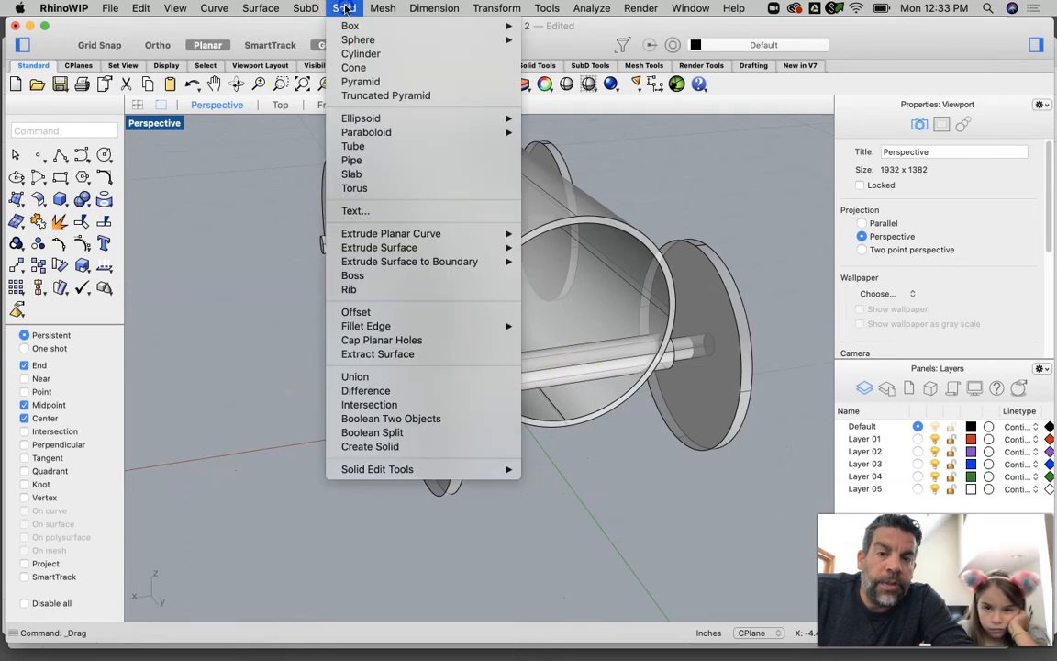
pyautogui.click(365, 391)
pyautogui.scroll(4, 475, 395)
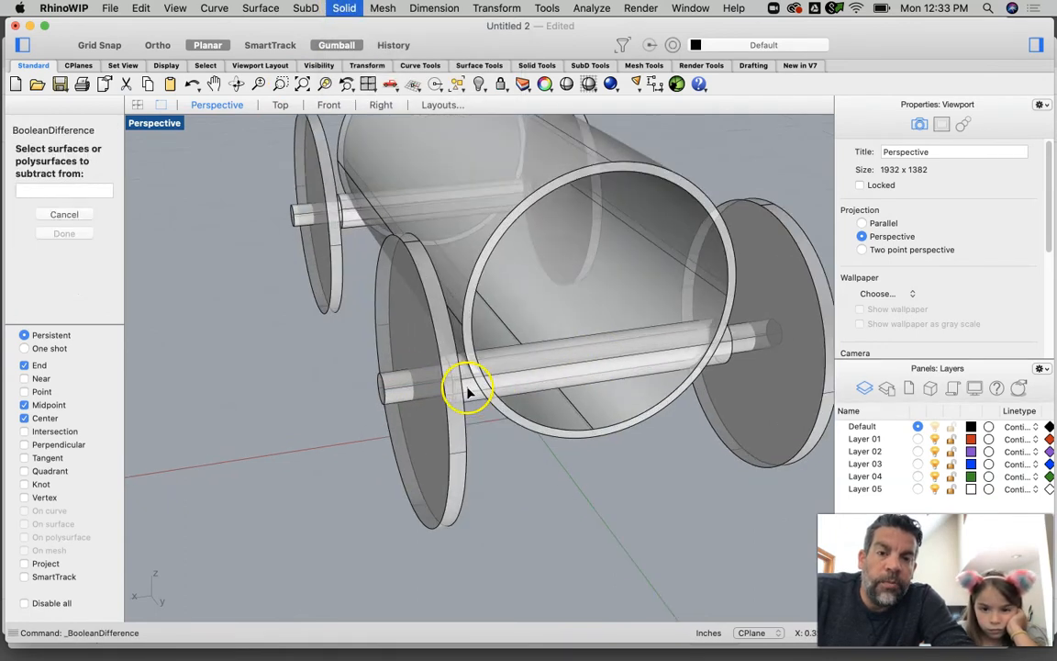
pyautogui.moveTo(476, 395); pyautogui.dragTo(459, 392, button='right')
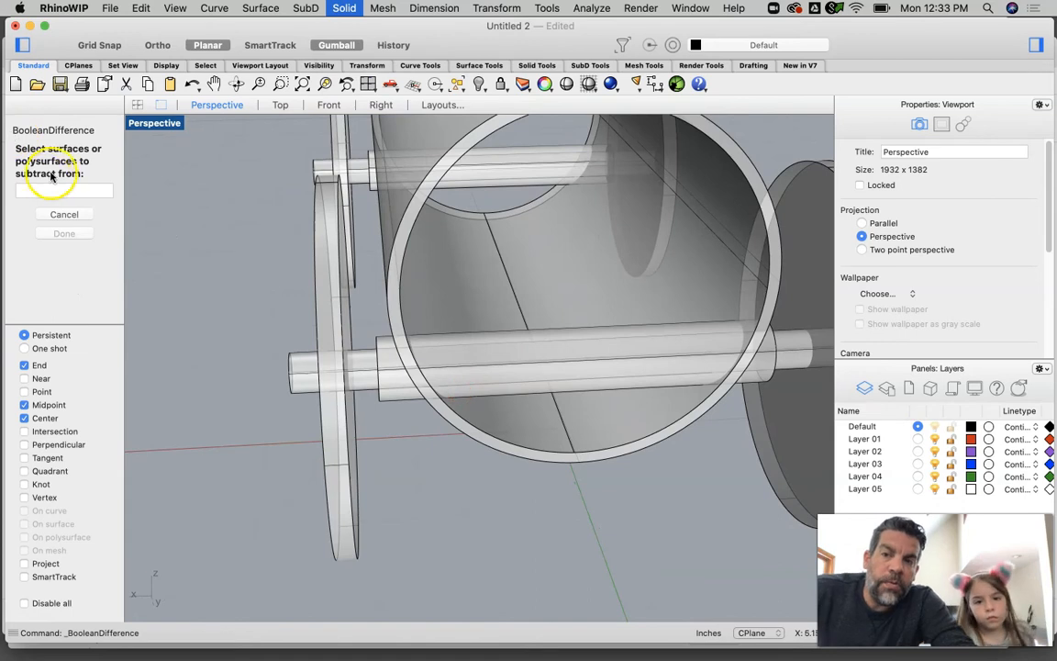
pyautogui.click(390, 379)
pyautogui.scroll(3, 371, 174)
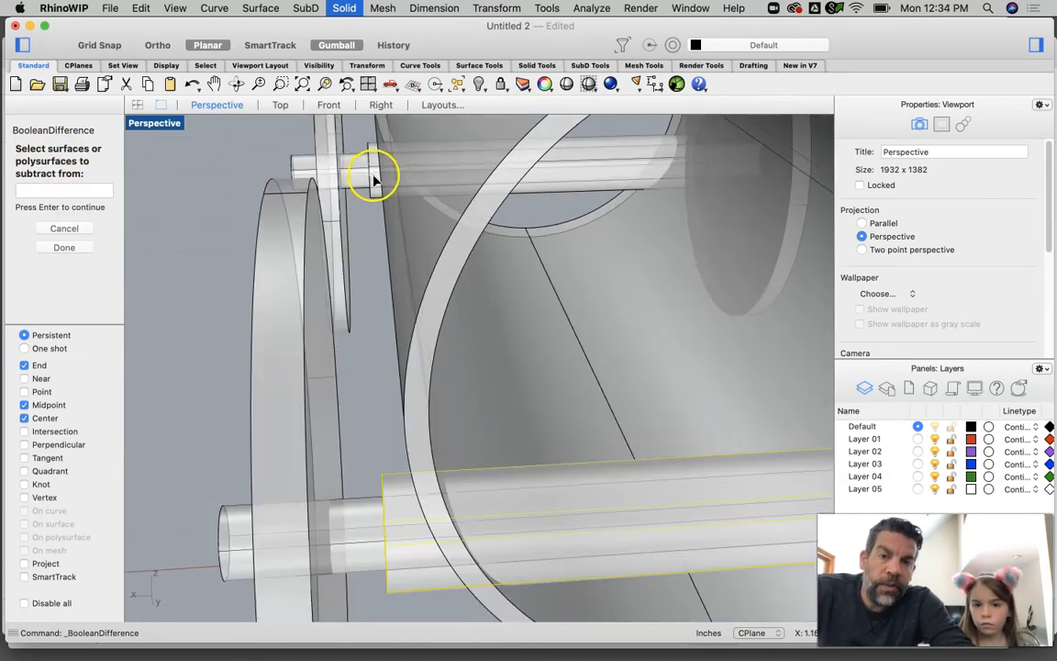
pyautogui.click(373, 180)
pyautogui.rightClick(358, 184)
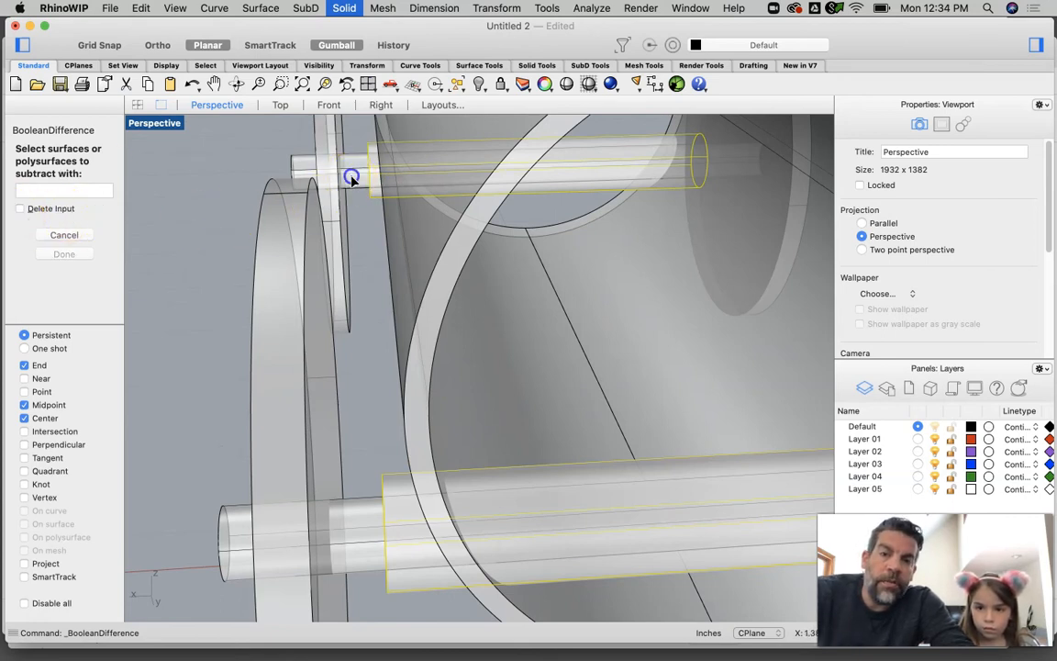
pyautogui.click(352, 178)
pyautogui.click(370, 530)
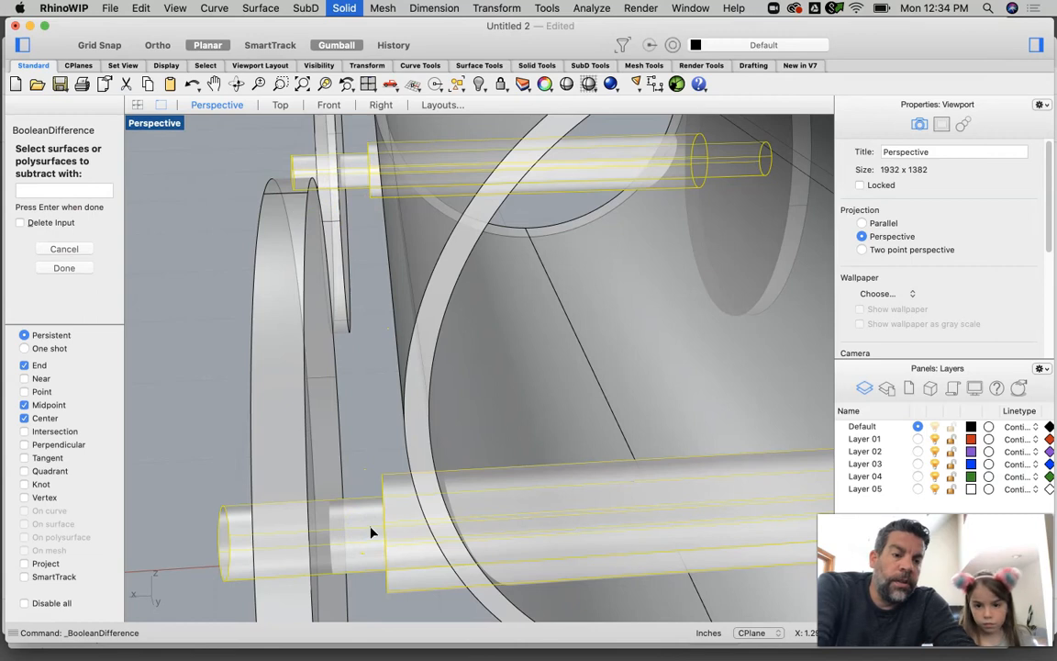
pyautogui.rightClick(372, 532)
# Step: Inspect the hollowed cylinders and the whole car from several angles in the Ghosted Perspective view
pyautogui.scroll(-10, 407, 462)
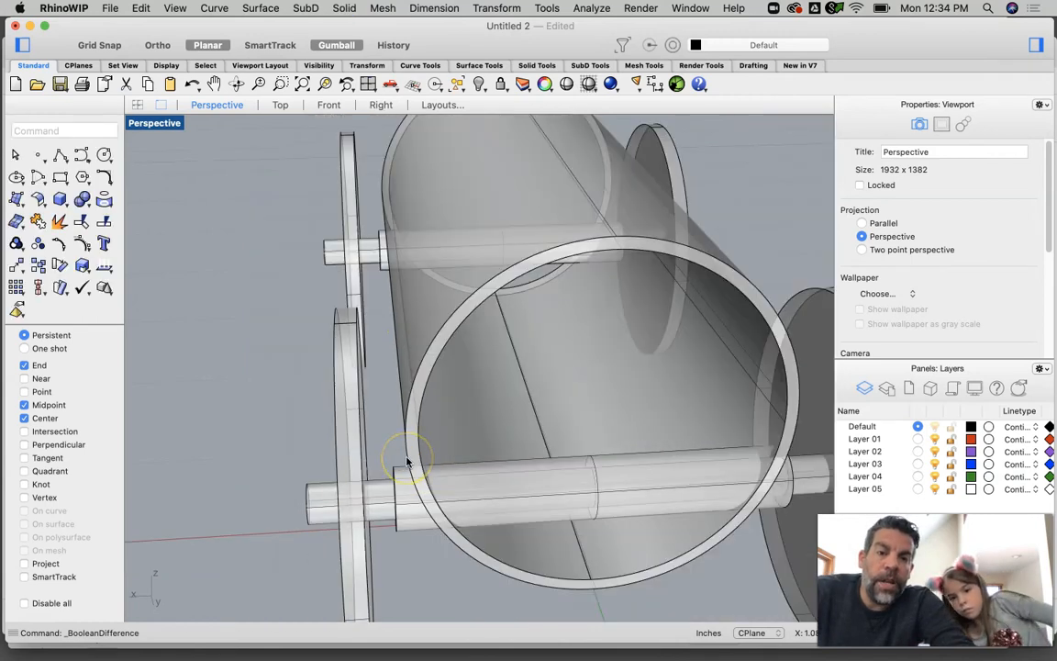
pyautogui.scroll(-8, 466, 449)
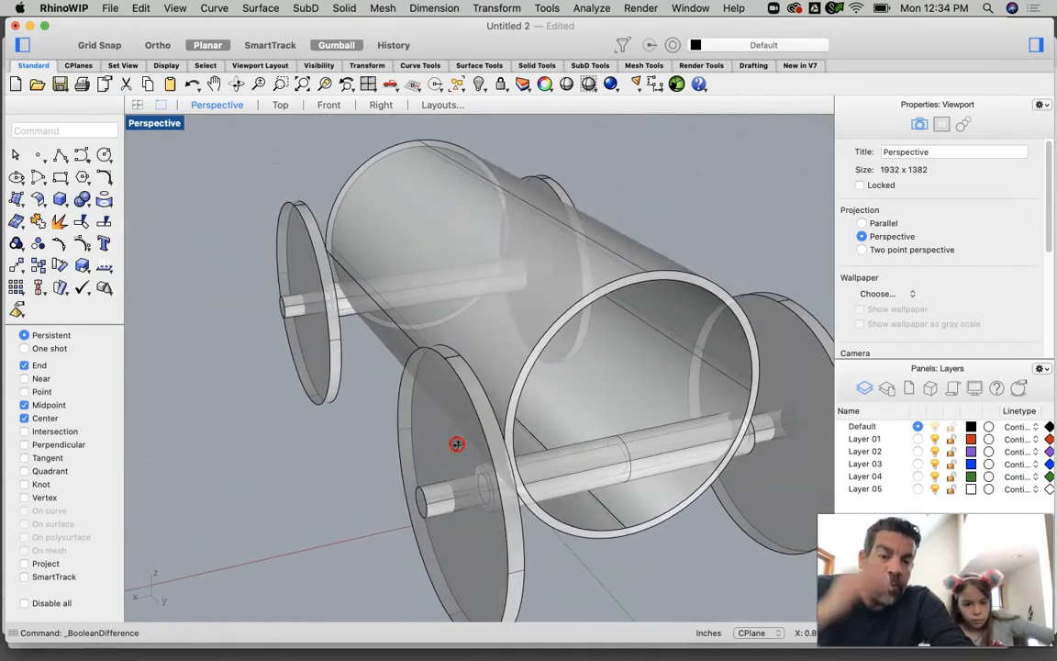
pyautogui.moveTo(460, 451); pyautogui.dragTo(495, 459, button='right')
pyautogui.scroll(4, 483, 480)
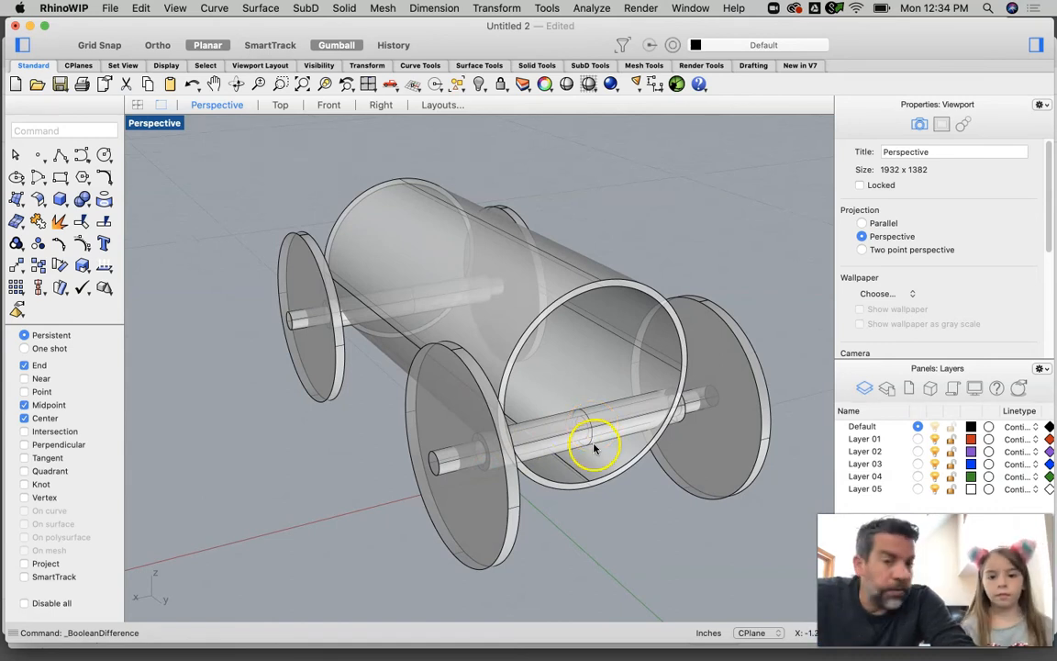
pyautogui.scroll(-2, 597, 446)
pyautogui.moveTo(589, 405); pyautogui.dragTo(537, 403, button='right')
pyautogui.moveTo(569, 317); pyautogui.dragTo(562, 280, button='right')
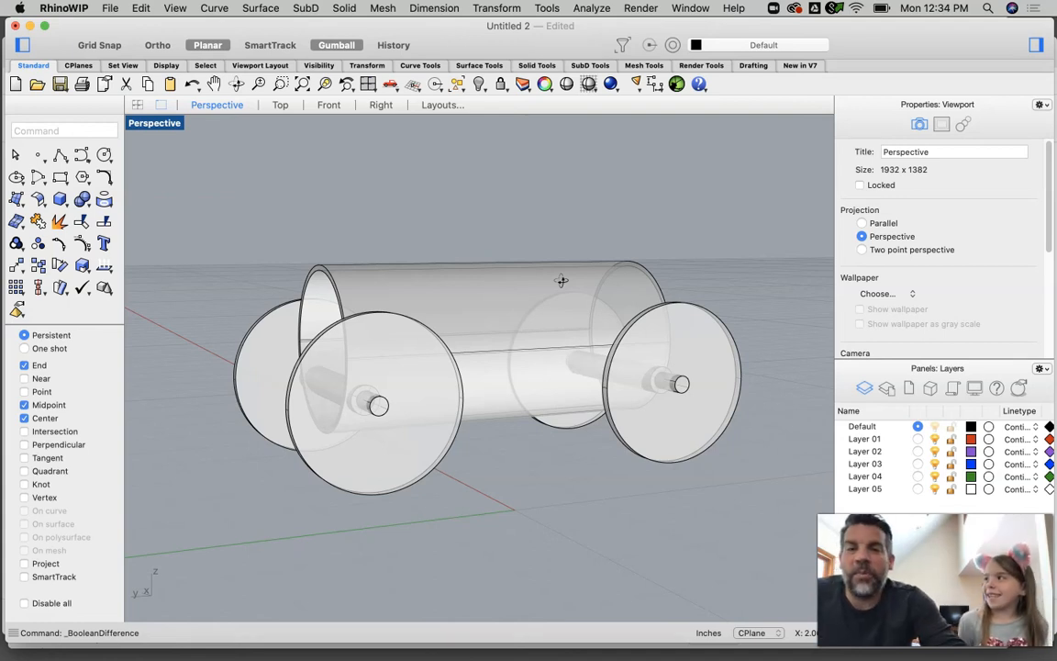
# Step: Create the text 7 as a solid in Helvetica Neue, 1.000 in high and 10.000 thick, and place it beside the car
pyautogui.click(104, 243)
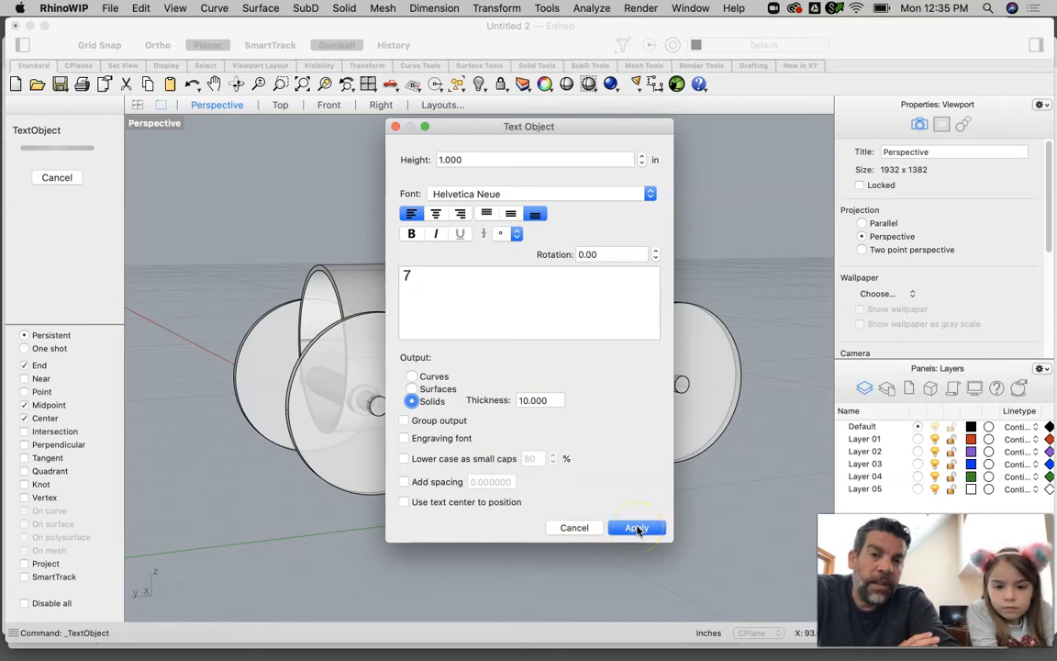
pyautogui.moveTo(486, 159); pyautogui.dragTo(443, 162)
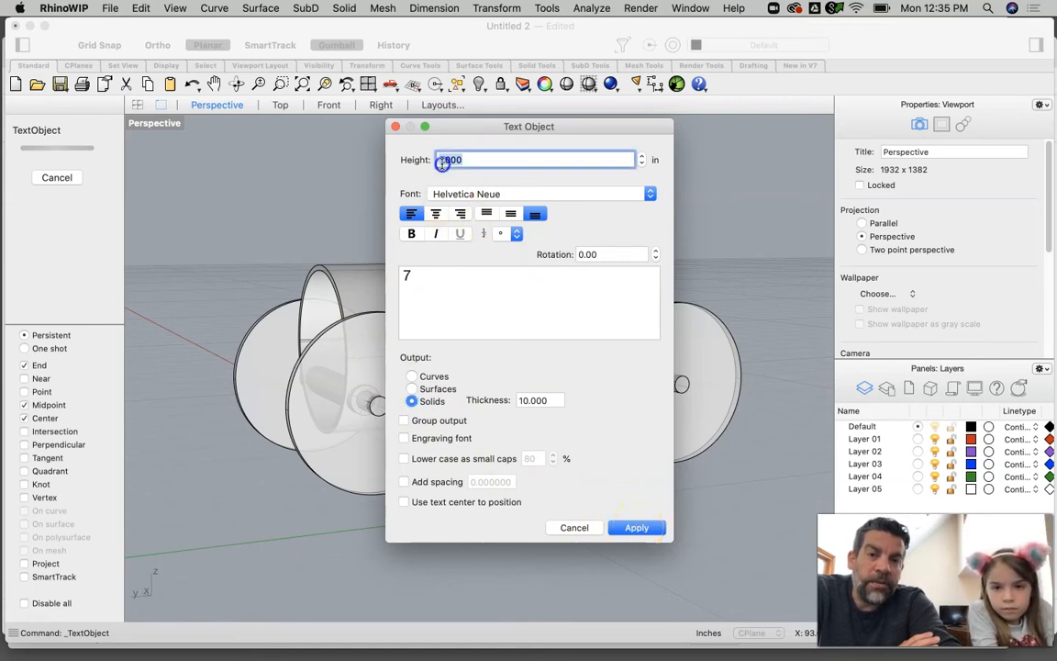
pyautogui.click(638, 527)
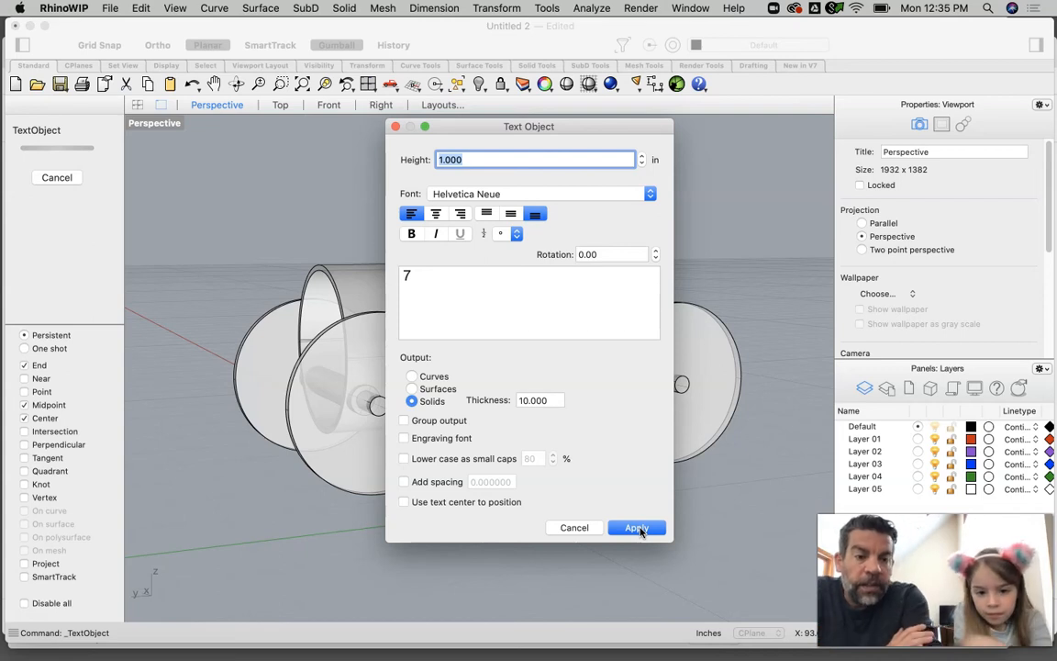
pyautogui.click(637, 528)
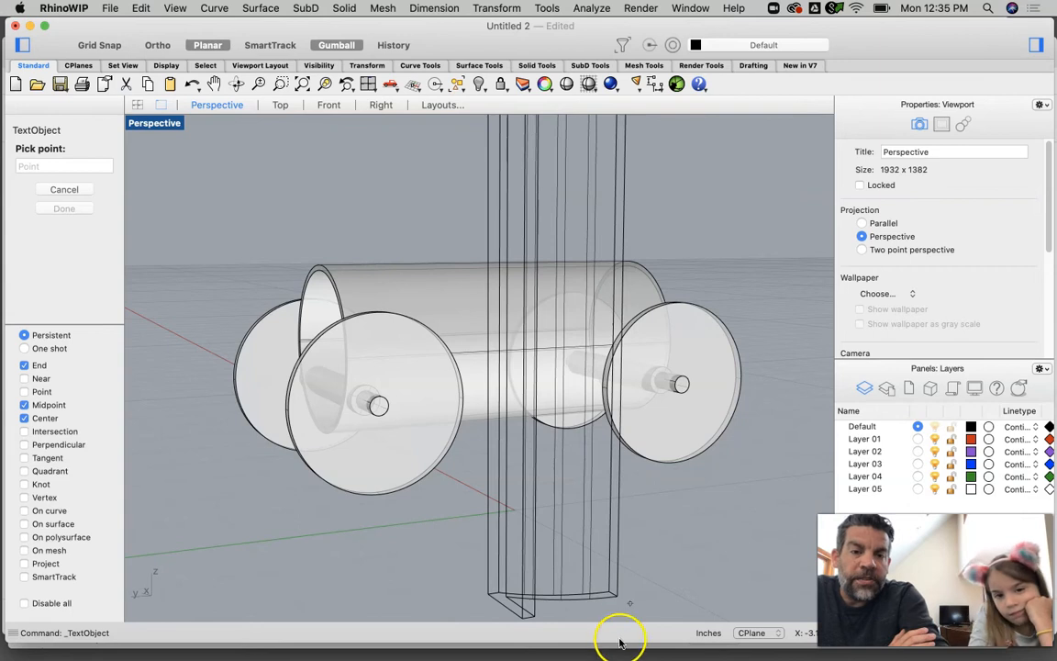
pyautogui.scroll(-6, 550, 512)
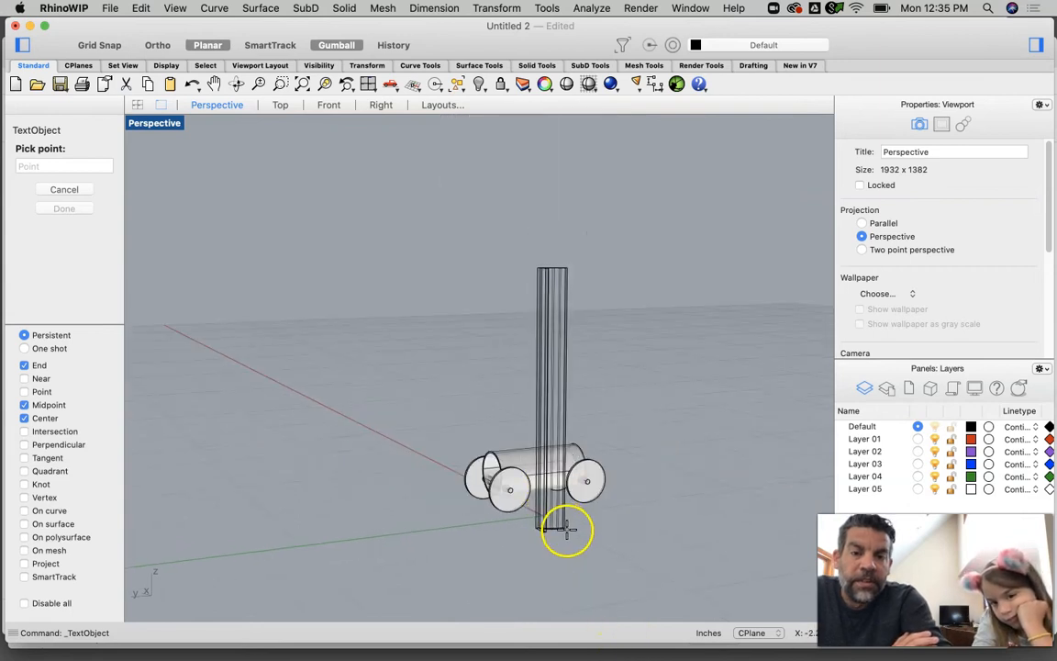
pyautogui.click(567, 529)
# Step: Scale down the solid 7's extrusion depth in the Right view until it is a thin block
pyautogui.moveTo(573, 349); pyautogui.dragTo(425, 451, button='right')
pyautogui.click(393, 448)
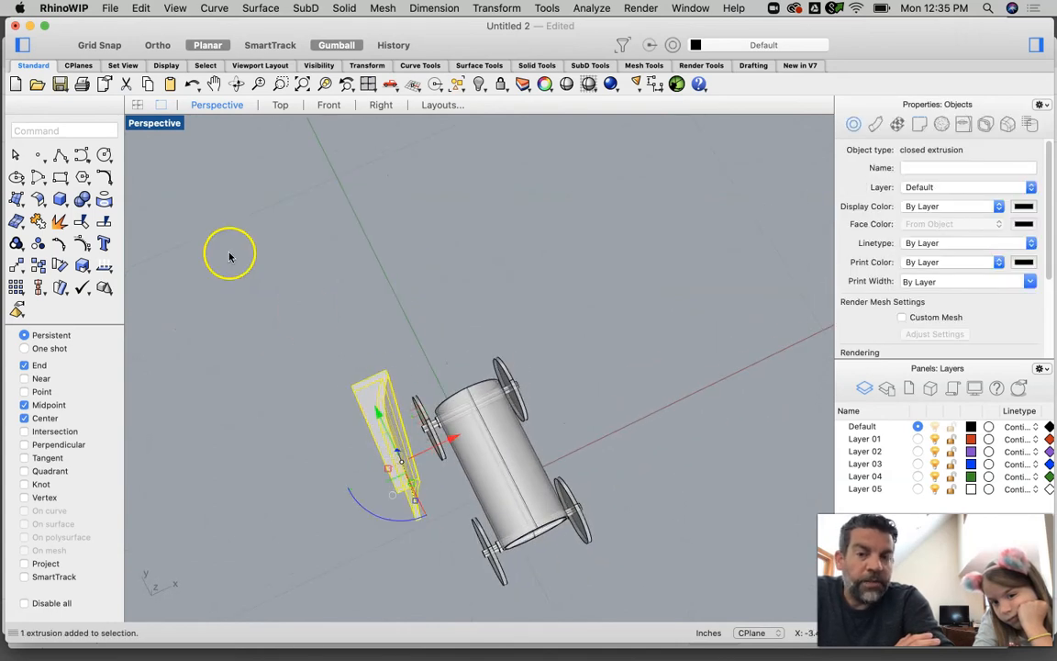
pyautogui.doubleClick(147, 125)
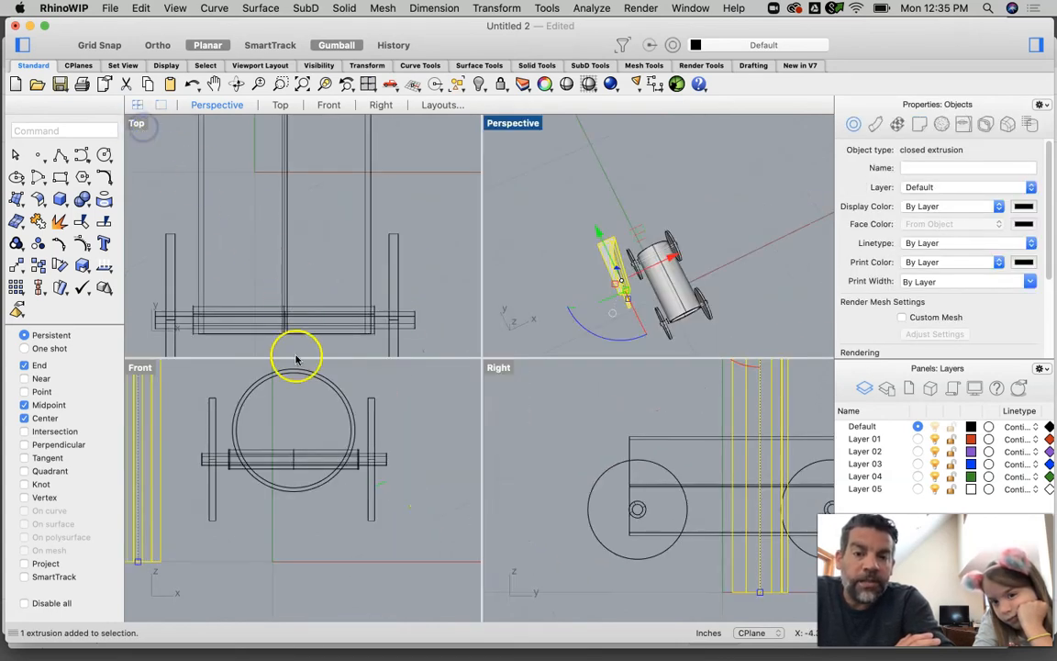
pyautogui.moveTo(758, 596); pyautogui.dragTo(748, 417)
pyautogui.moveTo(748, 478); pyautogui.dragTo(685, 552, button='right')
pyautogui.scroll(-4, 686, 552)
pyautogui.moveTo(693, 517); pyautogui.dragTo(690, 447)
pyautogui.click(579, 275)
pyautogui.scroll(3, 612, 282)
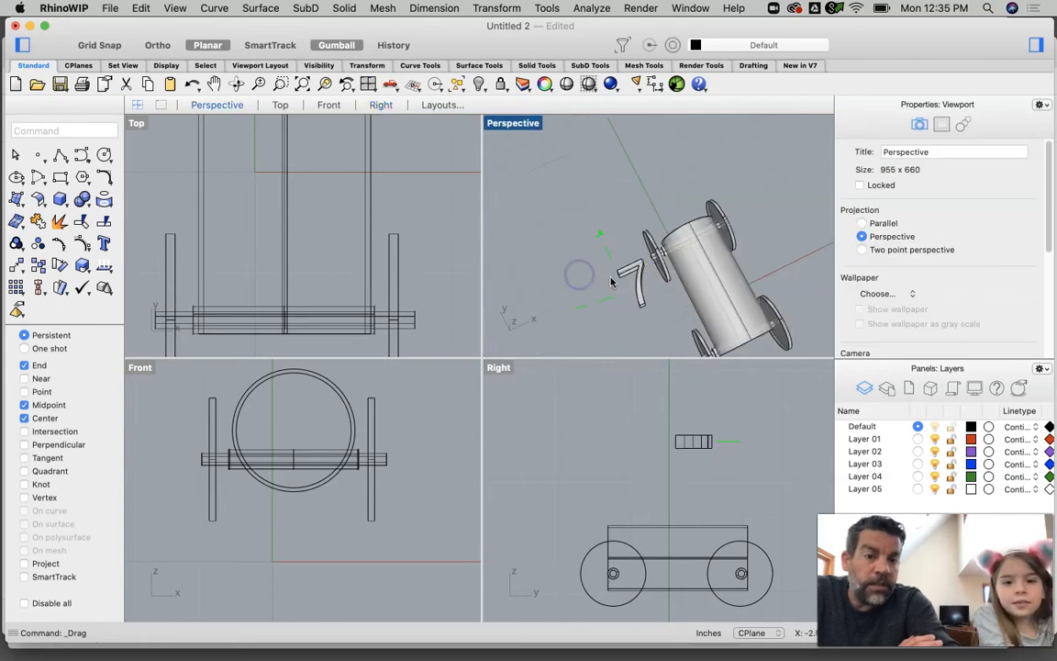
pyautogui.scroll(3, 612, 282)
# Step: Rotate the thin 7 in quarter turns with the gumball until it stands upright, facing the side of the car
pyautogui.click(667, 291)
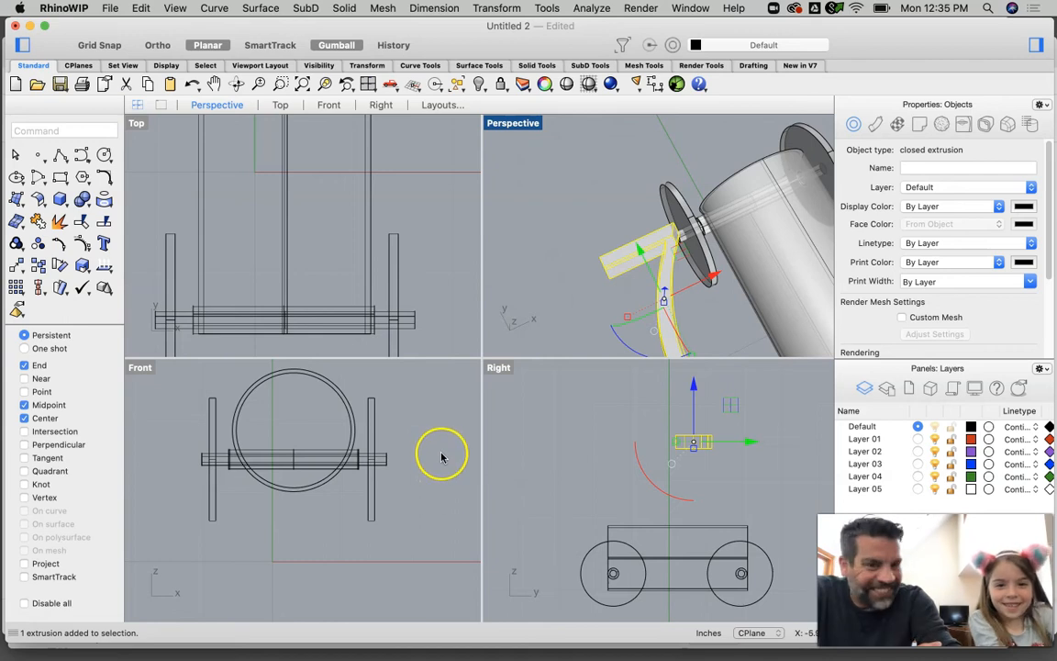
pyautogui.scroll(-3, 359, 508)
pyautogui.moveTo(360, 507); pyautogui.dragTo(261, 439)
pyautogui.click(597, 422)
pyautogui.click(712, 441)
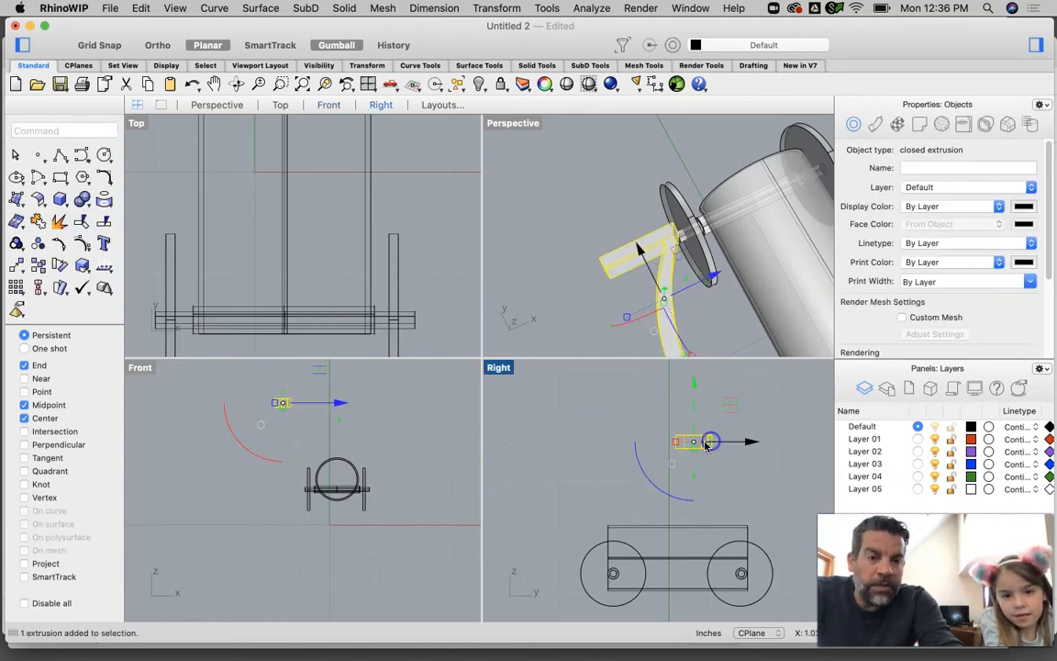
pyautogui.moveTo(637, 460); pyautogui.dragTo(694, 480)
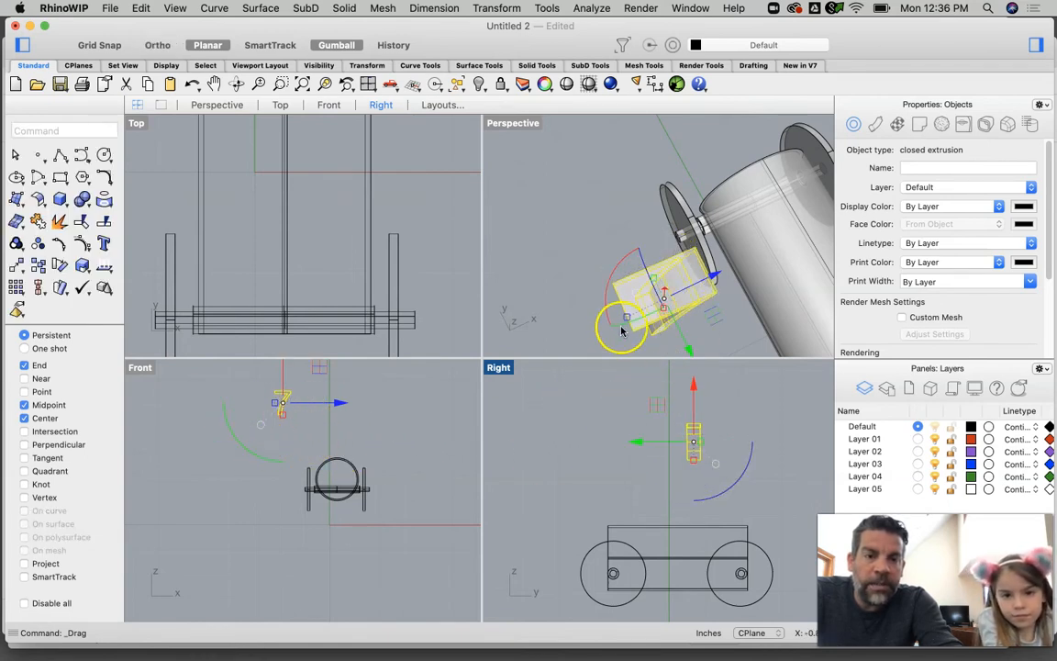
pyautogui.moveTo(630, 212); pyautogui.dragTo(656, 238, button='right')
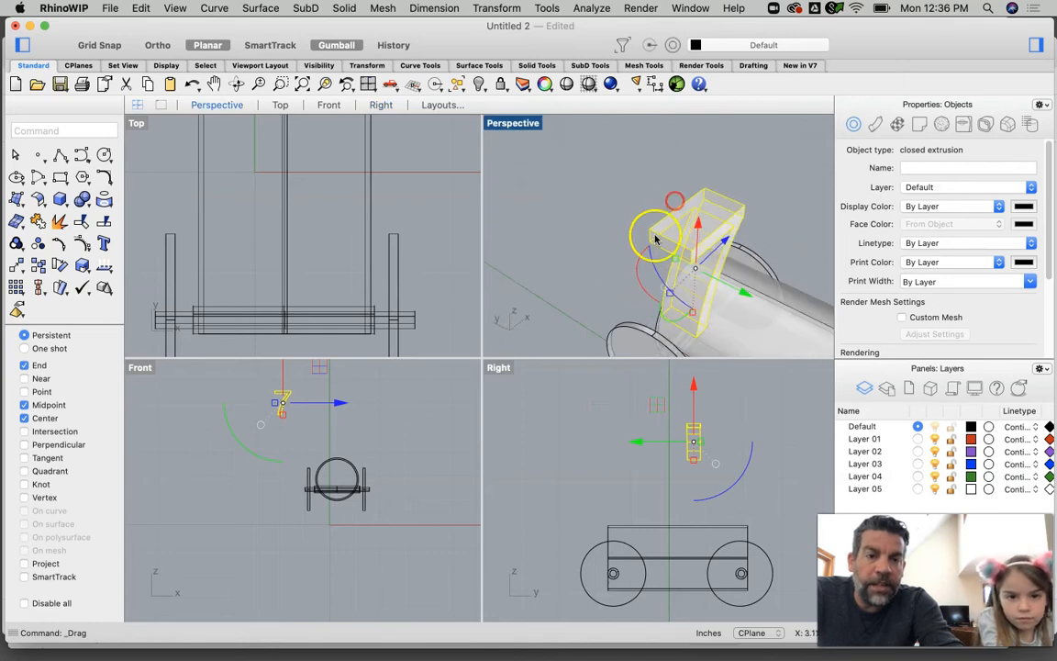
pyautogui.moveTo(633, 274); pyautogui.dragTo(637, 224)
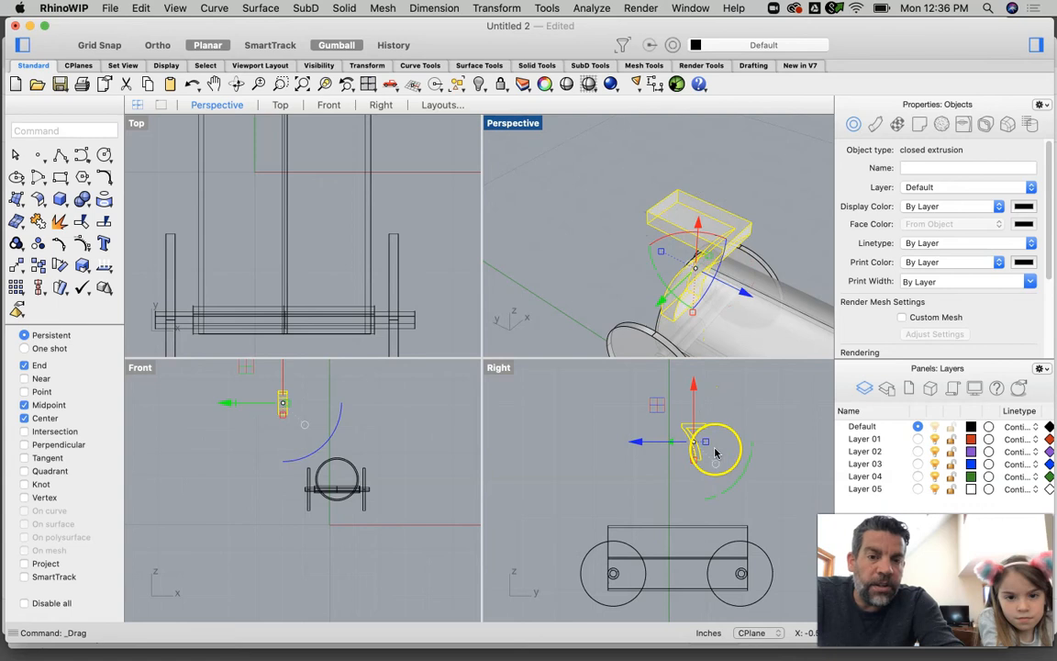
pyautogui.moveTo(611, 274); pyautogui.dragTo(630, 246, button='right')
pyautogui.scroll(-12, 630, 259)
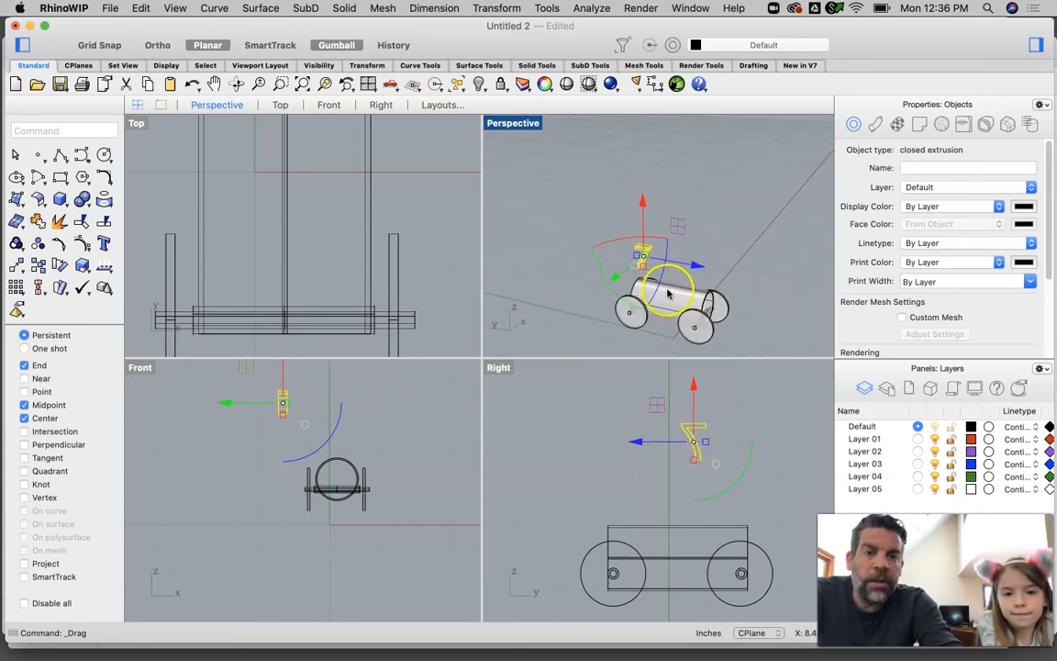
# Step: Move the 7 down against the side of the tube and slide it midway between the front and rear wheels
pyautogui.click(700, 460)
pyautogui.click(698, 456)
pyautogui.moveTo(340, 409)
pyautogui.mouseDown()
pyautogui.moveTo(415, 405)
pyautogui.moveTo(347, 405)
pyautogui.mouseUp()
pyautogui.moveTo(329, 405); pyautogui.dragTo(333, 488, button='right')
pyautogui.moveTo(311, 429); pyautogui.dragTo(335, 504)
pyautogui.scroll(-4, 303, 226)
pyautogui.moveTo(302, 225); pyautogui.dragTo(323, 302, button='right')
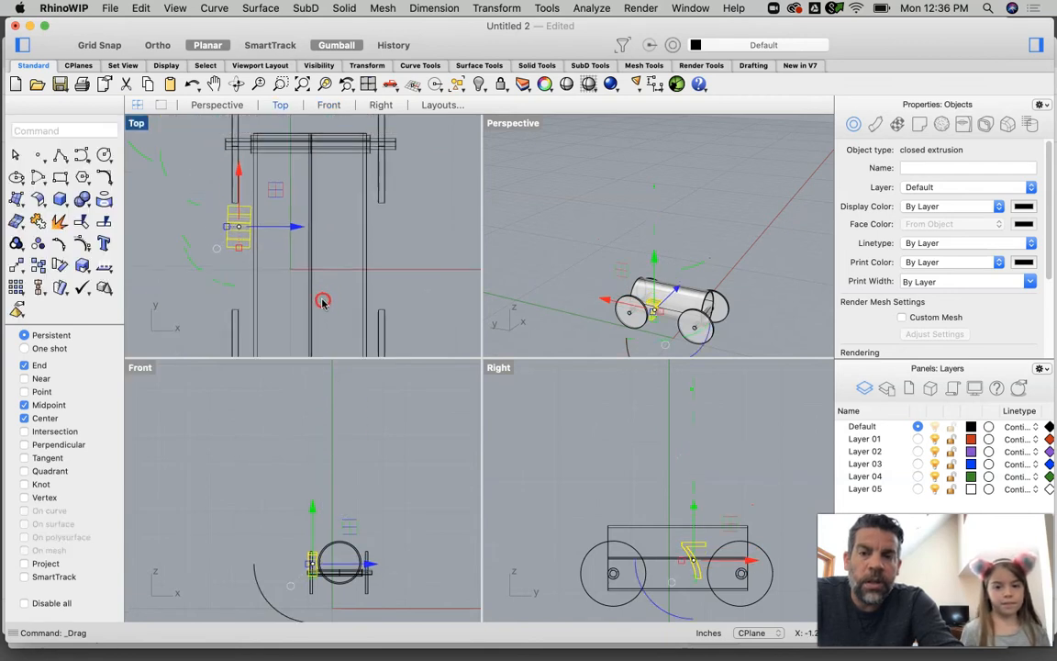
pyautogui.moveTo(239, 170); pyautogui.dragTo(238, 216)
pyautogui.scroll(3, 679, 323)
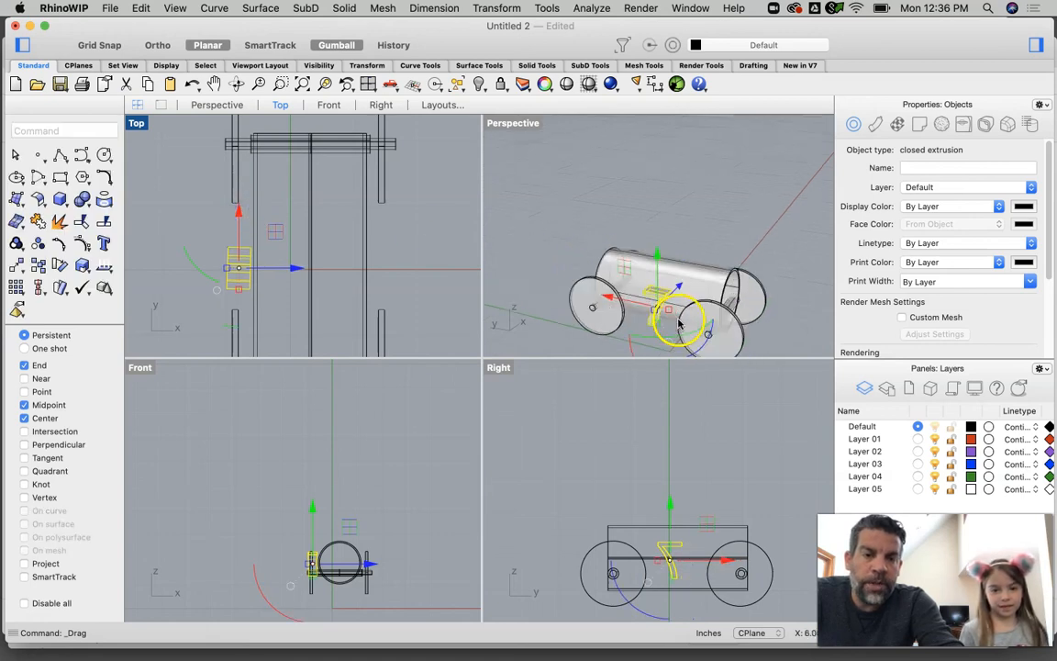
# Step: Maximize the Perspective viewport and push the 7 slightly into the tube's side
pyautogui.scroll(2, 679, 323)
pyautogui.doubleClick(513, 123)
pyautogui.keyDown('shift'); pyautogui.moveTo(558, 363); pyautogui.dragTo(579, 257, button='right'); pyautogui.keyUp('shift')
pyautogui.moveTo(492, 353); pyautogui.dragTo(507, 343)
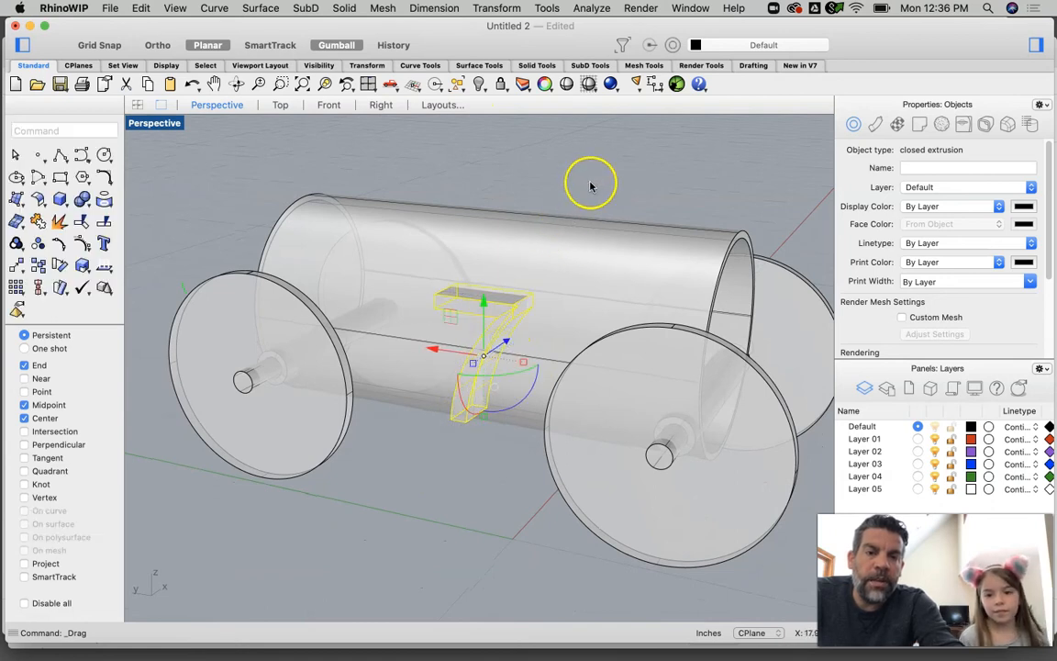
pyautogui.press('Escape')
pyautogui.moveTo(550, 307); pyautogui.dragTo(567, 316, button='right')
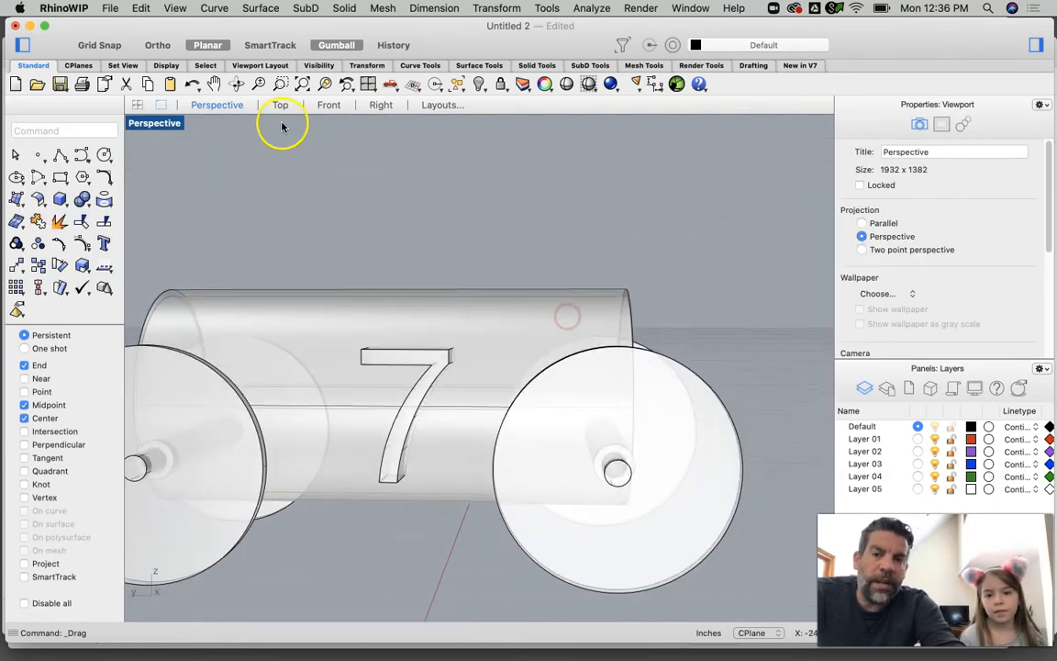
# Step: Set the Perspective viewport's display mode to Shaded and view the 7 on the car's side
pyautogui.click(156, 123)
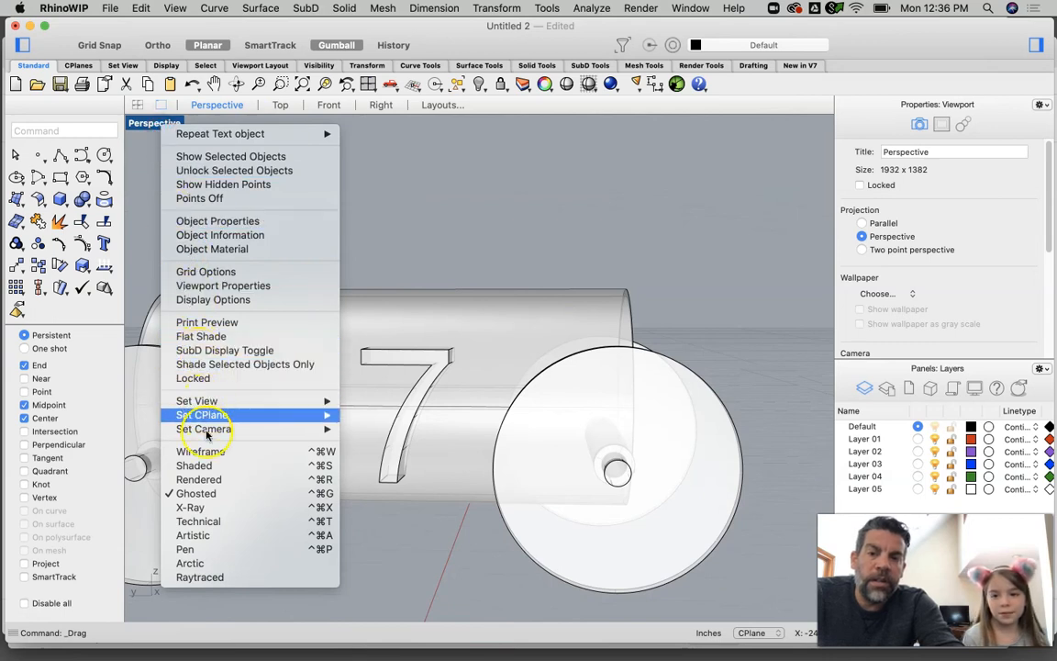
pyautogui.click(299, 466)
pyautogui.moveTo(444, 365); pyautogui.dragTo(449, 396, button='right')
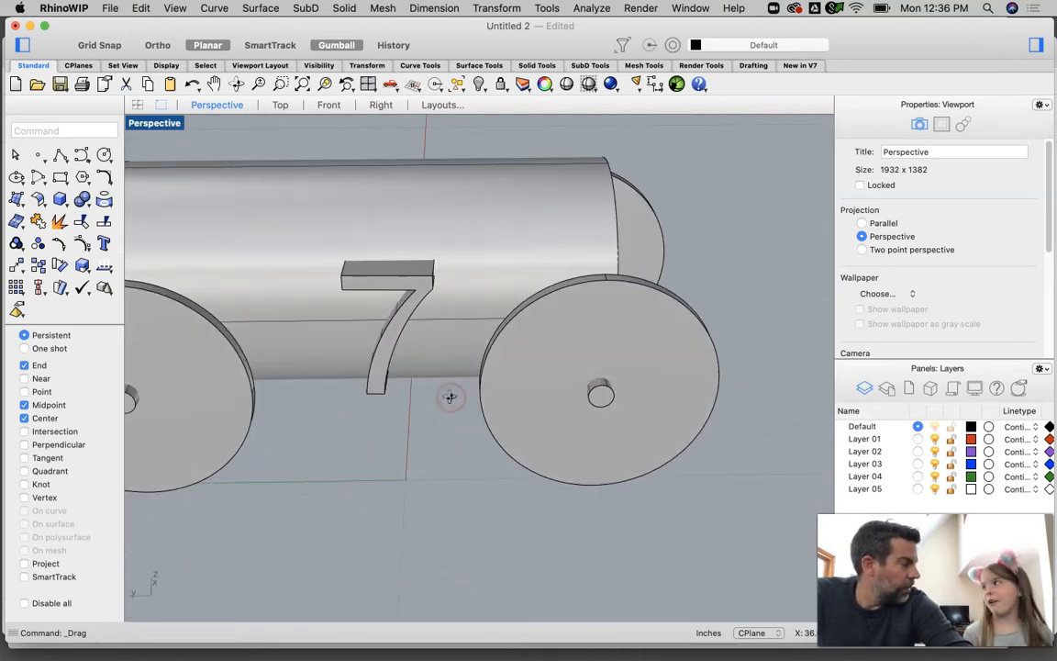
pyautogui.scroll(3, 367, 342)
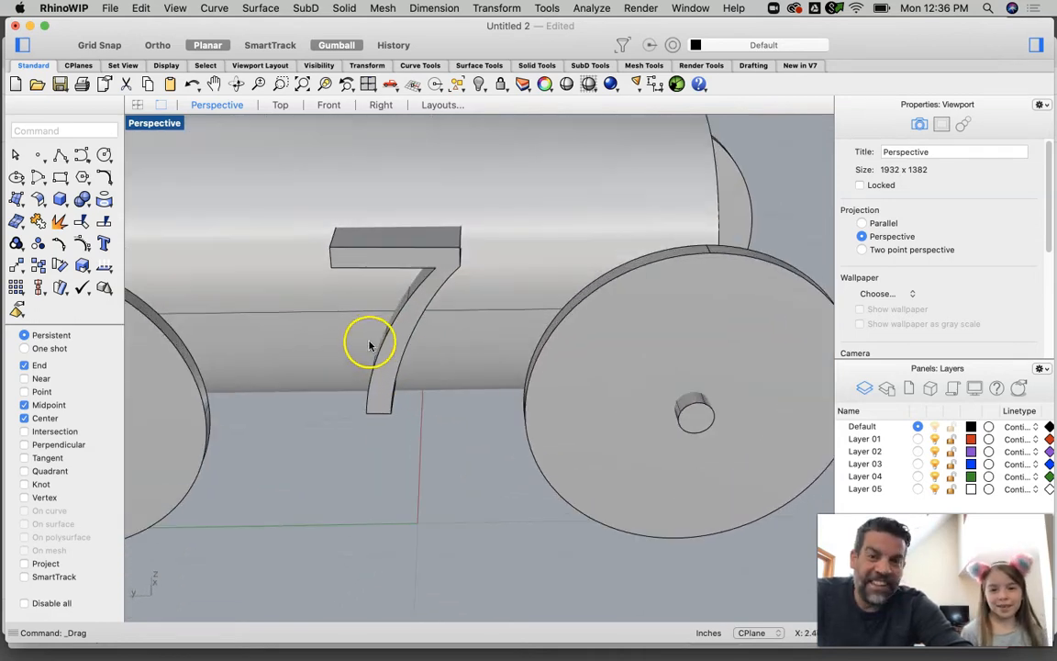
# Step: Slide the 7 a short distance lengthwise along the side of the tube
pyautogui.click(431, 287)
pyautogui.moveTo(342, 319); pyautogui.dragTo(311, 314)
pyautogui.click(465, 451)
pyautogui.moveTo(465, 451); pyautogui.dragTo(426, 432, button='right')
pyautogui.scroll(-3, 427, 434)
pyautogui.moveTo(507, 437); pyautogui.dragTo(529, 421, button='right')
# Step: Enlarge the 7 slightly and uniformly, and shift it back along the tube between the wheels
pyautogui.click(441, 425)
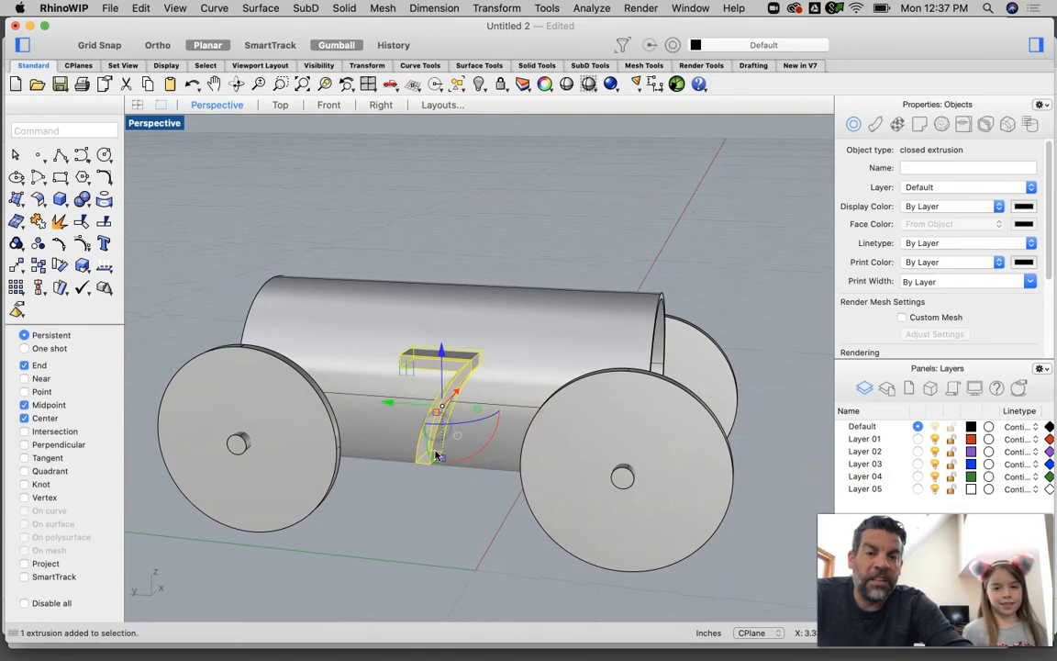
pyautogui.keyDown('shift'); pyautogui.moveTo(480, 409); pyautogui.dragTo(487, 414); pyautogui.keyUp('shift')
pyautogui.moveTo(452, 412); pyautogui.dragTo(480, 418, button='right')
pyautogui.moveTo(431, 405)
pyautogui.mouseDown()
pyautogui.moveTo(401, 391)
pyautogui.moveTo(451, 404)
pyautogui.mouseUp()
pyautogui.moveTo(486, 407)
pyautogui.mouseDown(button='right')
pyautogui.moveTo(520, 394)
pyautogui.moveTo(500, 402)
pyautogui.moveTo(513, 409)
pyautogui.moveTo(499, 416)
pyautogui.mouseUp(button='right')
pyautogui.click(739, 333)
pyautogui.moveTo(701, 377); pyautogui.dragTo(485, 431, button='right')
pyautogui.moveTo(491, 463); pyautogui.dragTo(491, 463, button='right')
# Step: Mirror a copy of the 7 across the tube's lengthwise centerline in the Top view
pyautogui.click(632, 374)
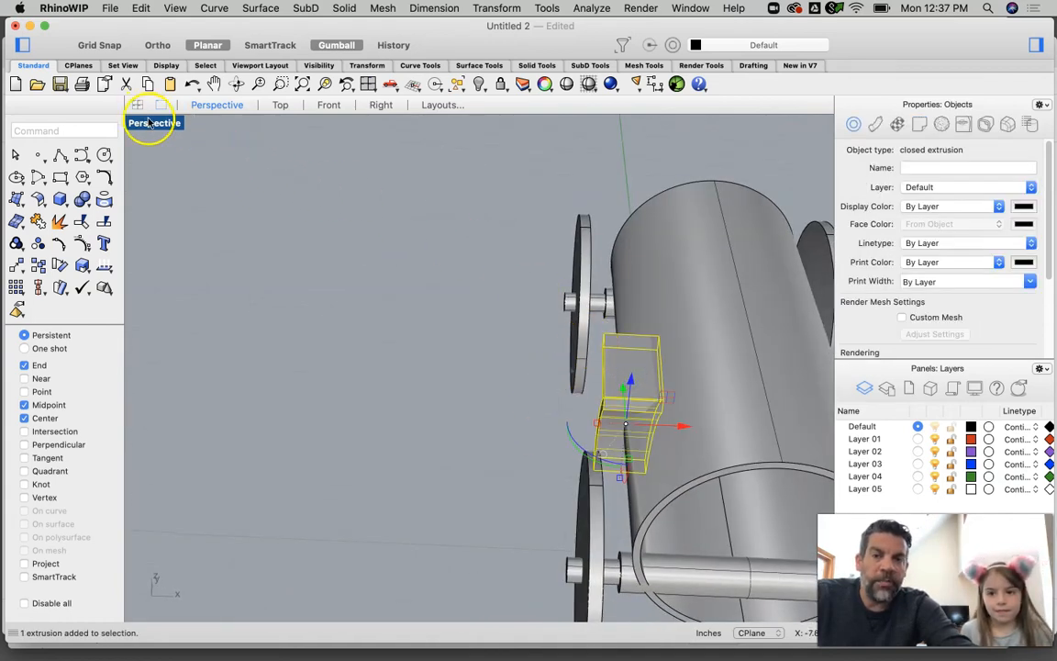
pyautogui.doubleClick(150, 123)
pyautogui.scroll(-3, 331, 250)
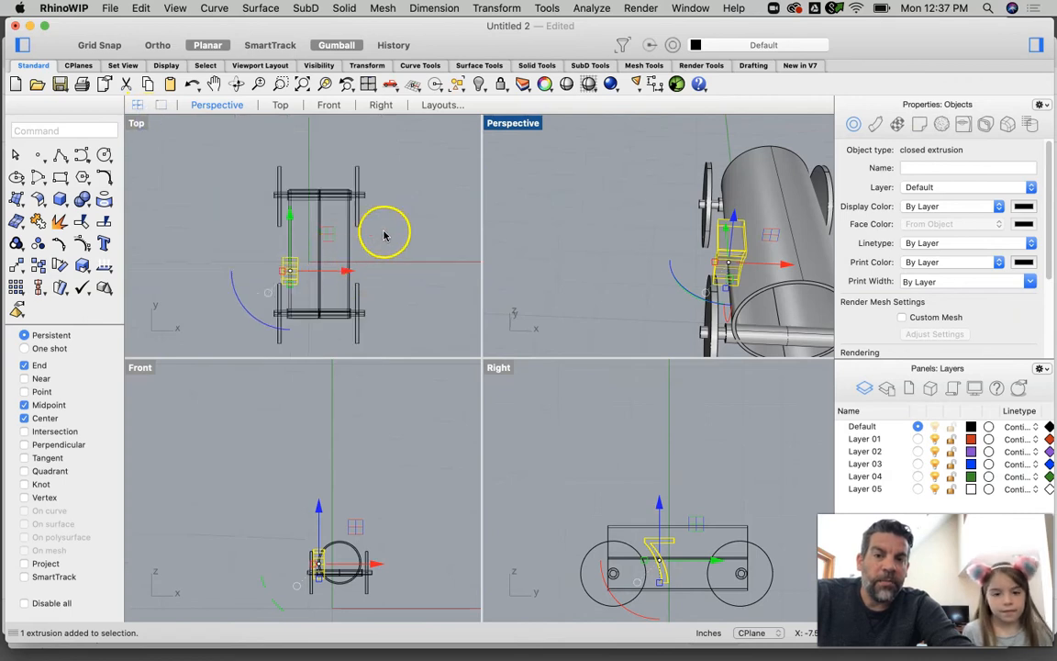
pyautogui.click(496, 9)
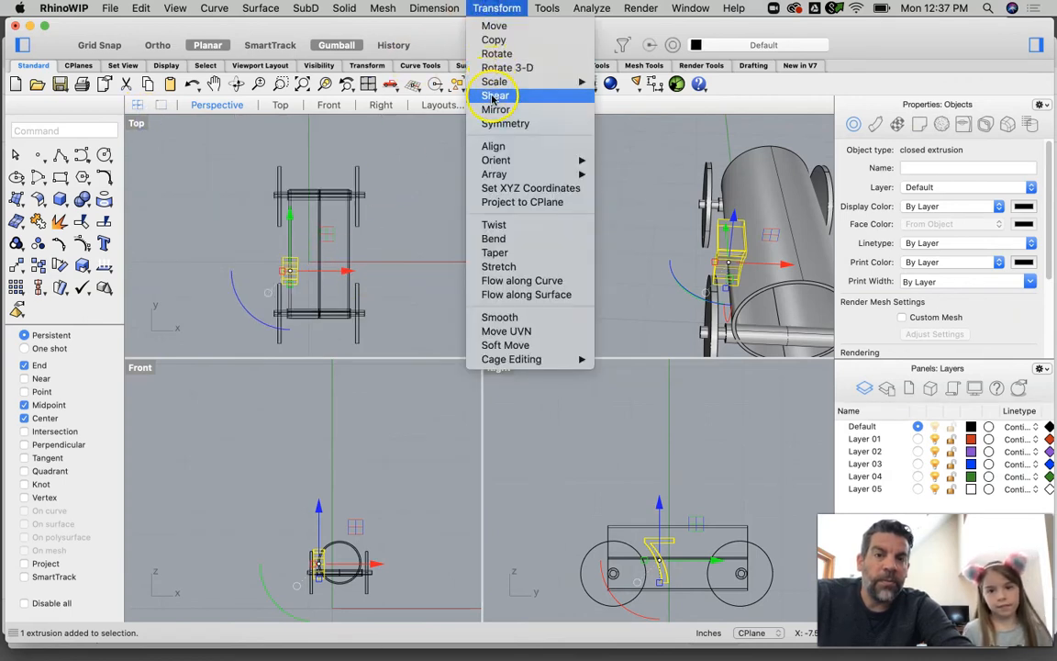
pyautogui.click(500, 105)
pyautogui.scroll(5, 349, 170)
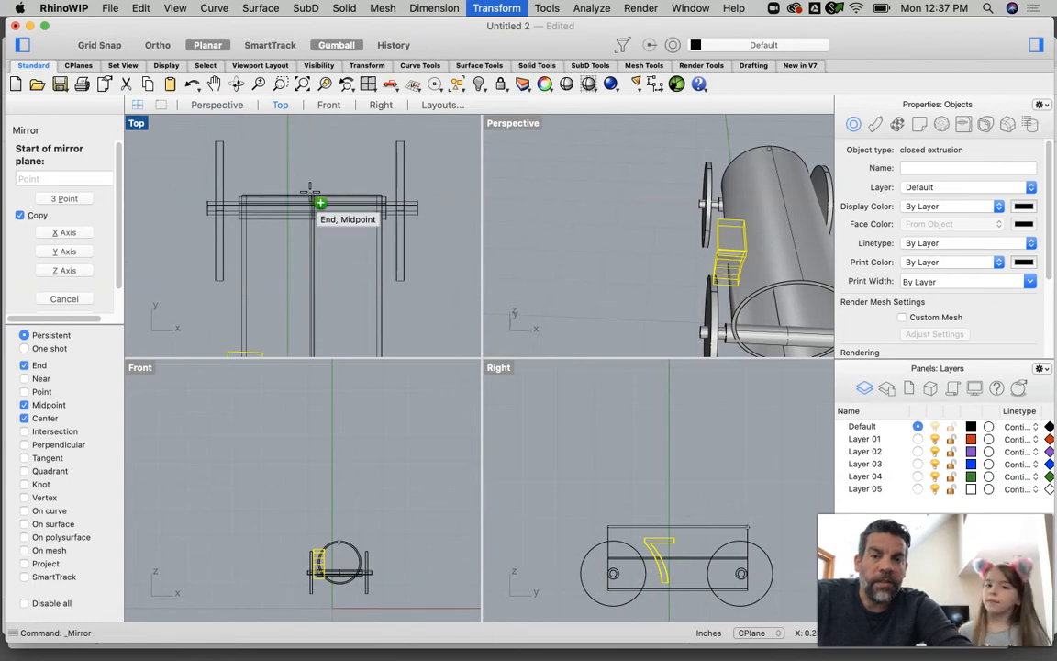
pyautogui.click(310, 192)
pyautogui.scroll(-2, 323, 232)
pyautogui.moveTo(322, 232); pyautogui.dragTo(322, 127, button='right')
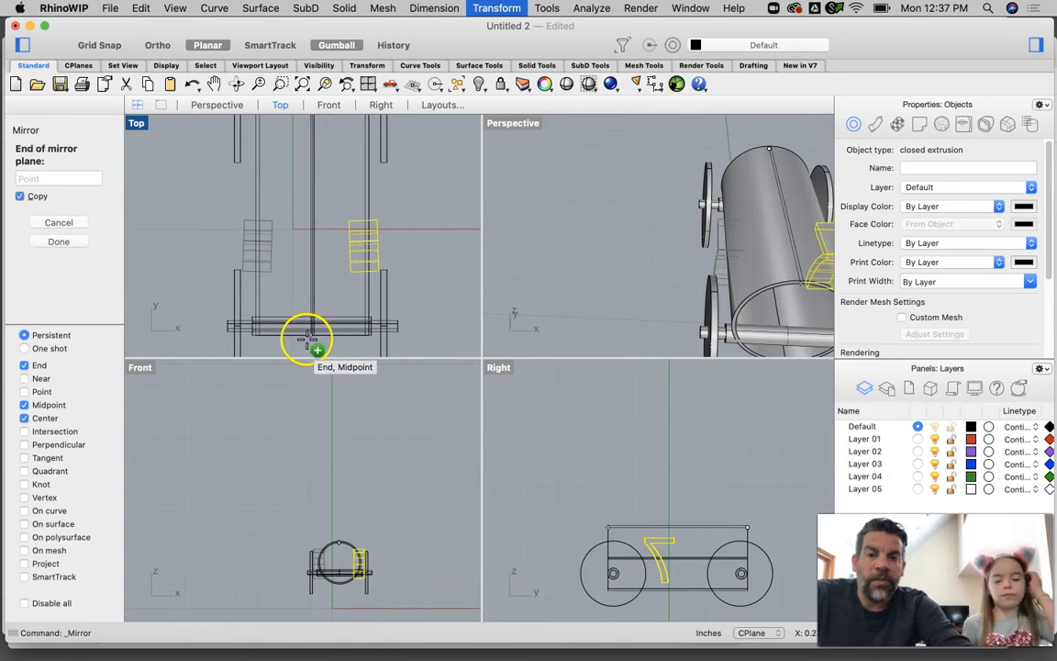
pyautogui.moveTo(335, 279); pyautogui.dragTo(325, 188, button='right')
pyautogui.keyDown('shift'); pyautogui.click(315, 288); pyautogui.keyUp('shift')
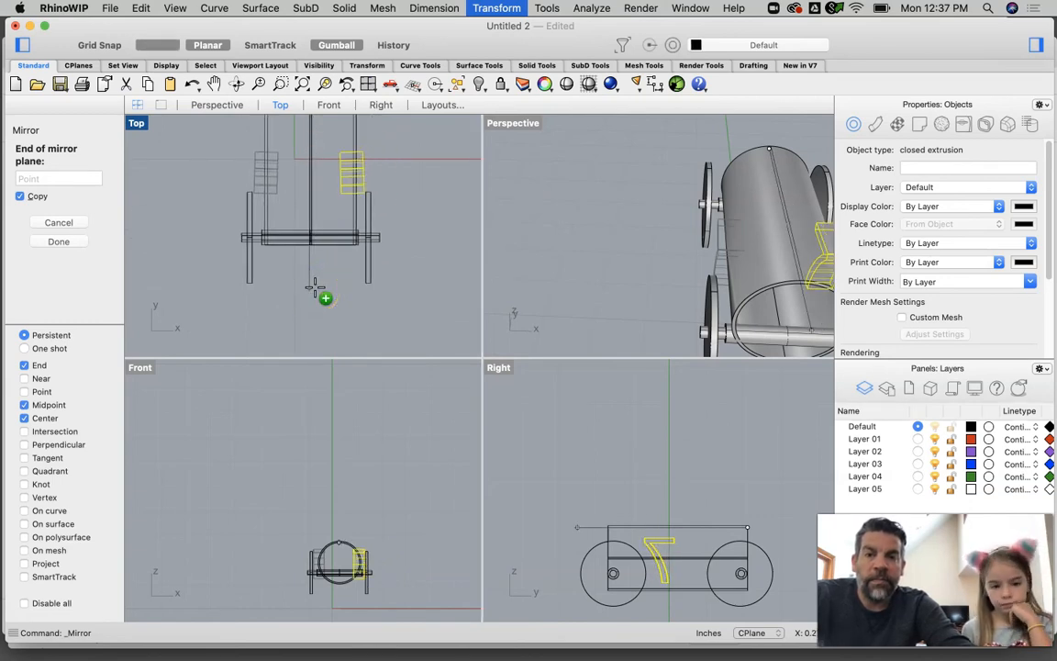
pyautogui.keyDown('shift'); pyautogui.click(315, 288); pyautogui.keyUp('shift')
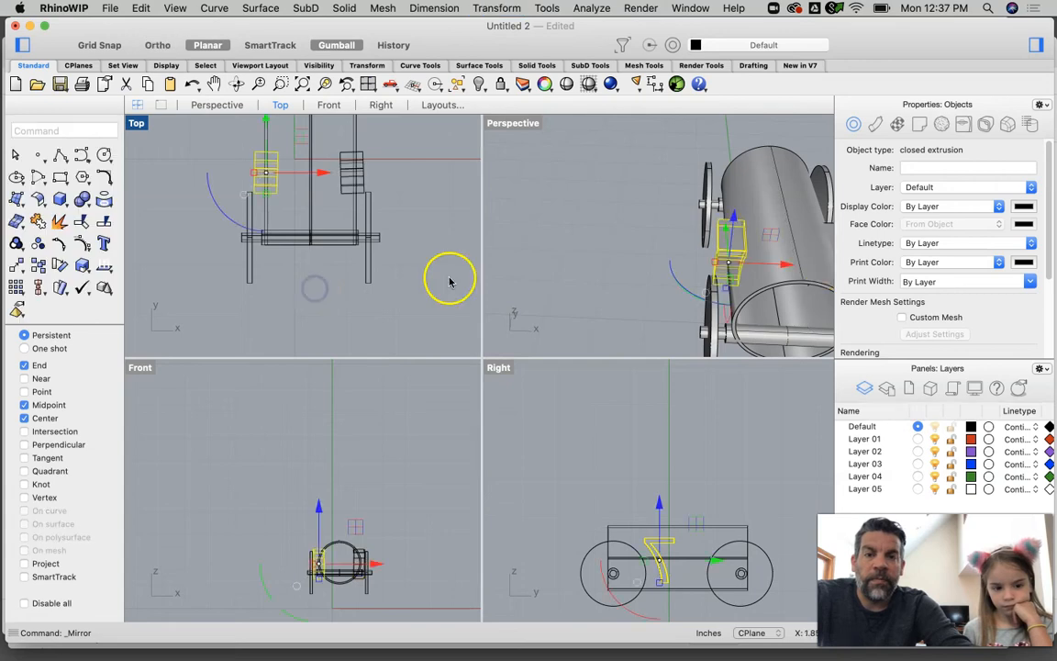
# Step: Rotate the mirrored 7 by 180 degrees in the Top view so it reads correctly on its side
pyautogui.click(675, 190)
pyautogui.doubleClick(514, 123)
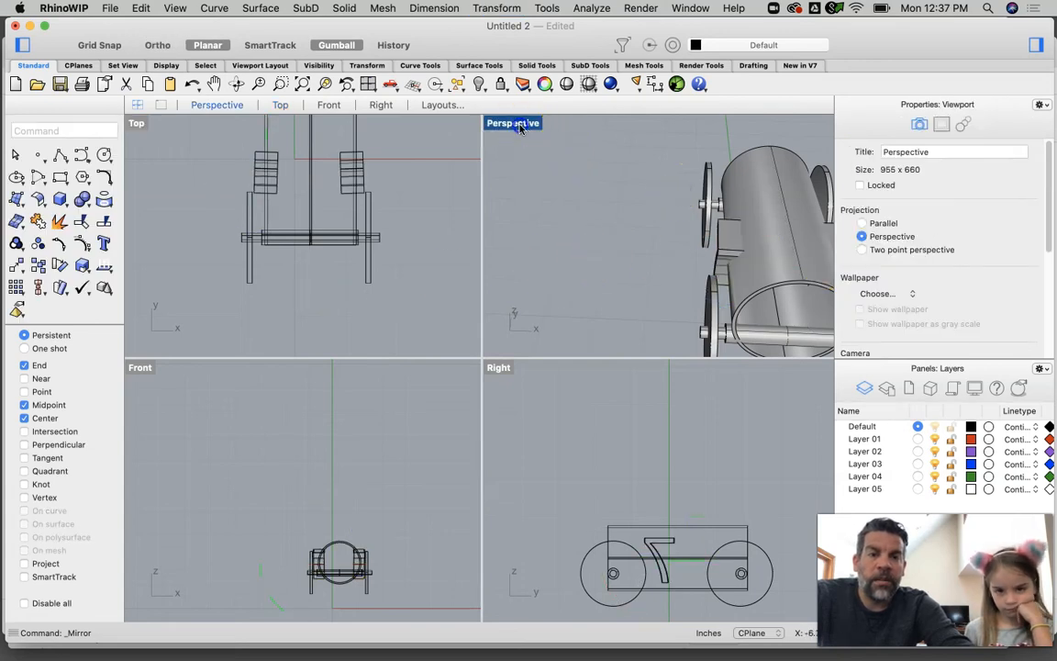
pyautogui.moveTo(649, 291); pyautogui.dragTo(585, 309, button='right')
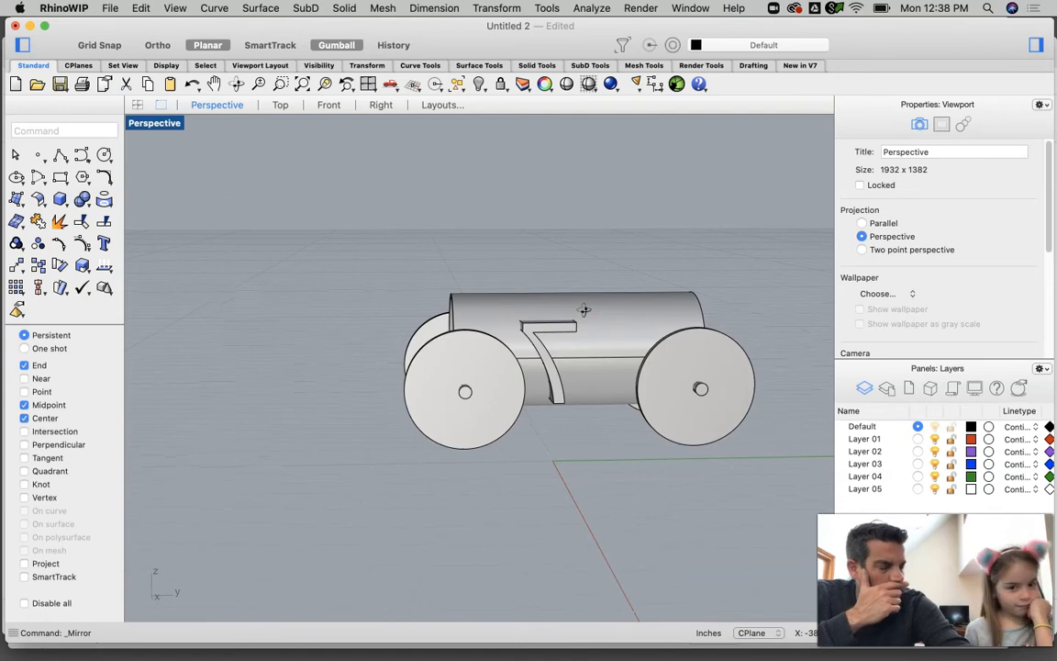
pyautogui.click(537, 331)
pyautogui.doubleClick(158, 127)
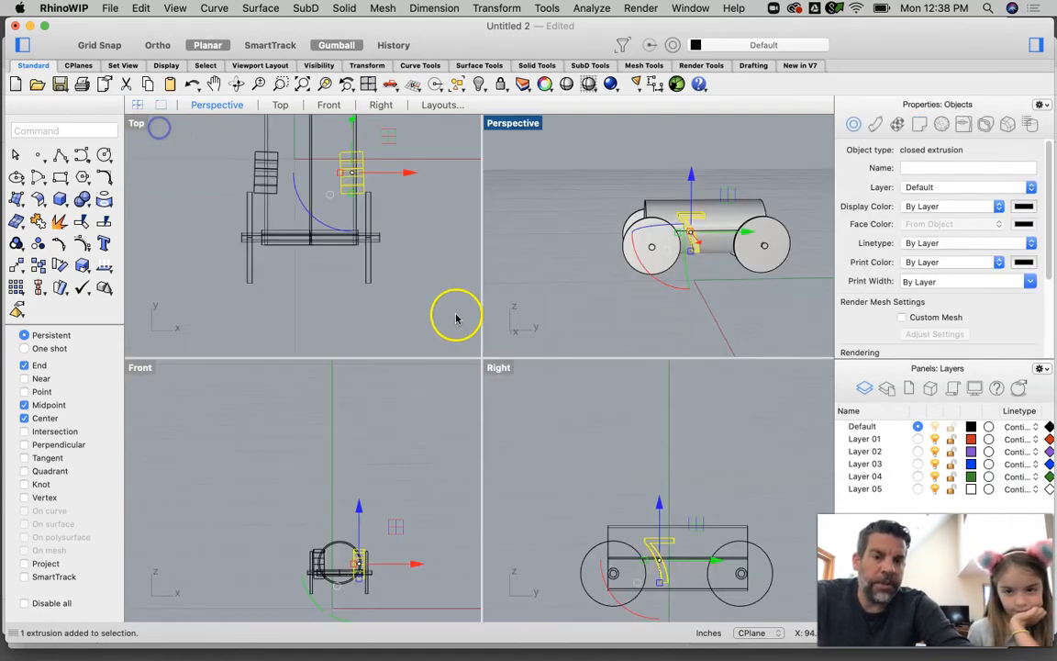
pyautogui.moveTo(310, 213); pyautogui.dragTo(365, 165)
pyautogui.scroll(10, 710, 256)
pyautogui.click(722, 307)
pyautogui.moveTo(722, 307); pyautogui.dragTo(702, 318, button='right')
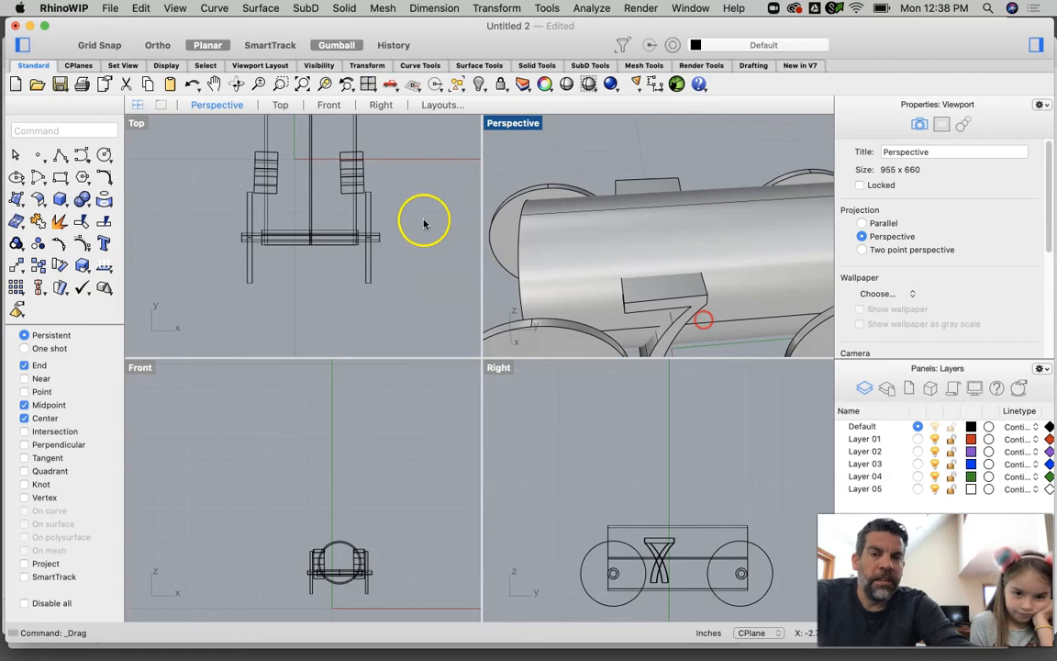
# Step: Move both 7s together along the tube to its middle in the Top view and view the whole car
pyautogui.click(267, 177)
pyautogui.keyDown('shift'); pyautogui.click(357, 171); pyautogui.keyUp('shift')
pyautogui.moveTo(359, 174); pyautogui.dragTo(353, 243, button='right')
pyautogui.moveTo(304, 191); pyautogui.dragTo(302, 163)
pyautogui.click(519, 124)
pyautogui.doubleClick(520, 124)
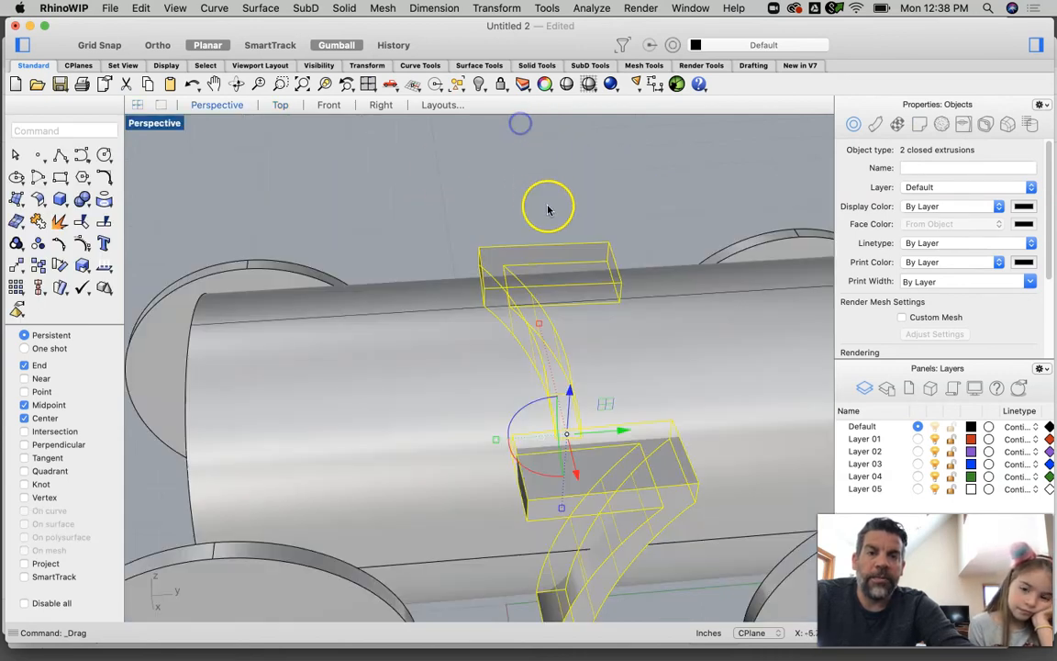
pyautogui.click(548, 187)
pyautogui.moveTo(548, 187); pyautogui.dragTo(515, 301, button='right')
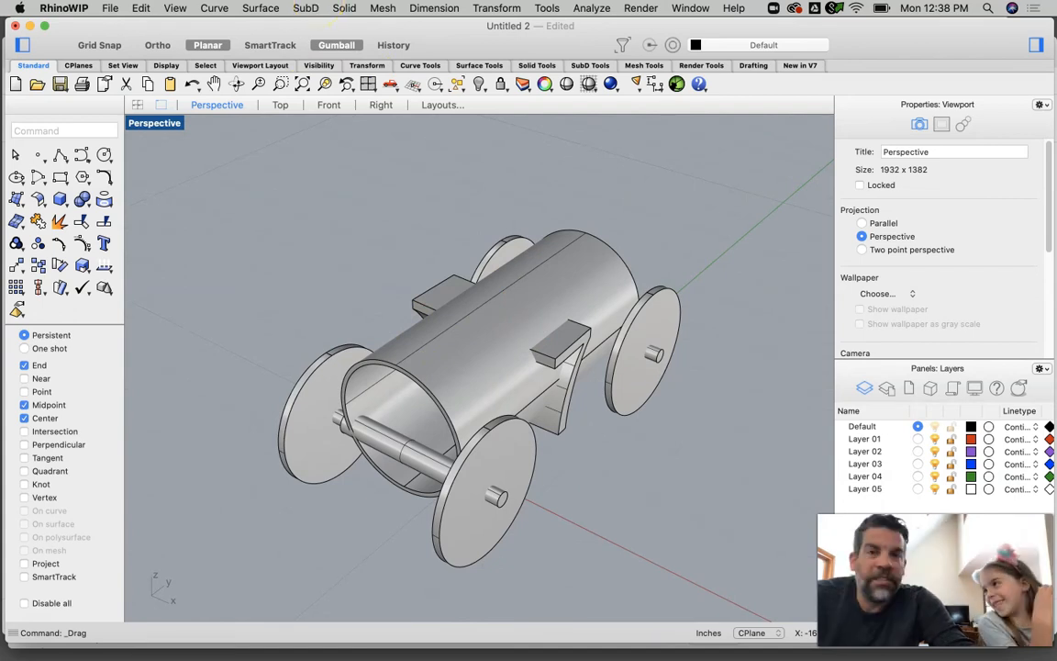
pyautogui.click(343, 8)
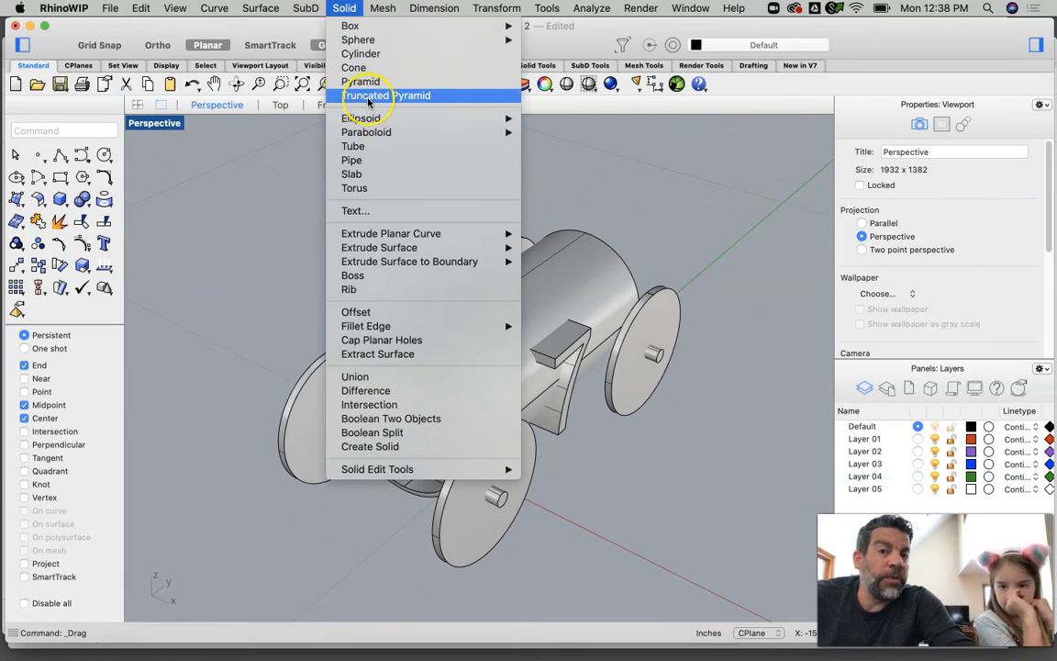
pyautogui.moveTo(373, 118)
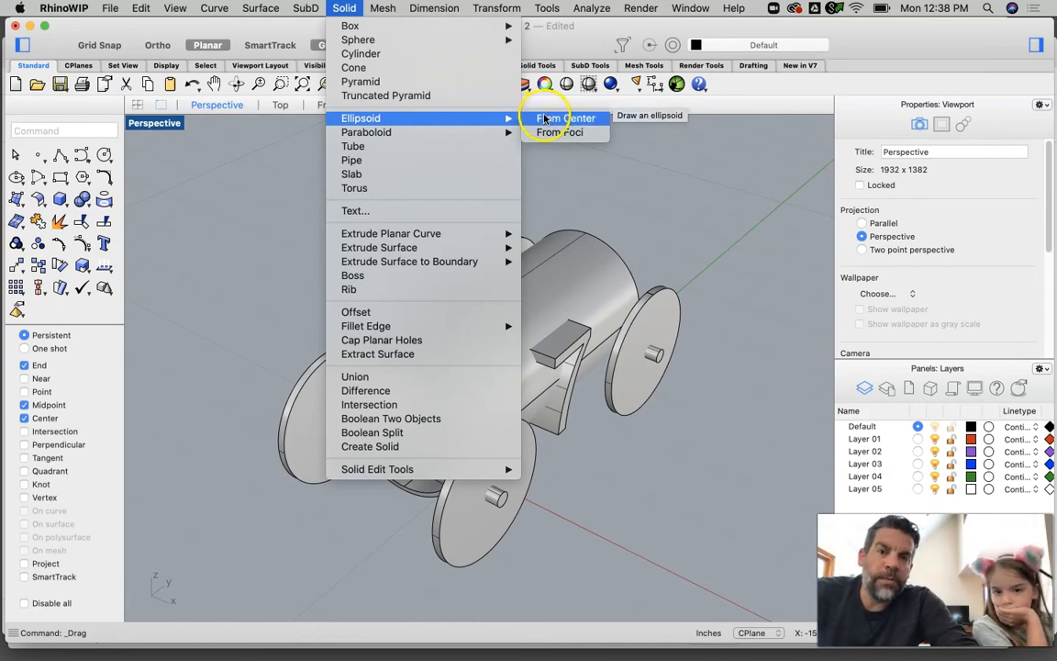
pyautogui.click(542, 118)
pyautogui.doubleClick(156, 123)
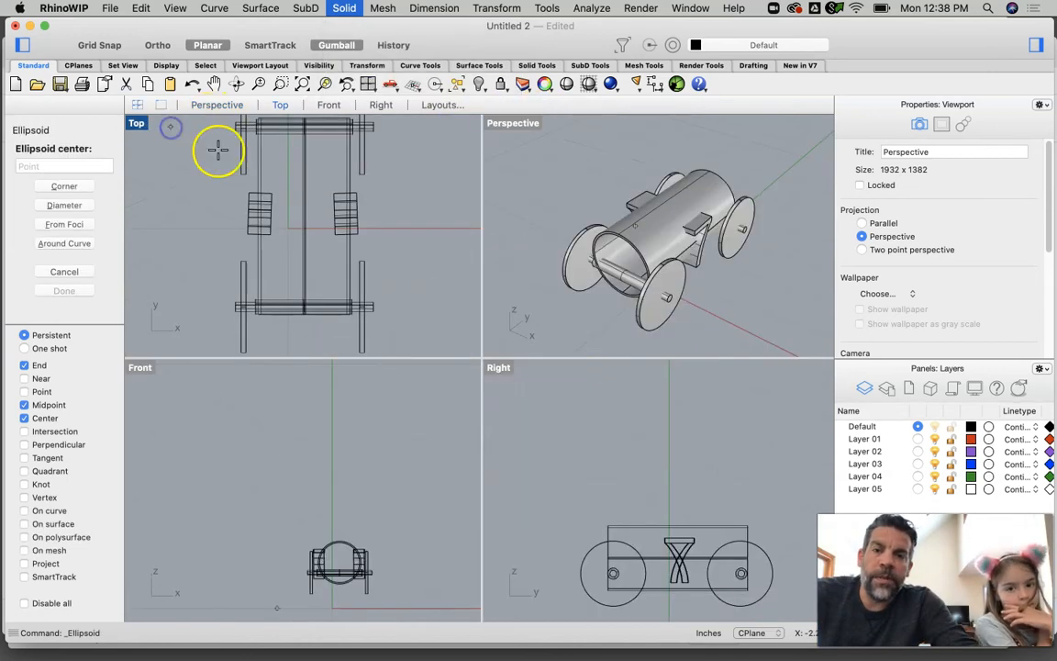
pyautogui.click(304, 173)
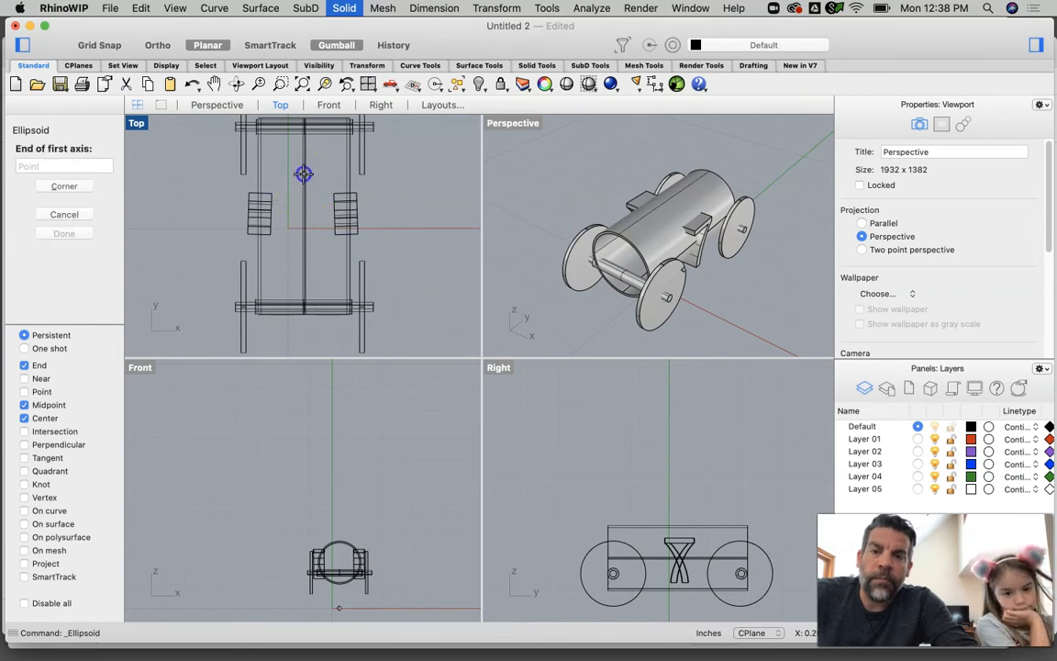
pyautogui.click(304, 235)
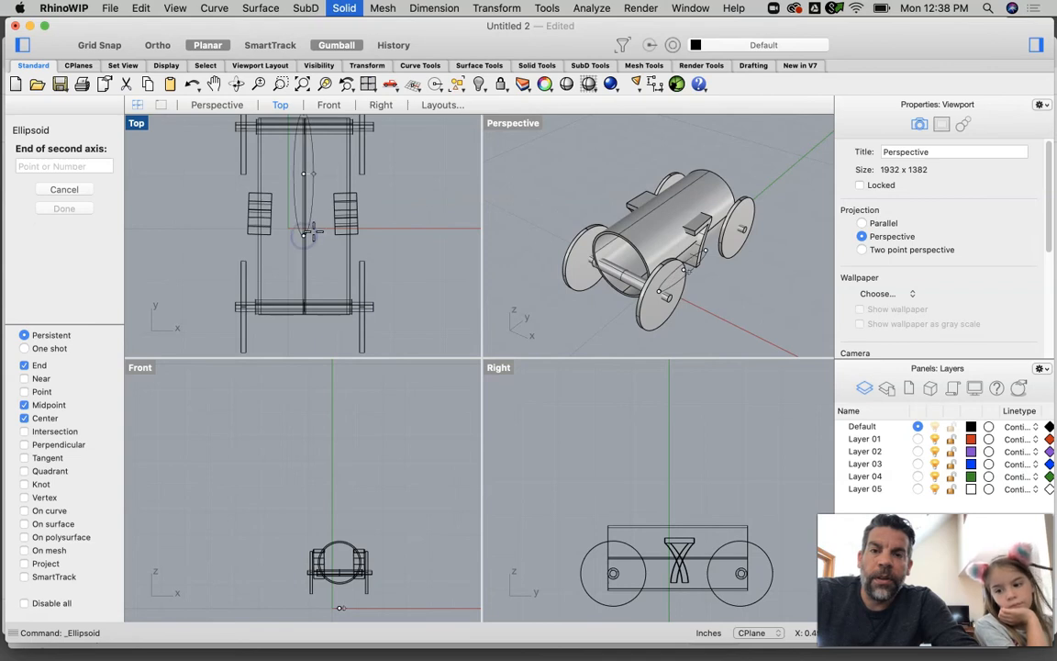
pyautogui.scroll(-2, 327, 217)
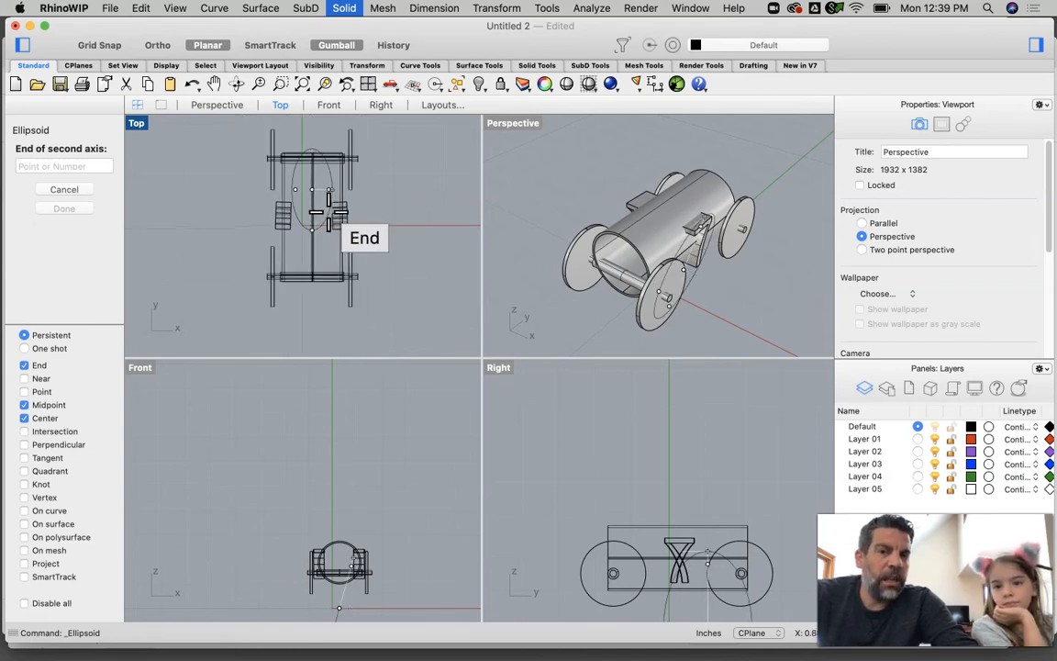
pyautogui.click(315, 212)
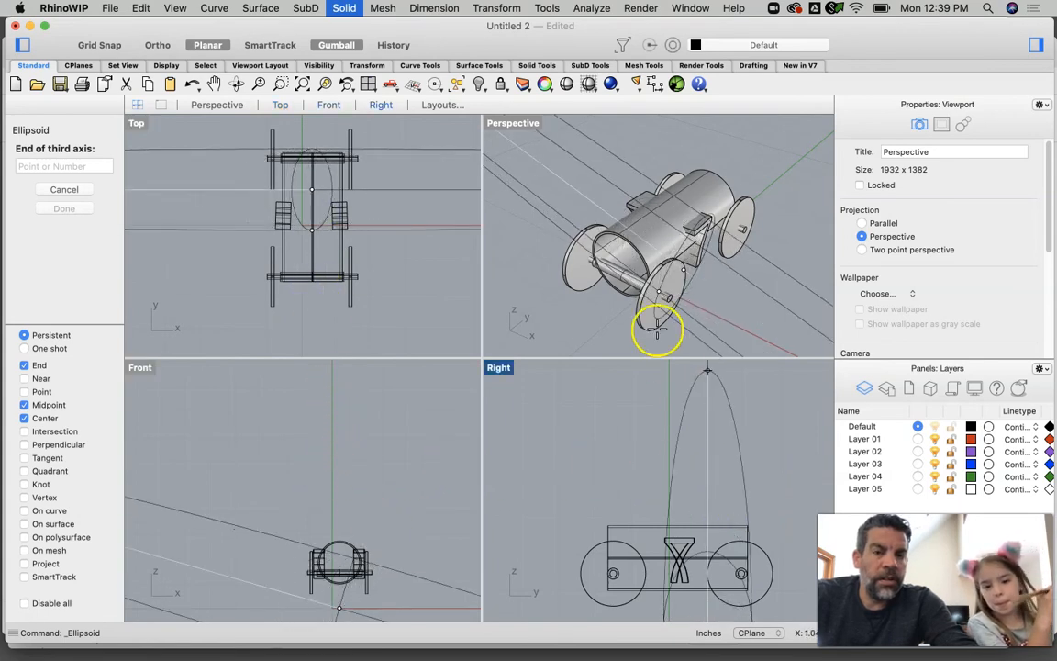
pyautogui.press('Escape')
pyautogui.press('Return')
pyautogui.click(409, 188)
pyautogui.click(410, 220)
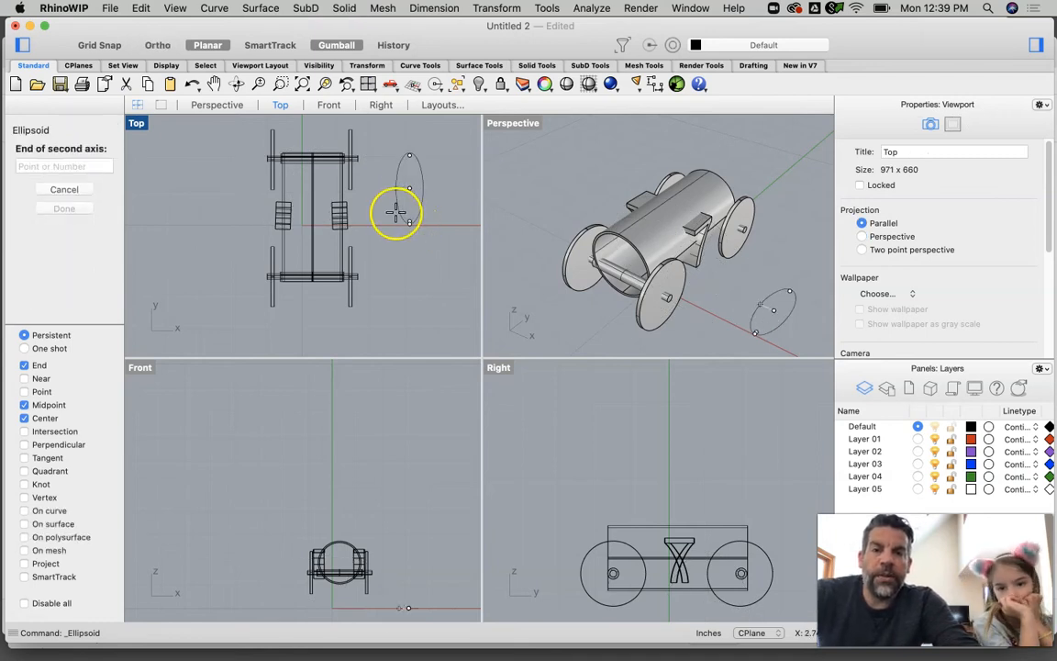
pyautogui.click(394, 213)
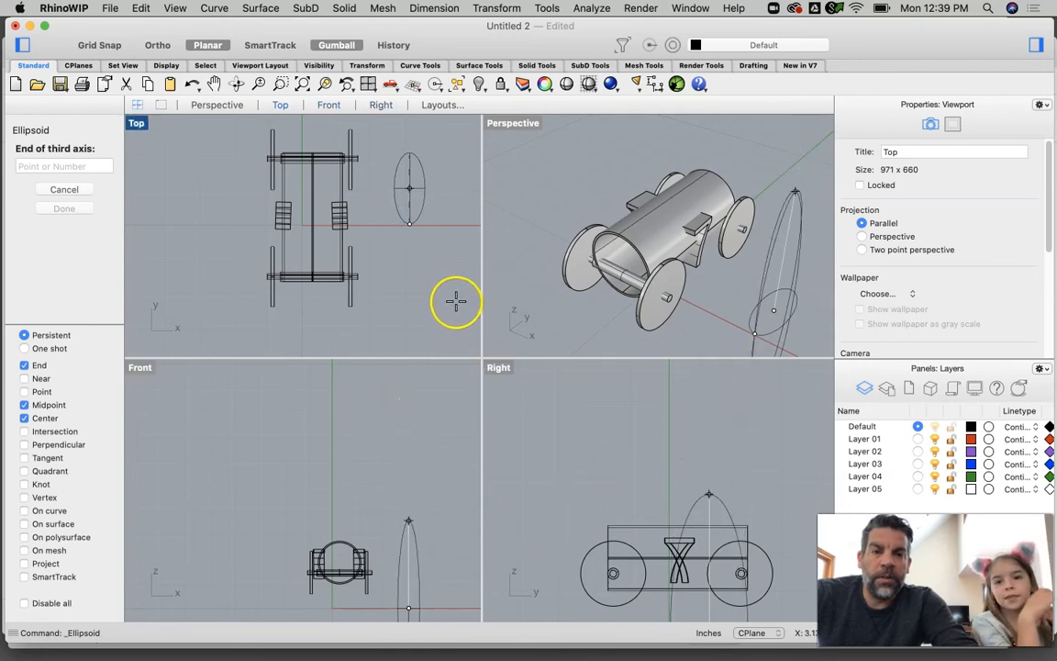
pyautogui.press('Escape')
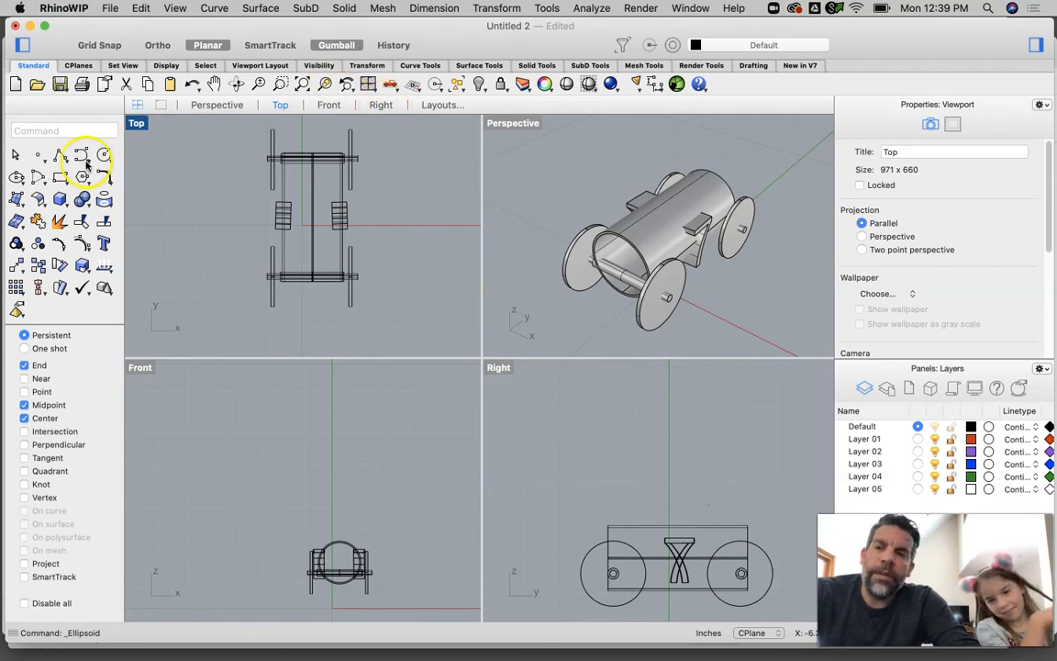
# Step: Draw an upright ellipse from its center beside the car in the Top view, its long axis parallel to the tube
pyautogui.click(17, 179)
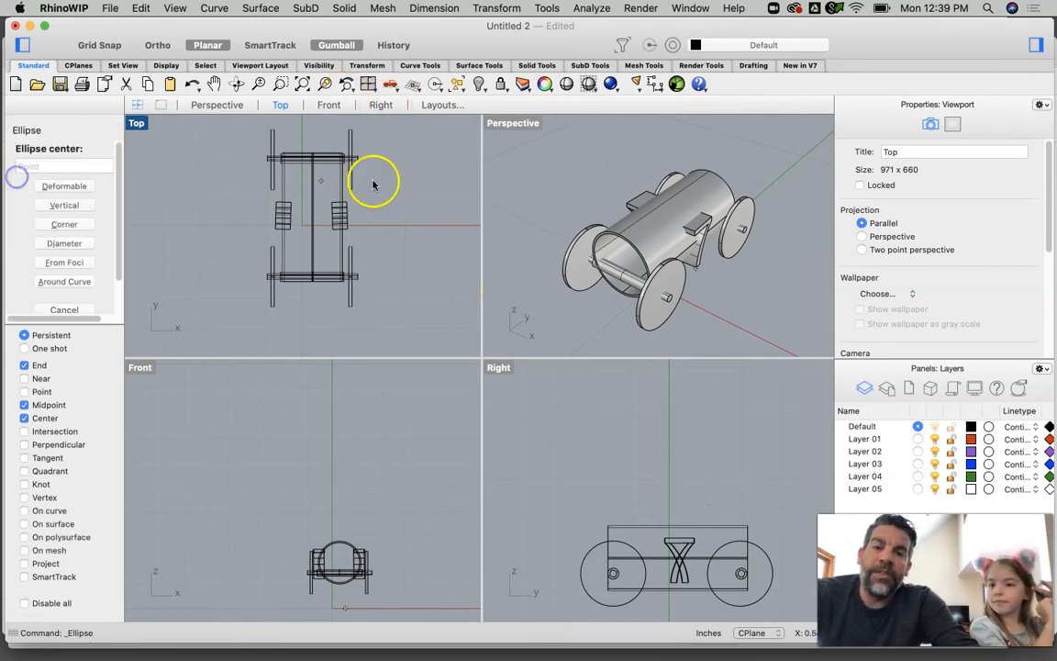
pyautogui.click(401, 199)
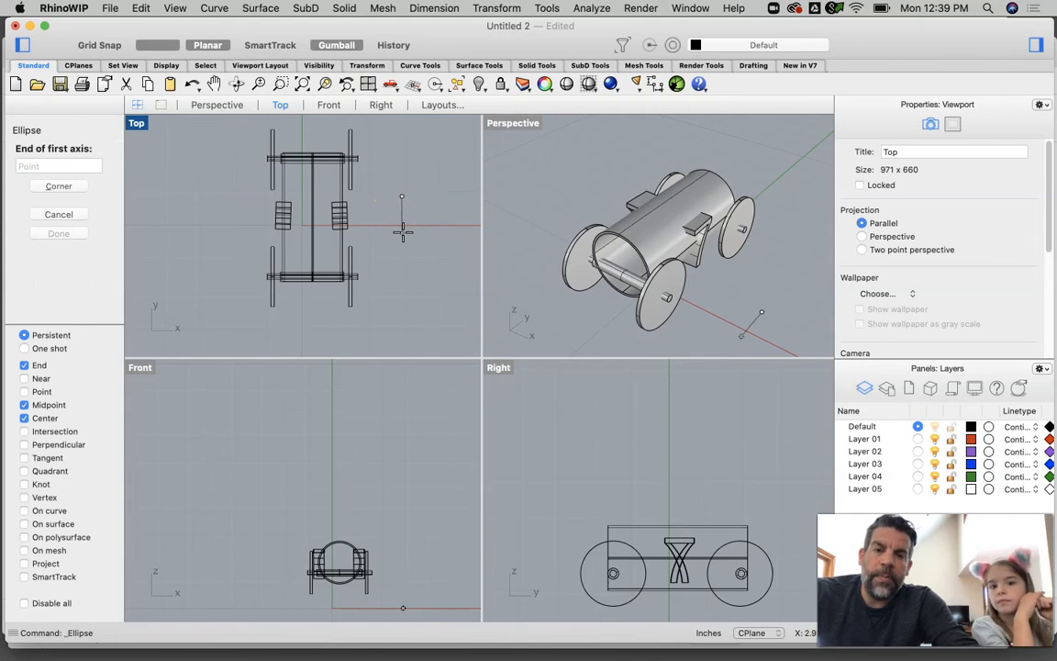
pyautogui.click(402, 231)
pyautogui.click(387, 230)
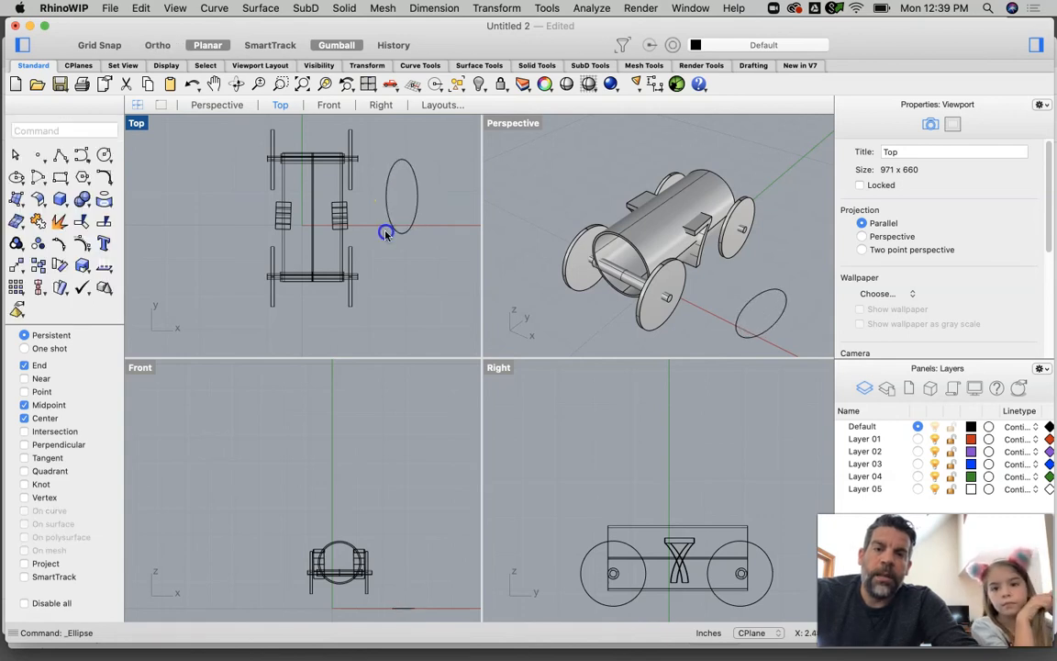
# Step: Shorten the ellipse along its long axis and move it onto the tube's centerline between the 7s in the Top view
pyautogui.click(387, 209)
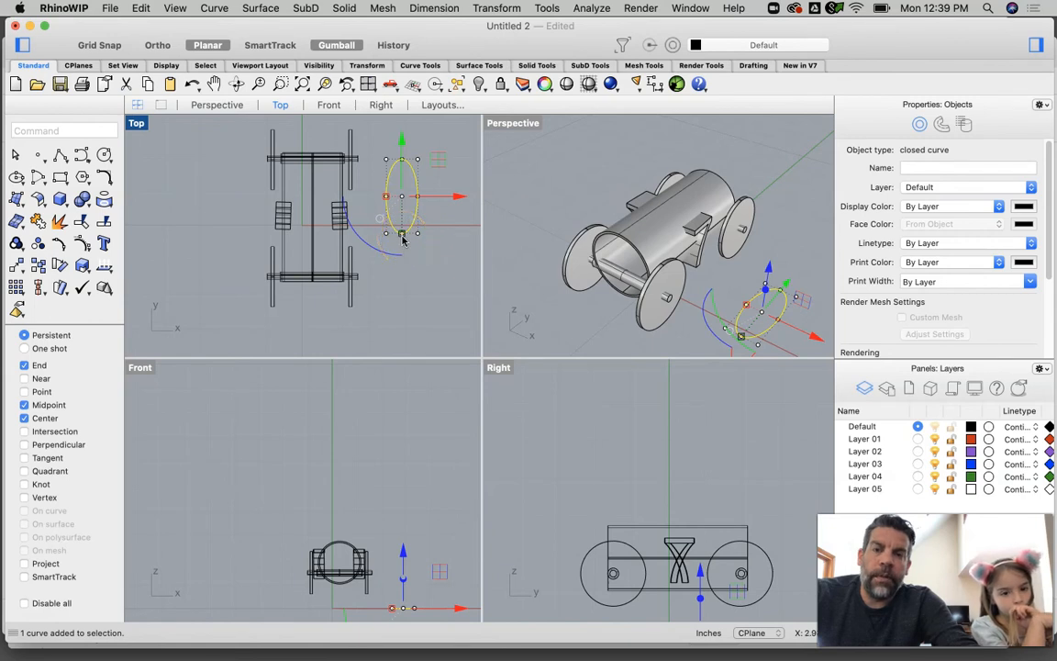
pyautogui.moveTo(402, 236); pyautogui.dragTo(385, 200)
pyautogui.moveTo(458, 198); pyautogui.dragTo(370, 202)
# Step: Raise the ellipse just above the tube in the Right view and fine-tune its position along the tube in the Top view
pyautogui.moveTo(702, 569); pyautogui.dragTo(699, 520)
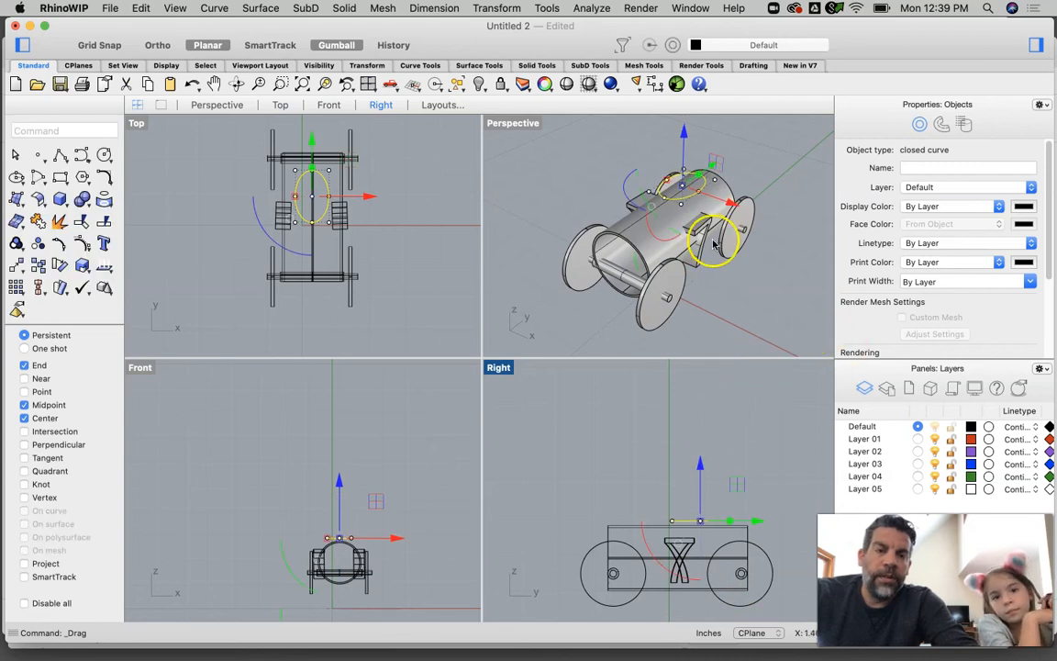
pyautogui.scroll(5, 713, 229)
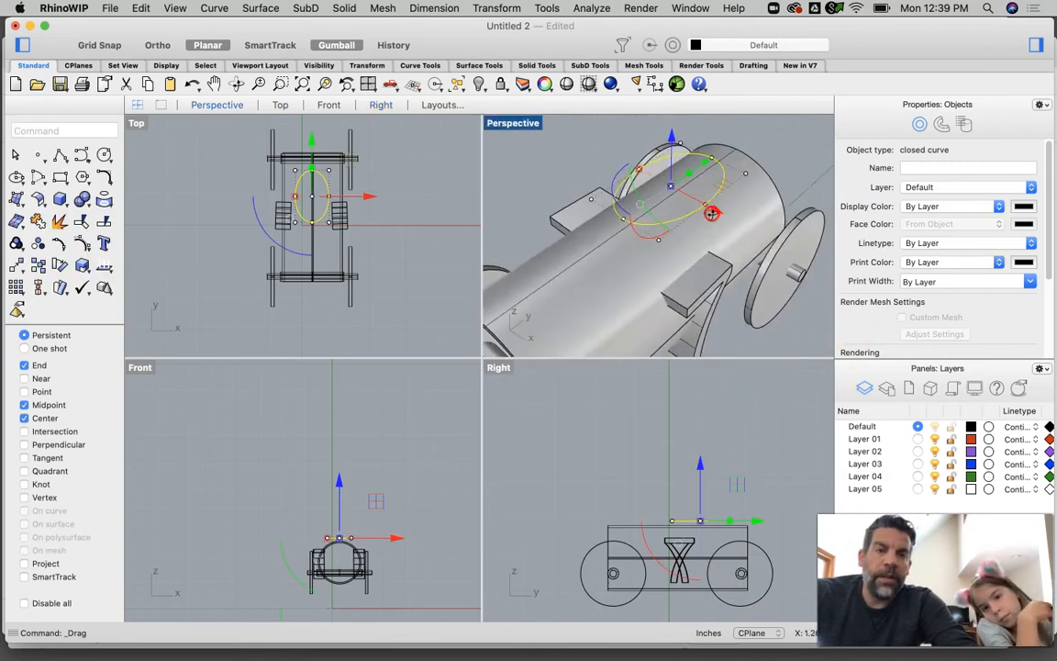
pyautogui.moveTo(312, 143); pyautogui.dragTo(313, 149)
pyautogui.scroll(5, 342, 195)
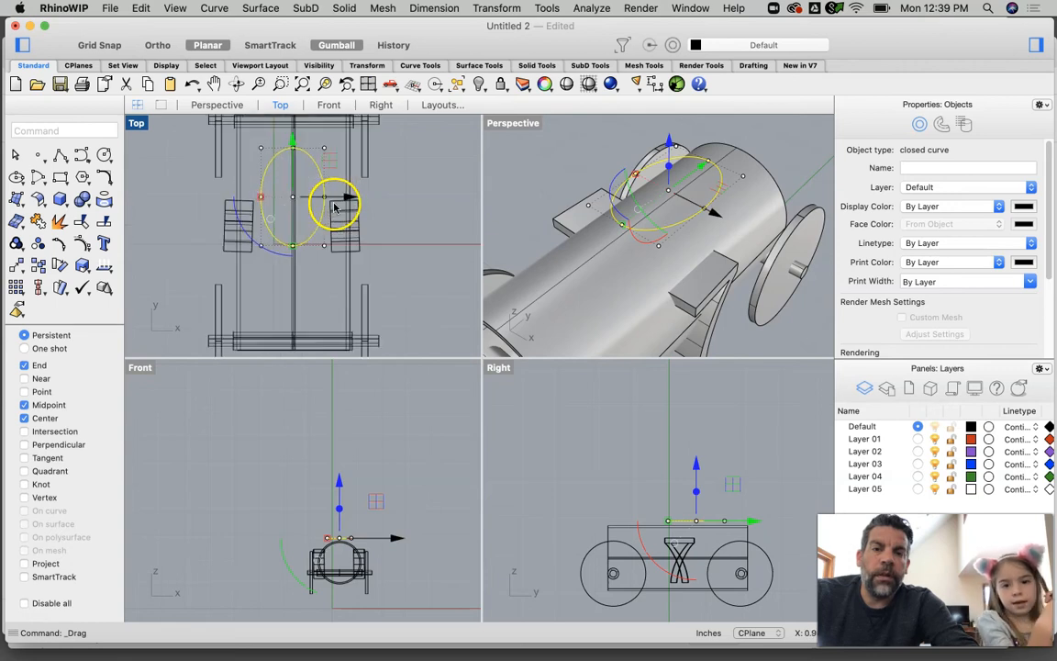
pyautogui.moveTo(353, 189); pyautogui.dragTo(351, 197)
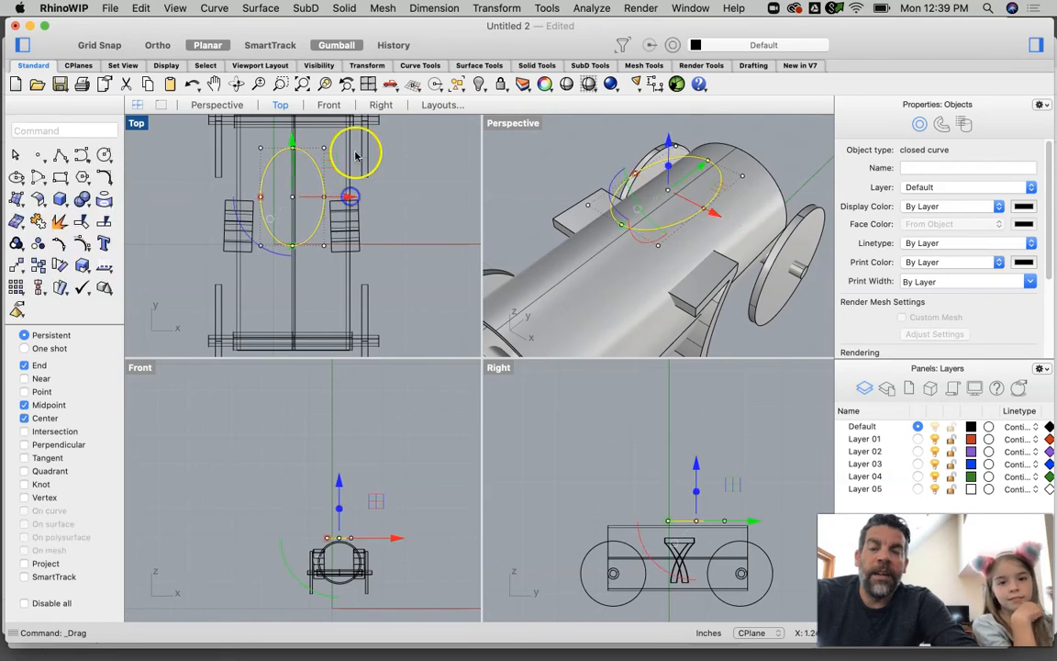
# Step: Extrude the ellipse straight to both sides as a solid that reaches down through the tube's upper wall
pyautogui.click(354, 7)
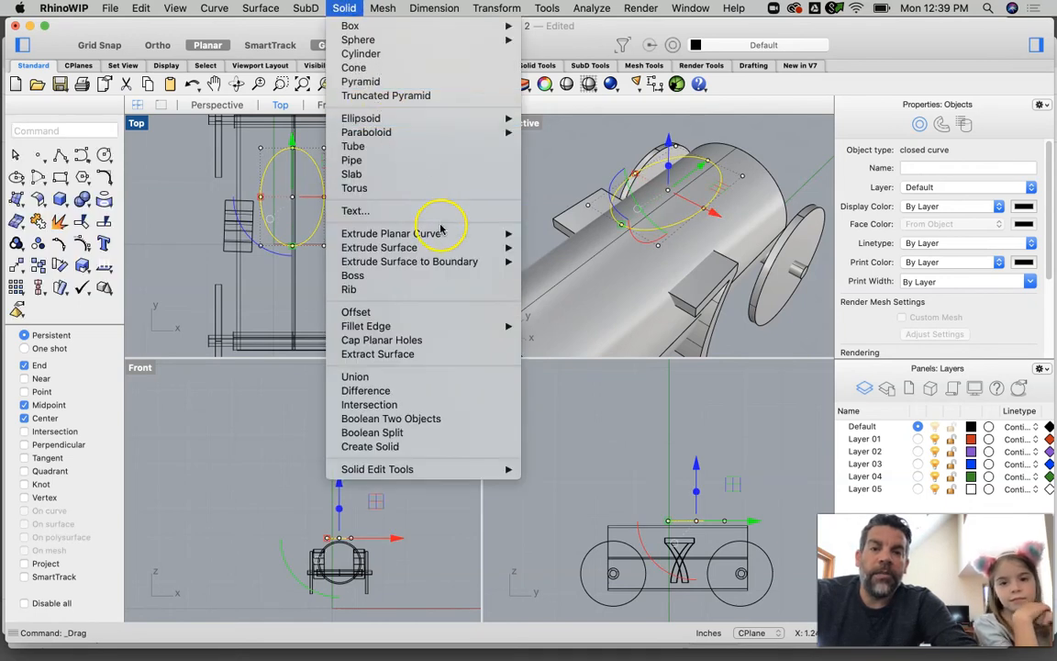
pyautogui.moveTo(448, 233)
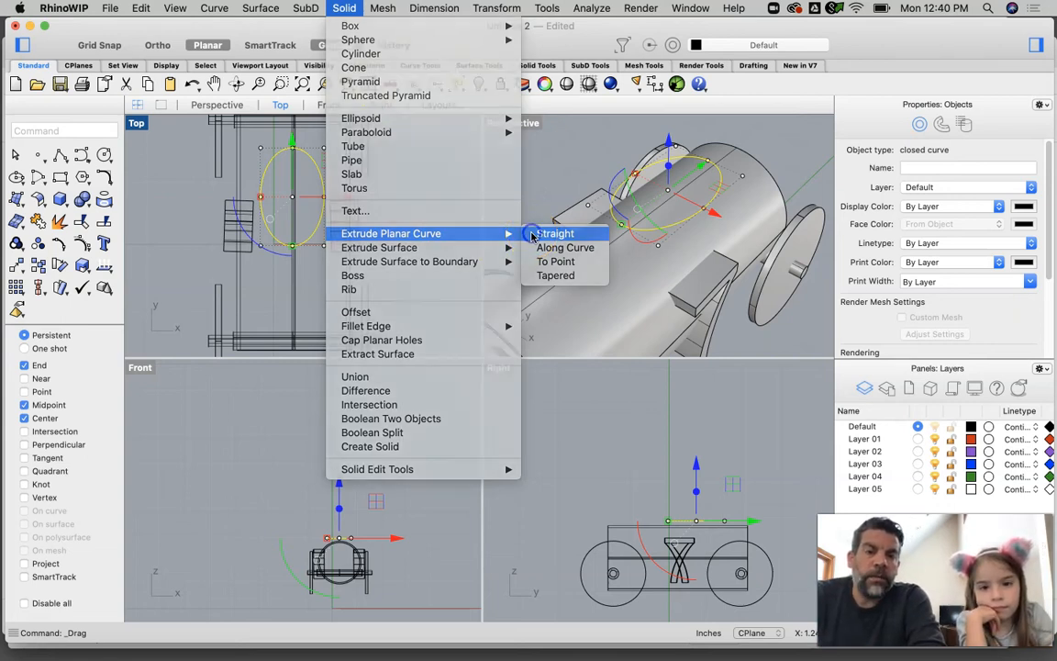
pyautogui.click(532, 236)
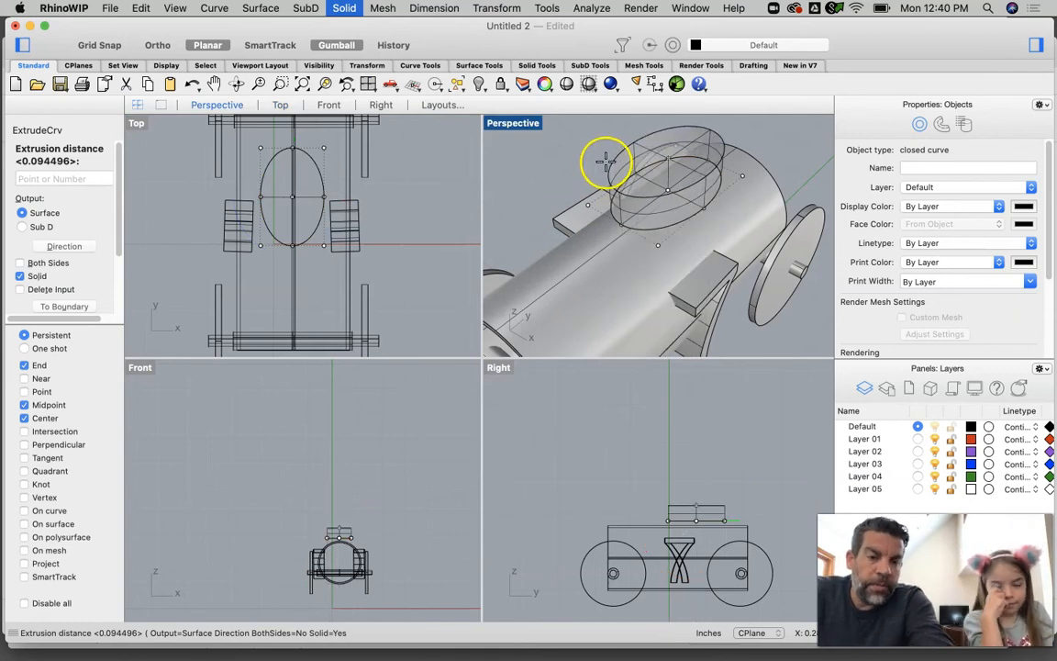
pyautogui.click(35, 263)
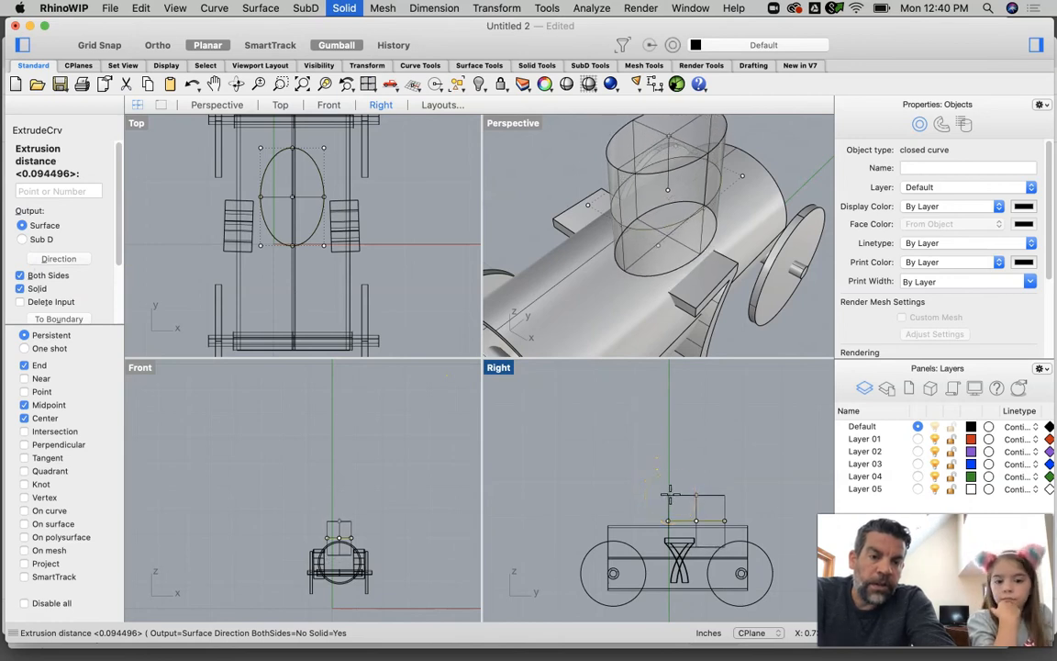
pyautogui.press('Escape')
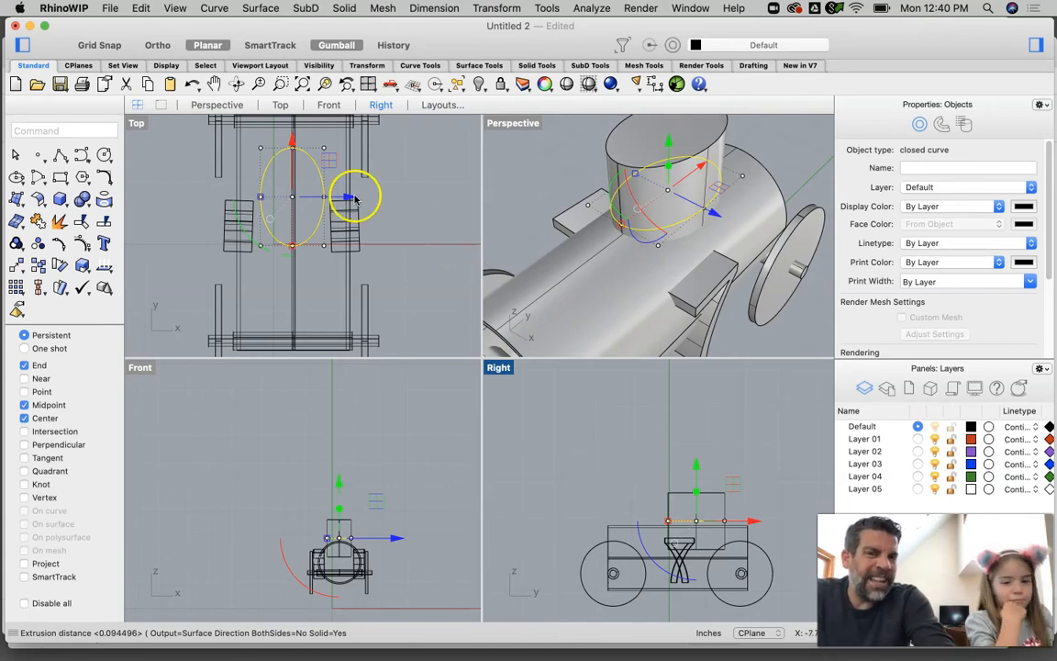
pyautogui.doubleClick(500, 128)
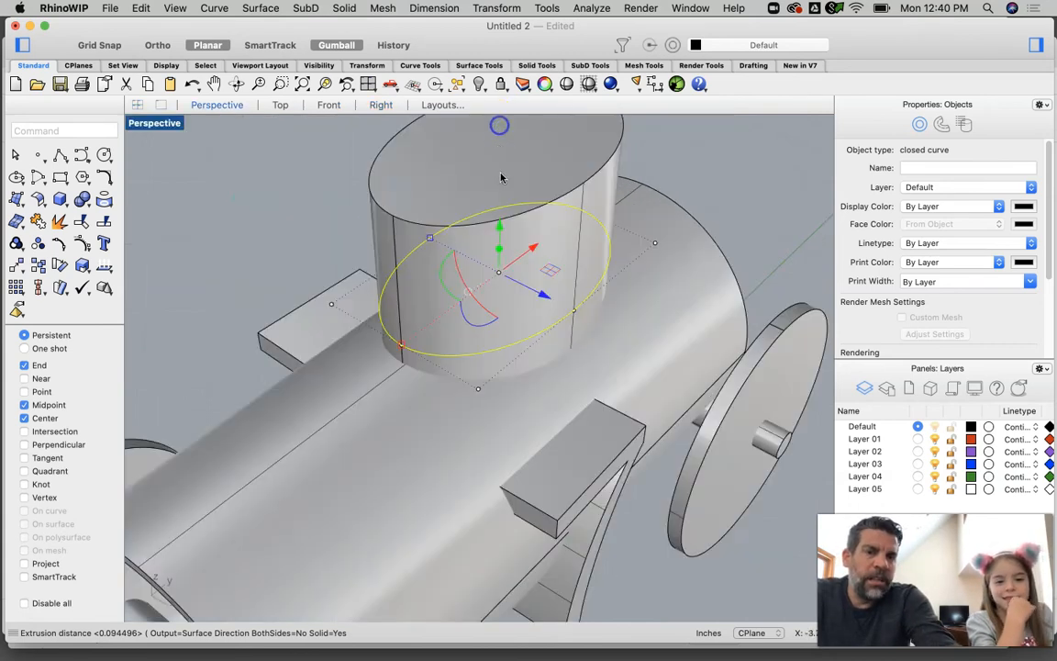
pyautogui.press('Escape')
# Step: Subtract the elliptical solid from the tube with Boolean Difference, deleting the input, to cut an oval opening, and view the car
pyautogui.moveTo(553, 300); pyautogui.dragTo(552, 321, button='right')
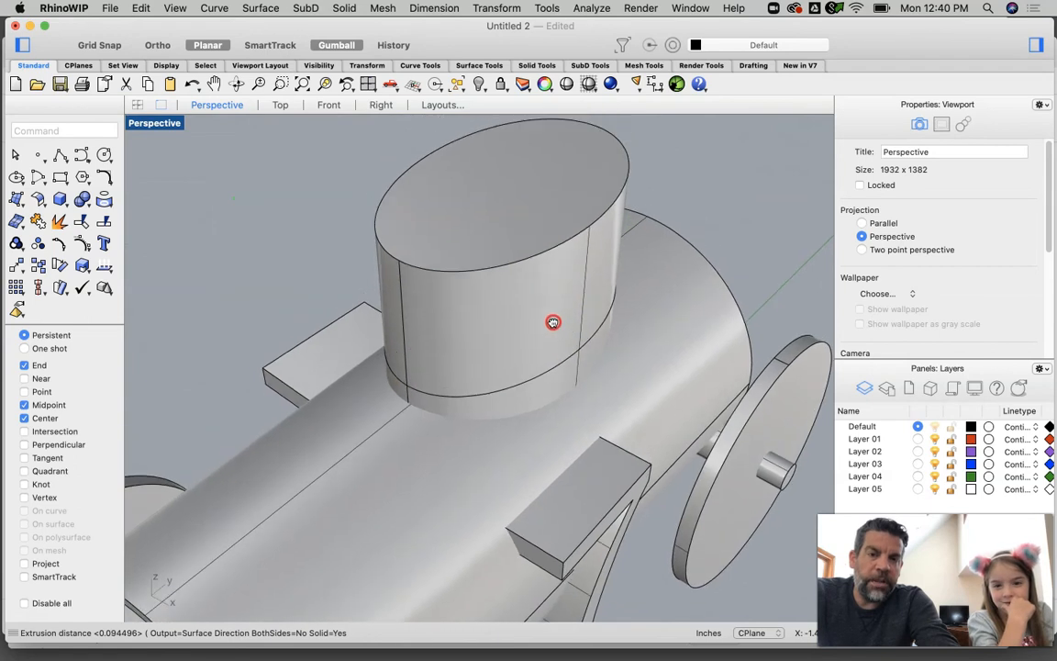
pyautogui.scroll(-5, 552, 323)
pyautogui.moveTo(556, 370); pyautogui.dragTo(594, 342, button='right')
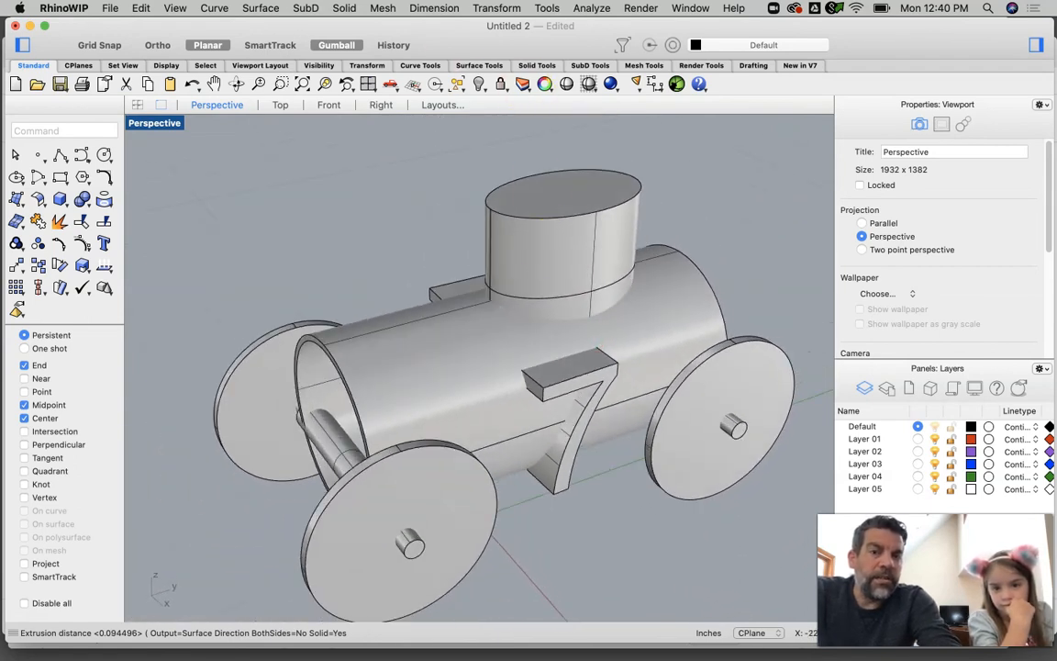
pyautogui.click(347, 9)
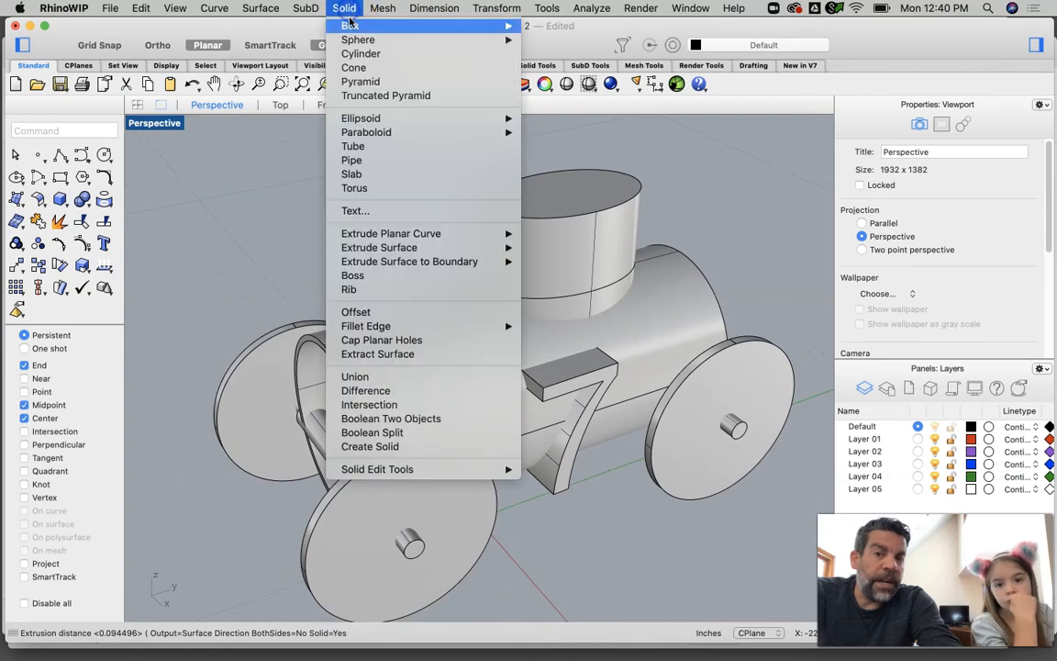
pyautogui.click(392, 392)
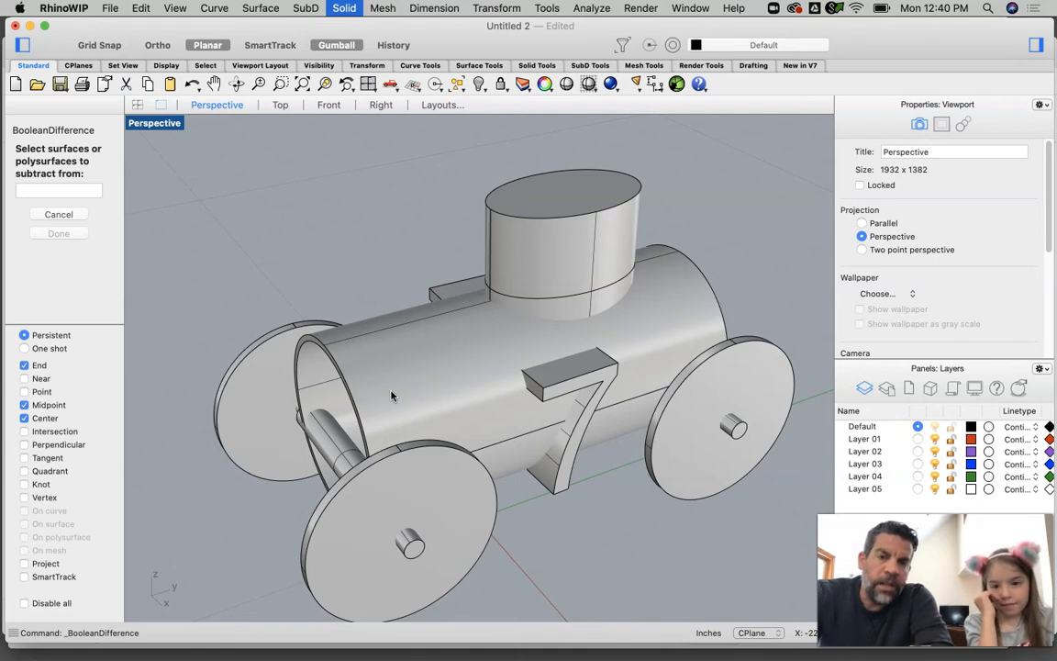
pyautogui.click(391, 395)
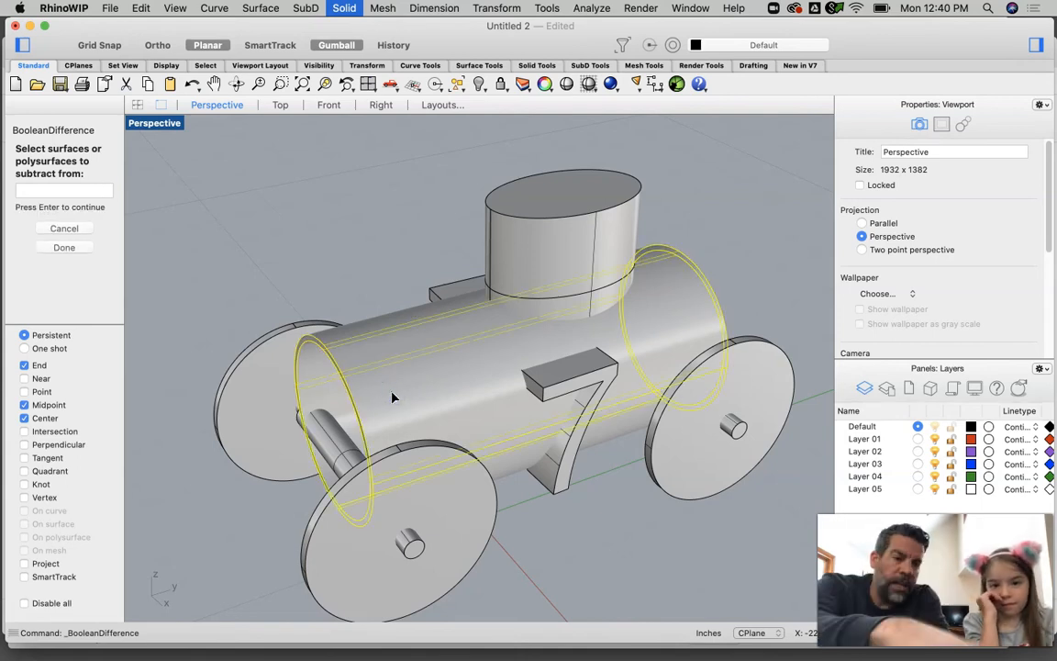
pyautogui.press('Return')
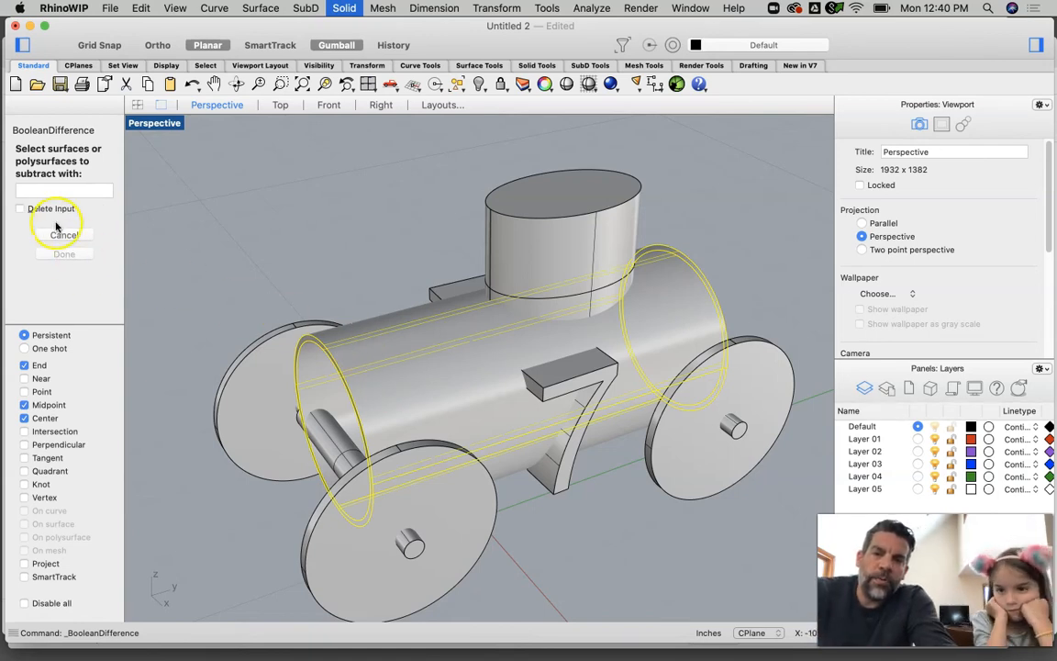
pyautogui.click(21, 210)
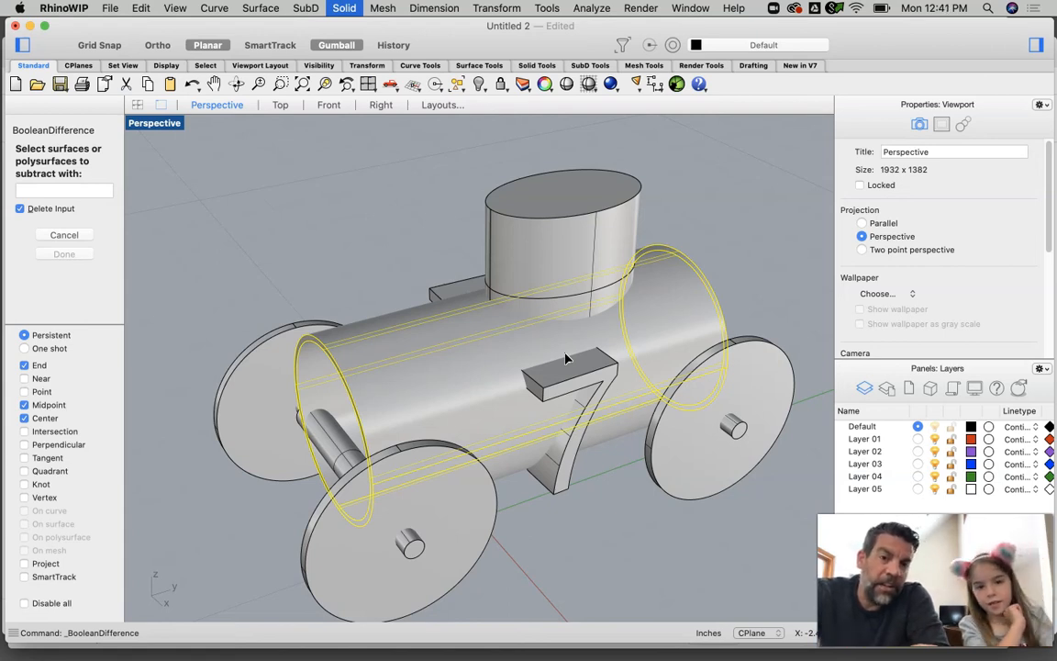
pyautogui.click(563, 262)
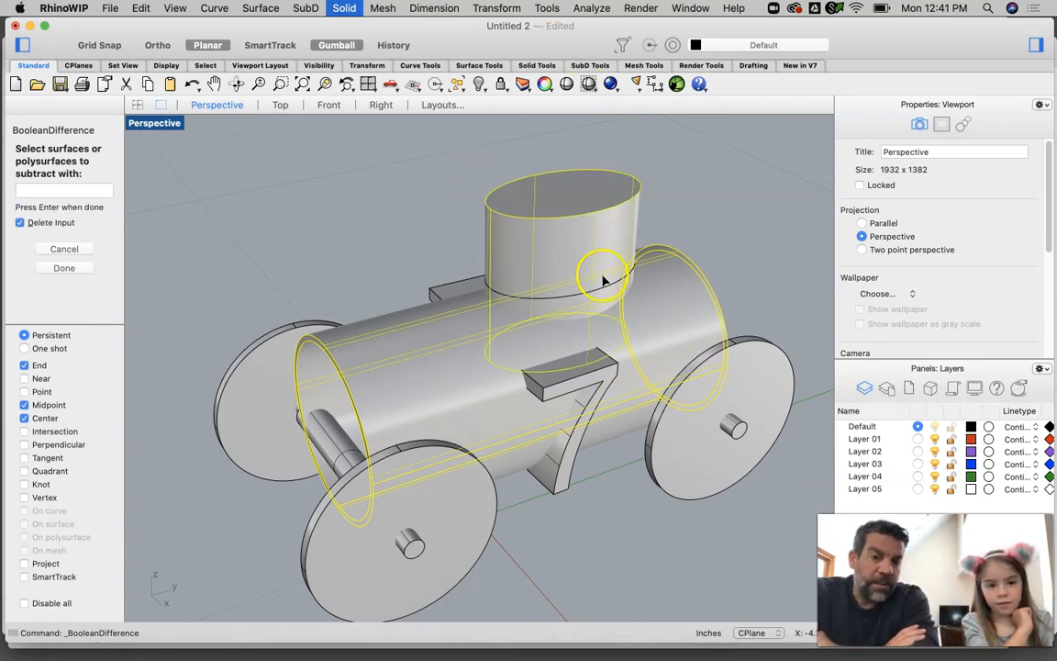
pyautogui.press('Return')
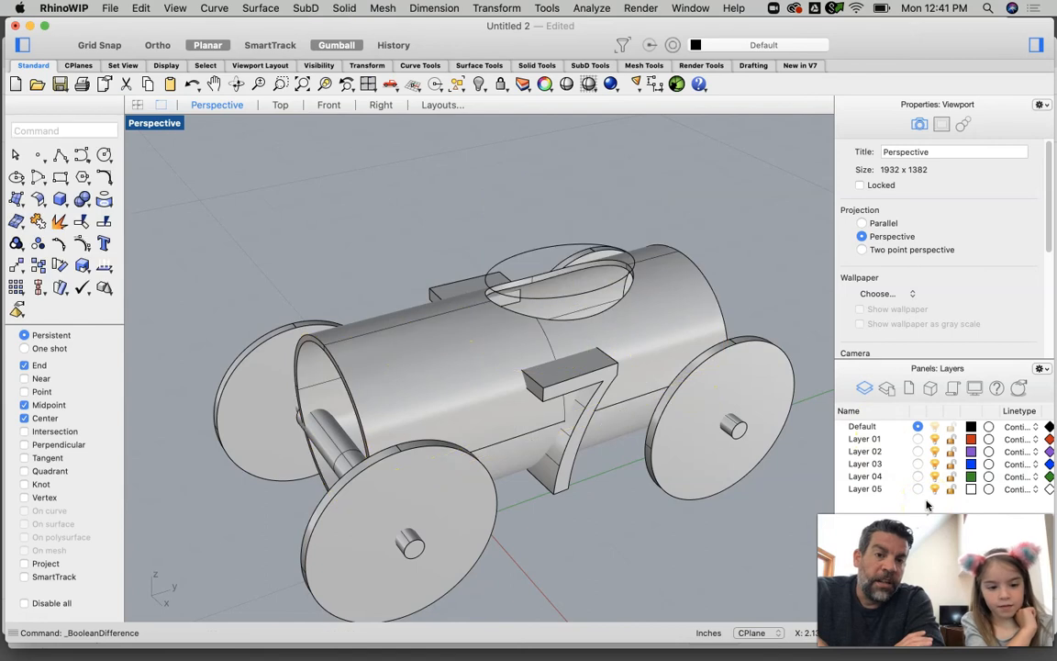
pyautogui.moveTo(654, 276); pyautogui.dragTo(733, 325, button='right')
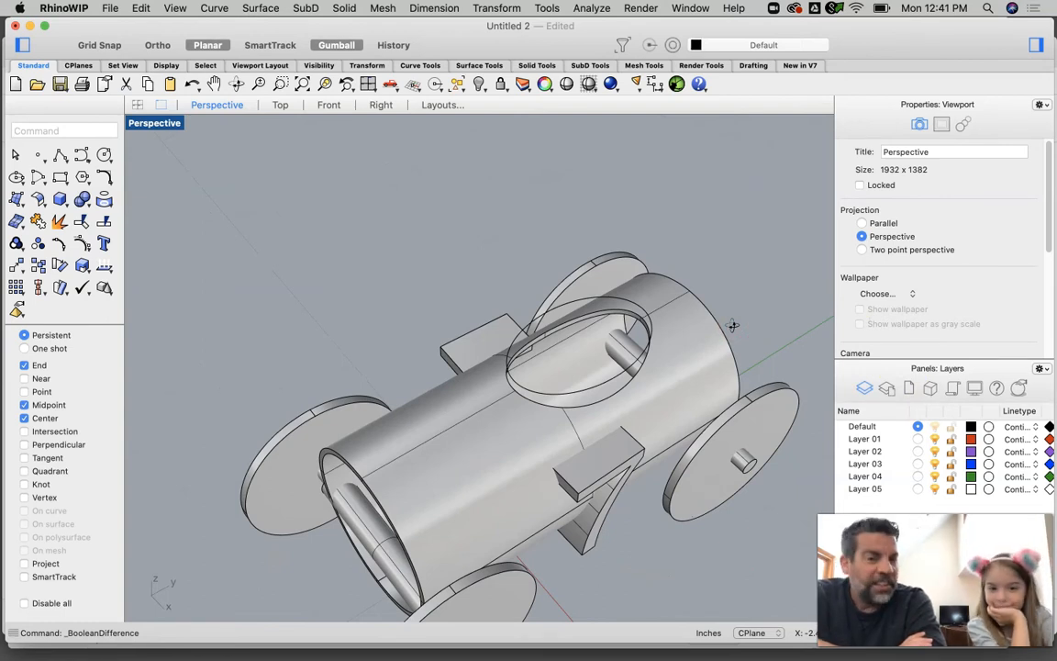
pyautogui.moveTo(653, 366)
pyautogui.mouseDown(button='right')
pyautogui.moveTo(670, 318)
pyautogui.moveTo(705, 373)
pyautogui.moveTo(655, 365)
pyautogui.mouseUp(button='right')
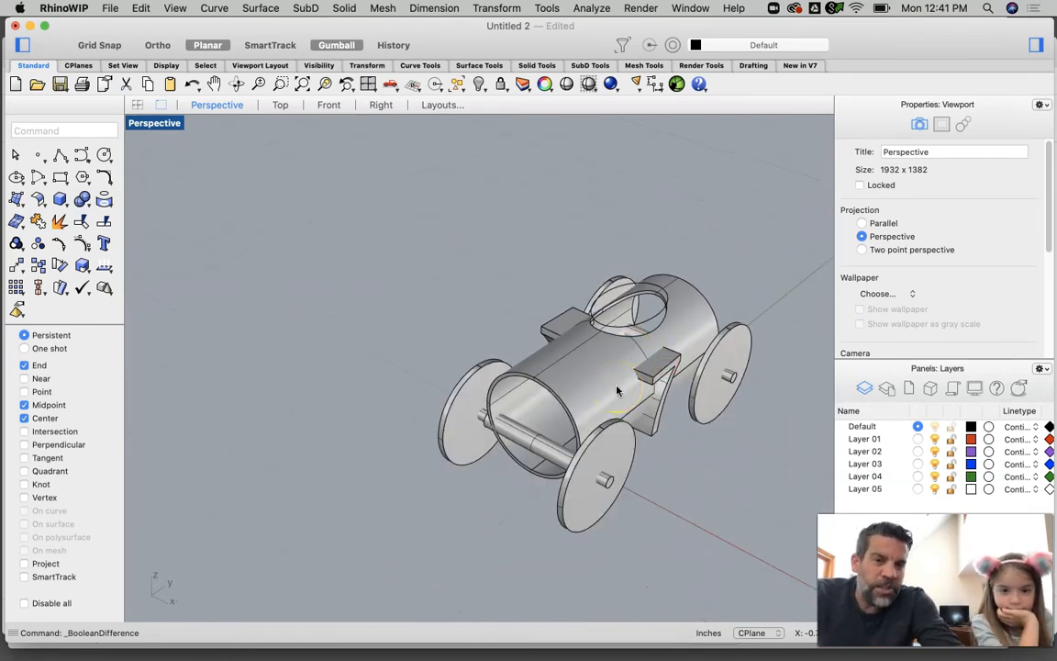
# Step: Delete the leftover ellipse curve above the oval cockpit opening in the tube
pyautogui.click(647, 326)
pyautogui.press('Delete')
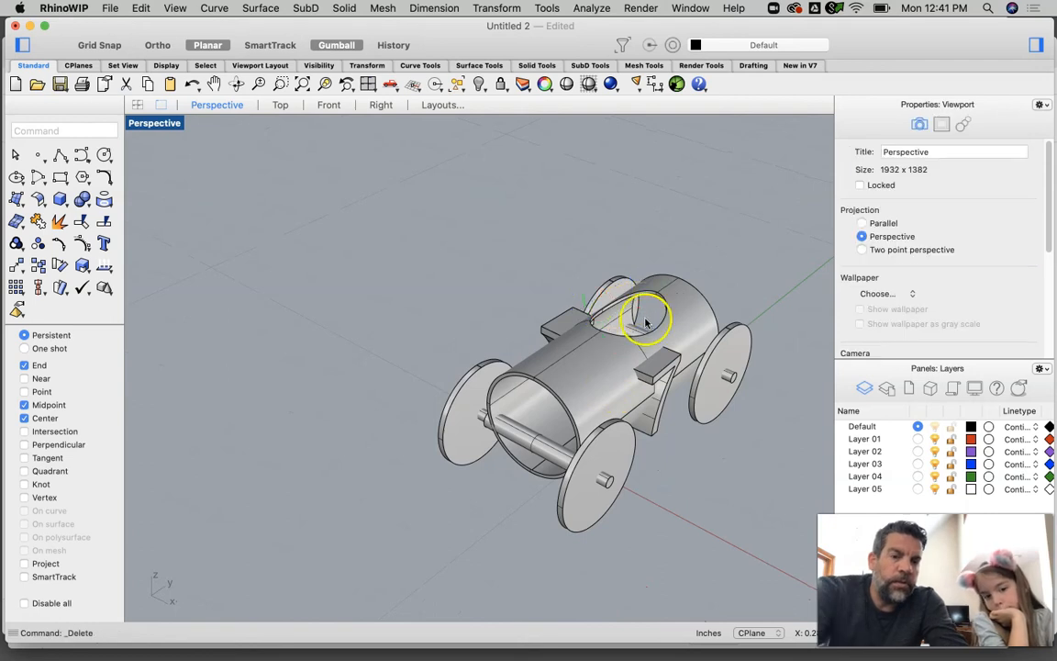
pyautogui.moveTo(615, 315)
pyautogui.mouseDown(button='right')
pyautogui.moveTo(674, 338)
pyautogui.moveTo(723, 314)
pyautogui.moveTo(657, 354)
pyautogui.moveTo(609, 323)
pyautogui.moveTo(607, 302)
pyautogui.moveTo(580, 327)
pyautogui.moveTo(569, 309)
pyautogui.moveTo(637, 337)
pyautogui.moveTo(611, 331)
pyautogui.mouseUp(button='right')
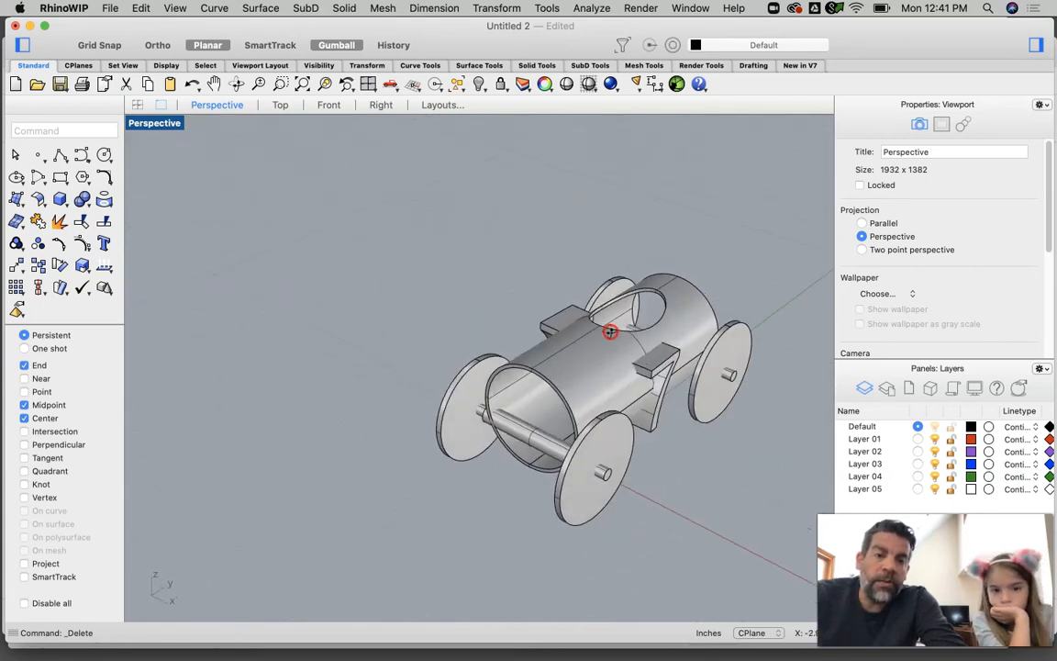
# Step: Join the axle and both wheels at the tube's near open end into one solid with Boolean Union, and check the result
pyautogui.click(338, 11)
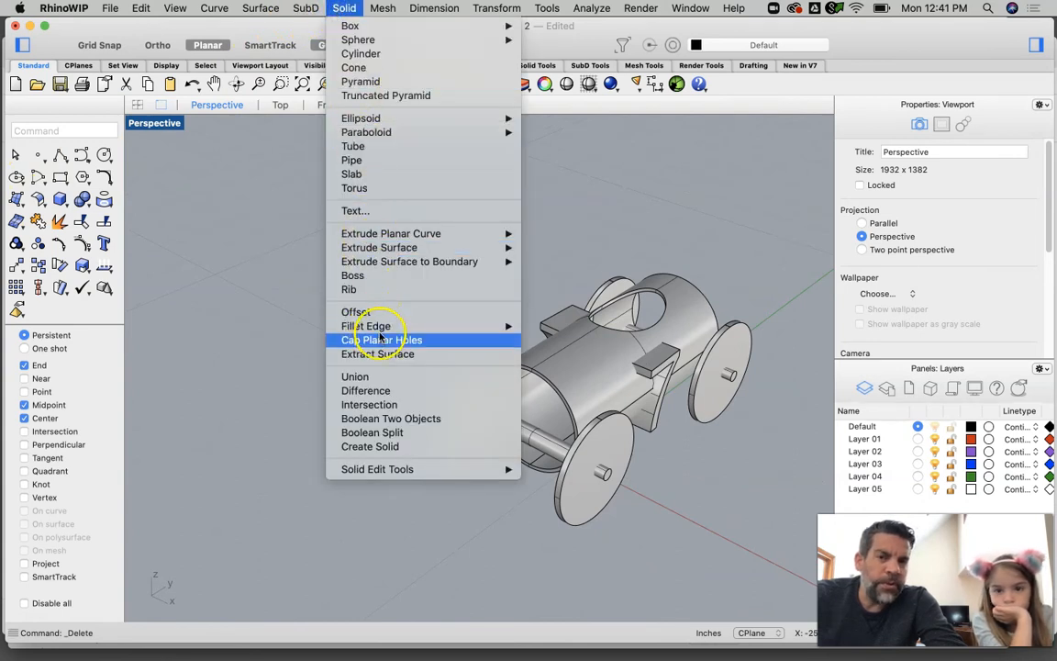
pyautogui.click(393, 378)
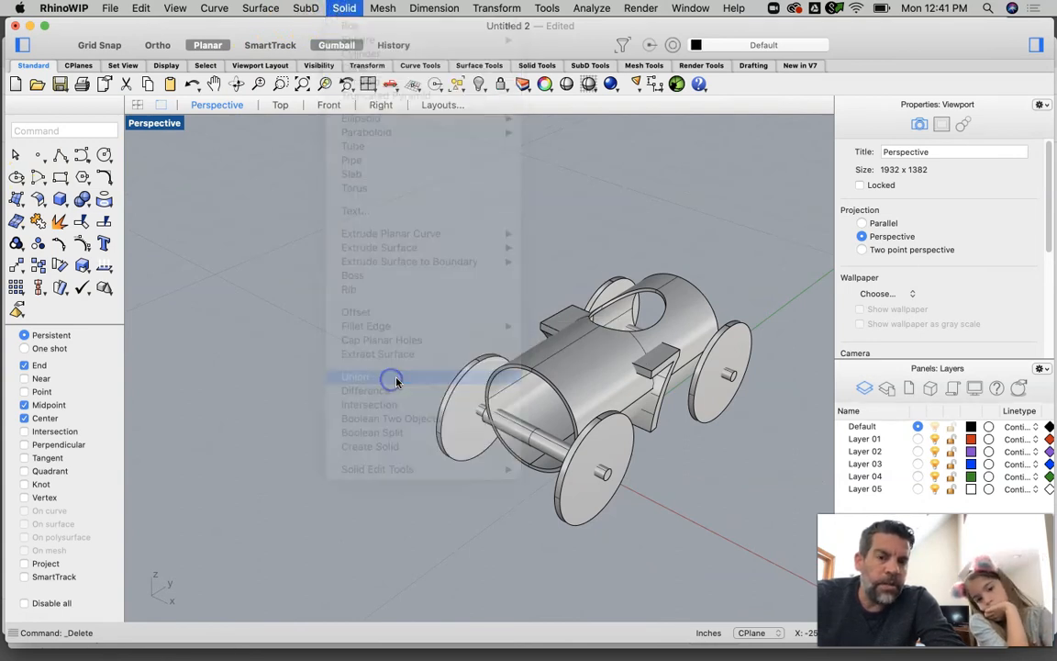
pyautogui.moveTo(449, 385)
pyautogui.mouseDown(button='right')
pyautogui.moveTo(541, 393)
pyautogui.moveTo(555, 377)
pyautogui.moveTo(514, 394)
pyautogui.moveTo(625, 389)
pyautogui.moveTo(580, 377)
pyautogui.moveTo(441, 400)
pyautogui.mouseUp(button='right')
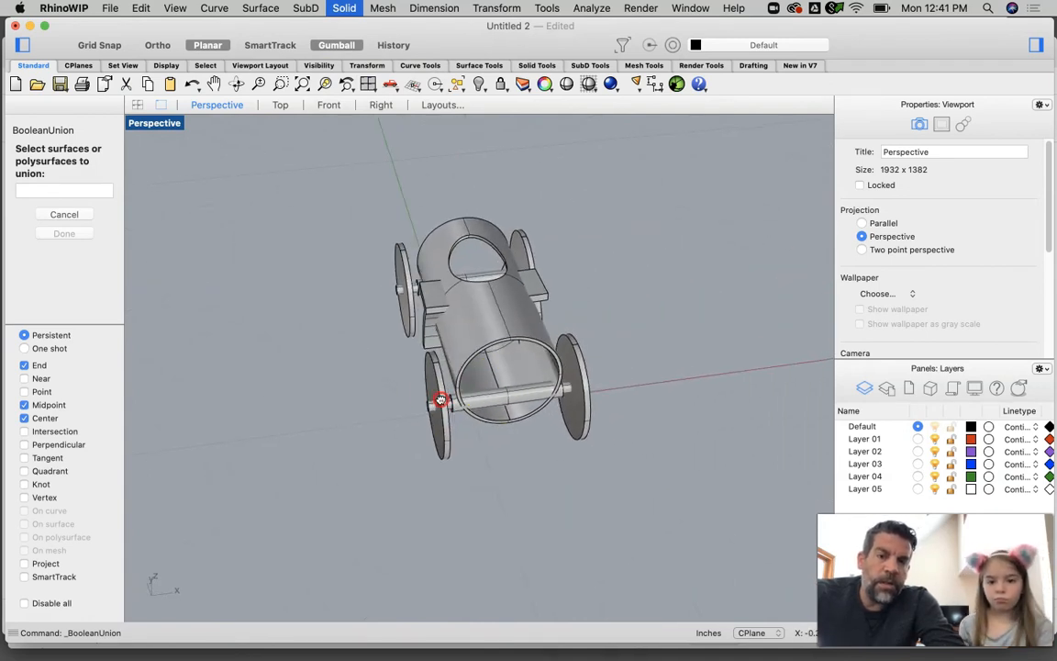
pyautogui.scroll(10, 496, 383)
pyautogui.moveTo(511, 379); pyautogui.dragTo(517, 379, button='right')
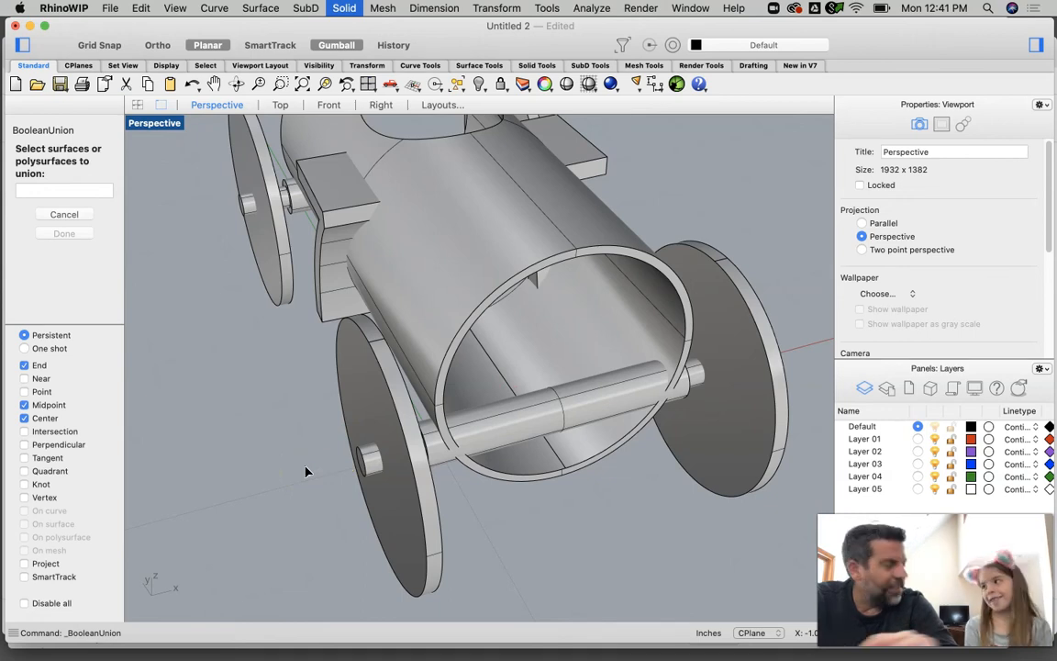
pyautogui.click(401, 429)
pyautogui.click(371, 461)
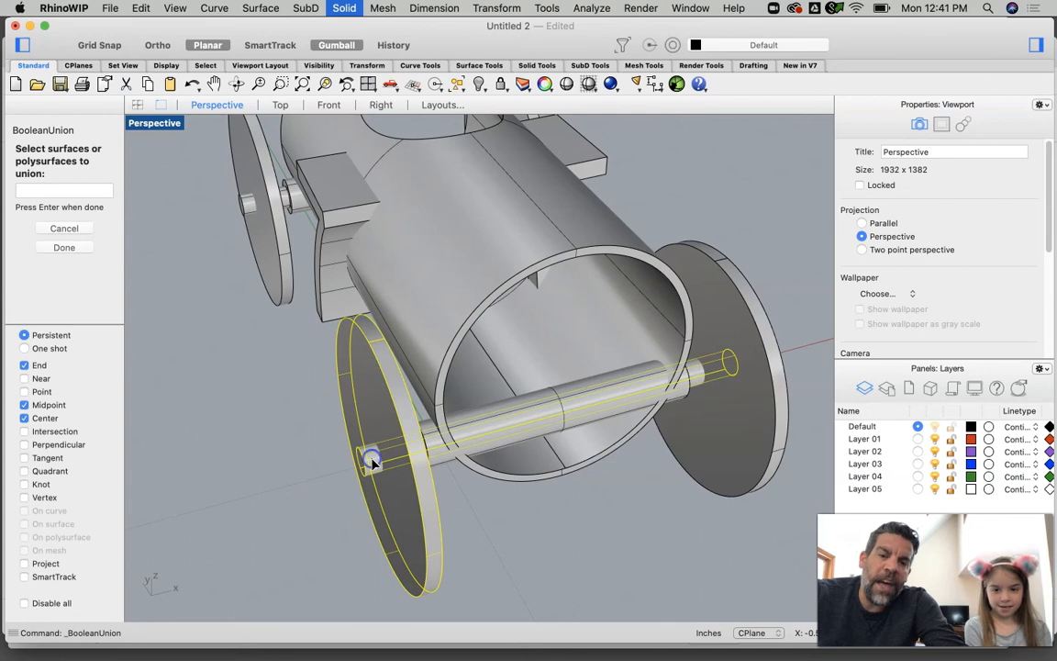
pyautogui.click(765, 411)
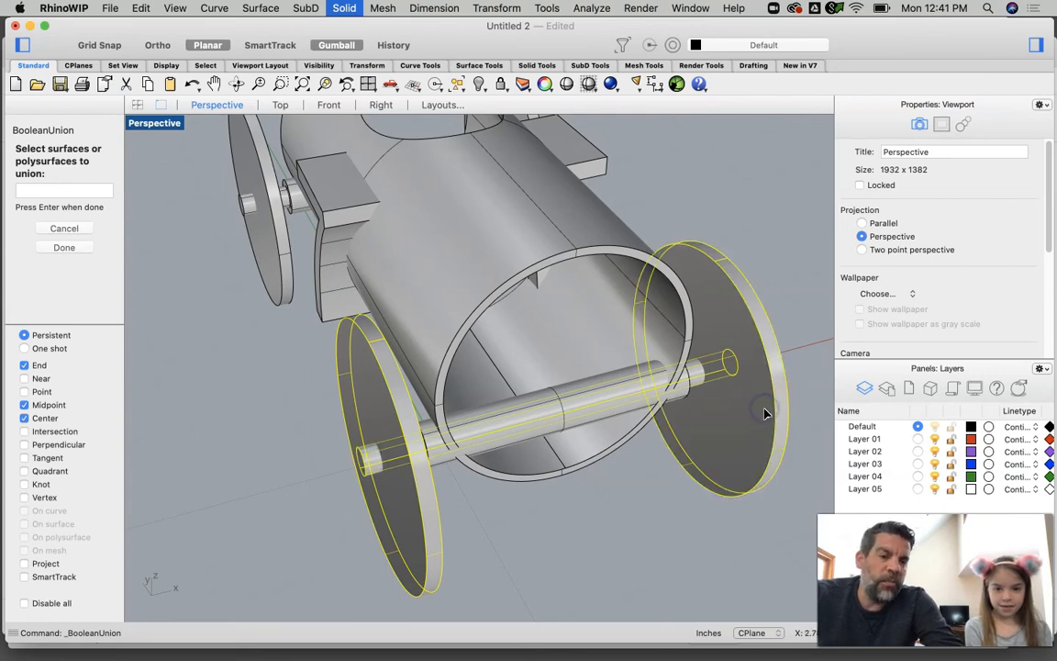
pyautogui.press('Return')
pyautogui.moveTo(685, 306); pyautogui.dragTo(587, 348, button='right')
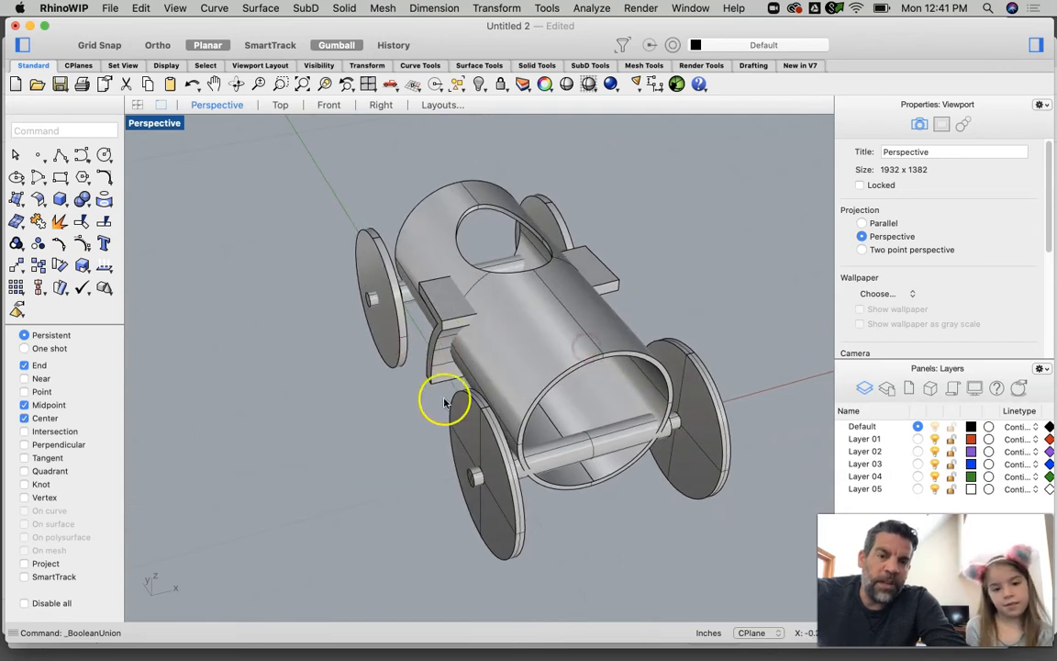
pyautogui.click(504, 494)
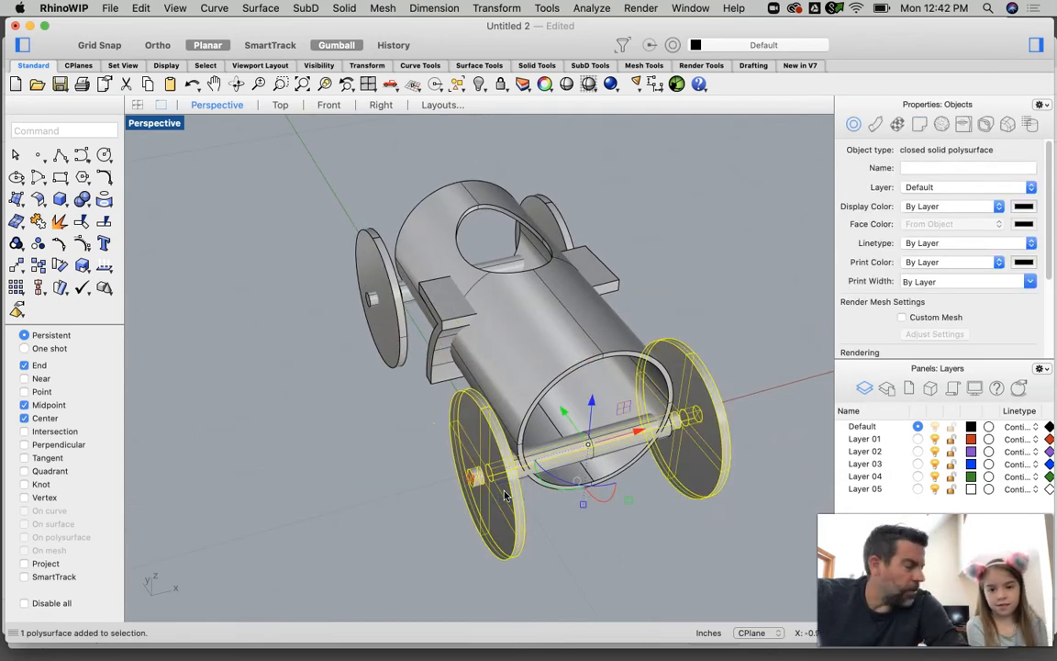
pyautogui.click(744, 290)
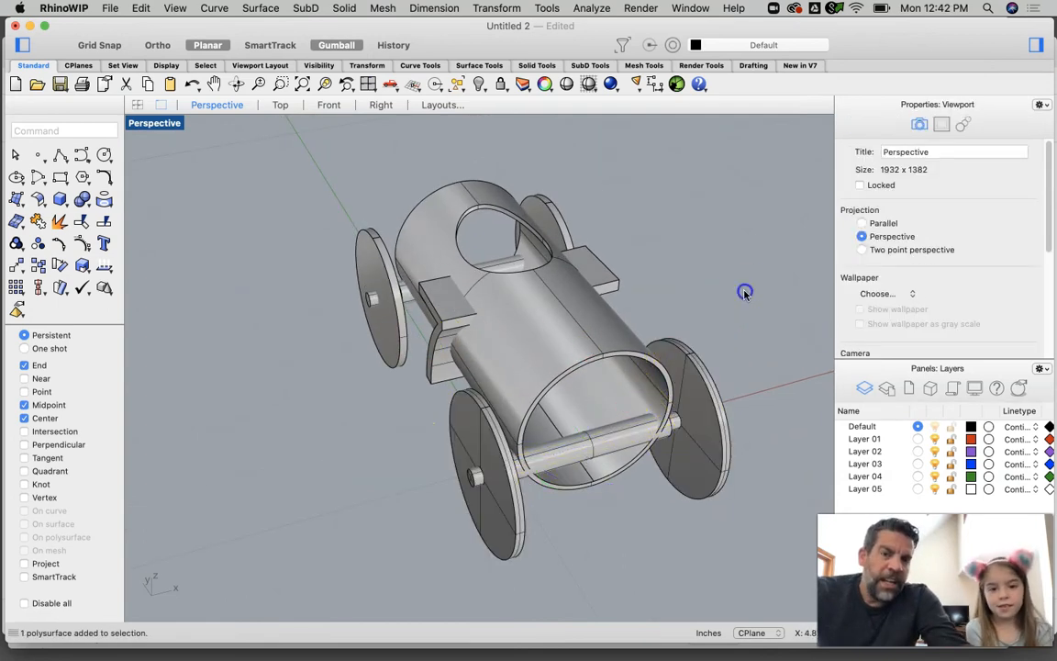
# Step: Join the axle and both wheels at the tube's far end with Boolean Union, and check the combined solid
pyautogui.rightClick(384, 279)
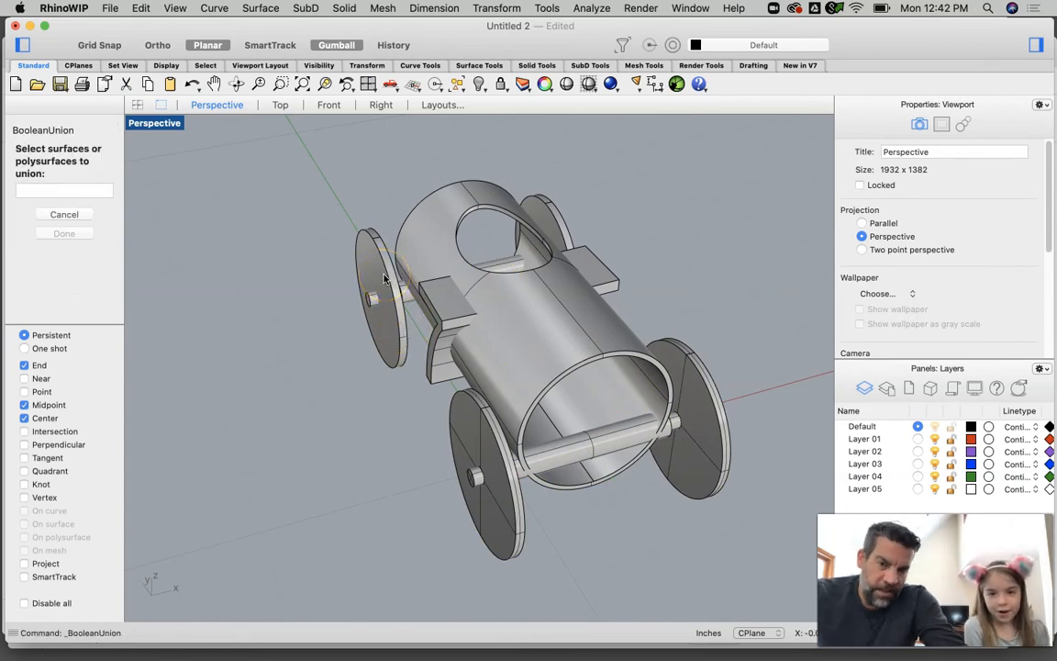
pyautogui.click(385, 279)
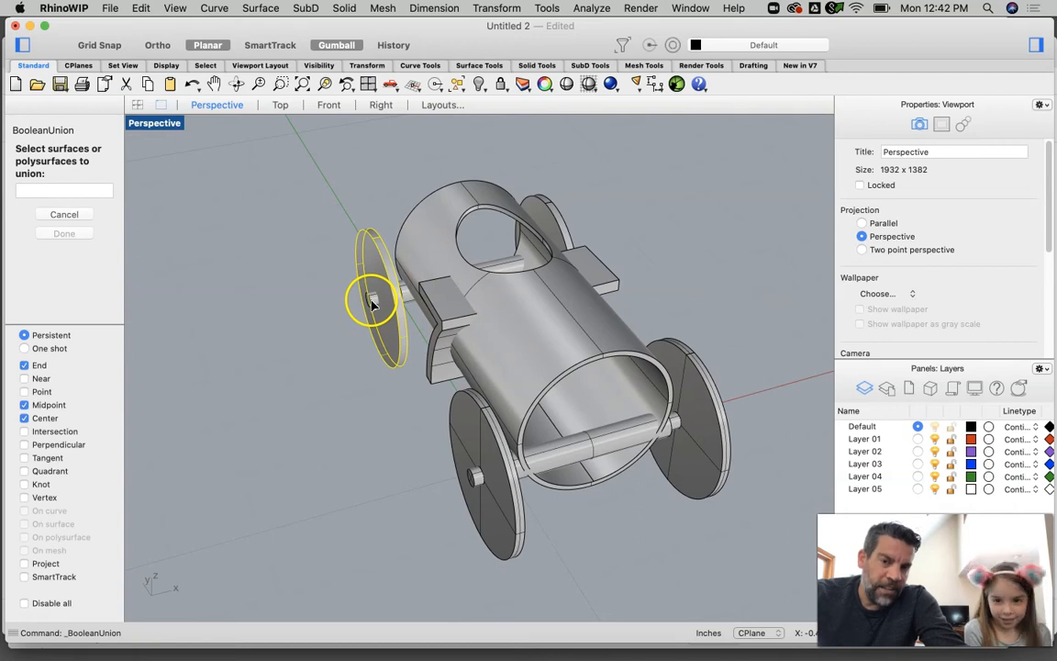
pyautogui.click(372, 301)
pyautogui.click(556, 212)
pyautogui.rightClick(555, 213)
pyautogui.moveTo(589, 282); pyautogui.dragTo(488, 314, button='right')
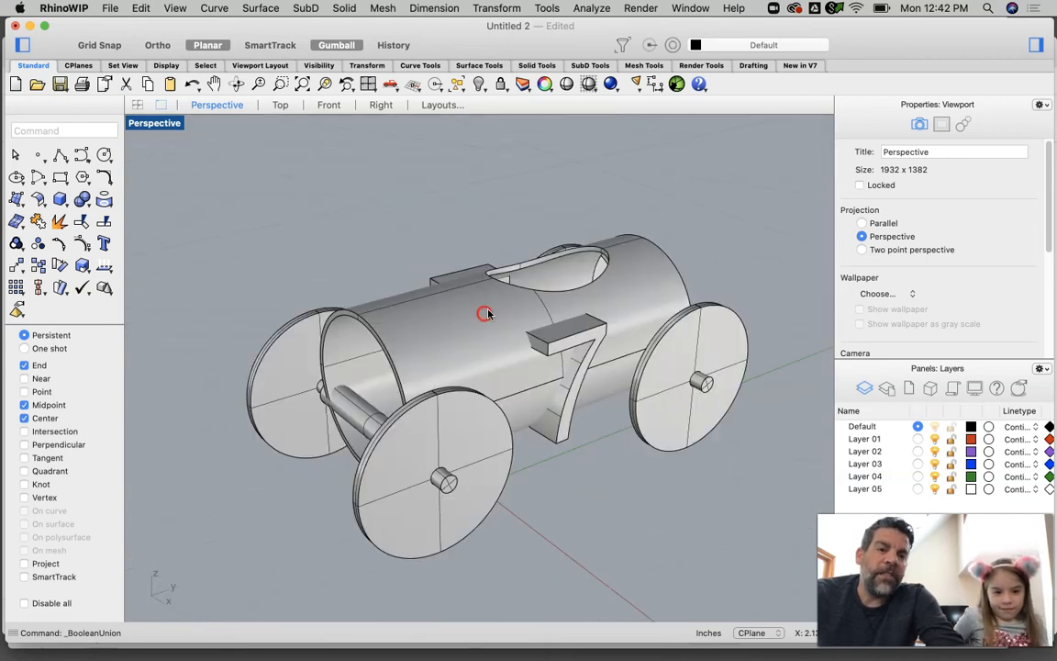
pyautogui.click(684, 341)
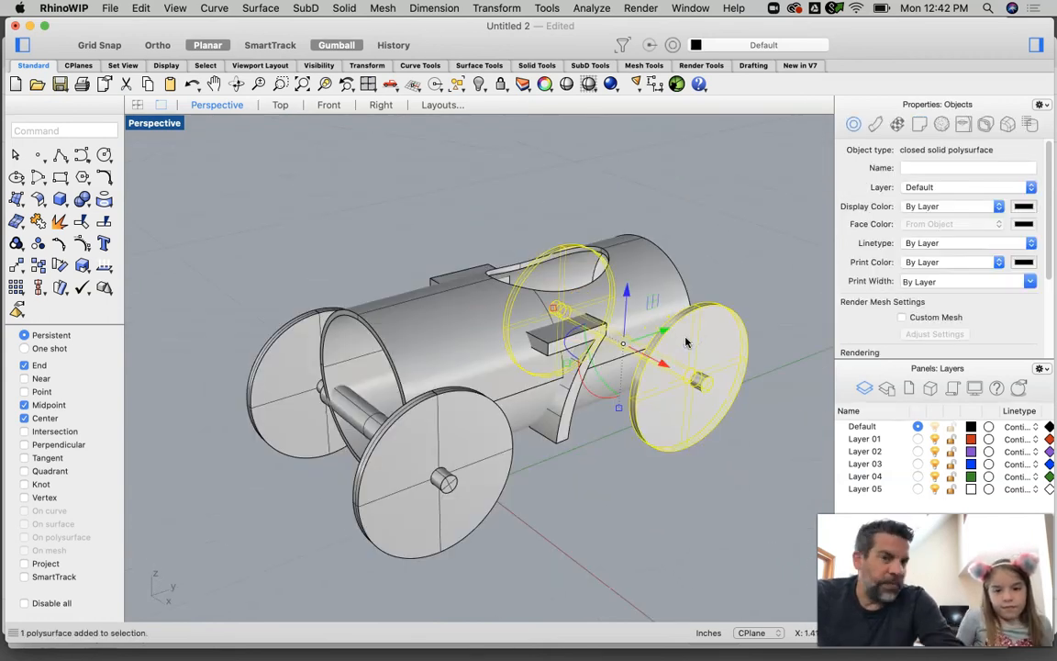
pyautogui.click(629, 493)
# Step: Examine whether the 7 and the tube body are separate objects
pyautogui.moveTo(578, 410); pyautogui.dragTo(683, 418, button='right')
pyautogui.click(449, 306)
pyautogui.click(620, 245)
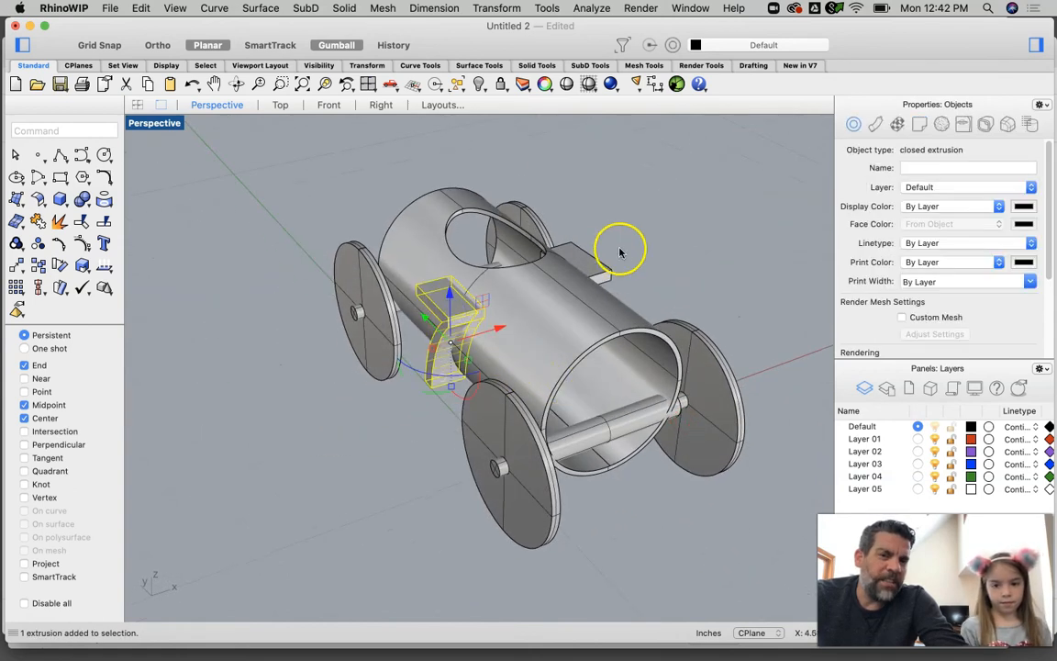
pyautogui.click(463, 314)
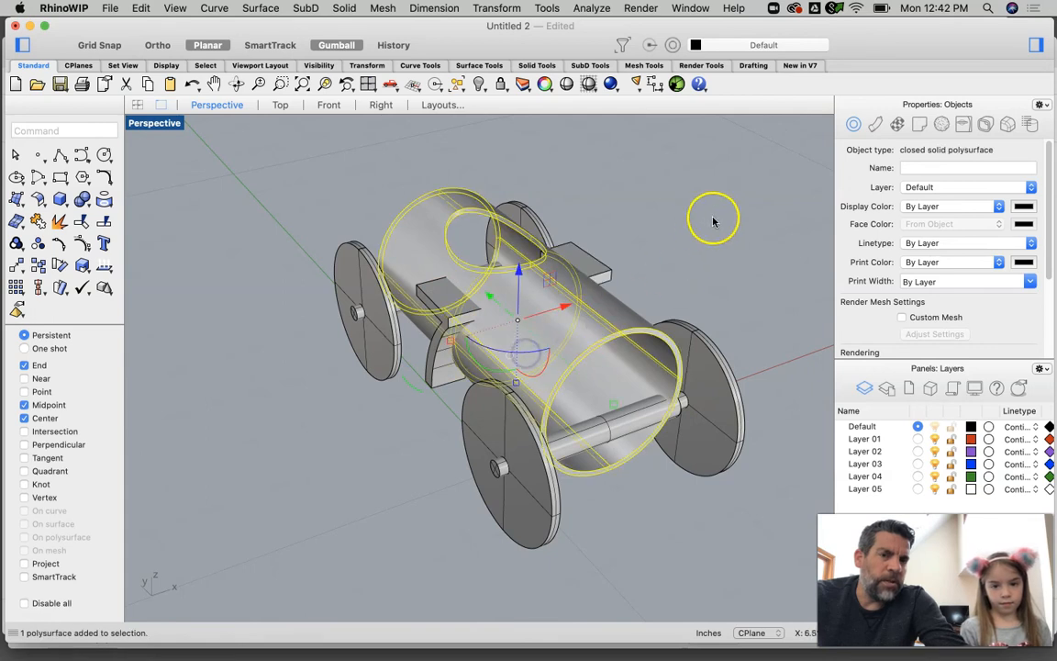
pyautogui.click(755, 194)
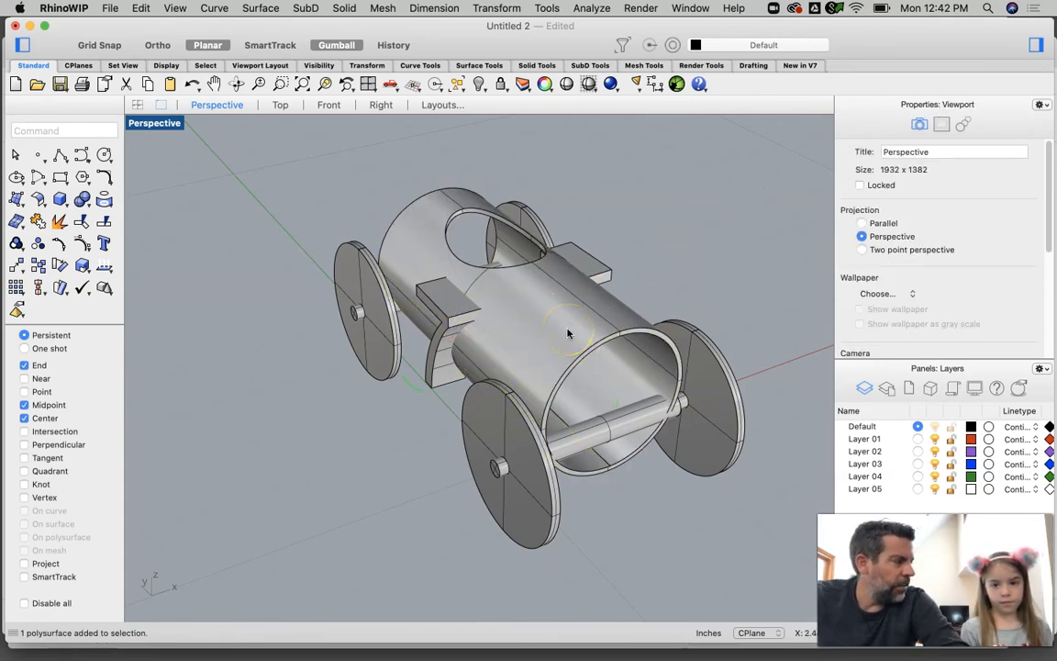
# Step: Merge the tube, both 7s and both axle sleeves into a single car body with Boolean Union
pyautogui.click(397, 110)
pyautogui.click(341, 8)
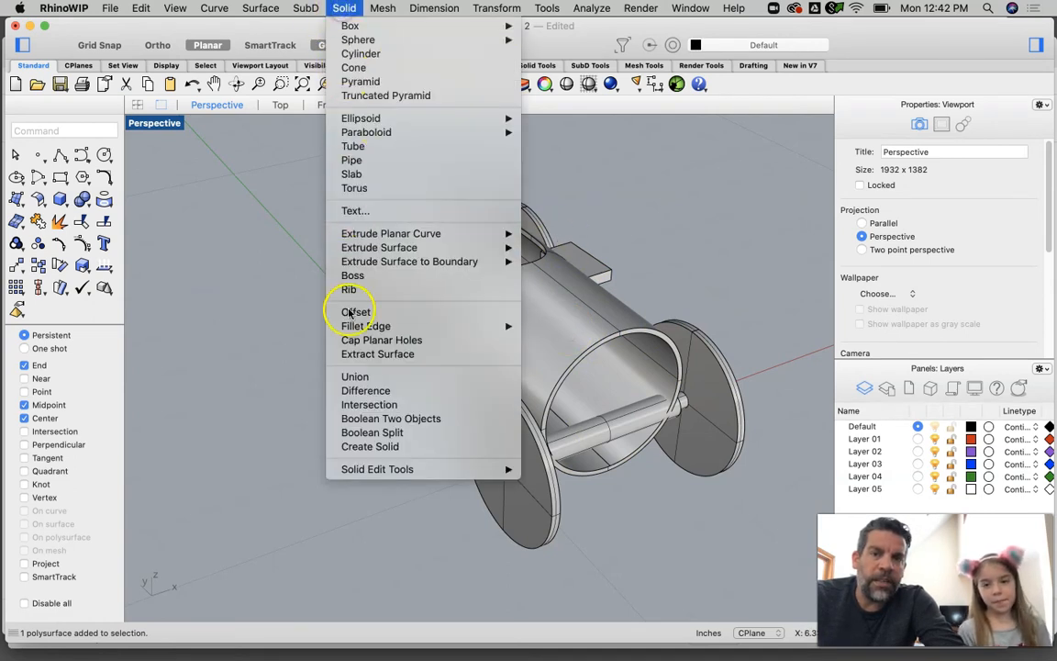
pyautogui.click(356, 376)
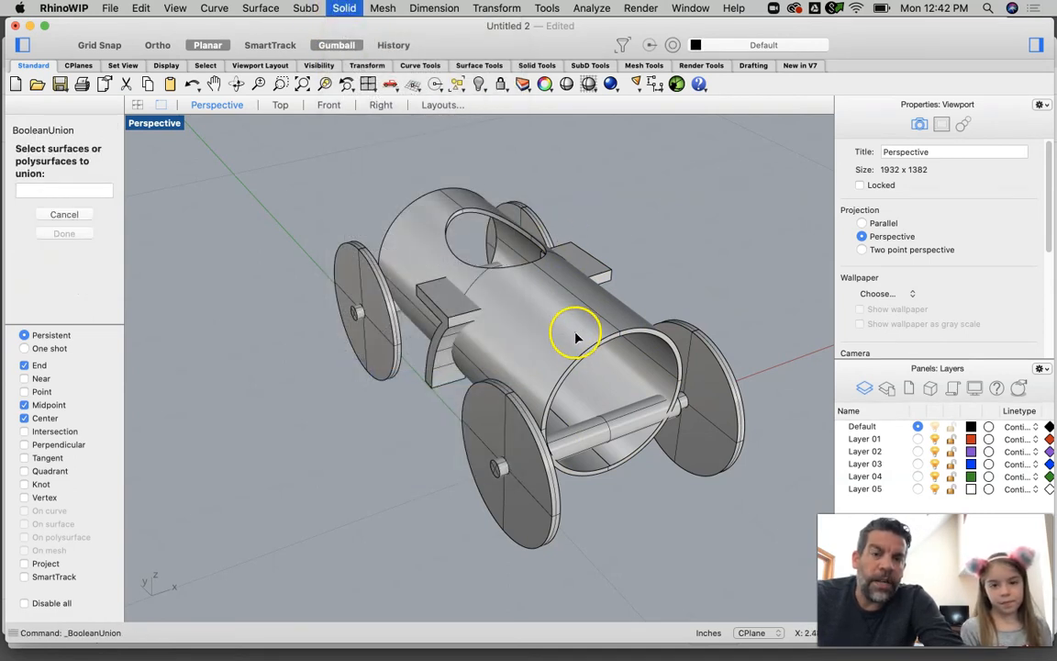
pyautogui.click(570, 332)
pyautogui.click(568, 265)
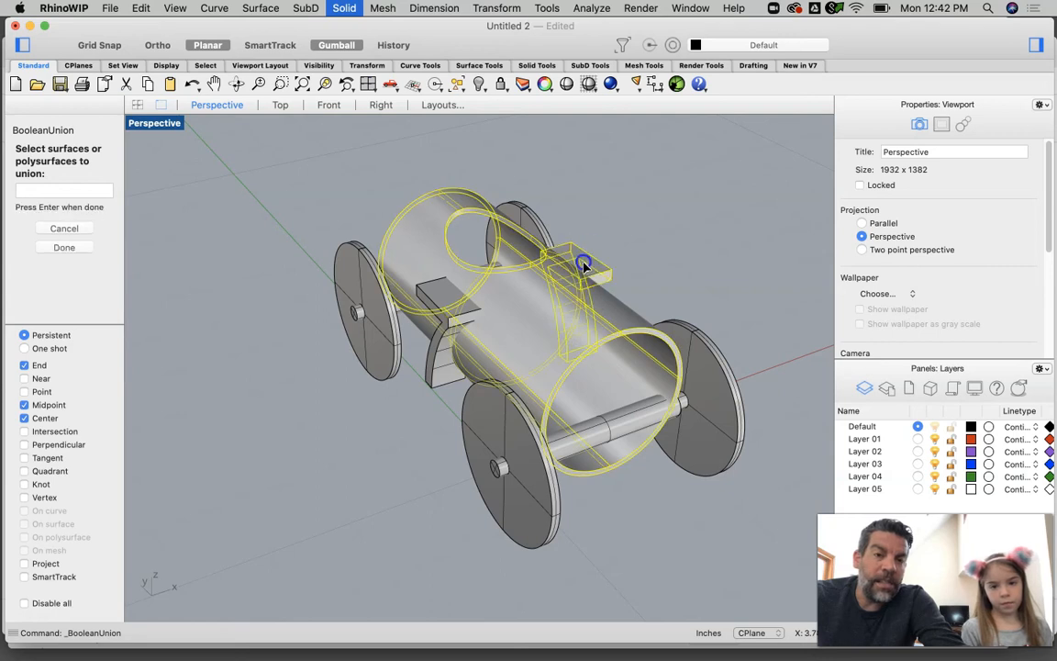
pyautogui.click(458, 314)
pyautogui.scroll(3, 619, 427)
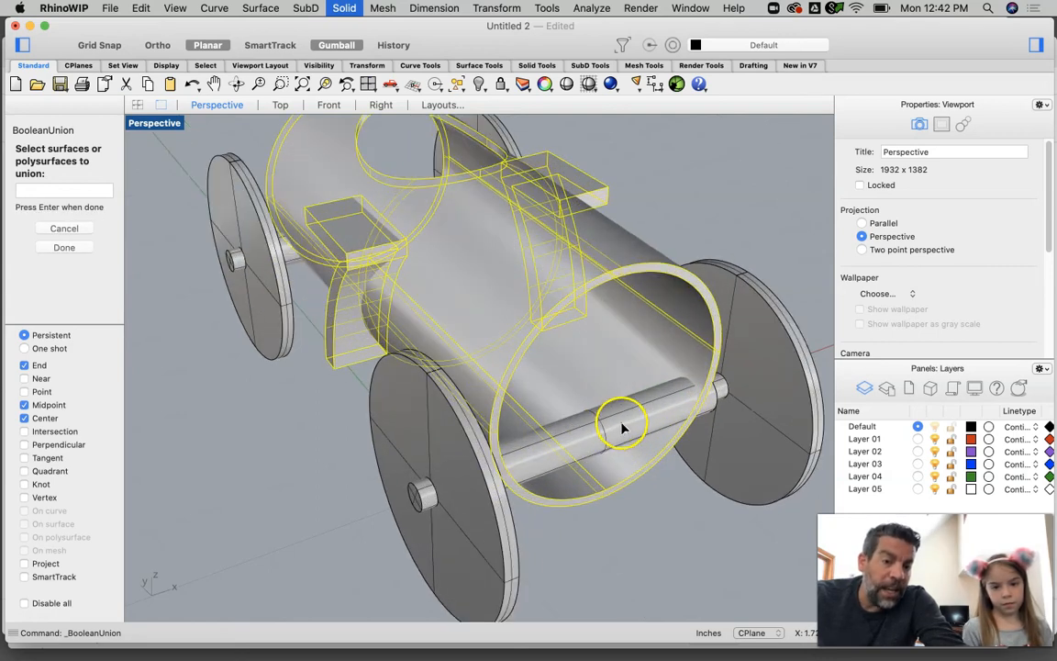
pyautogui.click(626, 435)
pyautogui.scroll(-4, 627, 435)
pyautogui.moveTo(477, 334); pyautogui.dragTo(594, 306, button='right')
pyautogui.click(332, 414)
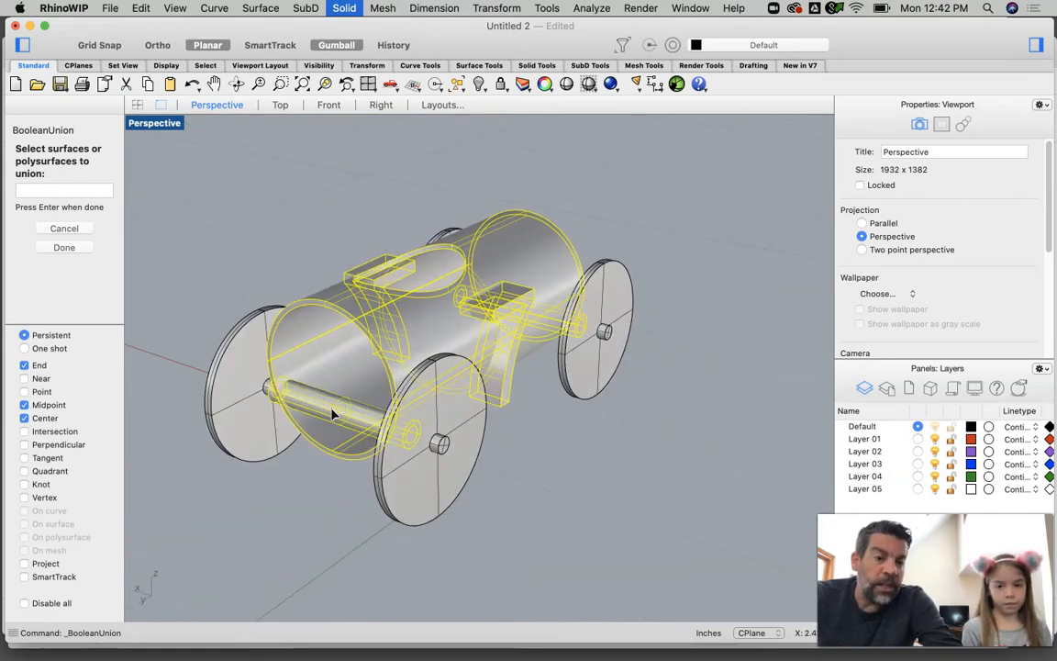
pyautogui.press('Return')
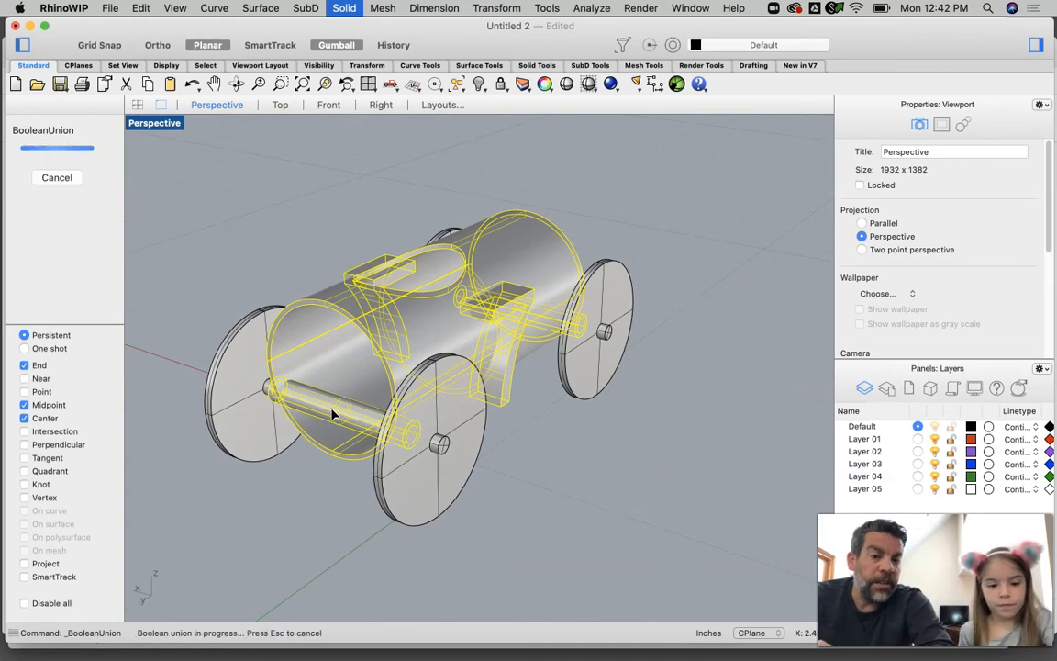
# Step: Check the car body and the two wheel-and-axle sets as individual solids, viewing the car from several sides
pyautogui.click(393, 302)
pyautogui.moveTo(394, 301); pyautogui.dragTo(452, 288, button='right')
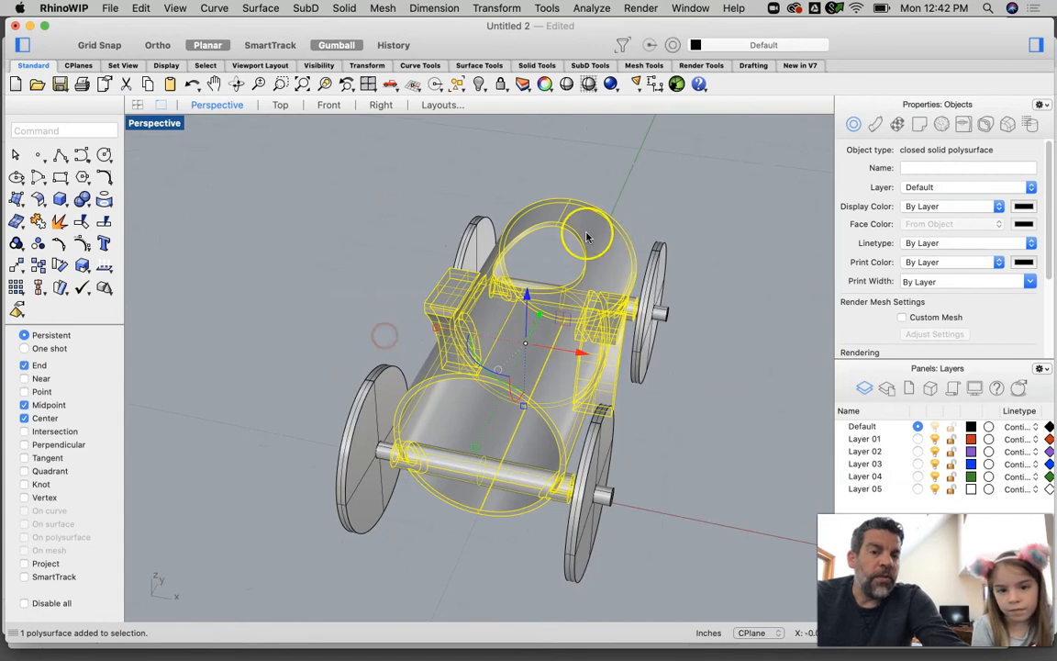
pyautogui.click(602, 470)
pyautogui.click(650, 339)
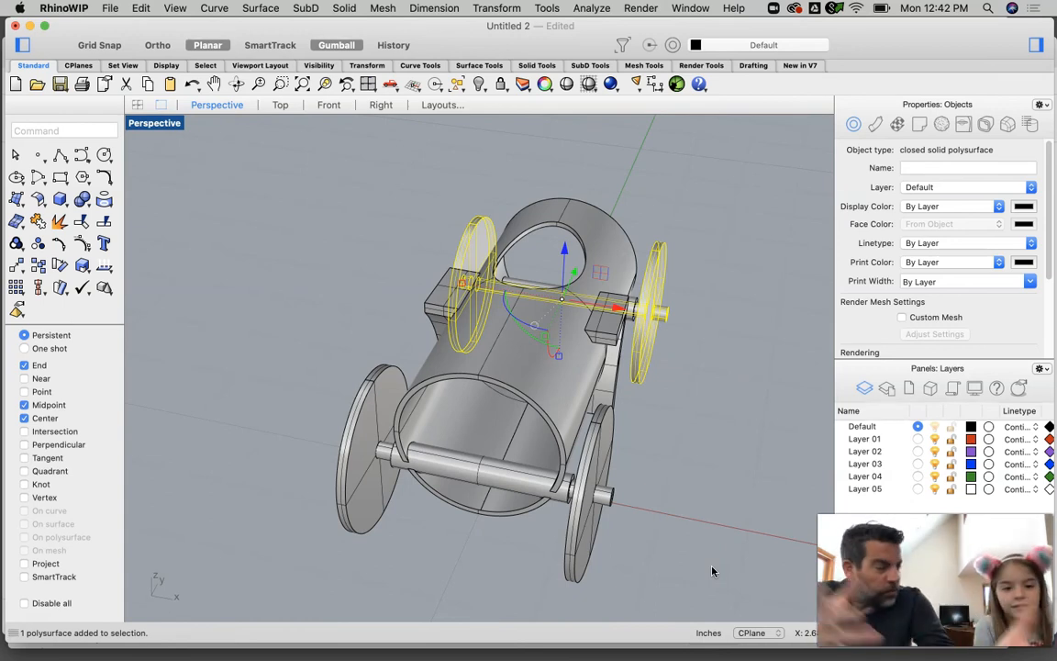
pyautogui.moveTo(690, 455); pyautogui.dragTo(528, 411, button='right')
pyautogui.click(735, 290)
pyautogui.moveTo(503, 318); pyautogui.dragTo(626, 327, button='right')
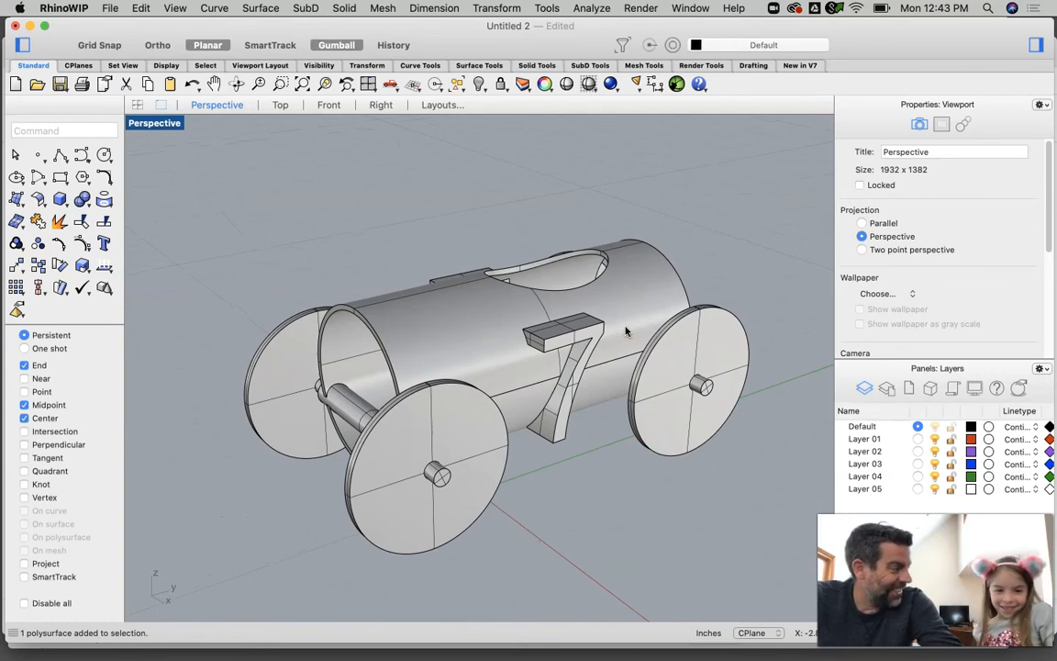
# Step: Display the perspective view of the car in Artistic mode and view it from the side
pyautogui.moveTo(524, 312); pyautogui.dragTo(276, 238, button='right')
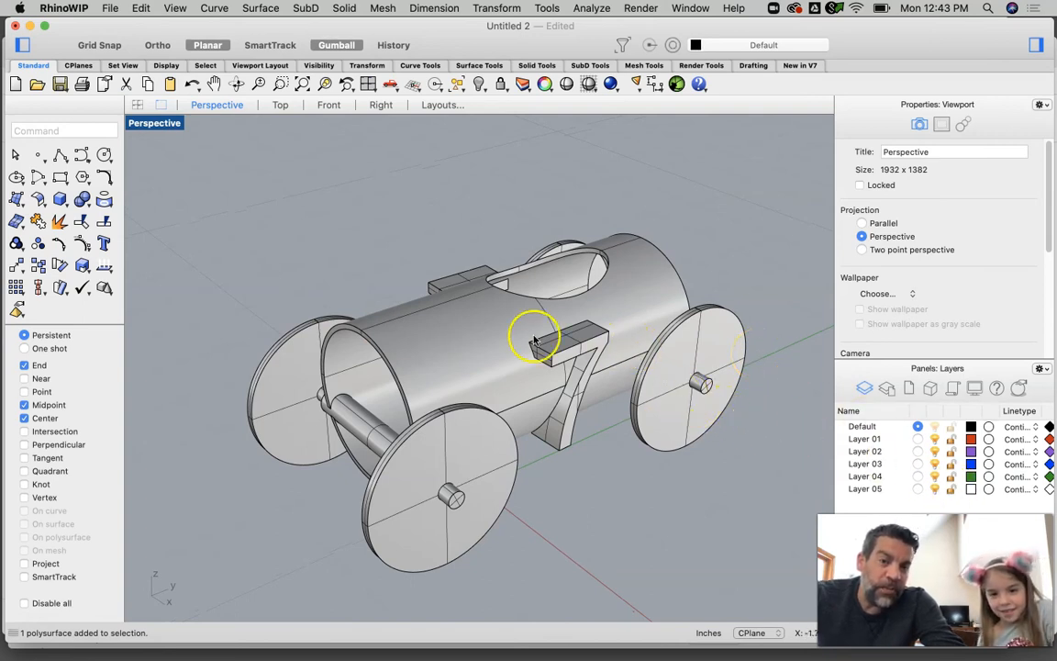
pyautogui.click(155, 123)
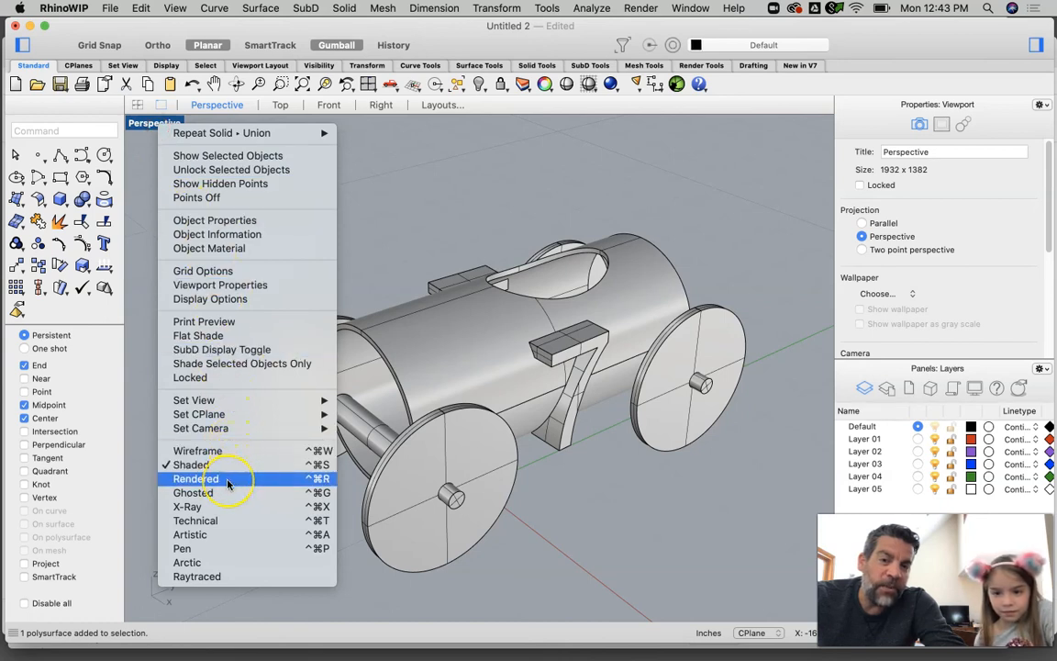
pyautogui.click(212, 534)
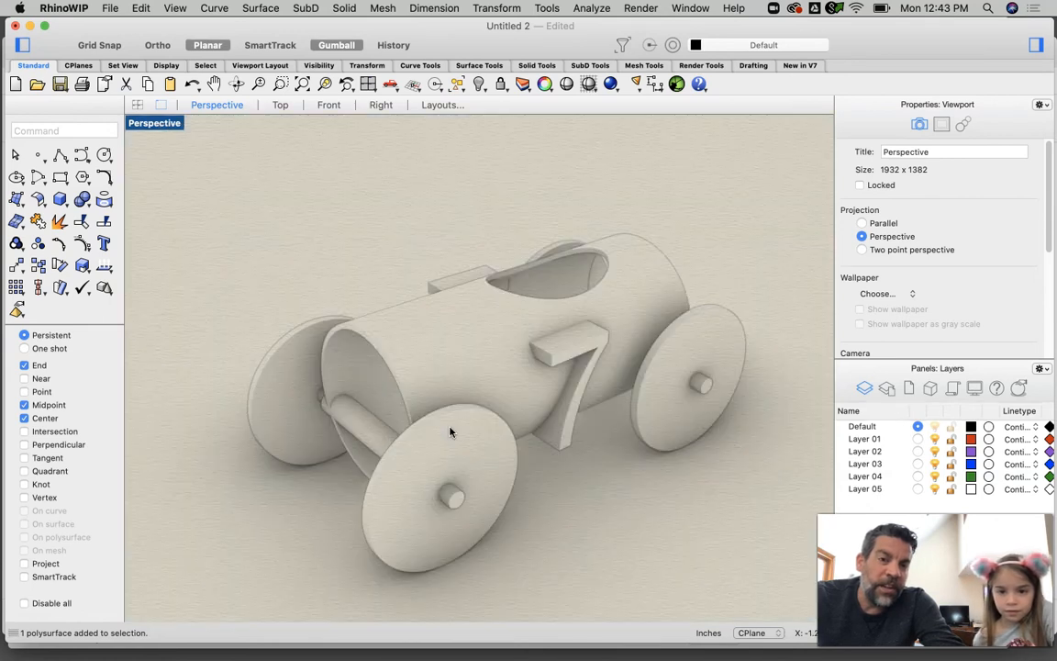
pyautogui.moveTo(441, 367)
pyautogui.mouseDown(button='right')
pyautogui.moveTo(563, 384)
pyautogui.moveTo(597, 413)
pyautogui.moveTo(593, 424)
pyautogui.moveTo(540, 427)
pyautogui.moveTo(499, 413)
pyautogui.moveTo(498, 392)
pyautogui.moveTo(488, 397)
pyautogui.mouseUp(button='right')
# Step: Show the car as a line drawing in Pen display mode
pyautogui.click(144, 125)
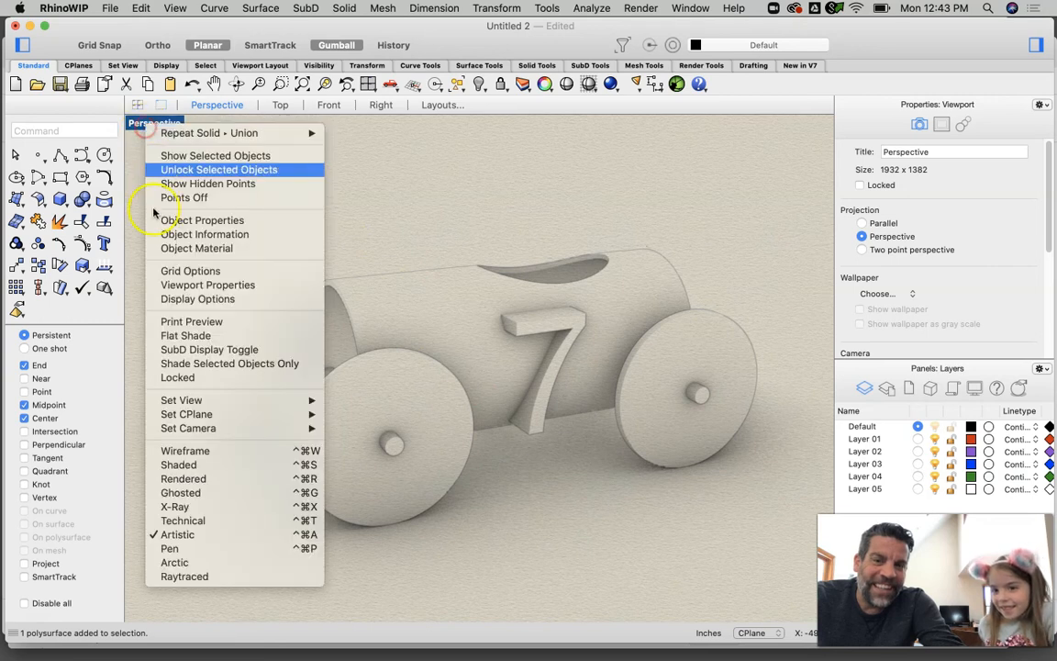
pyautogui.click(170, 548)
pyautogui.moveTo(443, 393); pyautogui.dragTo(414, 388, button='right')
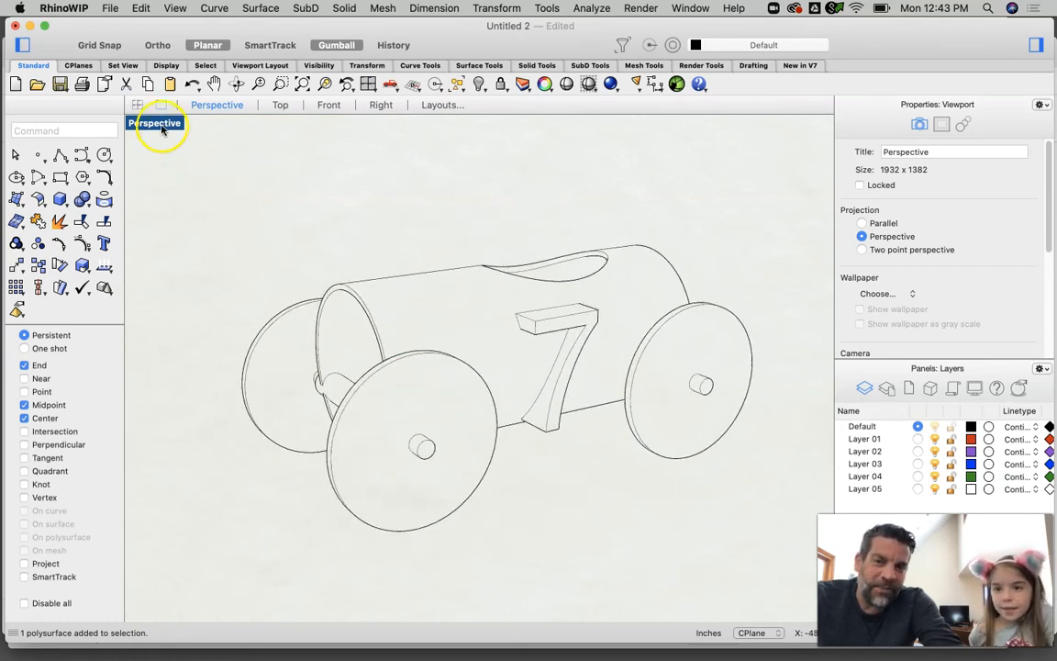
# Step: Set the perspective view to Arctic display mode and view the car from different angles
pyautogui.click(160, 124)
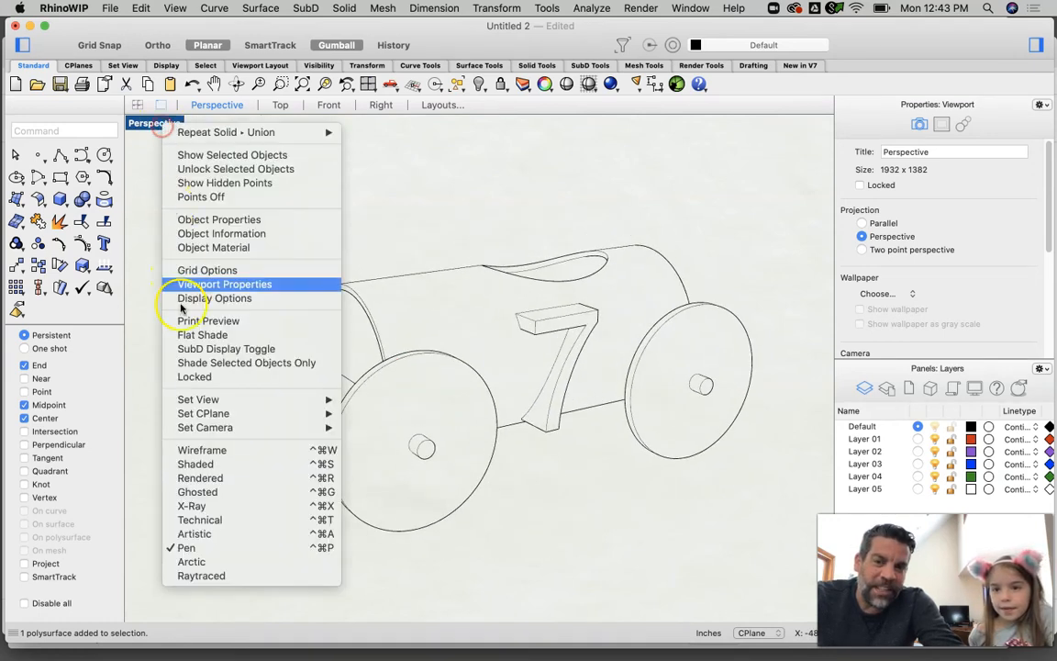
pyautogui.click(191, 562)
pyautogui.moveTo(514, 382)
pyautogui.mouseDown(button='right')
pyautogui.moveTo(583, 392)
pyautogui.moveTo(611, 373)
pyautogui.moveTo(467, 377)
pyautogui.moveTo(528, 384)
pyautogui.mouseUp(button='right')
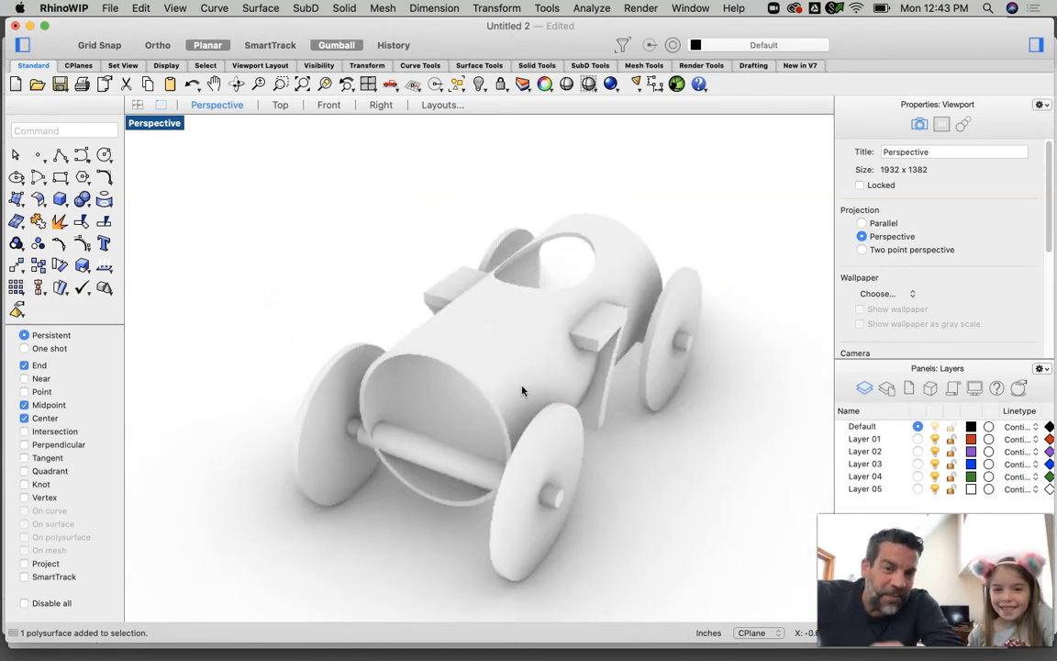
pyautogui.moveTo(526, 392); pyautogui.dragTo(527, 383, button='right')
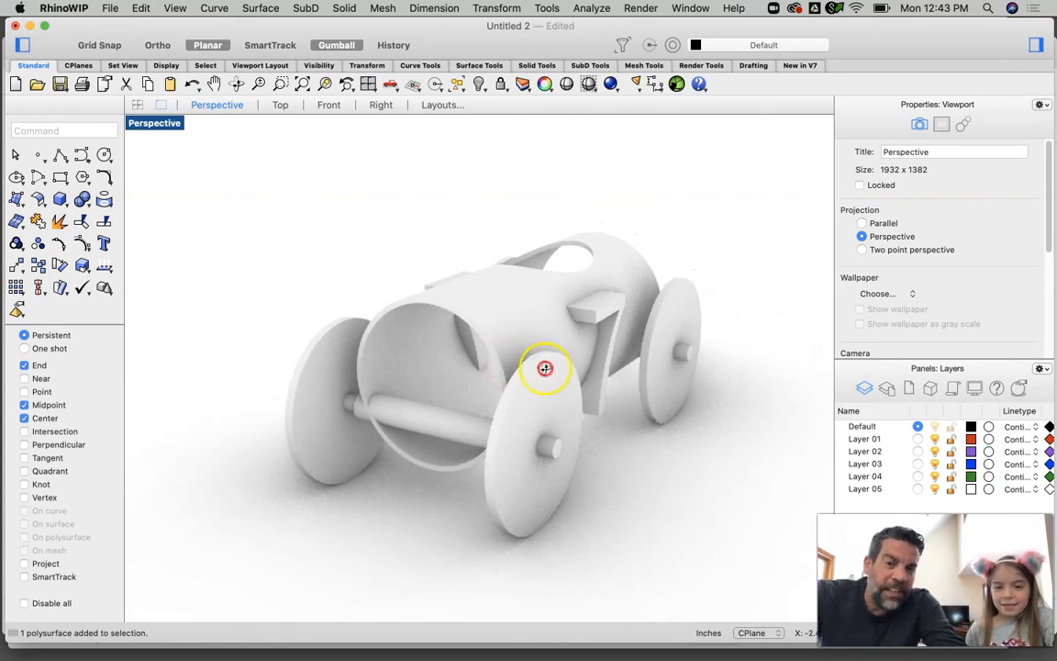
# Step: Return the perspective view of the car to Shaded display mode
pyautogui.moveTo(546, 368); pyautogui.dragTo(587, 380, button='right')
pyautogui.moveTo(491, 350)
pyautogui.mouseDown(button='right')
pyautogui.moveTo(421, 361)
pyautogui.moveTo(496, 349)
pyautogui.moveTo(505, 334)
pyautogui.mouseUp(button='right')
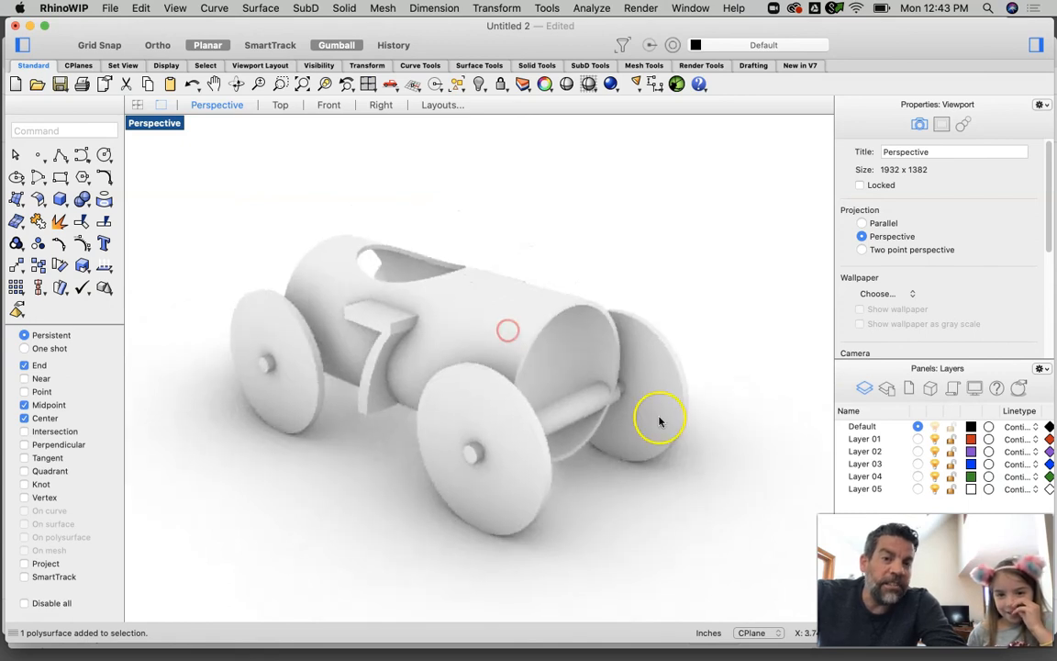
pyautogui.click(145, 127)
pyautogui.click(224, 471)
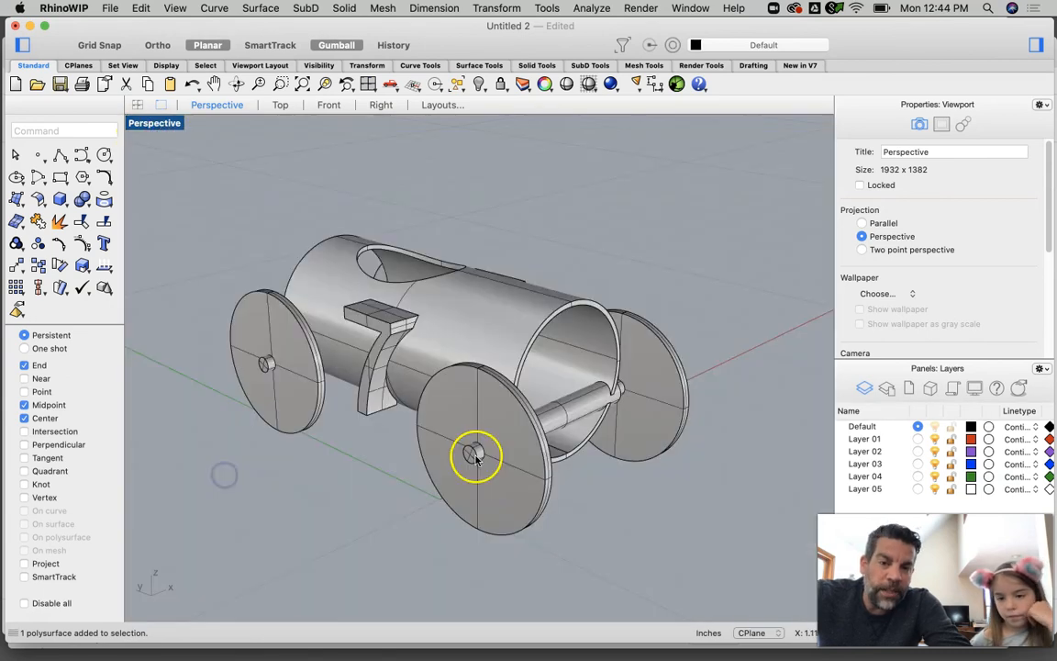
# Step: Rename Layer 01 as body
pyautogui.click(863, 439)
pyautogui.click(863, 441)
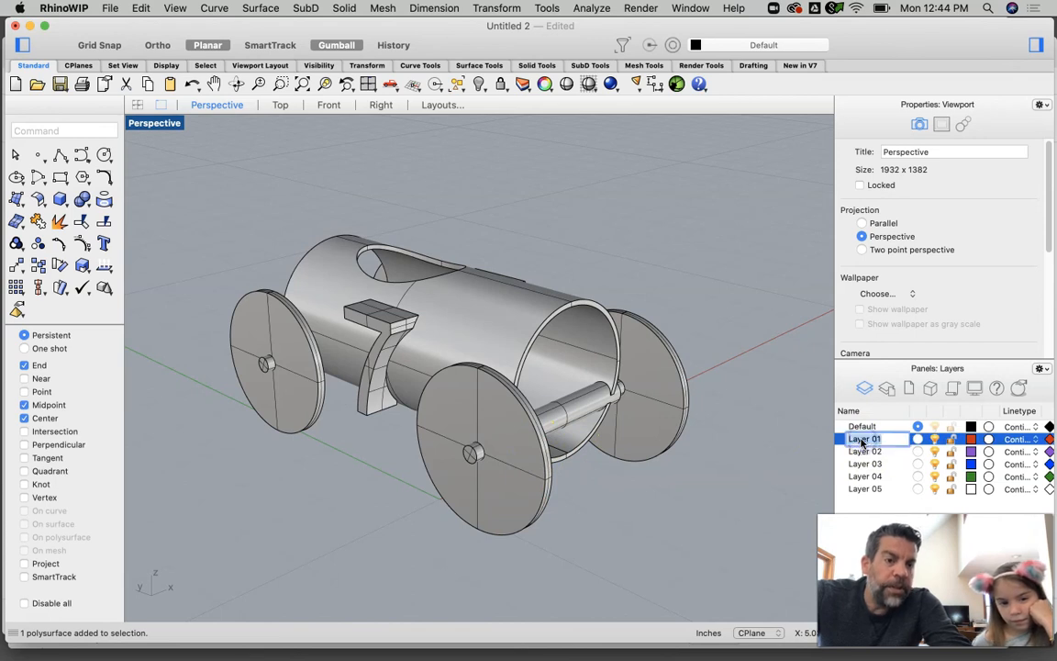
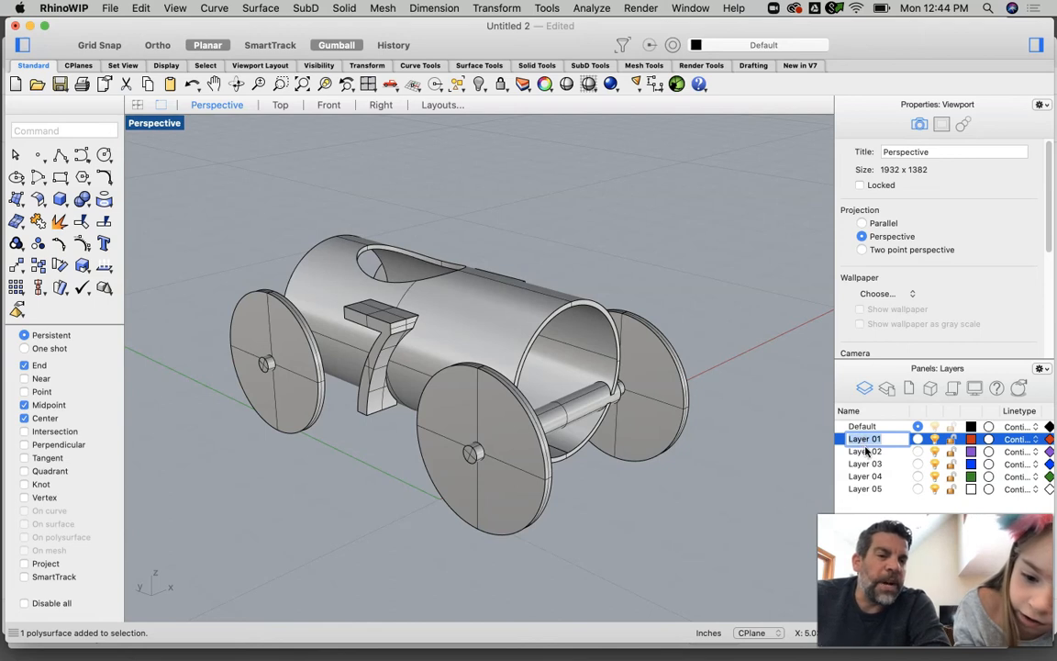
pyautogui.write('body')
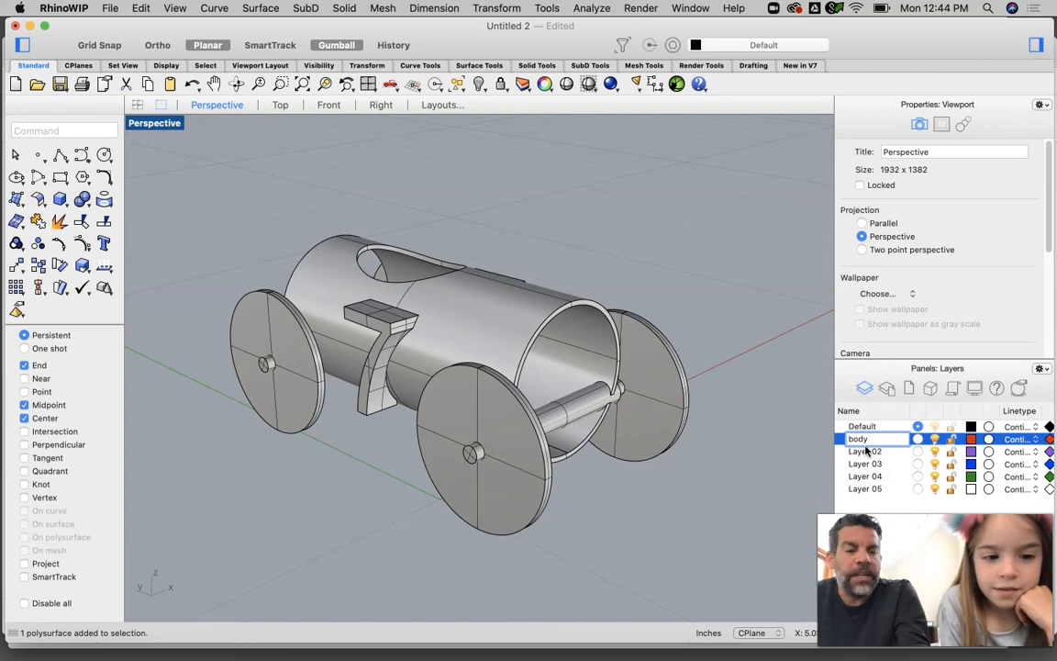
pyautogui.press('Return')
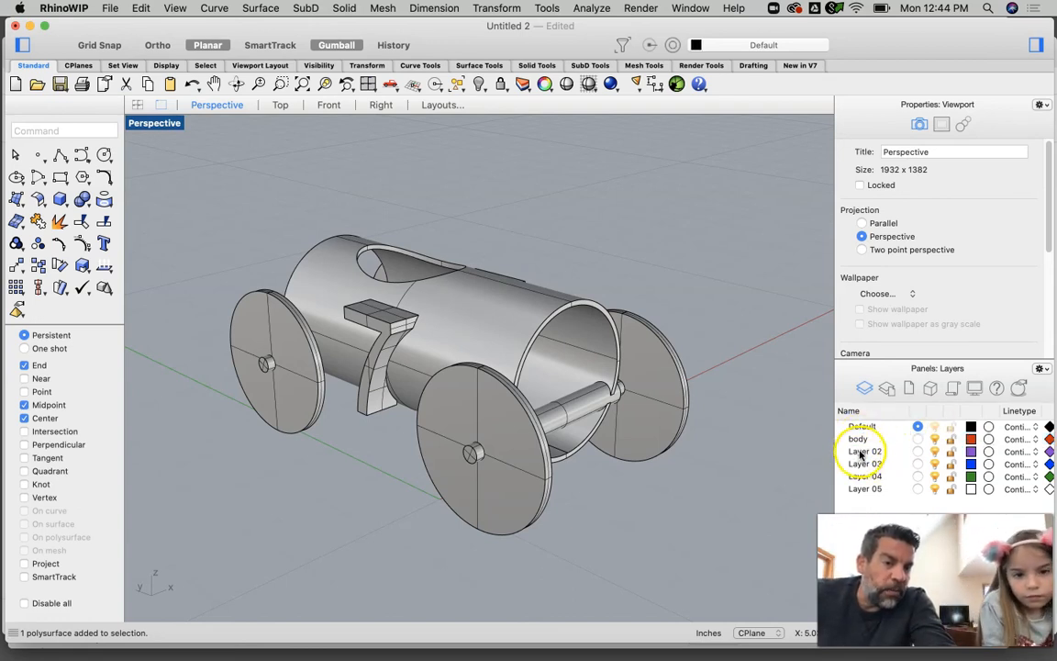
# Step: Rename Layer 02 as wheel
pyautogui.click(861, 452)
pyautogui.click(862, 451)
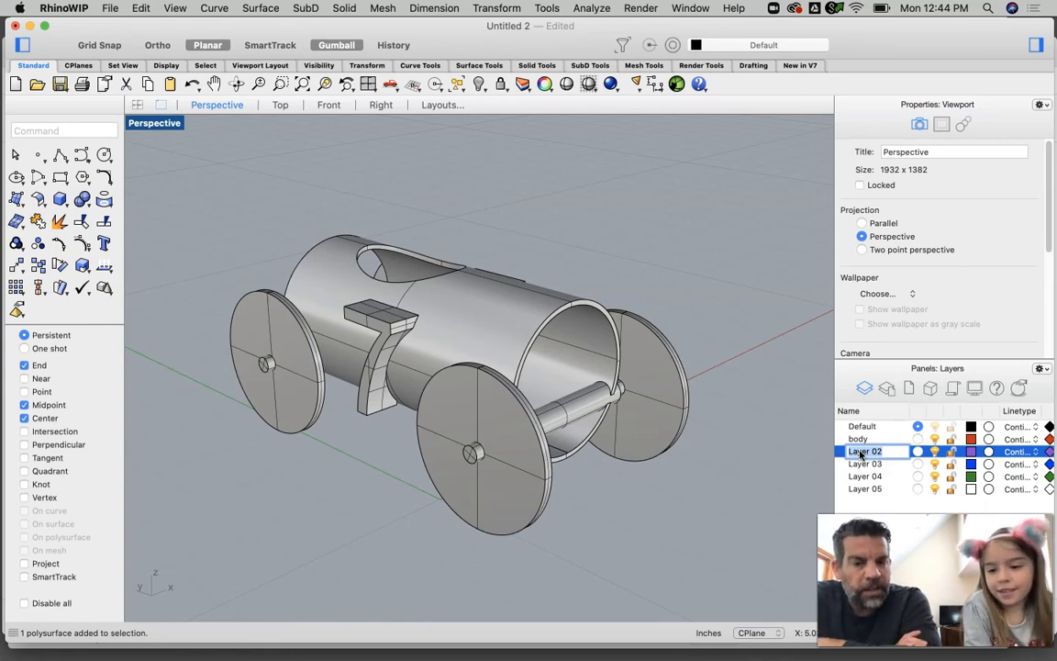
pyautogui.write('W')
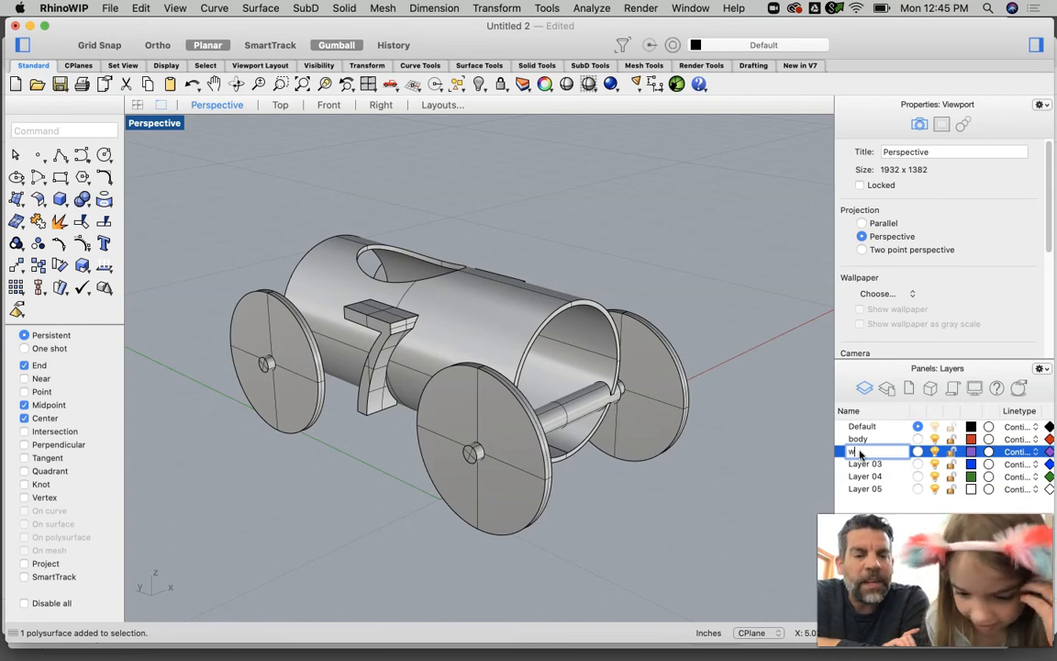
pyautogui.write('h')
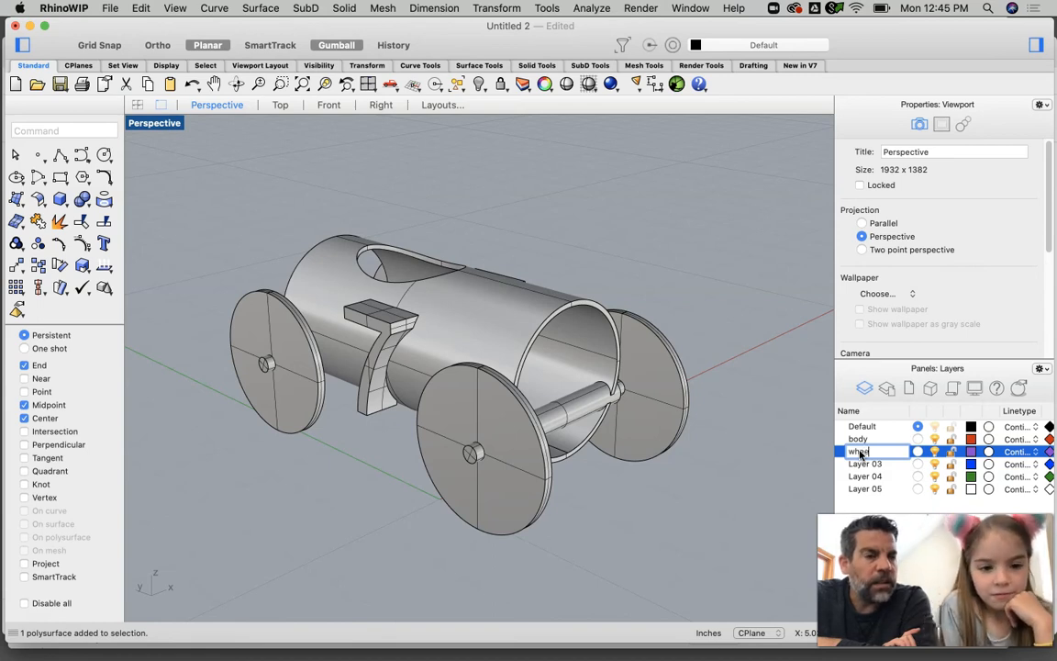
pyautogui.write('eel')
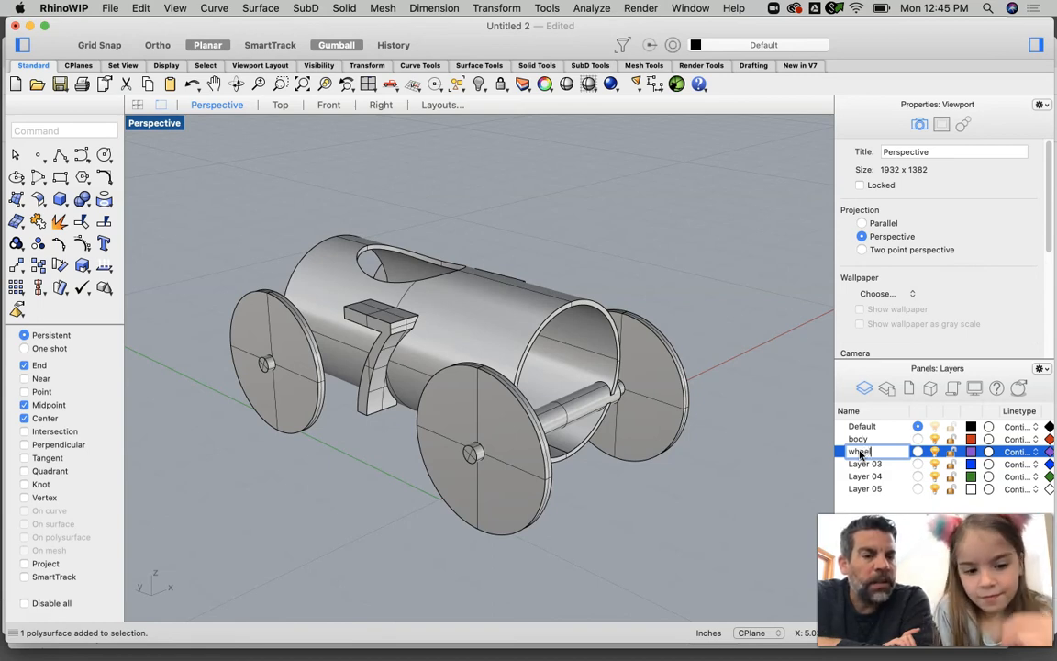
pyautogui.press('Return')
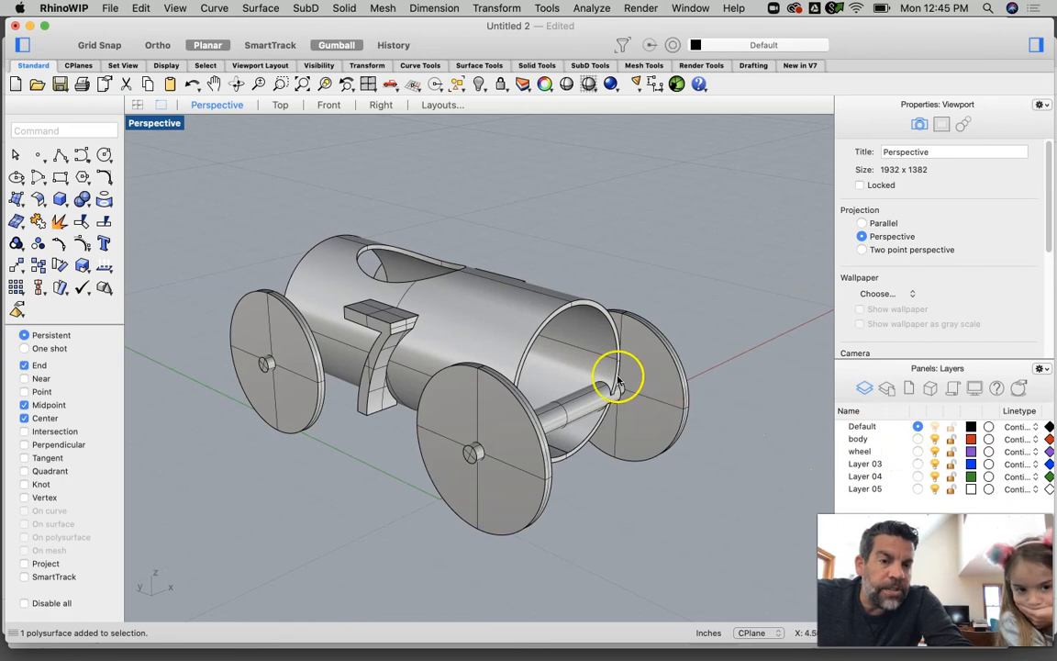
# Step: Assign the car body solid to the body layer
pyautogui.click(503, 321)
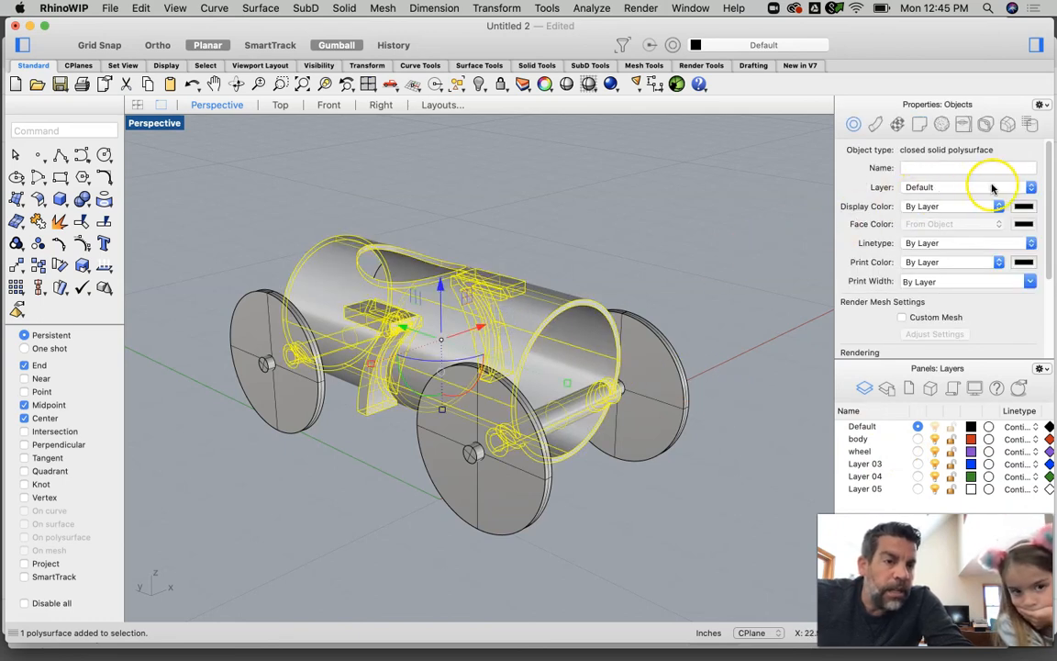
pyautogui.click(1030, 188)
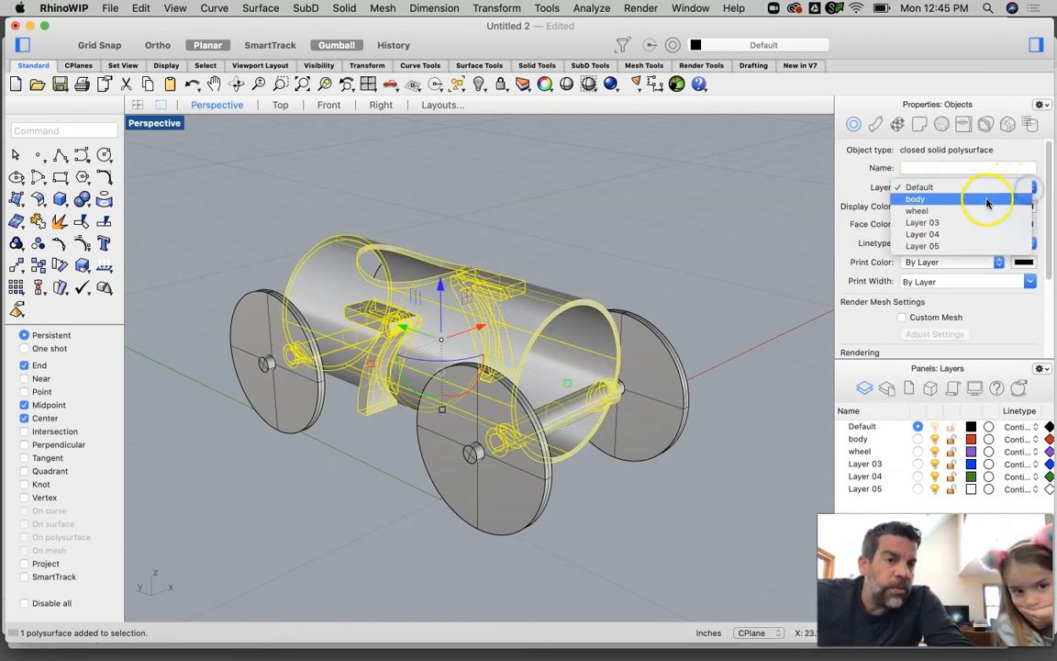
pyautogui.click(938, 200)
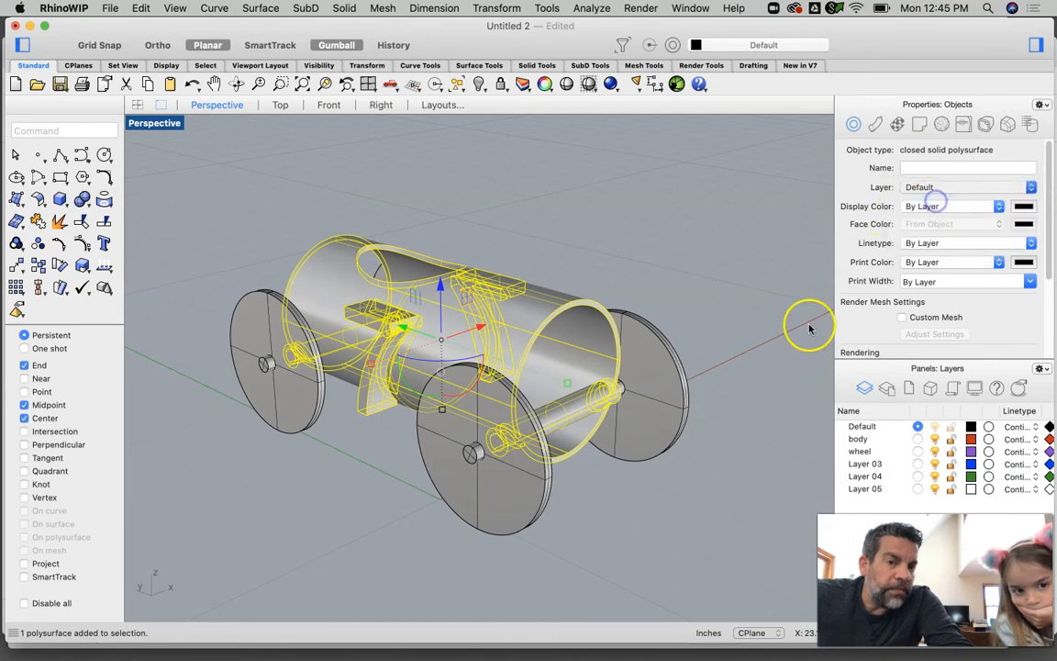
# Step: Assign both wheel-and-axle sets to the wheel layer and clear the selection
pyautogui.click(671, 394)
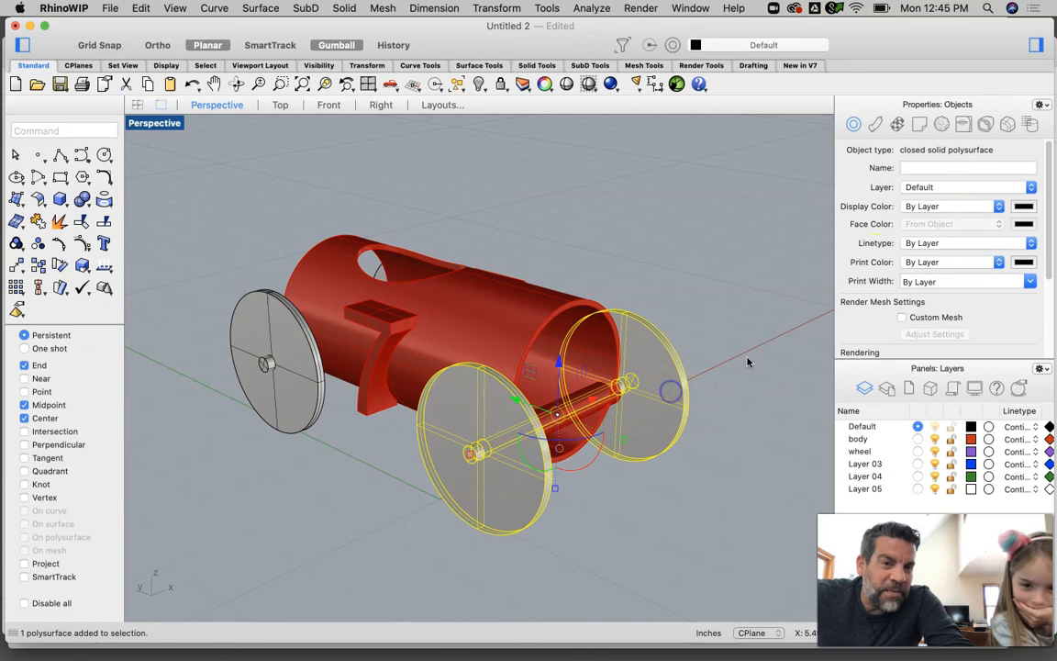
pyautogui.keyDown('shift'); pyautogui.click(262, 364); pyautogui.keyUp('shift')
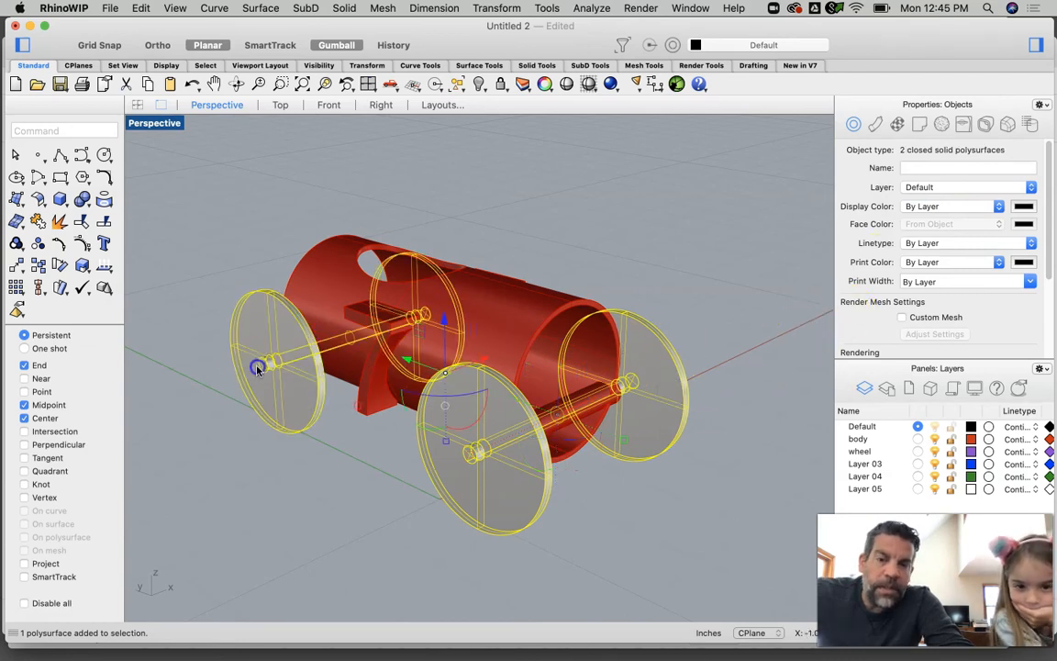
pyautogui.click(967, 230)
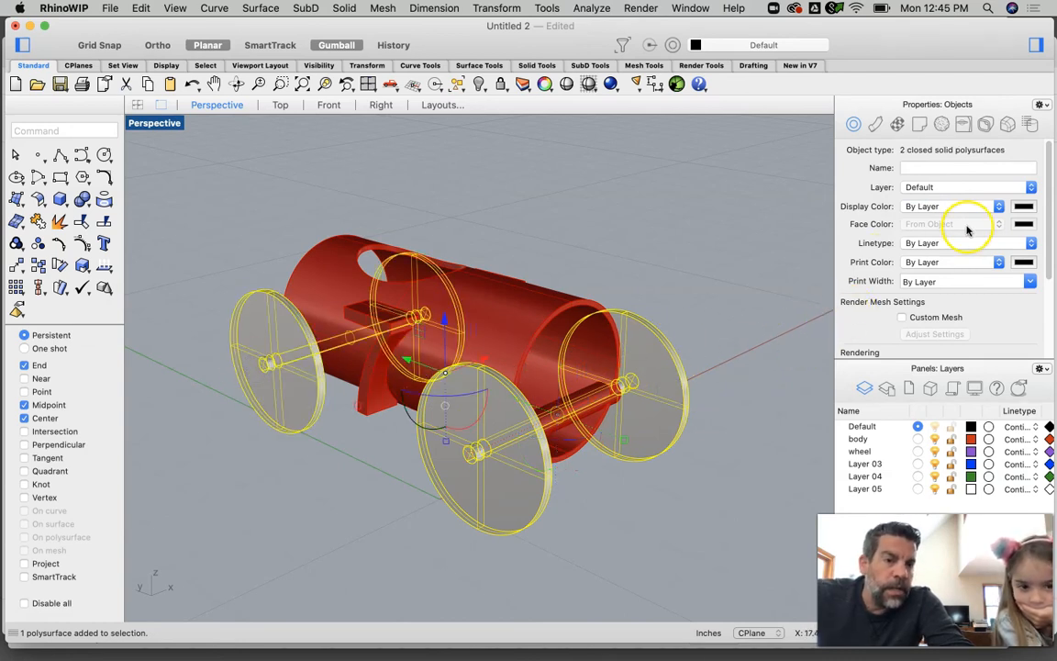
pyautogui.click(1026, 187)
pyautogui.click(975, 210)
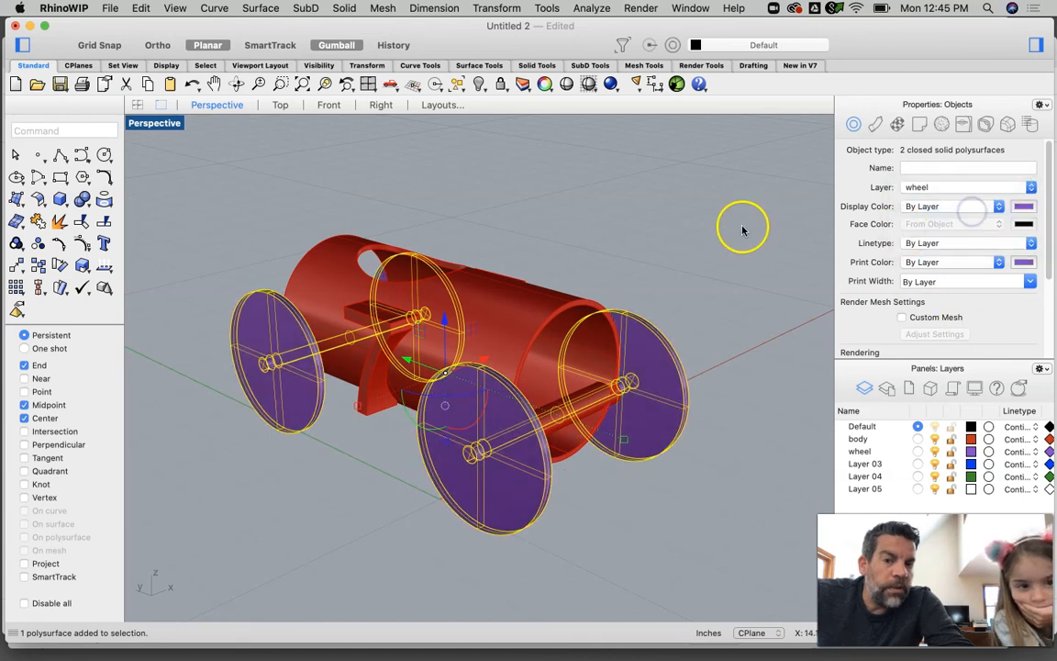
pyautogui.click(741, 227)
pyautogui.moveTo(684, 239); pyautogui.dragTo(677, 264, button='right')
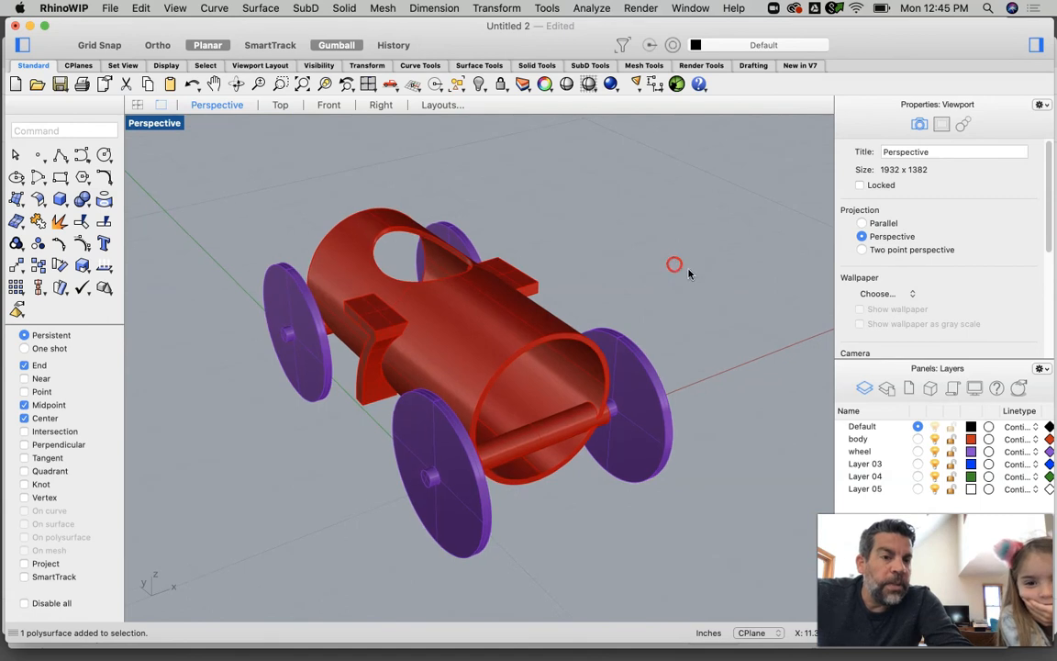
# Step: Give the body layer a Metal material with the Gold colour preset
pyautogui.click(989, 441)
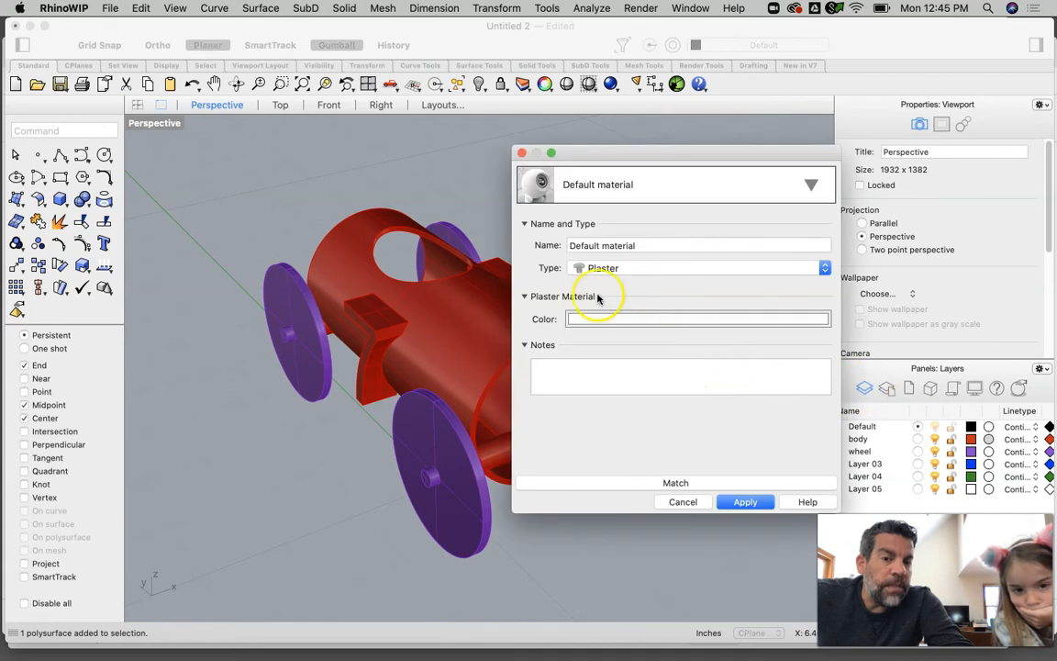
pyautogui.click(824, 269)
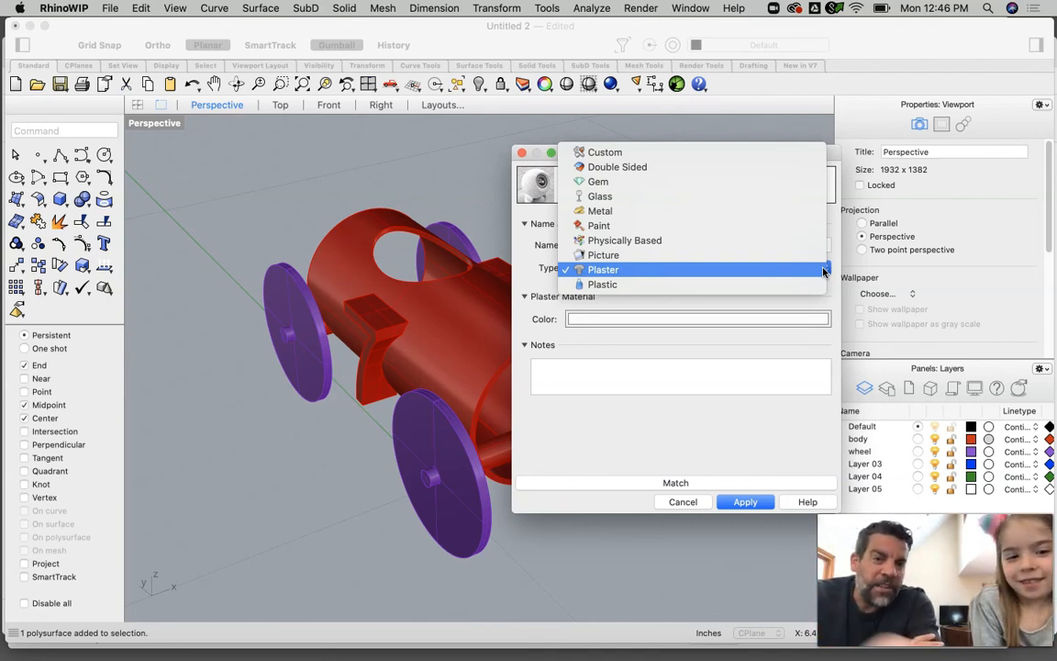
pyautogui.click(744, 216)
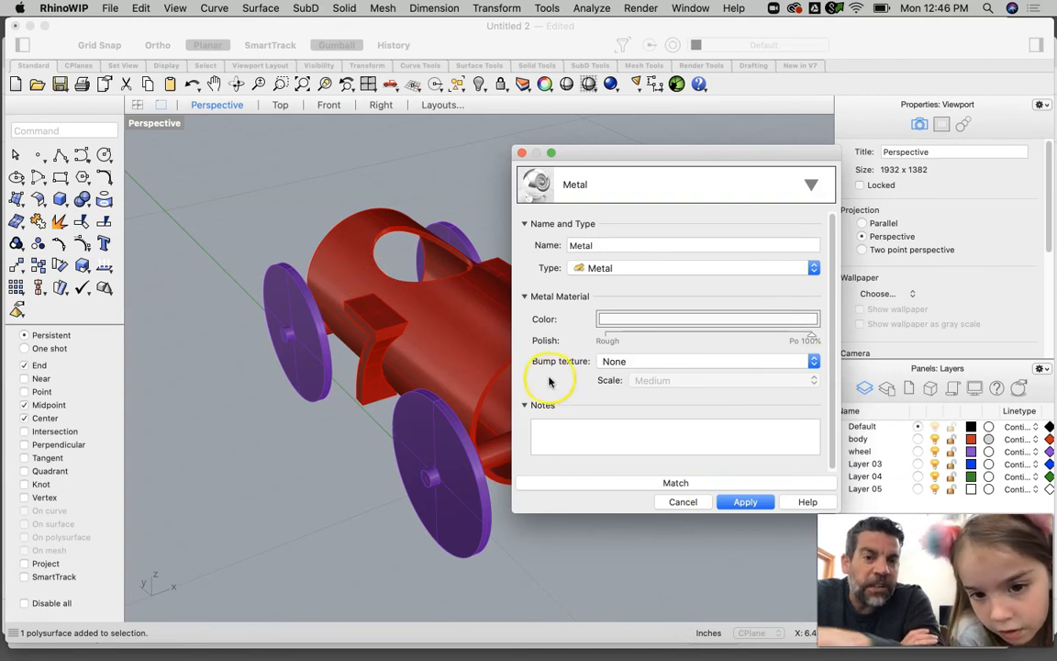
pyautogui.click(645, 317)
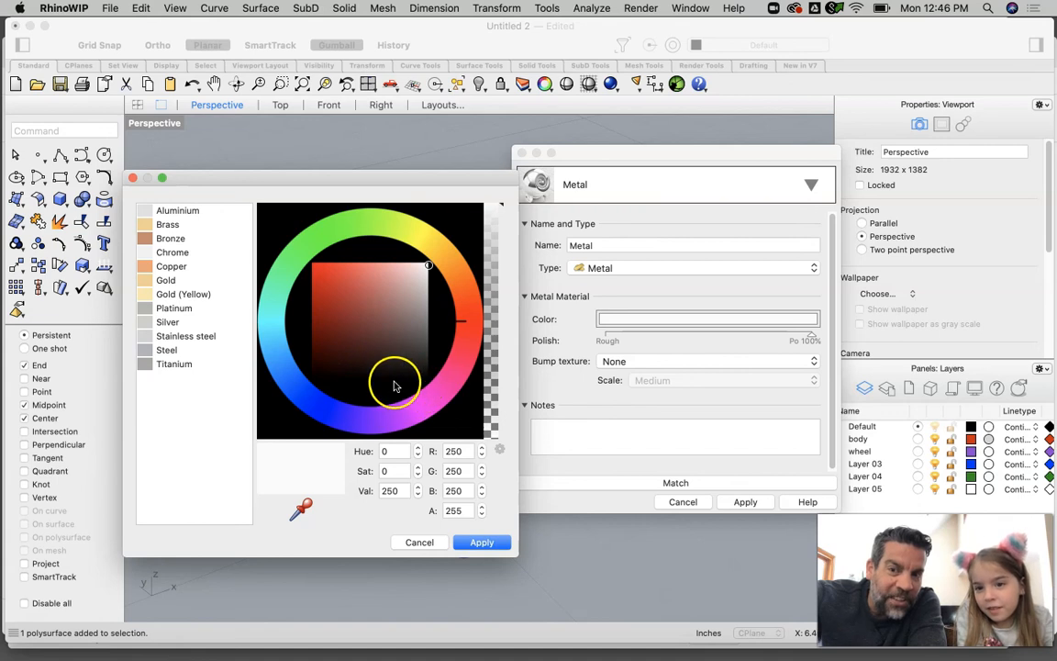
pyautogui.click(139, 278)
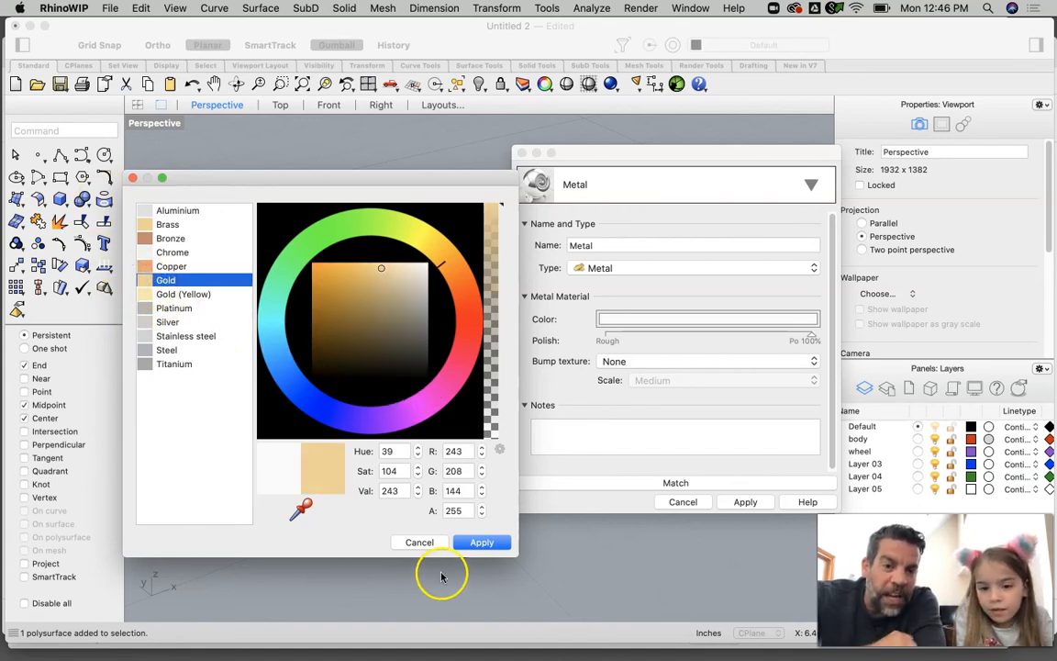
pyautogui.click(482, 542)
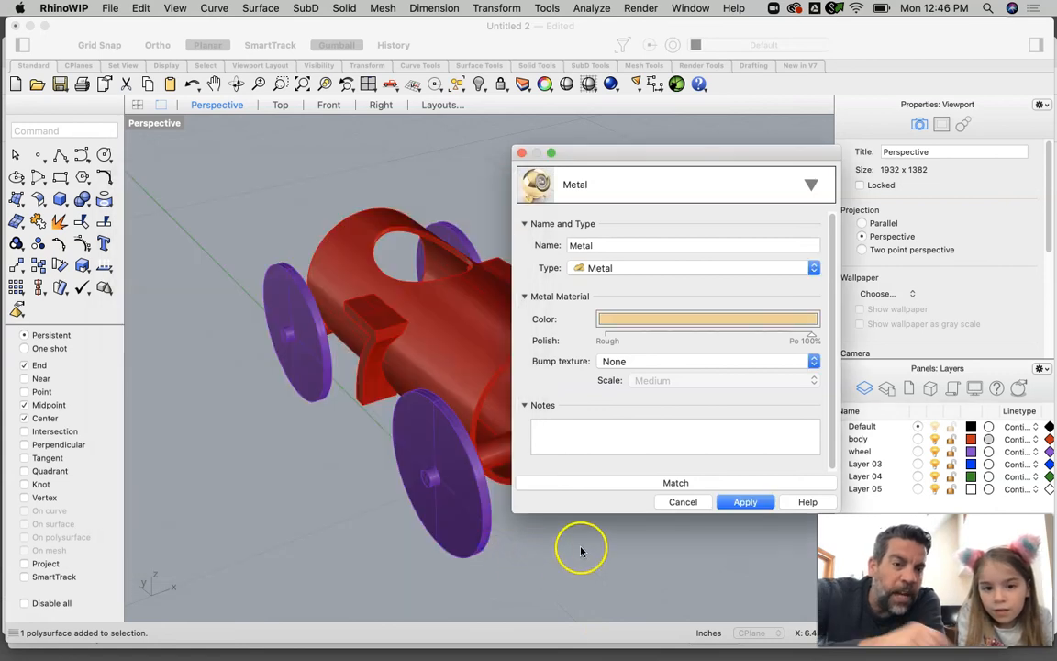
pyautogui.click(743, 502)
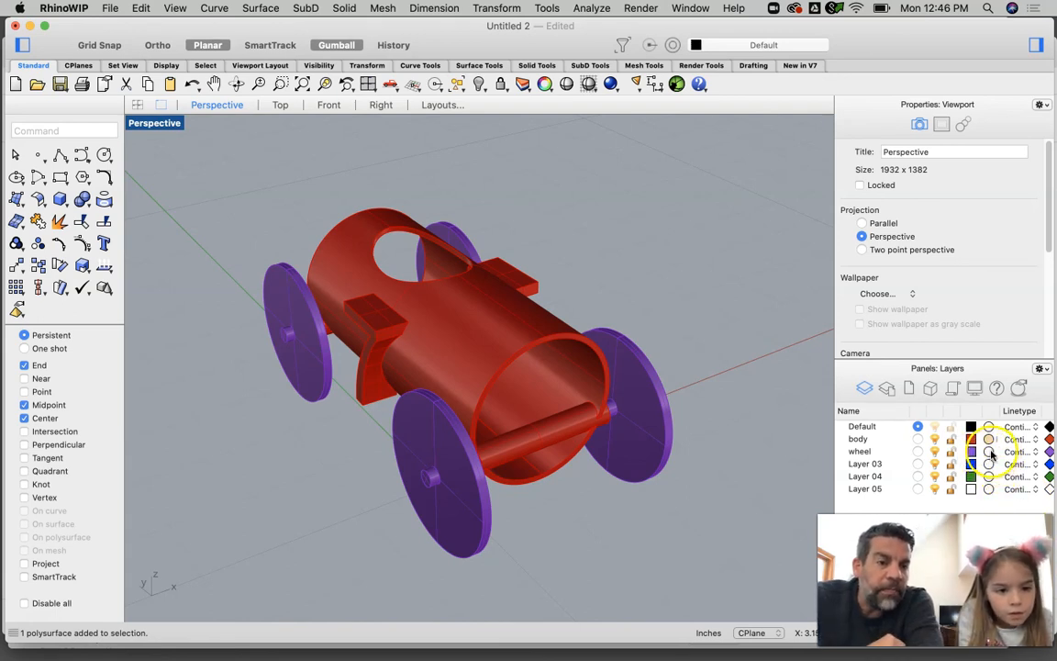
# Step: Give the wheel layer a Metal material with the Chrome colour preset
pyautogui.click(989, 451)
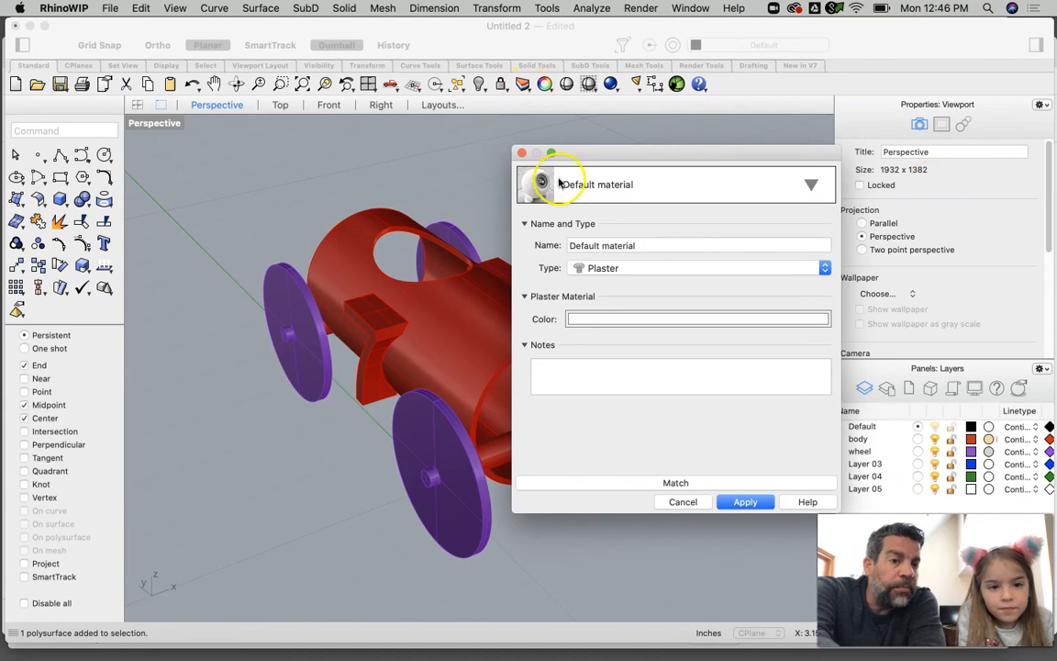
pyautogui.click(824, 268)
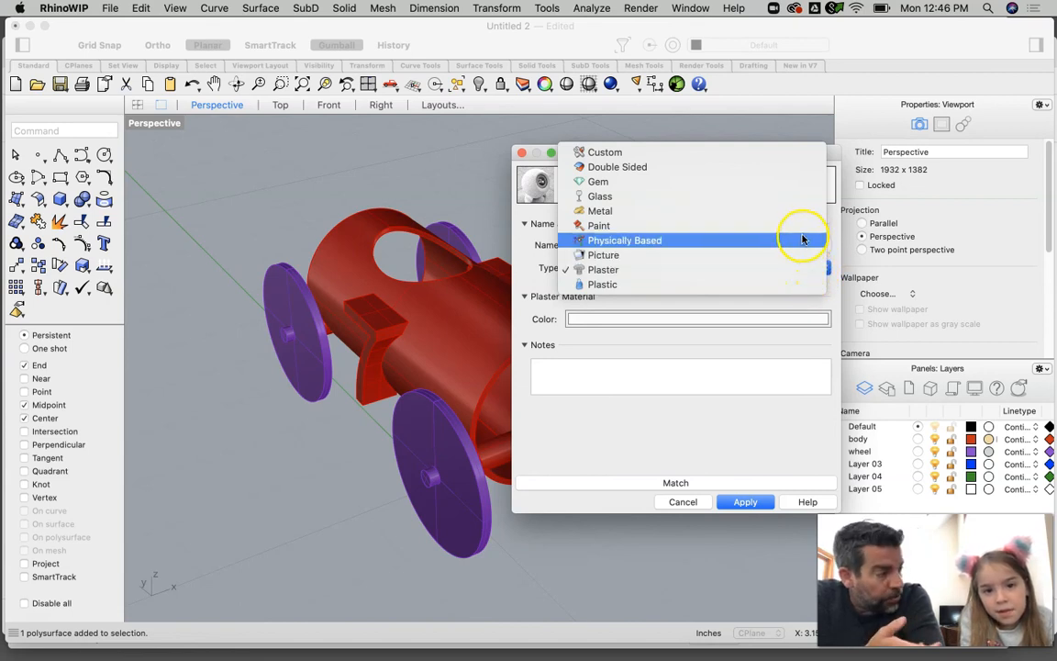
pyautogui.click(729, 211)
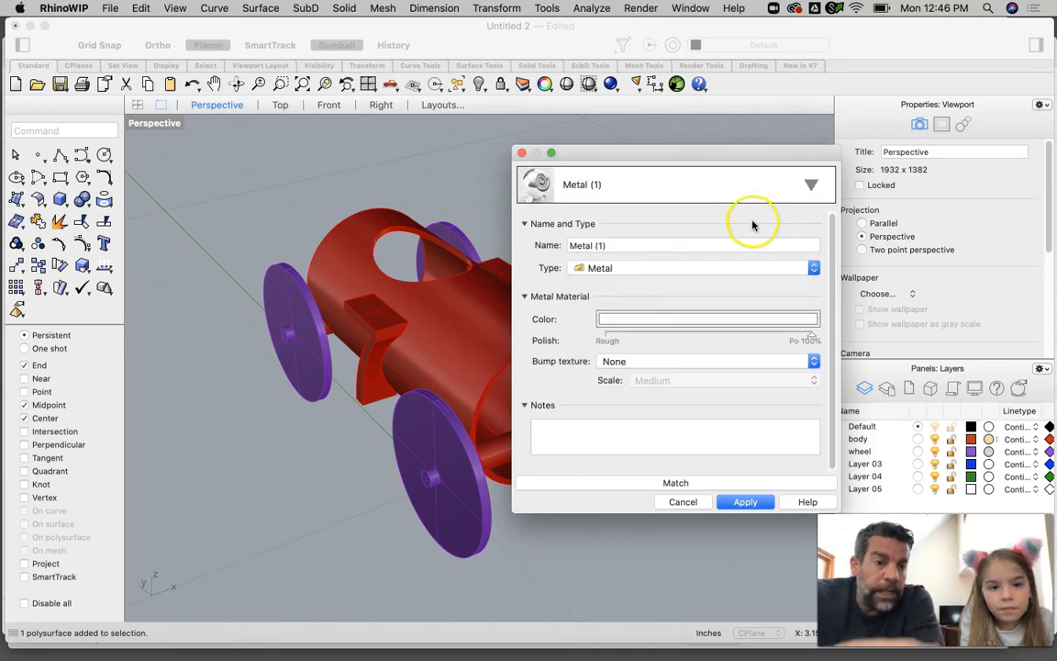
pyautogui.click(713, 318)
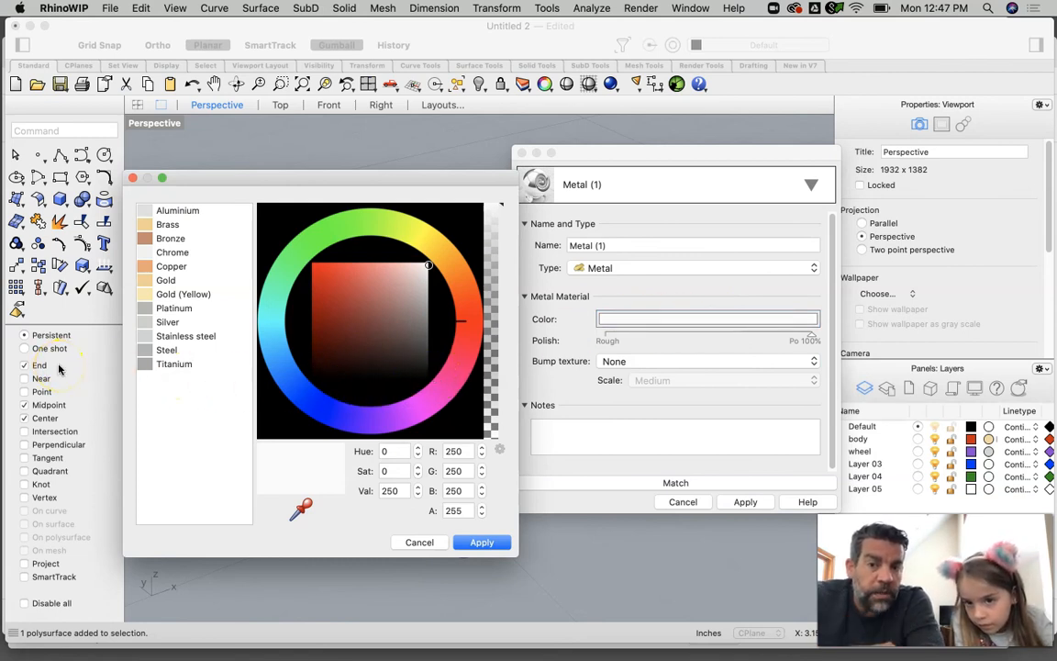
pyautogui.click(175, 252)
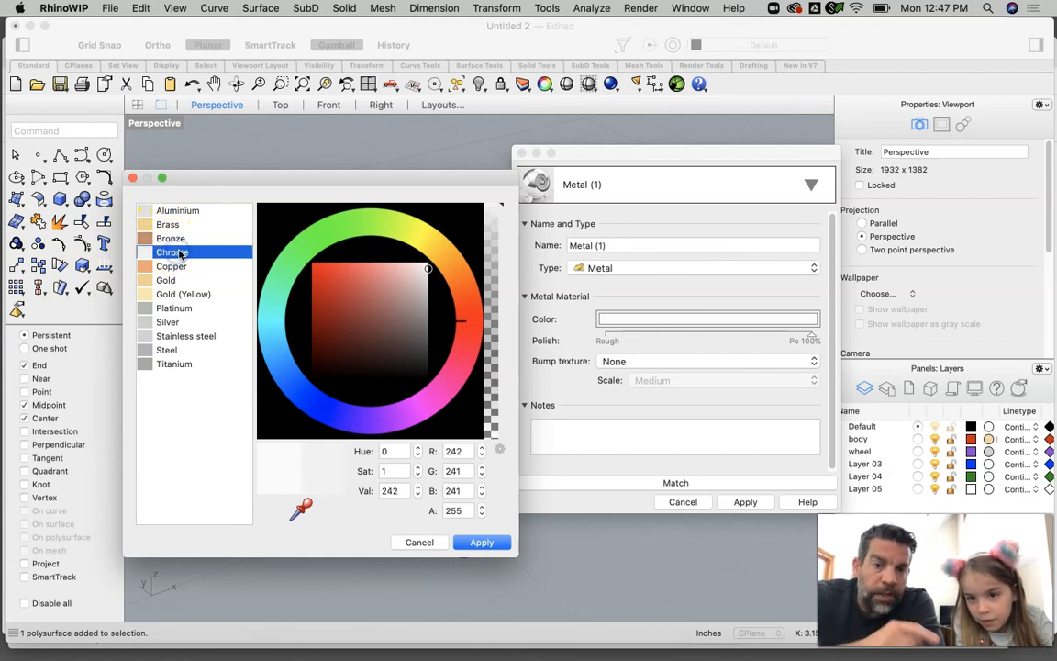
pyautogui.click(480, 542)
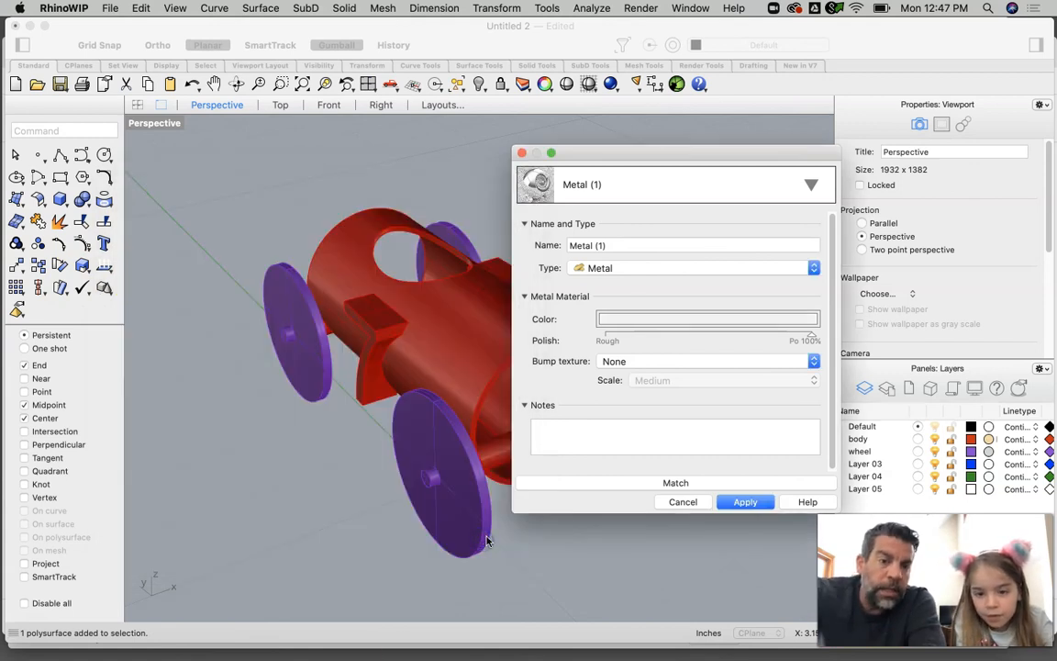
pyautogui.click(753, 503)
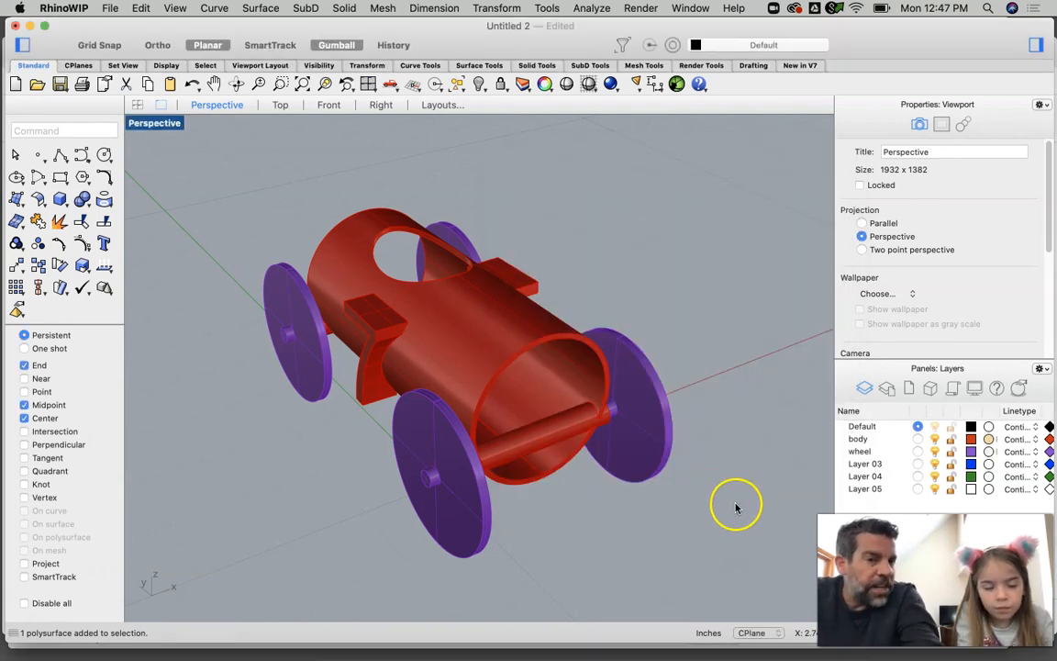
# Step: Switch the perspective view of the car to Rendered display mode
pyautogui.click(155, 124)
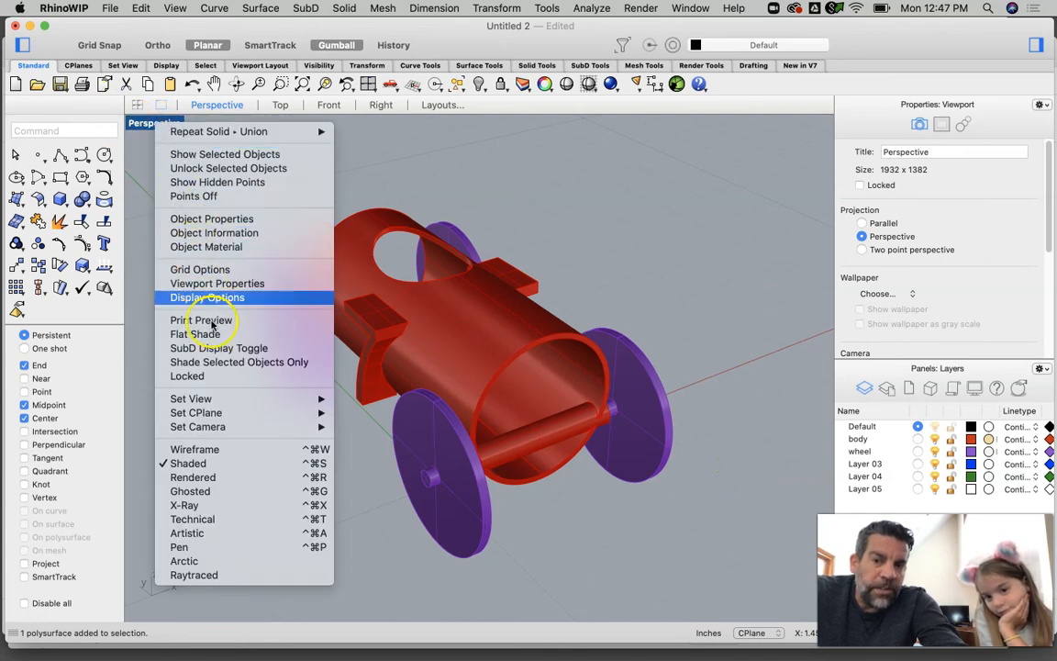
pyautogui.click(223, 477)
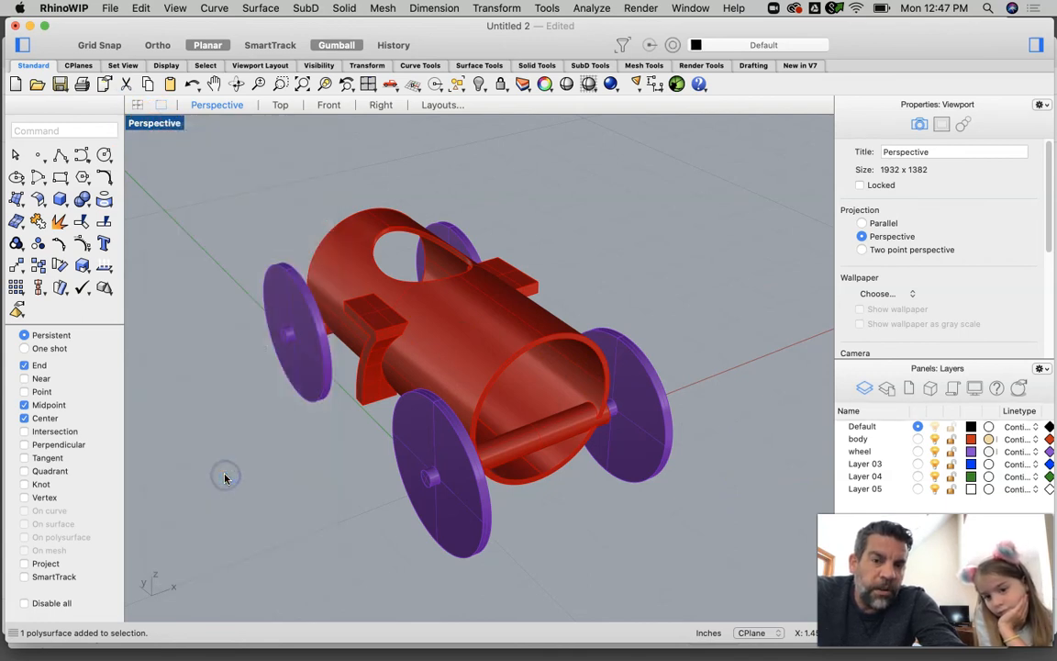
pyautogui.moveTo(359, 425)
pyautogui.mouseDown(button='right')
pyautogui.moveTo(421, 381)
pyautogui.moveTo(491, 389)
pyautogui.moveTo(498, 410)
pyautogui.moveTo(443, 430)
pyautogui.moveTo(410, 416)
pyautogui.moveTo(392, 383)
pyautogui.moveTo(371, 406)
pyautogui.moveTo(380, 412)
pyautogui.mouseUp(button='right')
pyautogui.moveTo(397, 395); pyautogui.dragTo(301, 376, button='right')
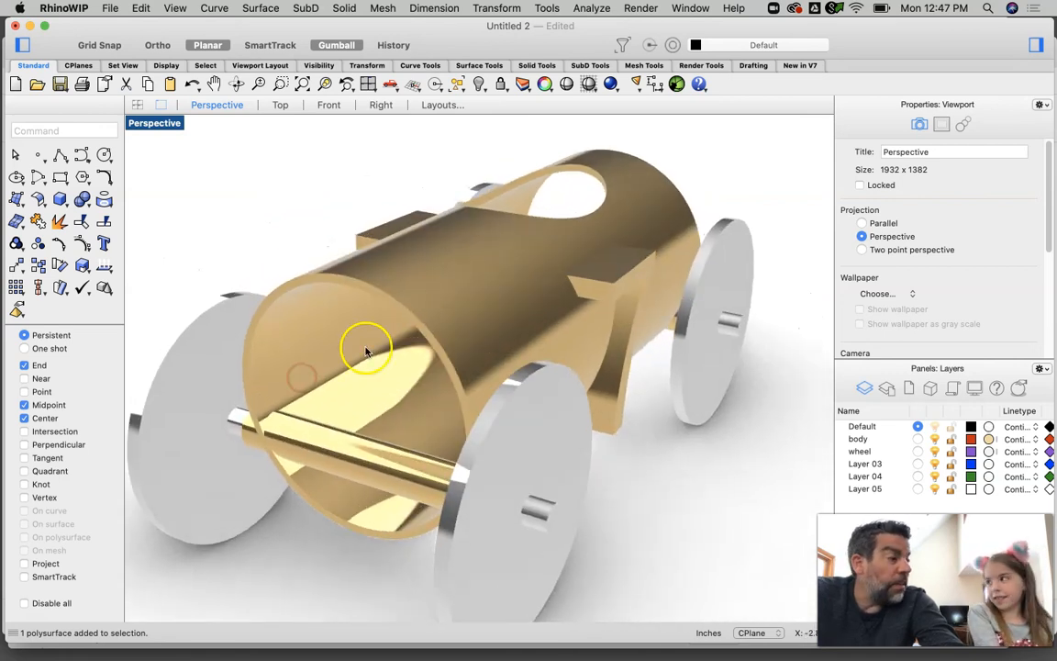
pyautogui.scroll(-3, 359, 355)
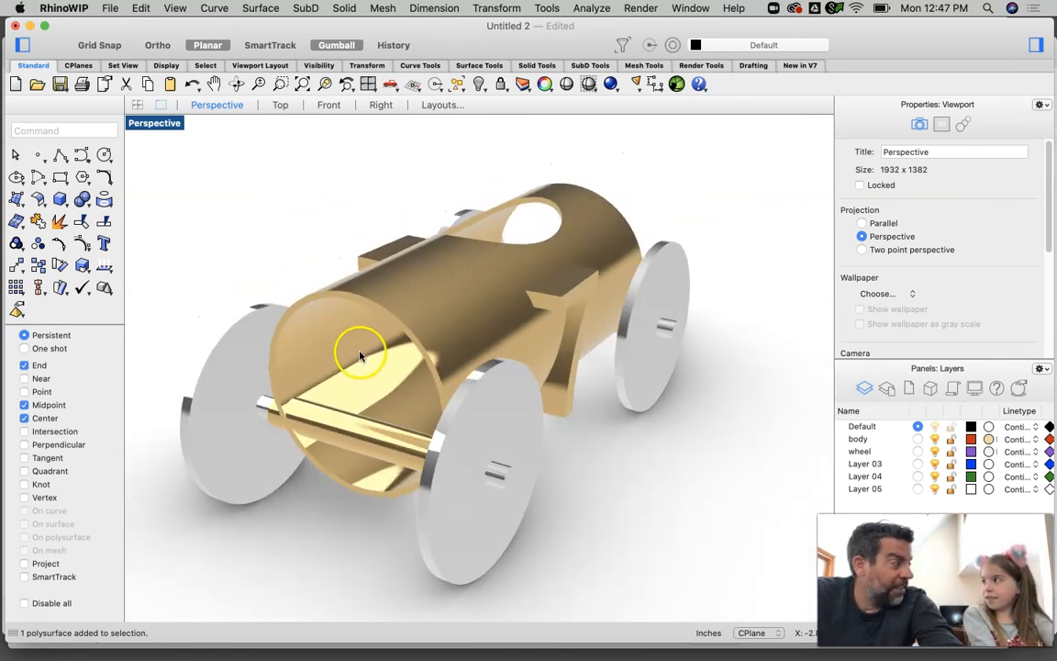
pyautogui.moveTo(356, 354)
pyautogui.mouseDown(button='right')
pyautogui.moveTo(373, 337)
pyautogui.moveTo(422, 339)
pyautogui.moveTo(437, 368)
pyautogui.mouseUp(button='right')
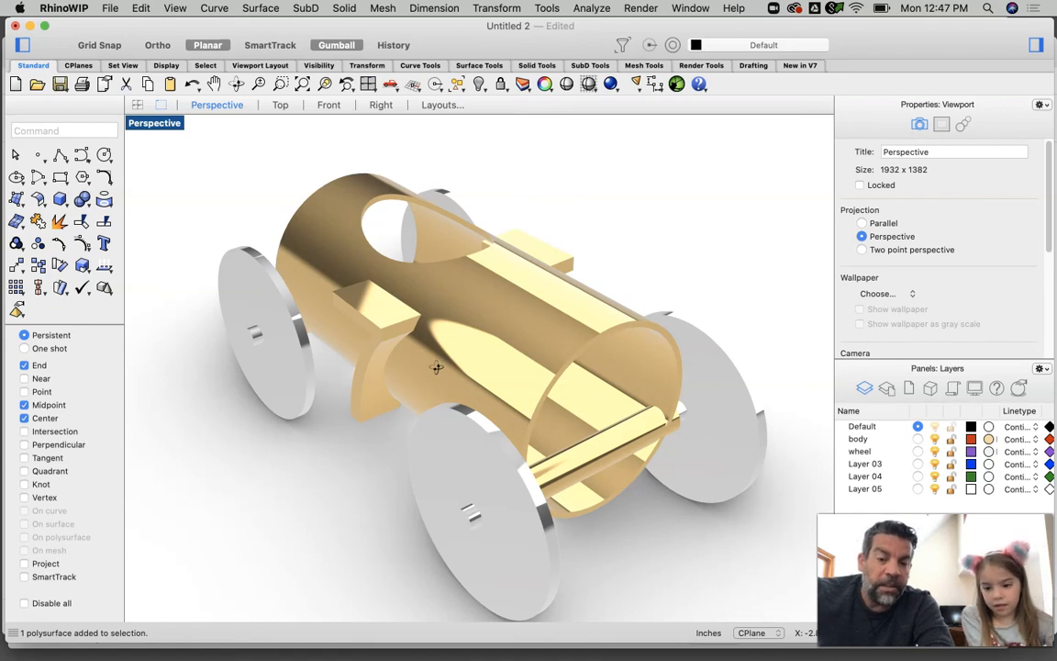
# Step: Save the model as a 3dm file in the New Cutter folder, named with the child's first name plus "s car"
pyautogui.press('super+s')
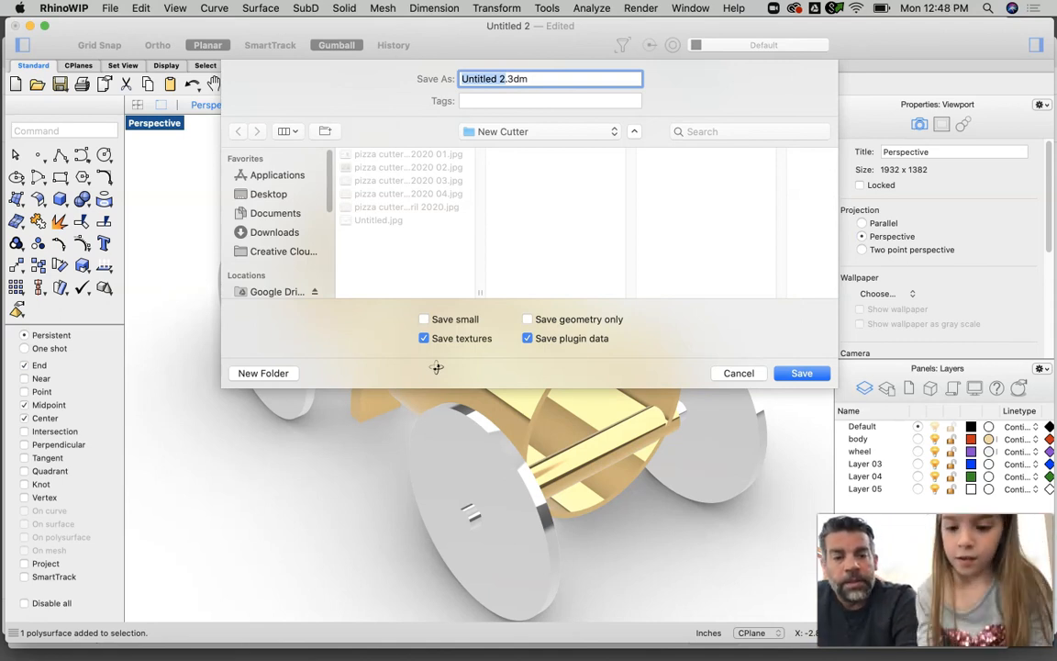
pyautogui.write('ol')
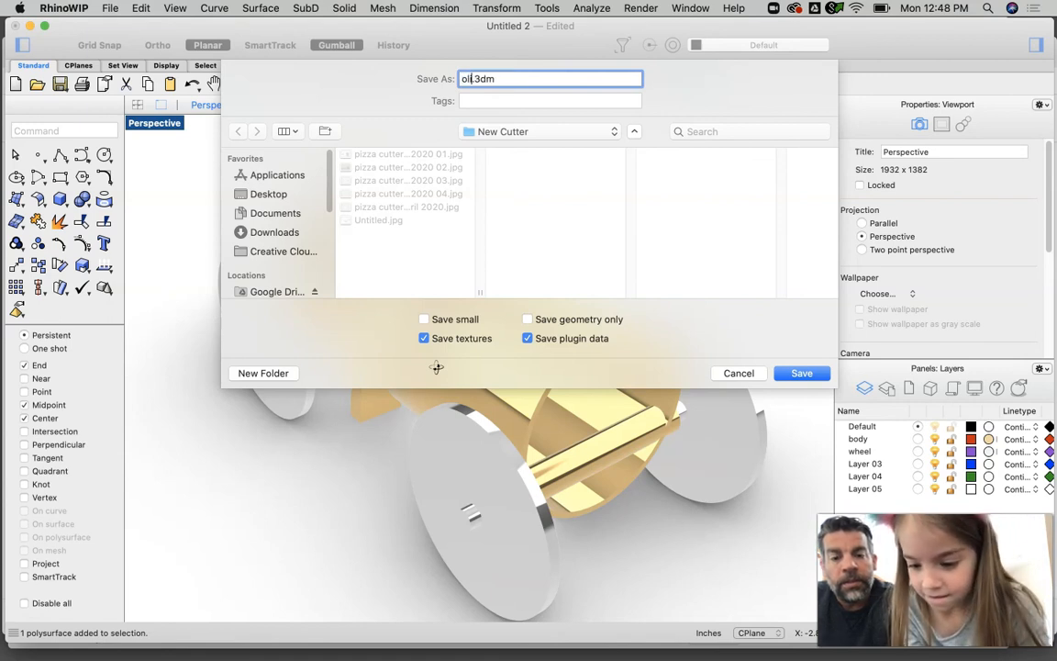
pyautogui.write('iv')
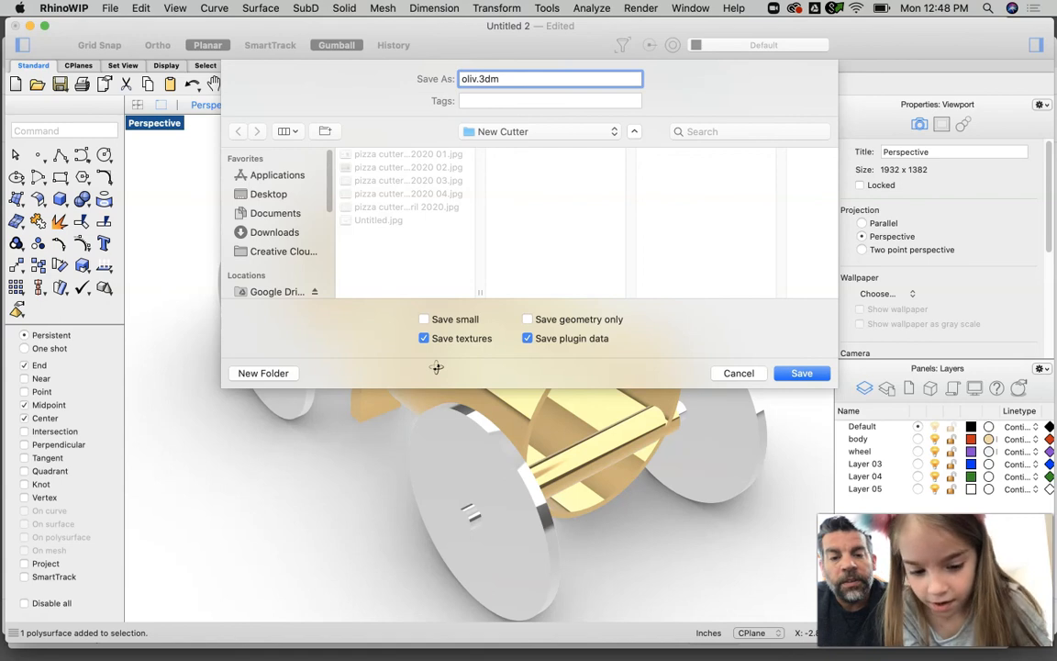
pyautogui.write('ia')
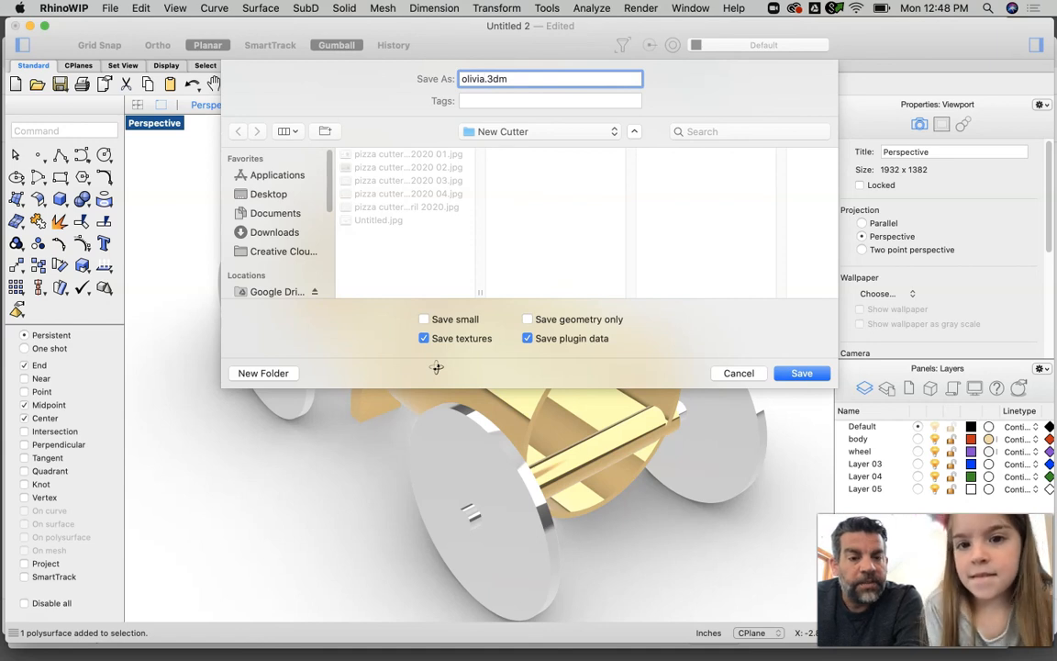
pyautogui.write('s')
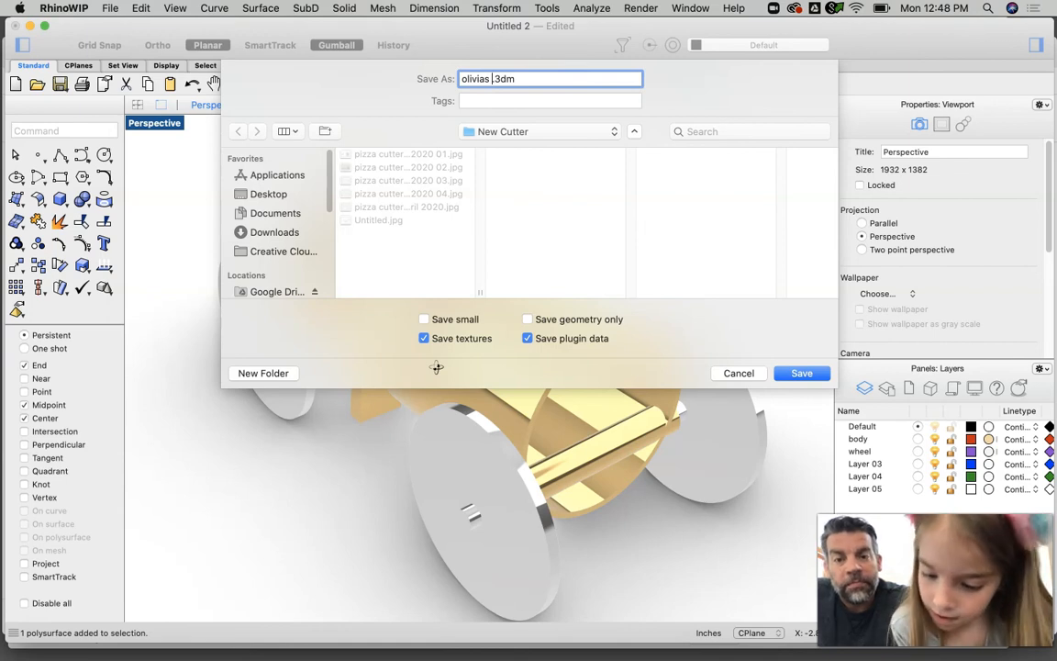
pyautogui.write('ca')
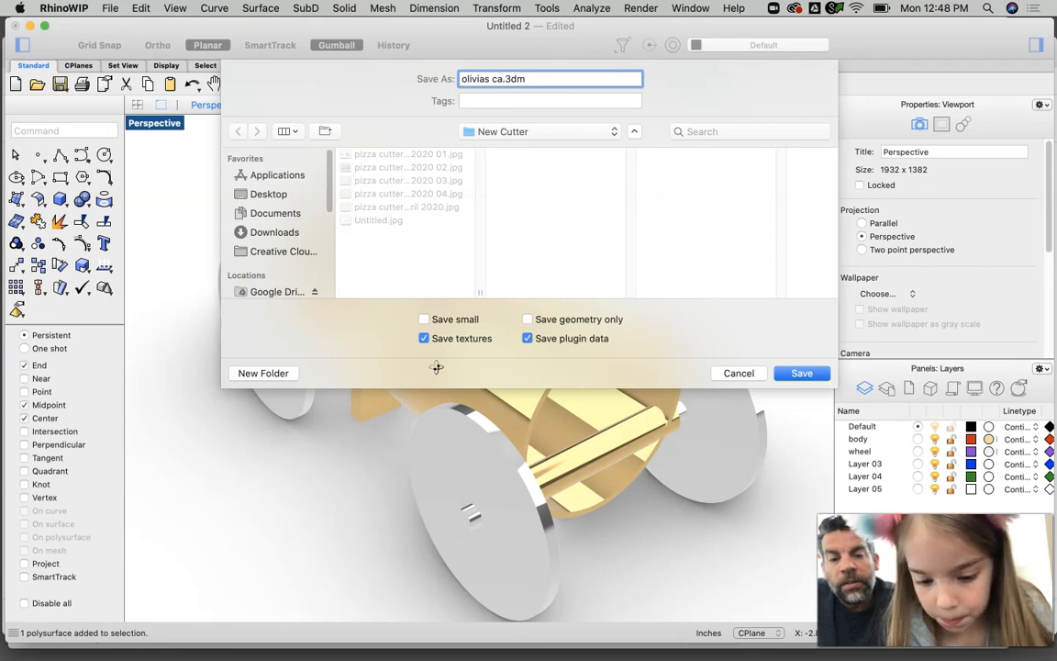
pyautogui.write('r')
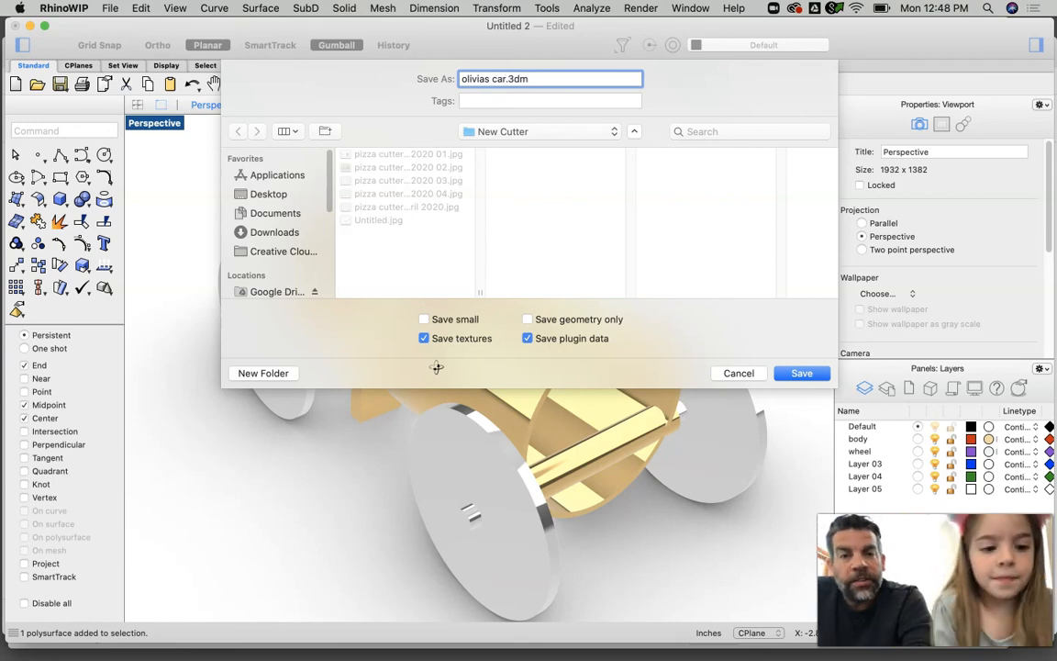
pyautogui.press('Return')
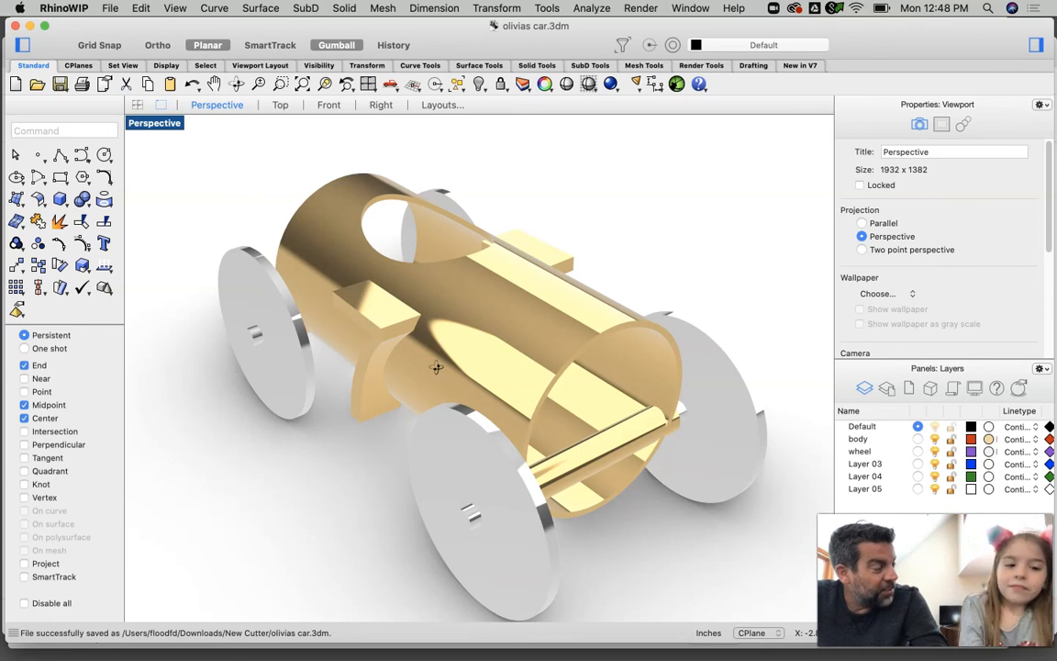
pyautogui.moveTo(464, 323); pyautogui.dragTo(628, 402, button='right')
pyautogui.click(615, 427)
pyautogui.scroll(3, 615, 427)
pyautogui.scroll(-3, 628, 401)
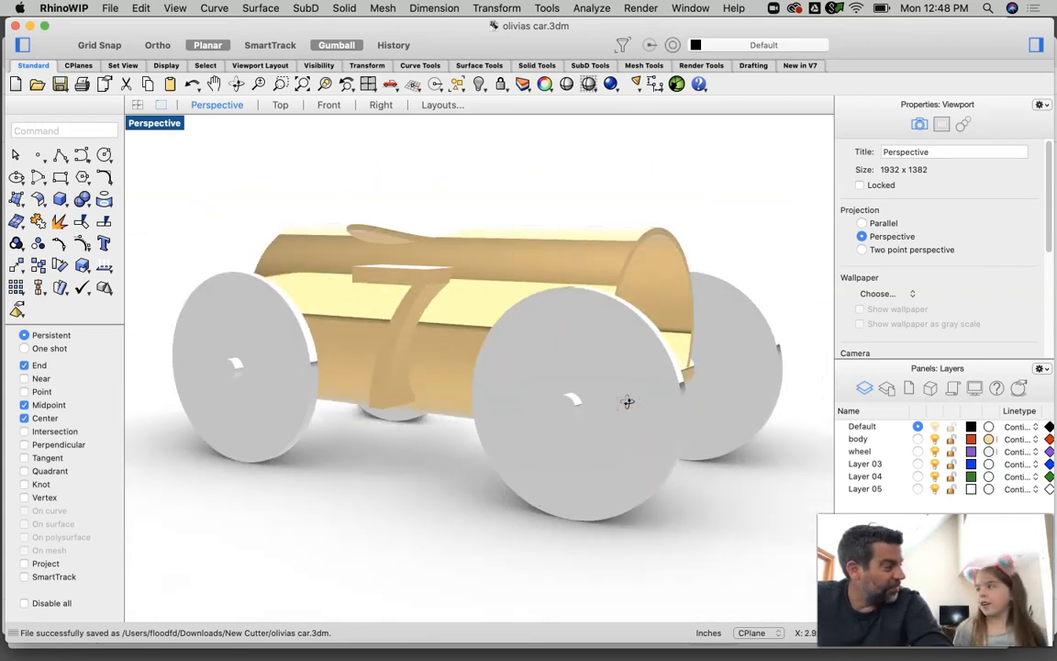